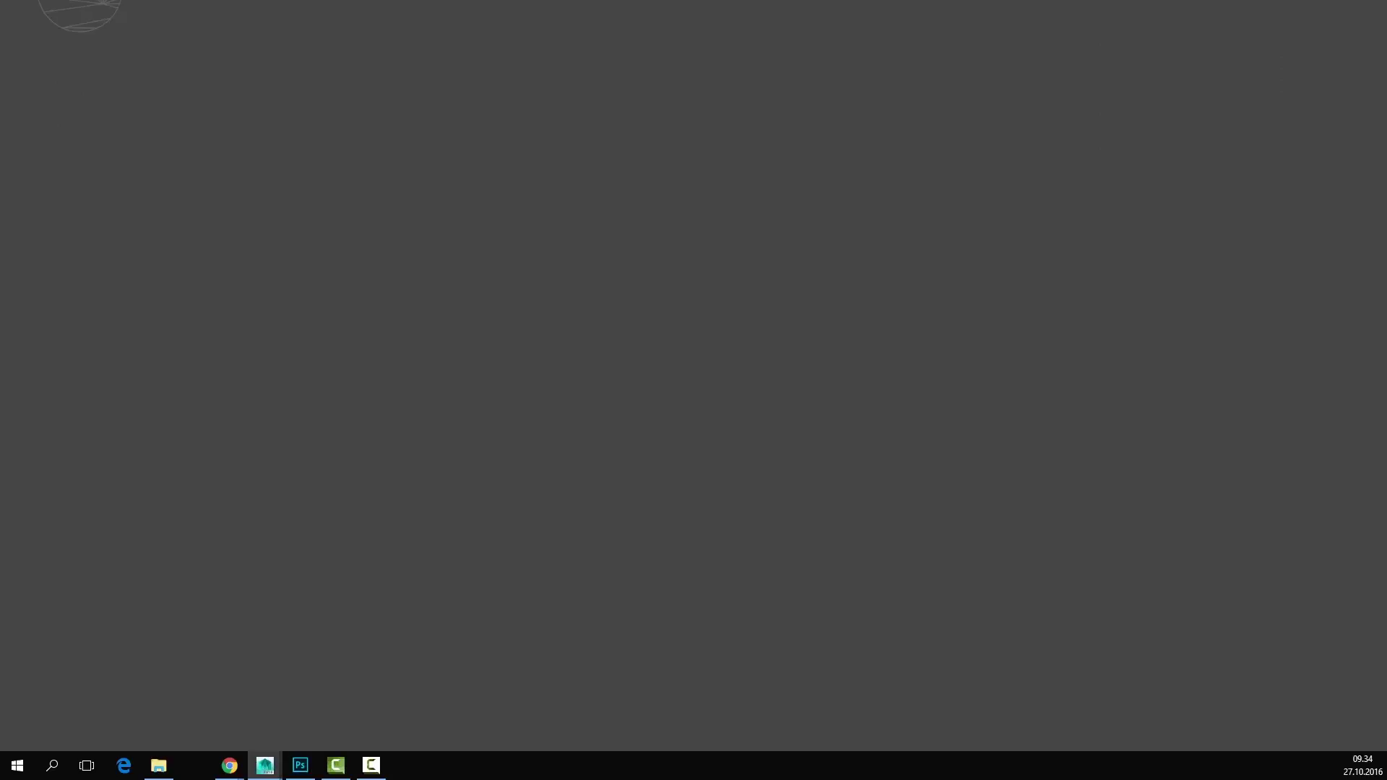
Step: Switch to the Maya window, maximized, and hide the grid in the top view
left_click(265, 765)
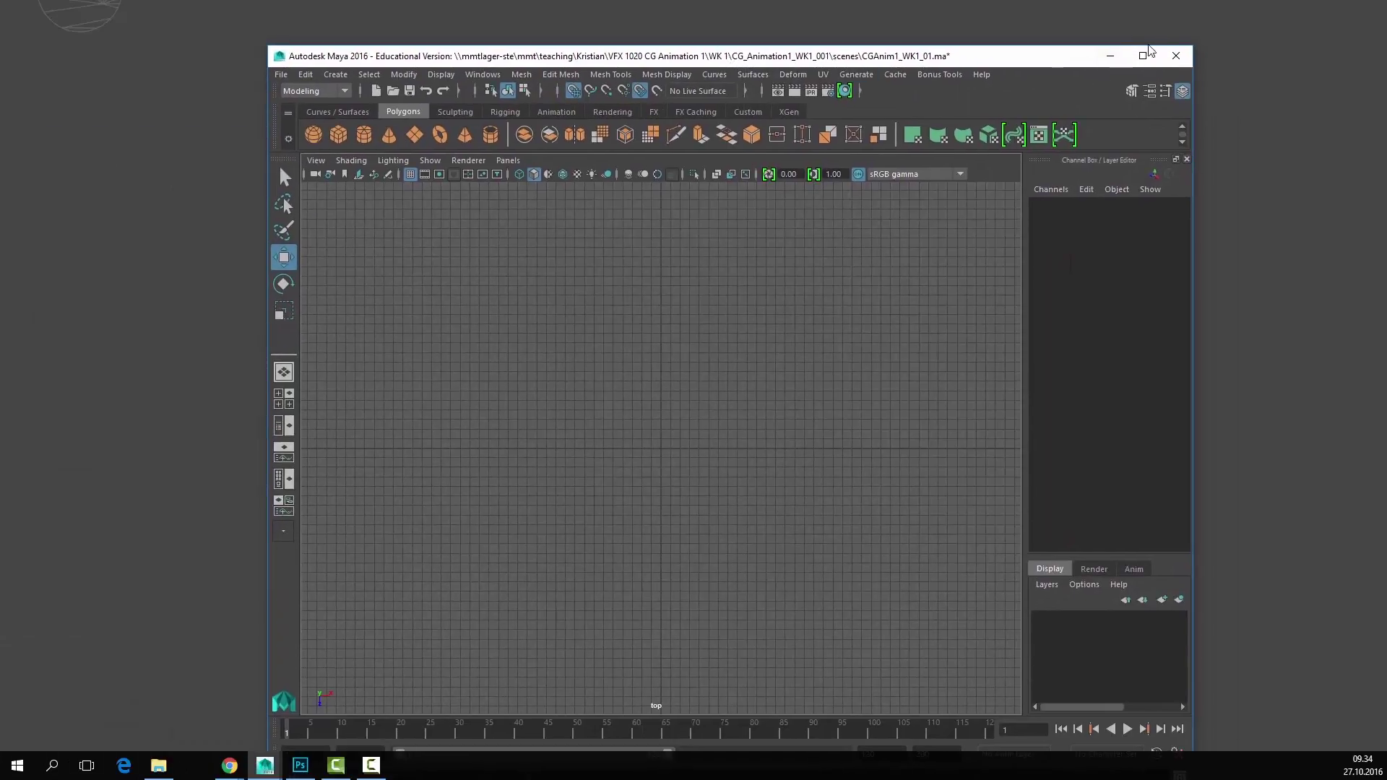
left_click(1141, 56)
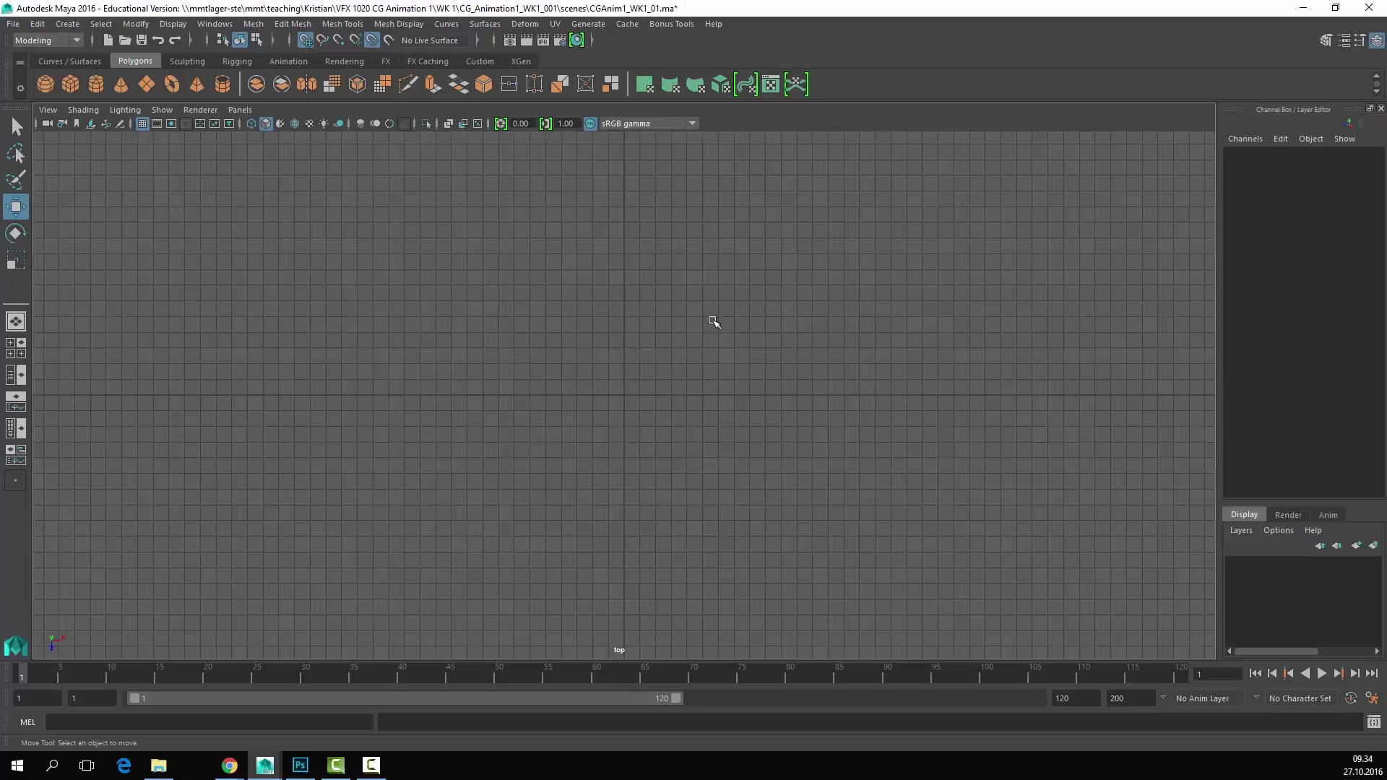
left_click(161, 110)
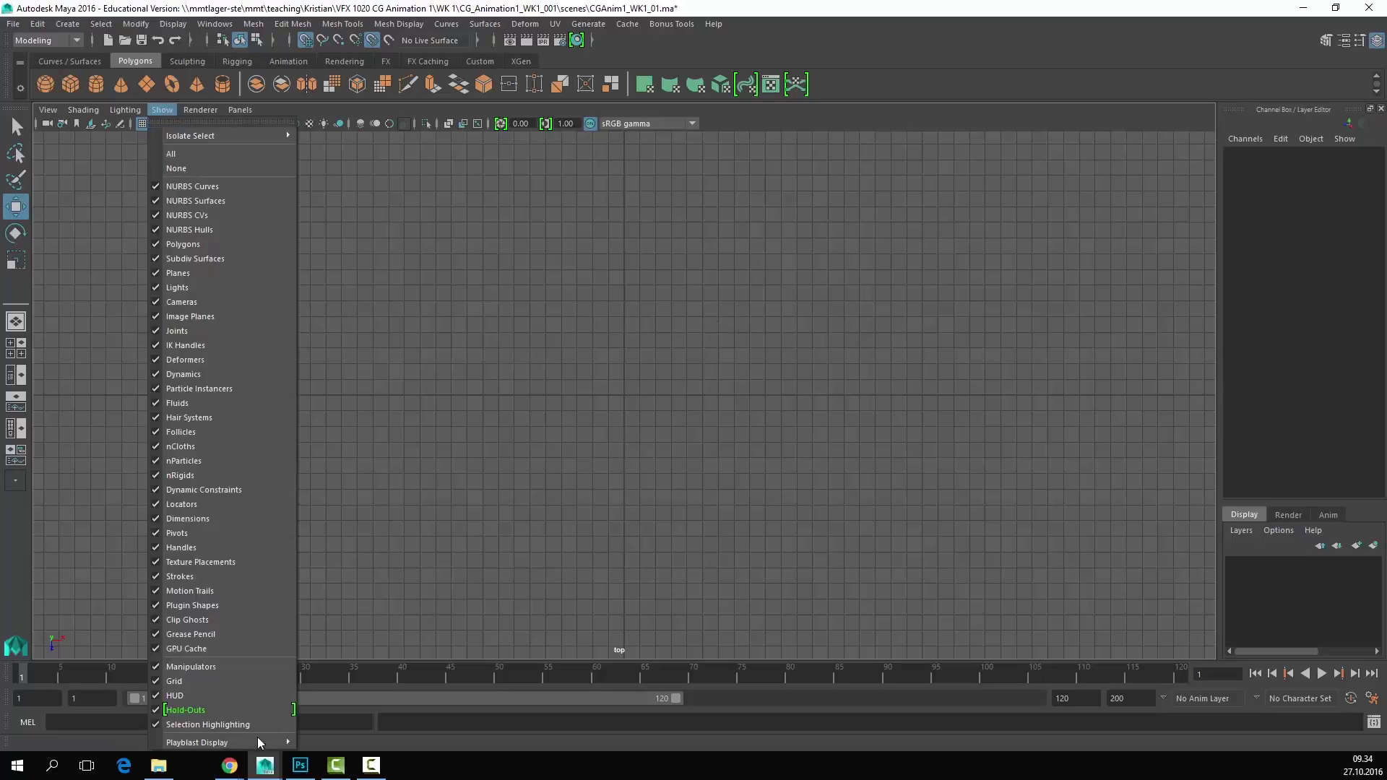
left_click(244, 681)
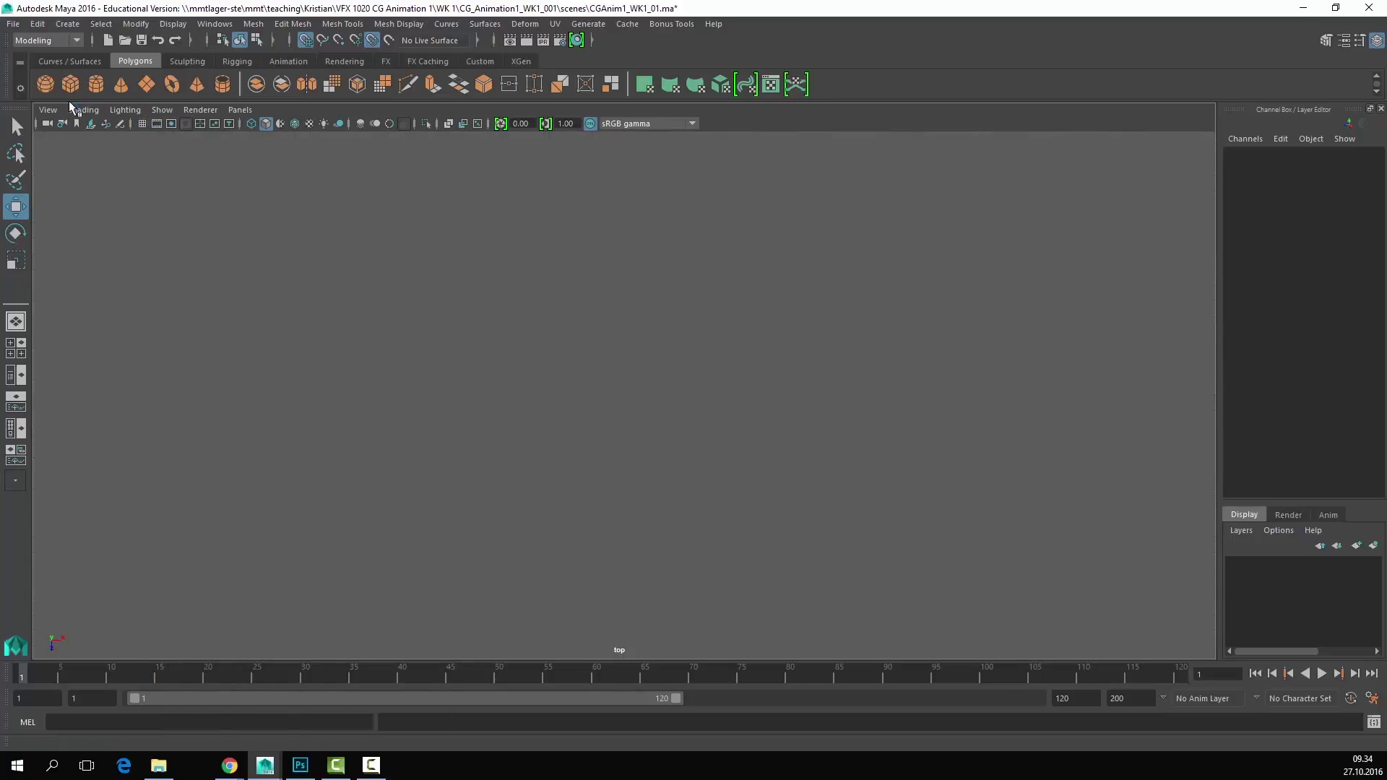
Step: Create a polygon sphere at the origin and set a key on it at frame 1
left_click(46, 84)
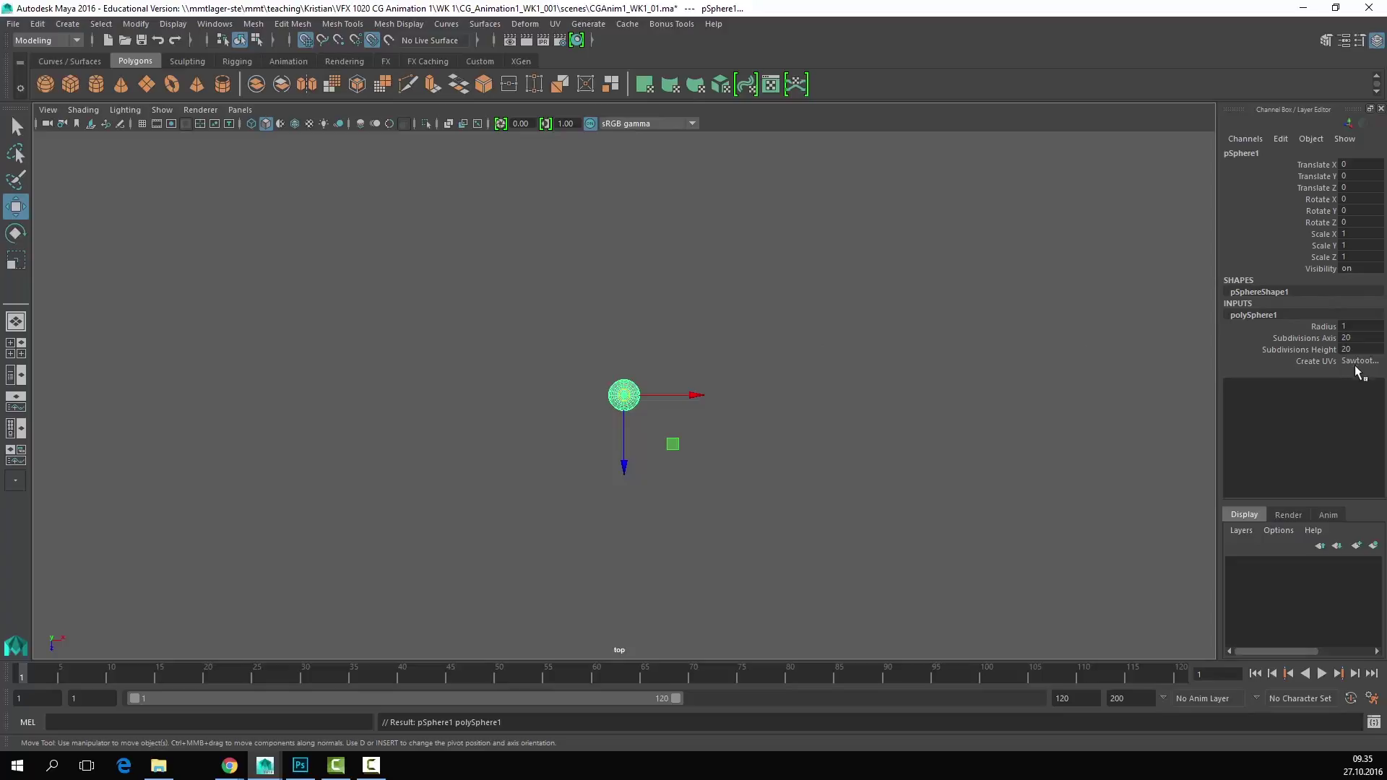
key("s")
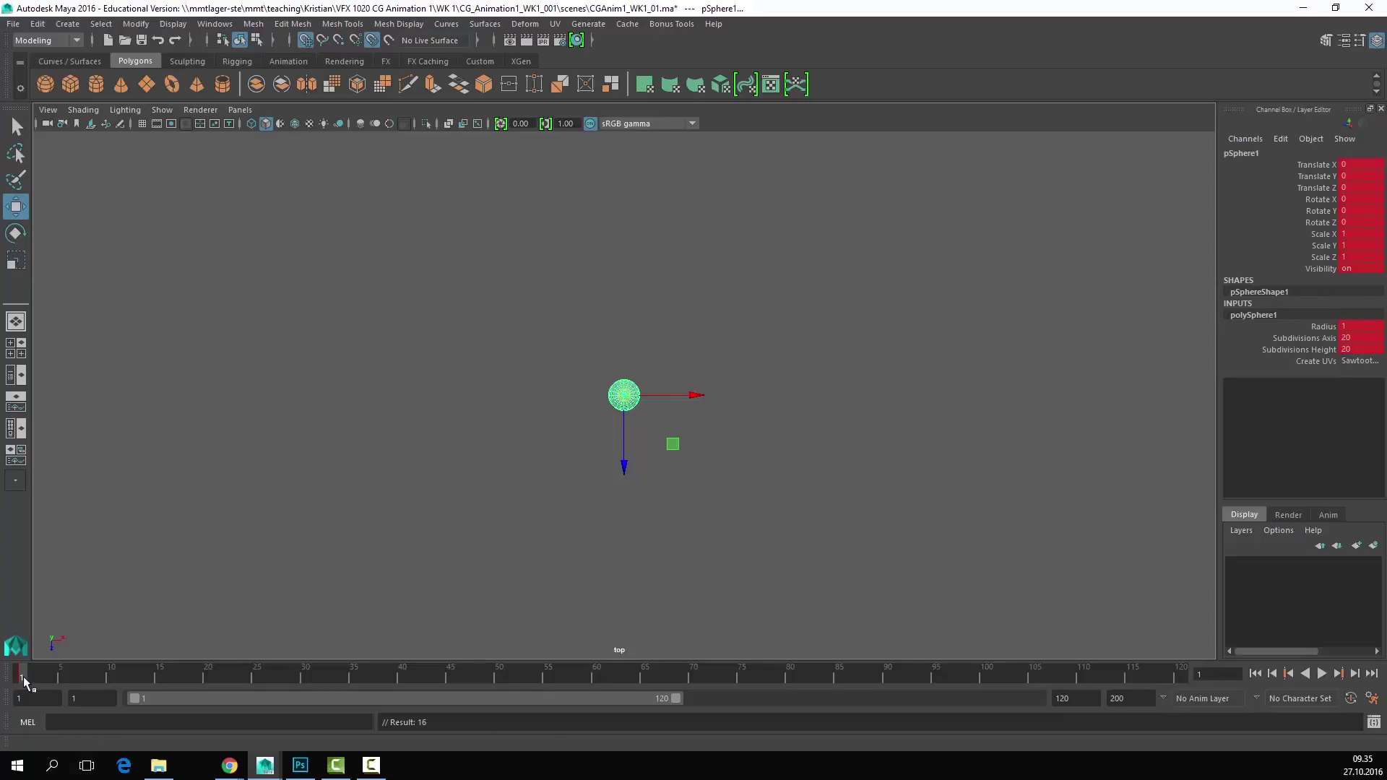
Step: At frame 30, move the sphere along the X axis to Translate X 55 and set a key
key("space")
middle_click_drag(874, 455, 449, 415, "alt")
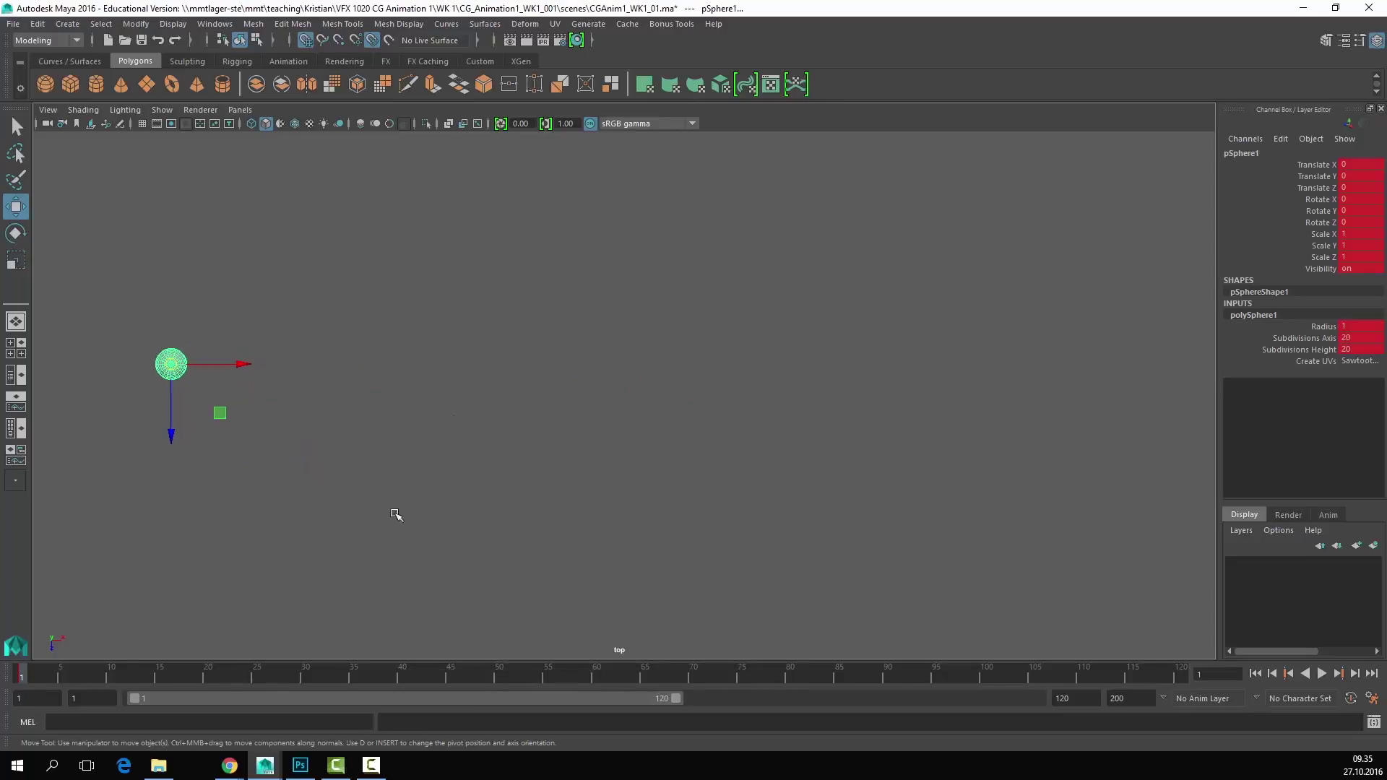
left_click_drag(81, 682, 307, 680)
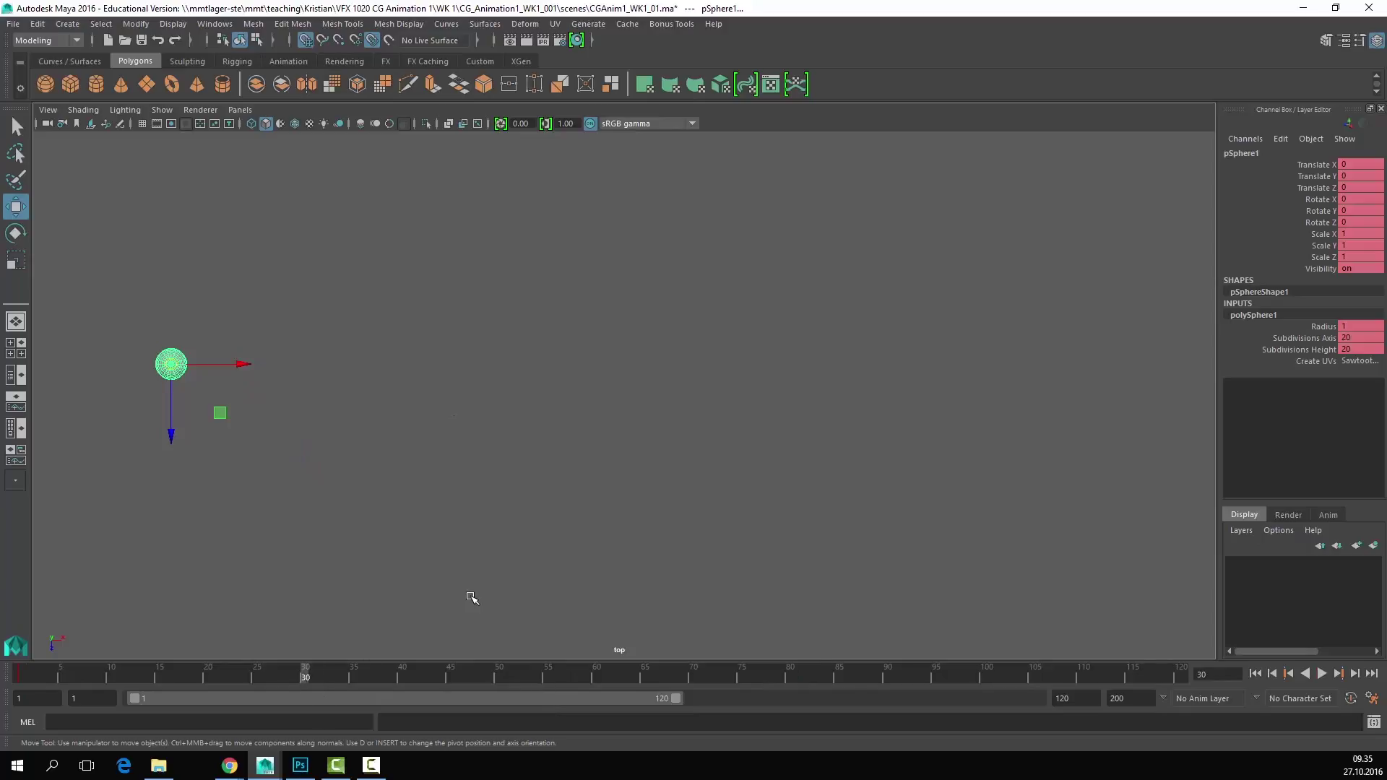
left_click_drag(242, 366, 681, 366)
left_click_drag(804, 387, 1038, 375)
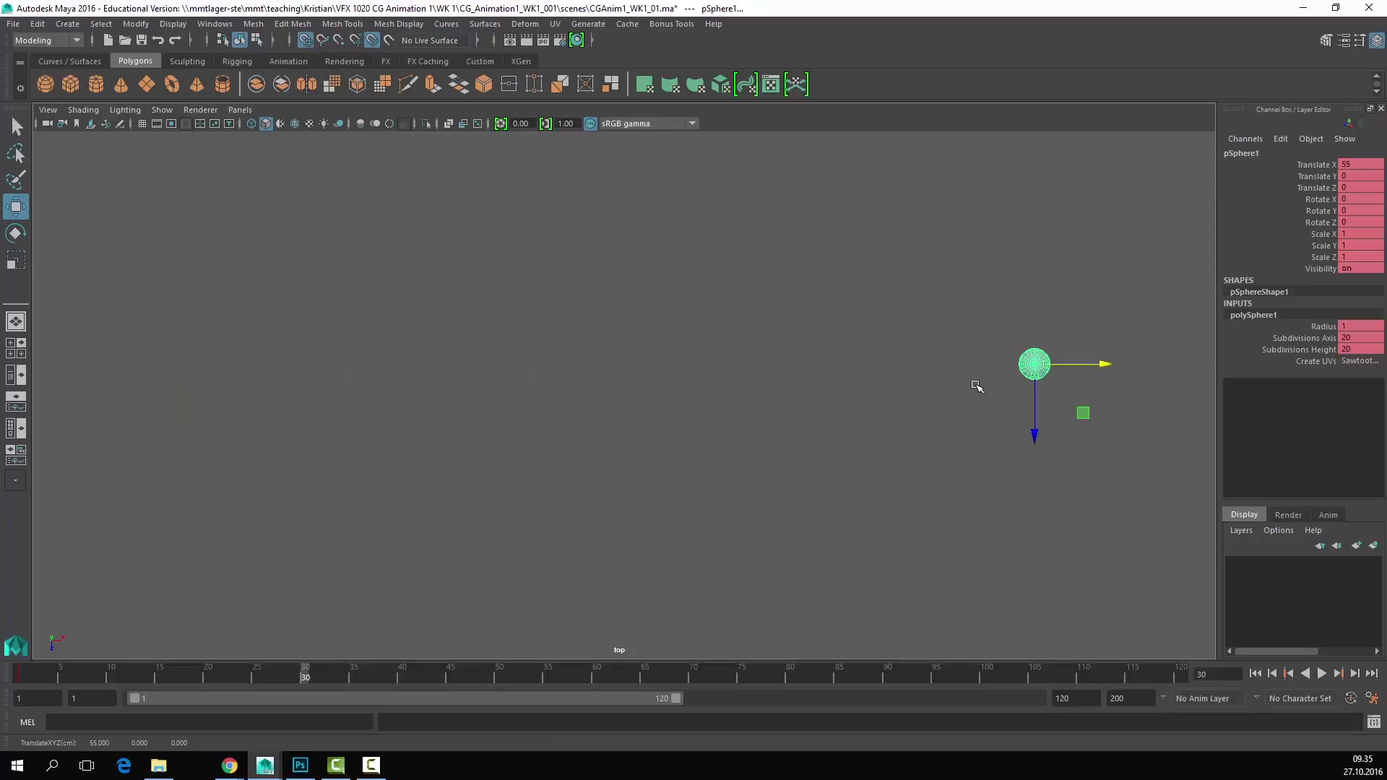
key("s")
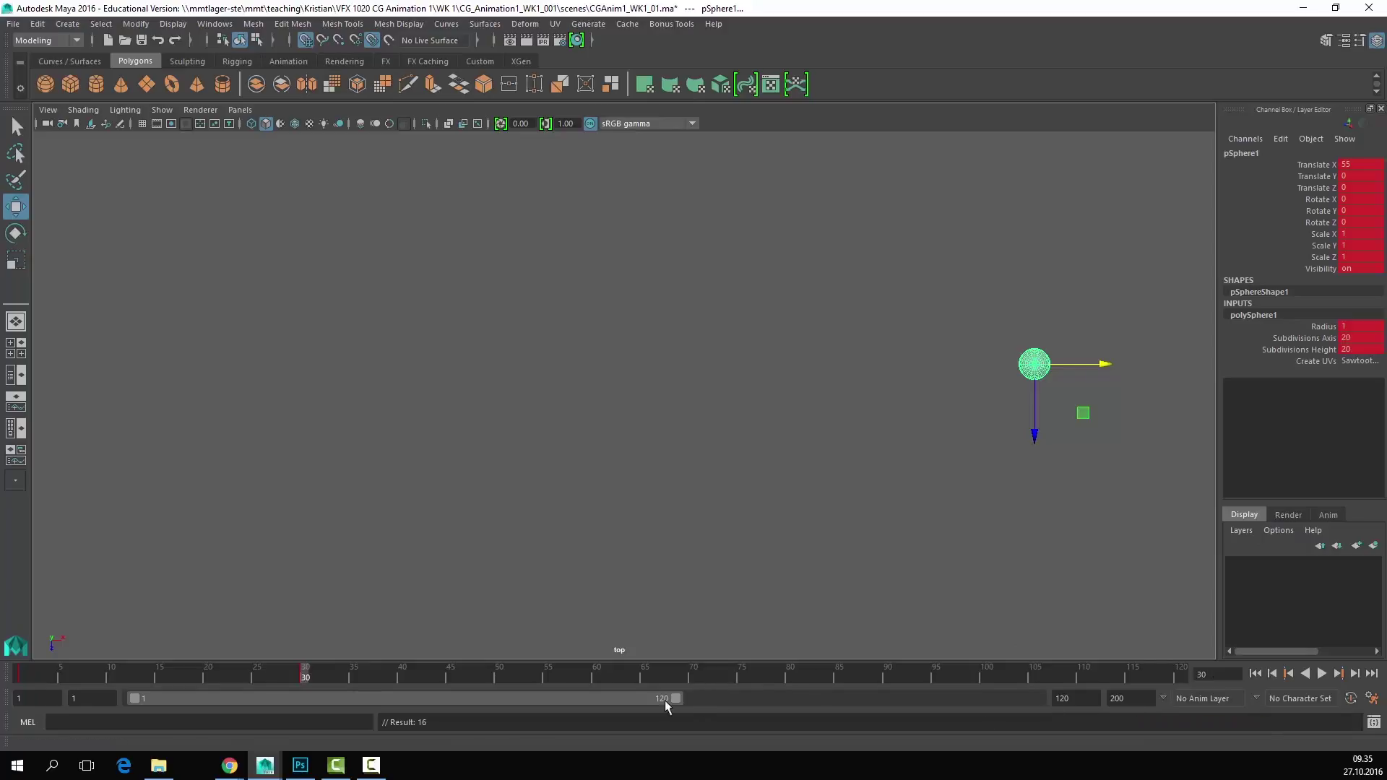
Step: Set the end of the playback range to frame 30
left_click_drag(677, 698, 1059, 715)
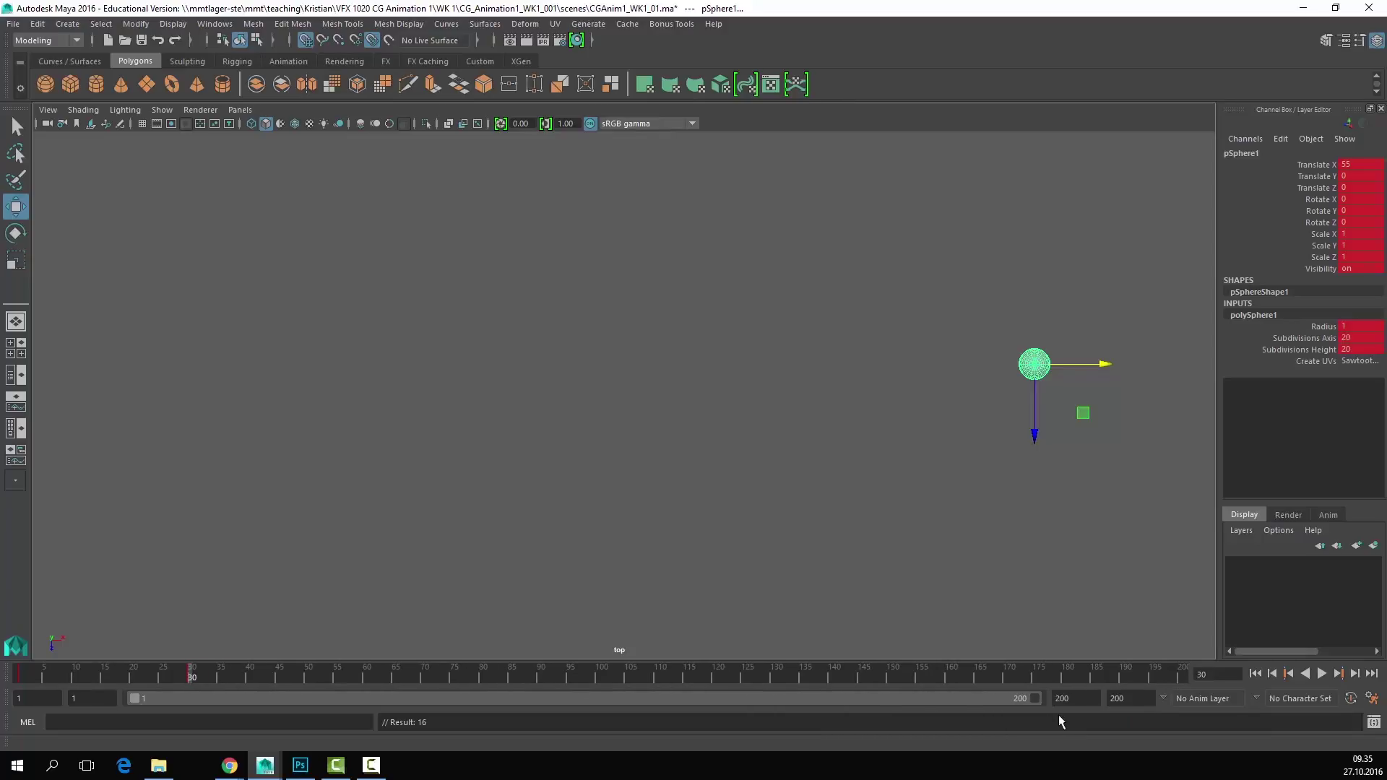
double_click(1062, 699)
type("30")
key("Return")
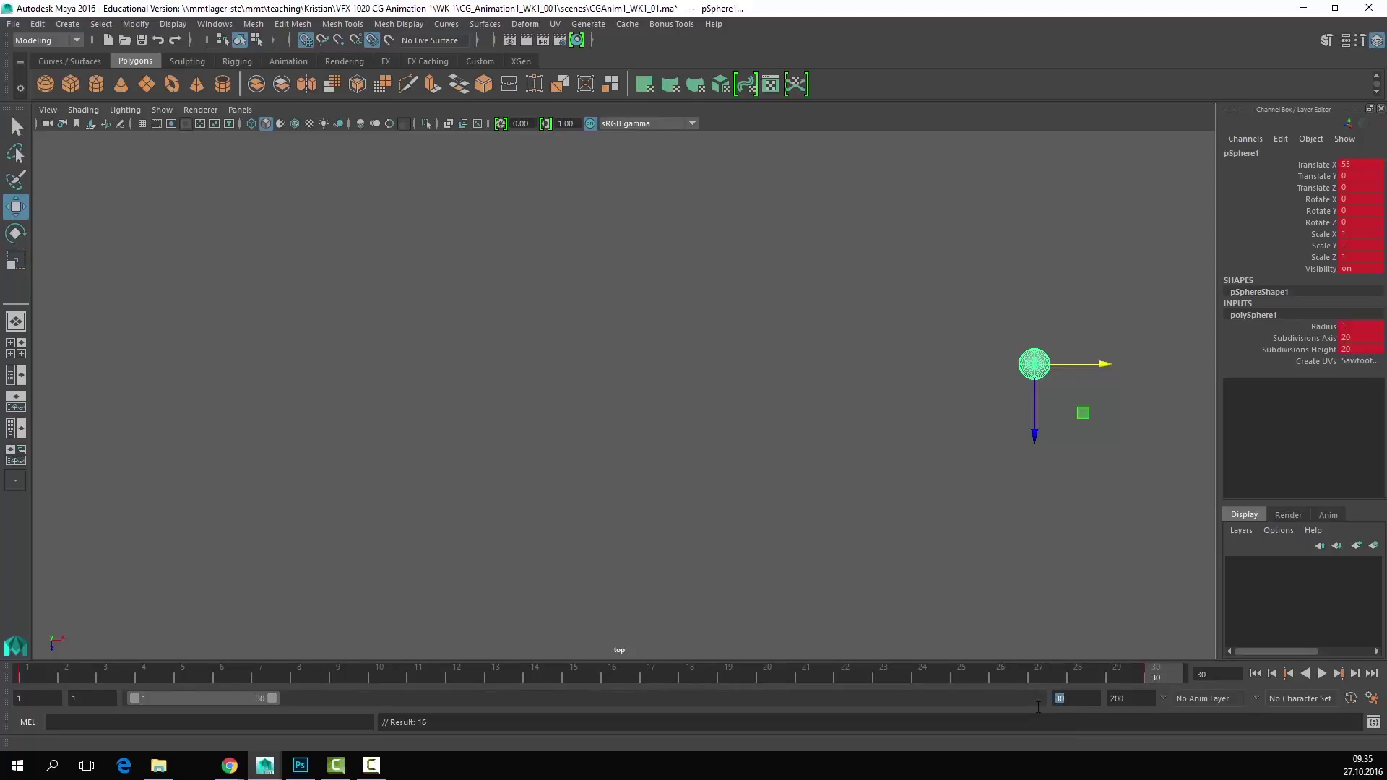
left_click(1075, 699)
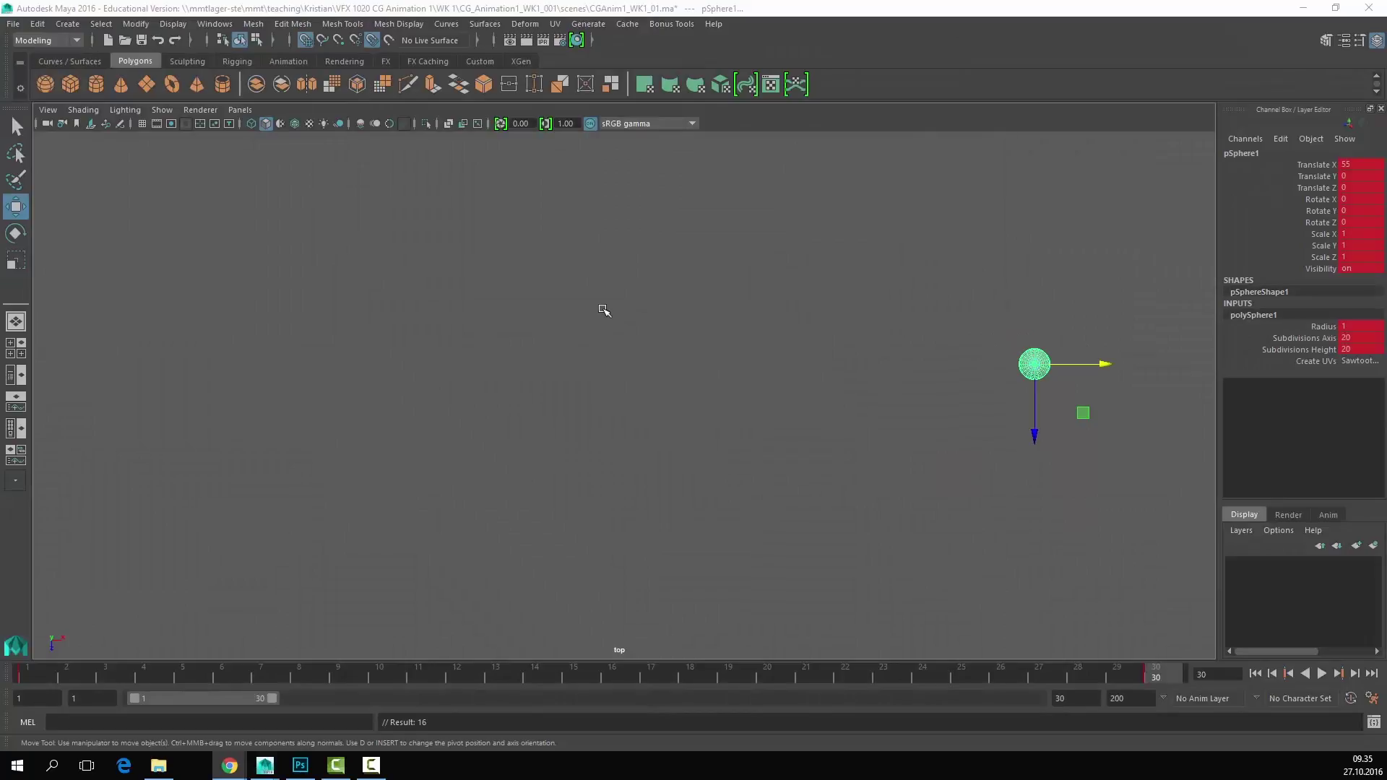
Step: Set the working time unit to Film (24 fps) in the general application preferences
left_click(215, 26)
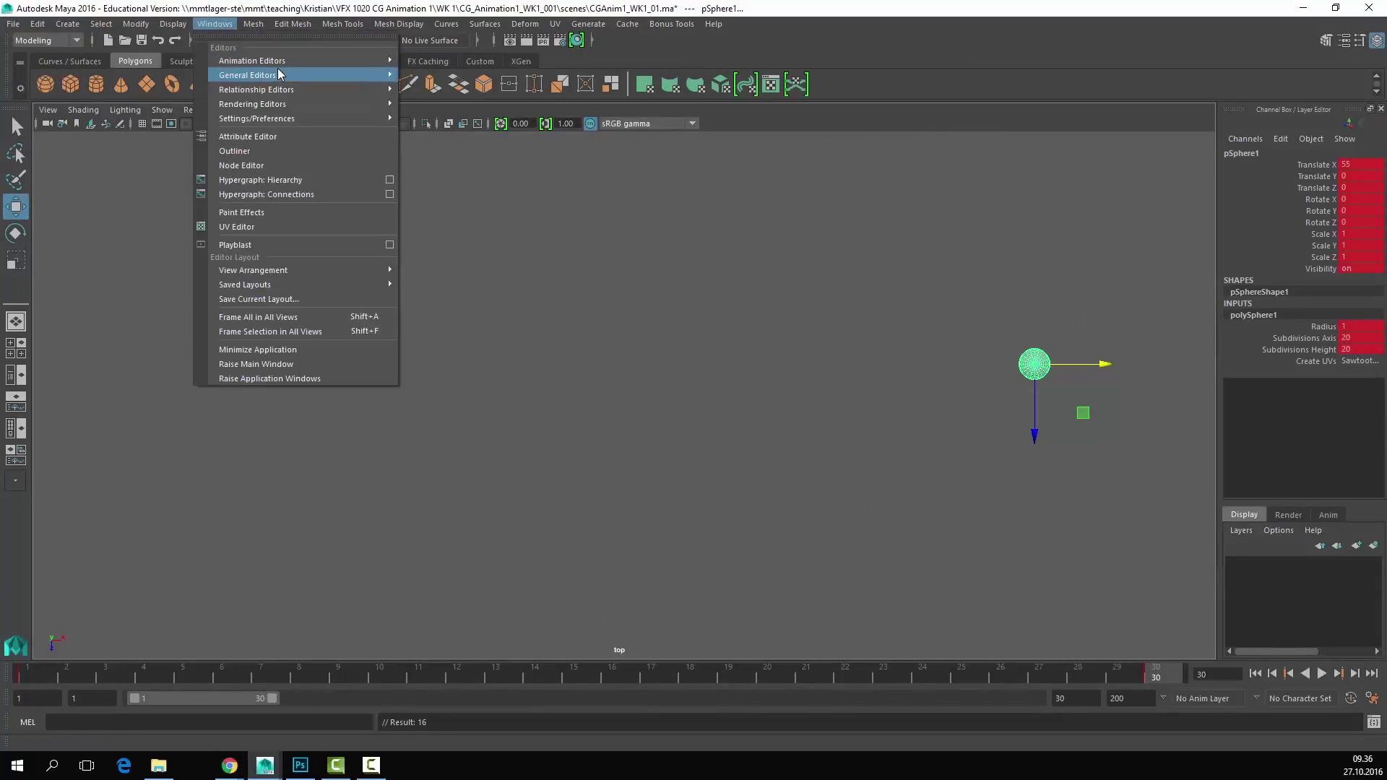
mouse_move(327, 120)
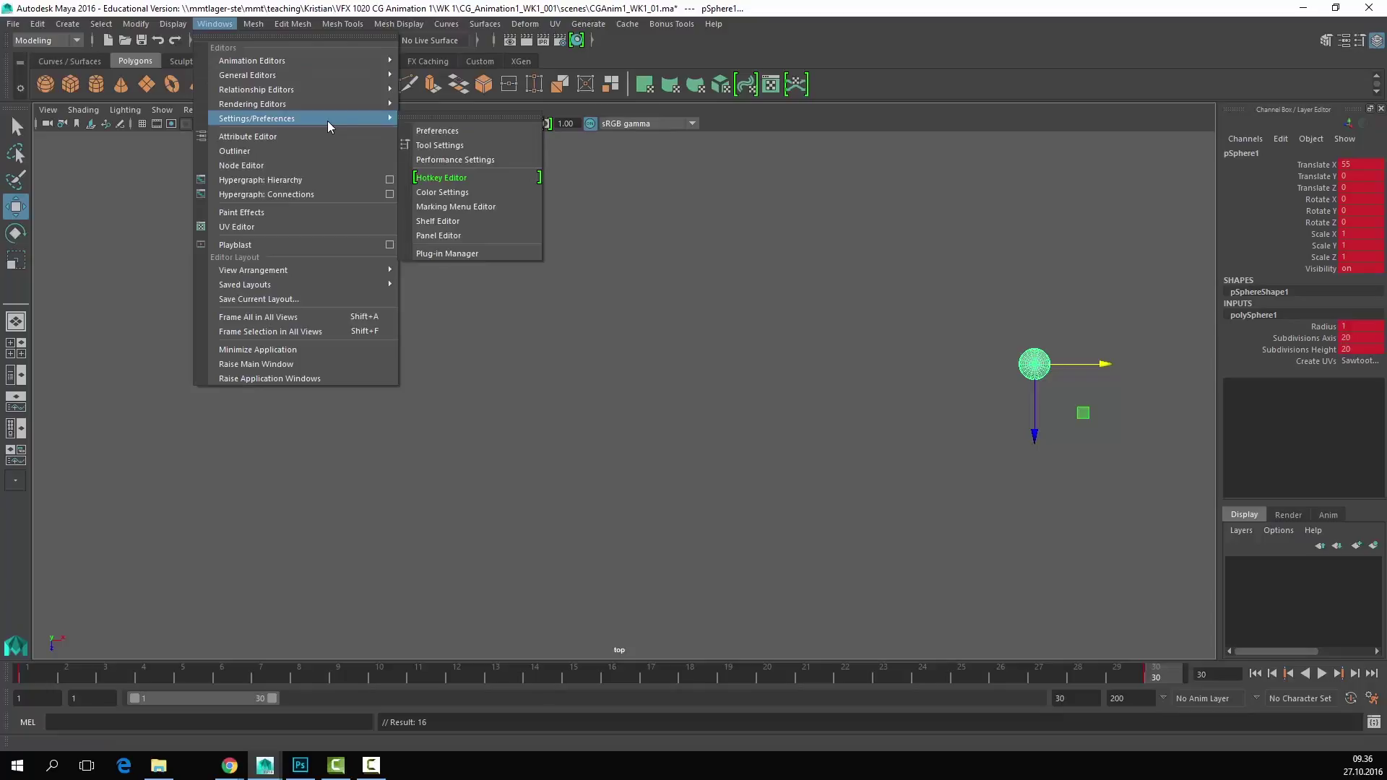
left_click(426, 130)
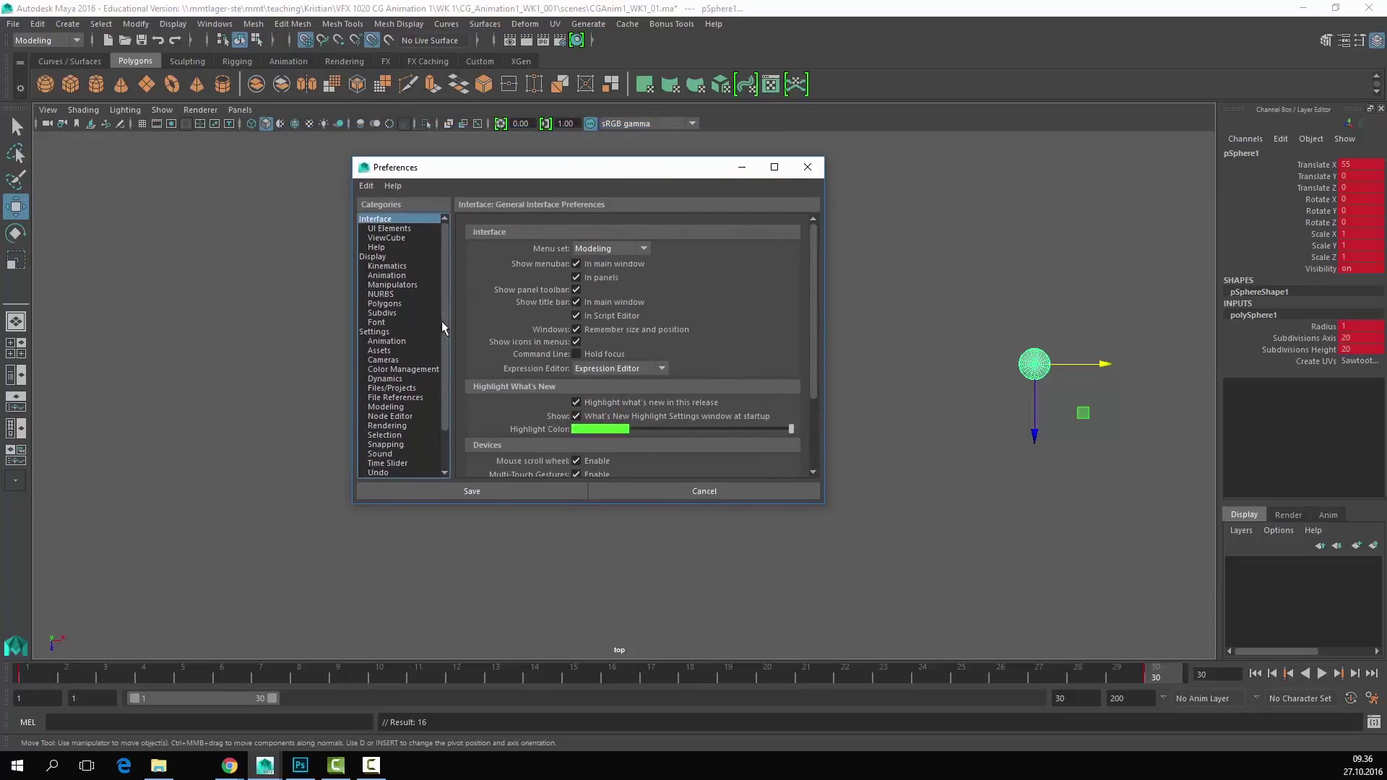
left_click(392, 334)
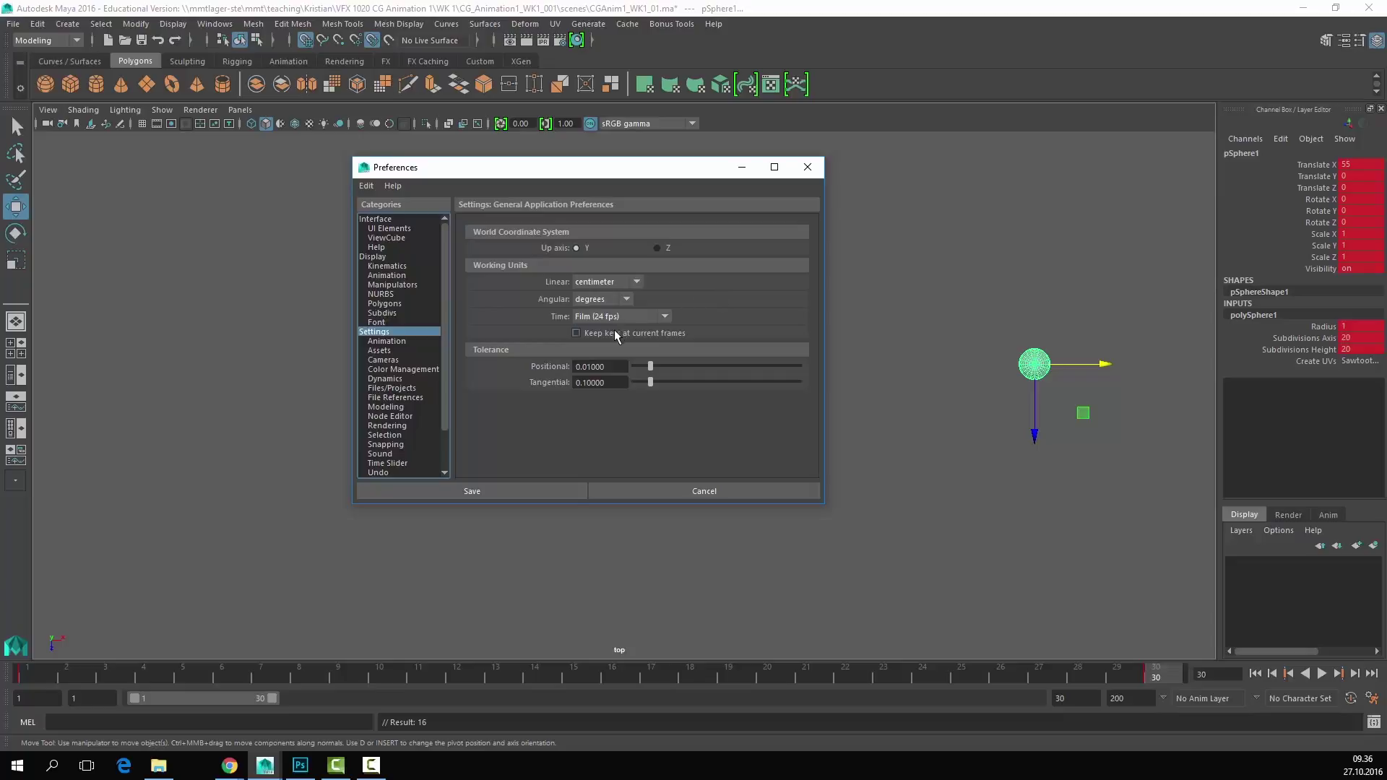
left_click(662, 318)
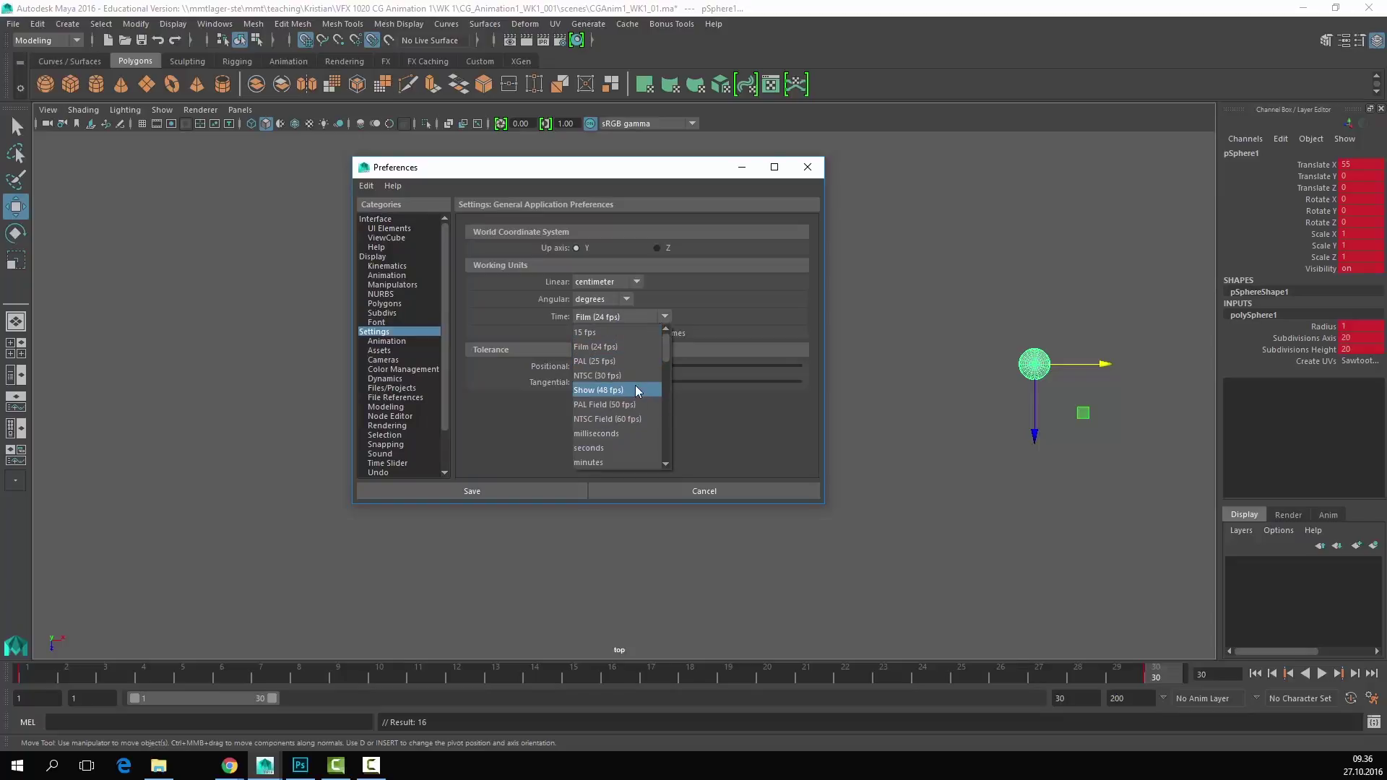
left_click(630, 348)
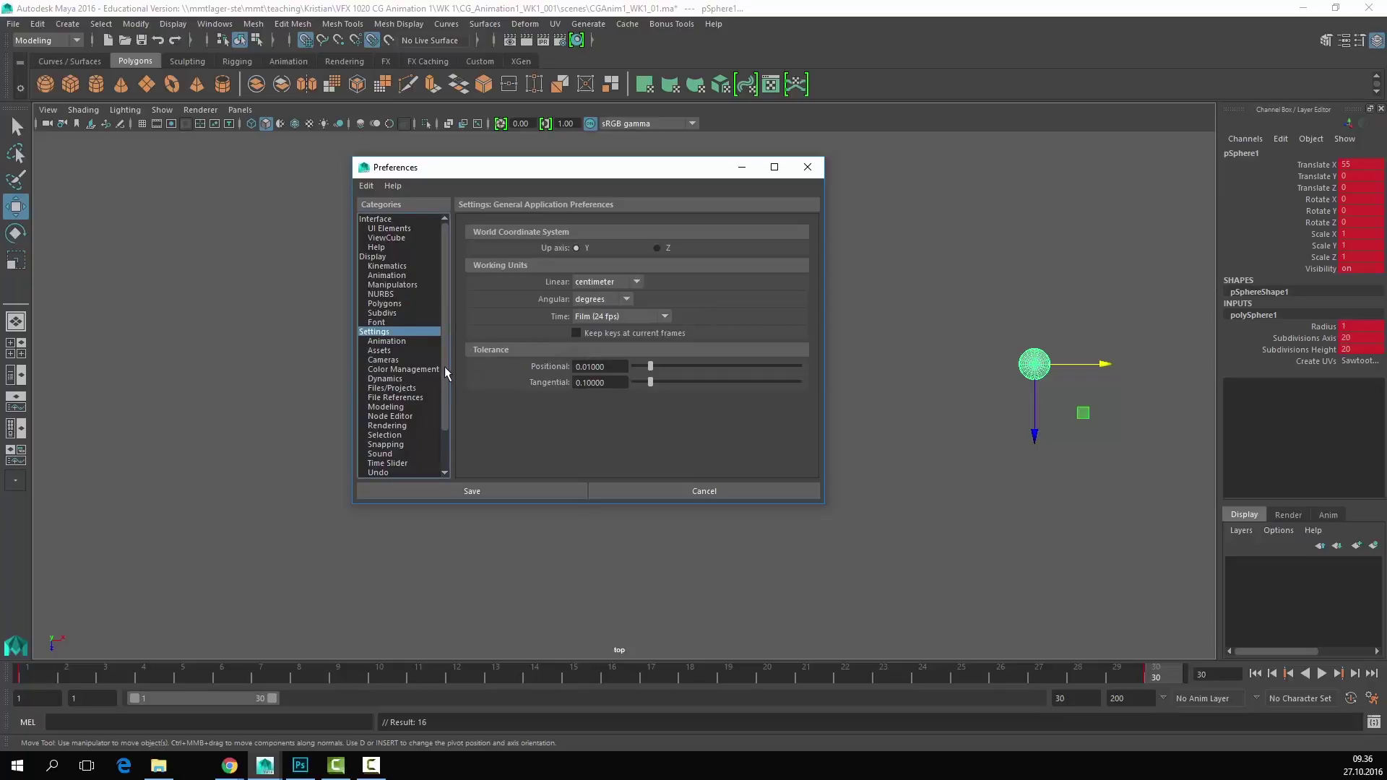
Step: Compare the 1x, 2x and 4x time slider heights in the Time Slider preferences and choose 4x
left_click_drag(444, 367, 446, 402)
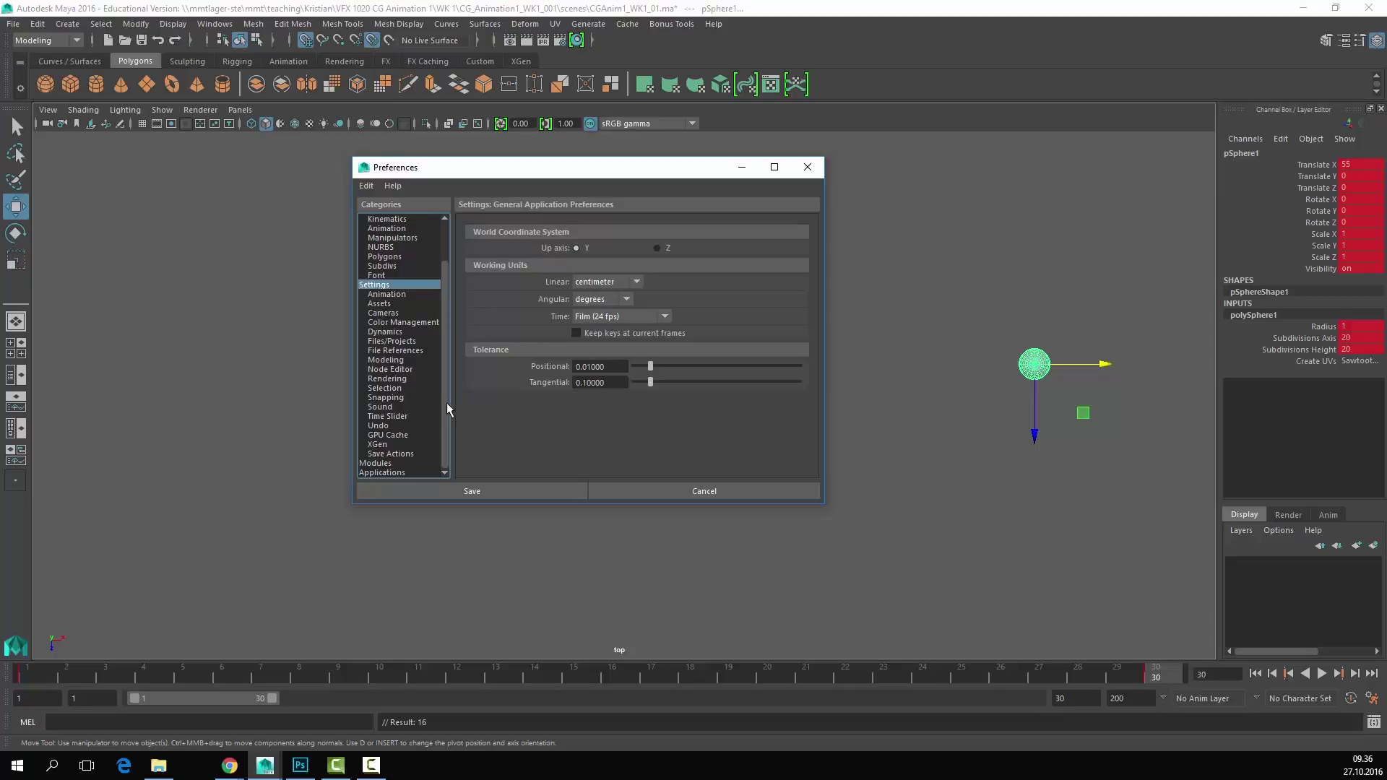
left_click(383, 416)
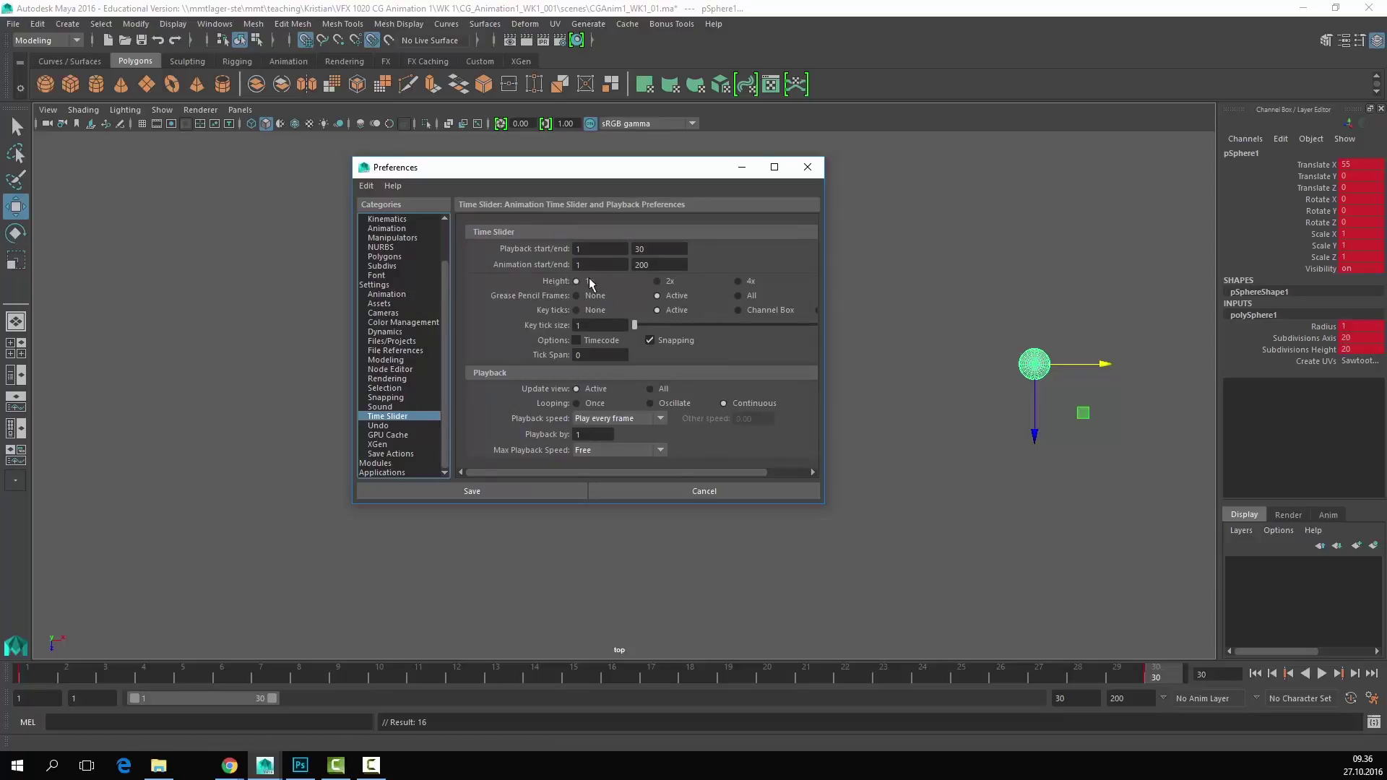
left_click(657, 281)
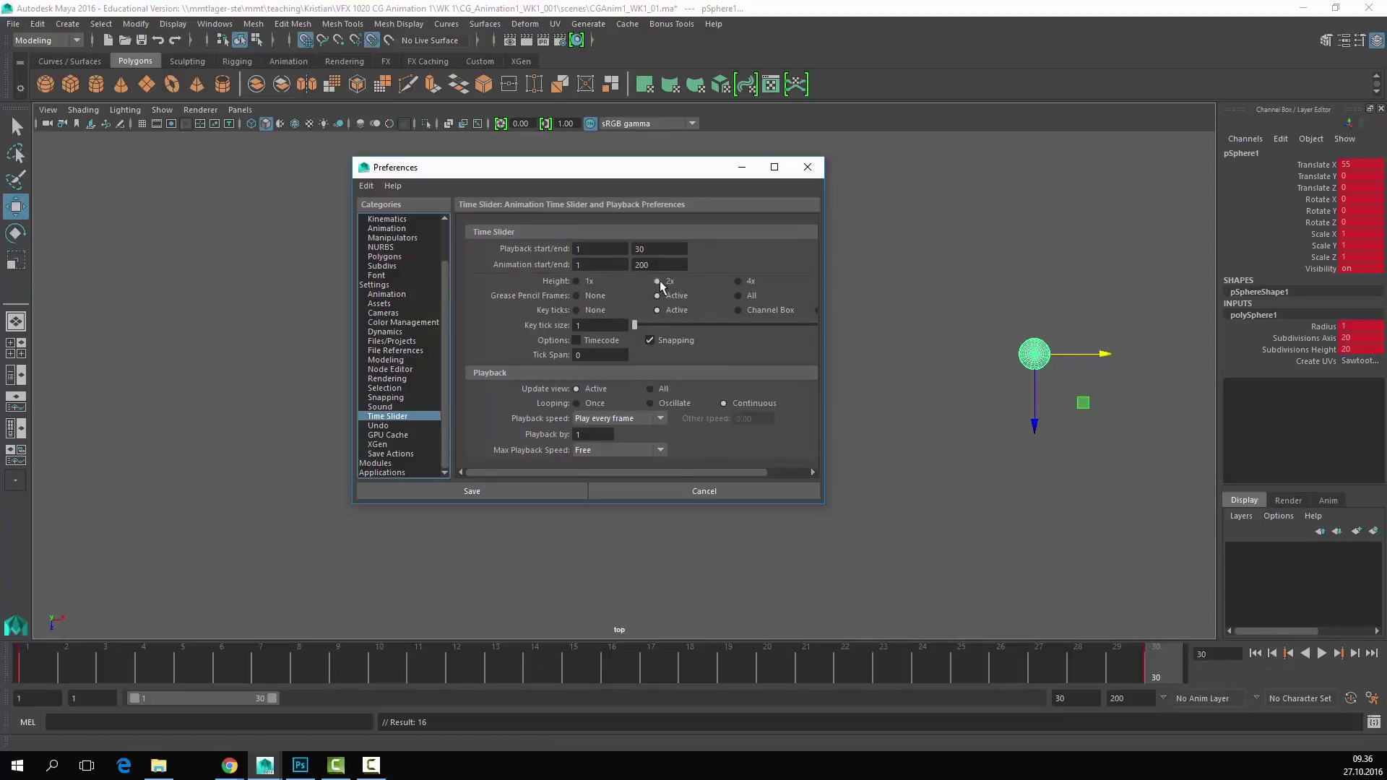
left_click(738, 281)
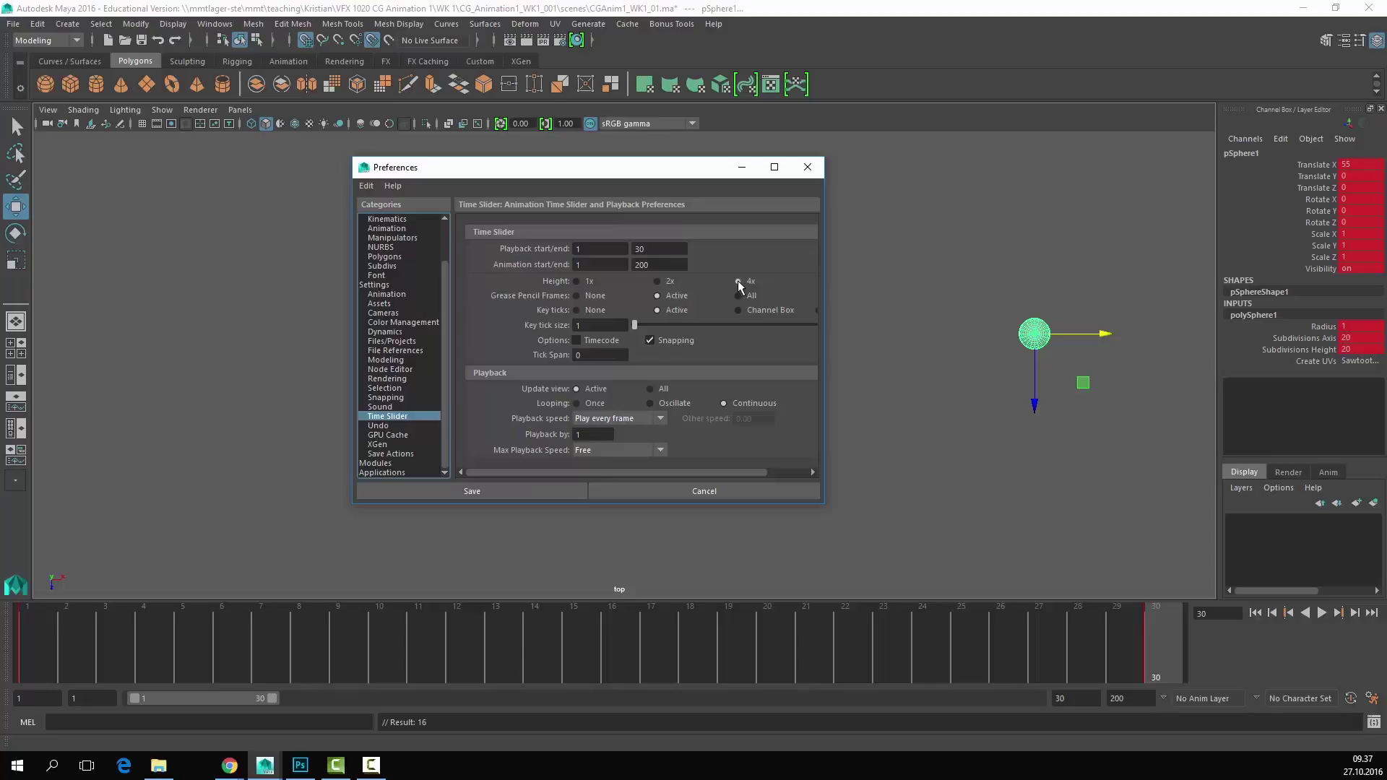
left_click(591, 283)
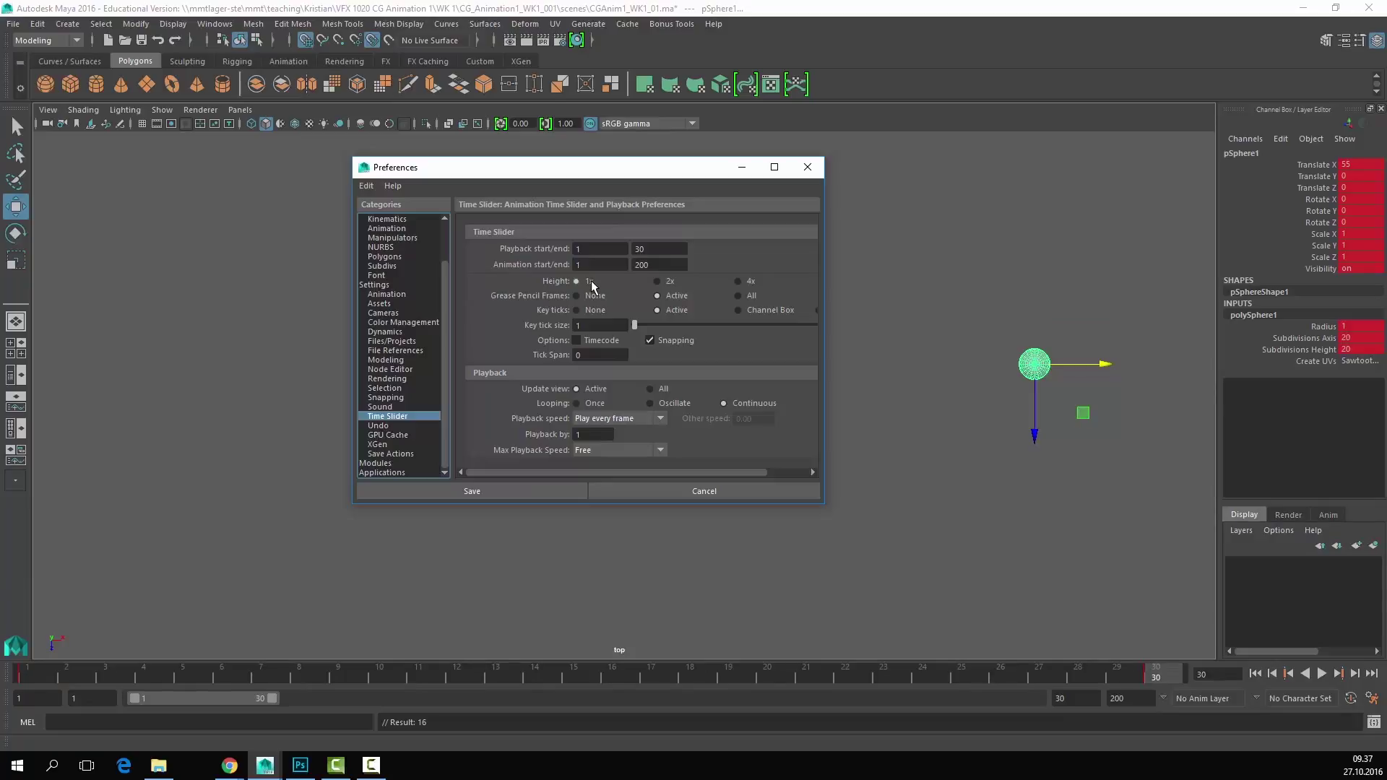
left_click(670, 283)
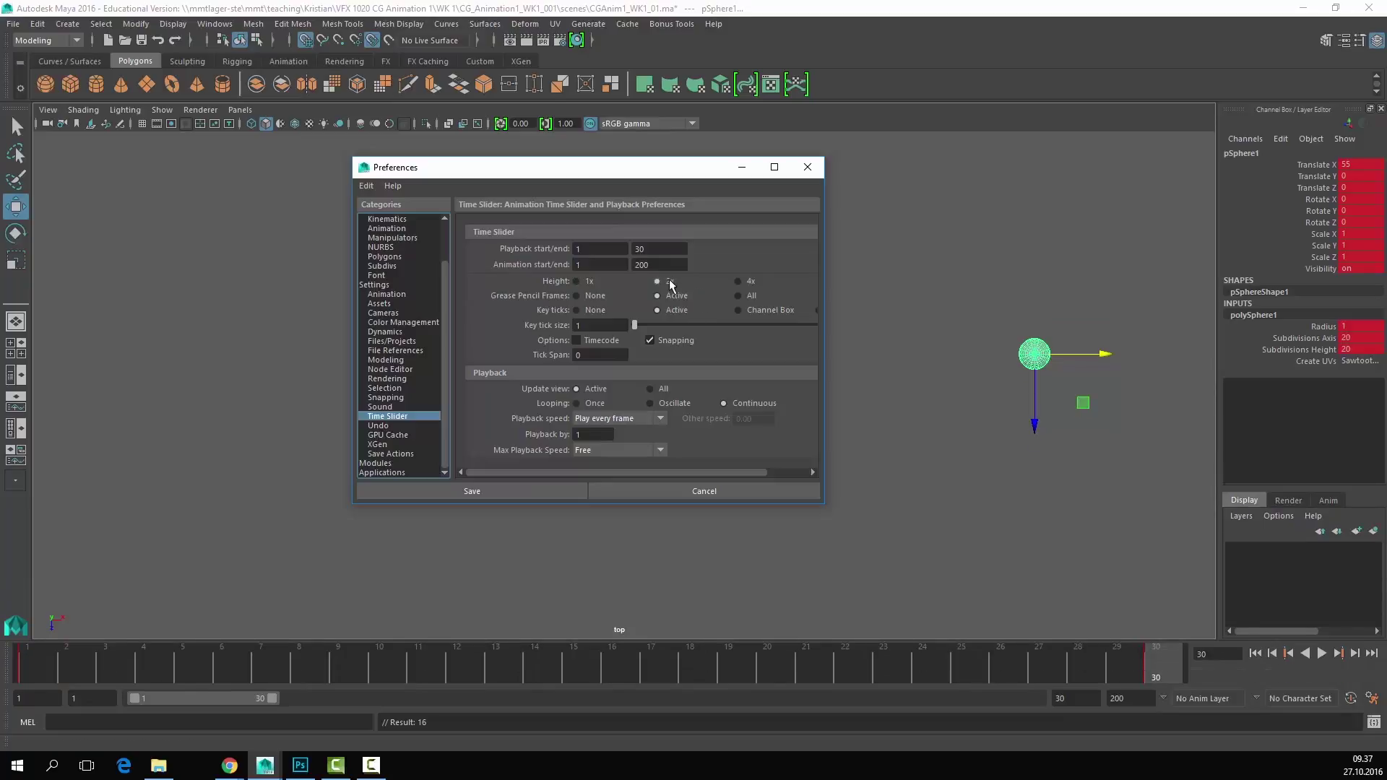
left_click(738, 281)
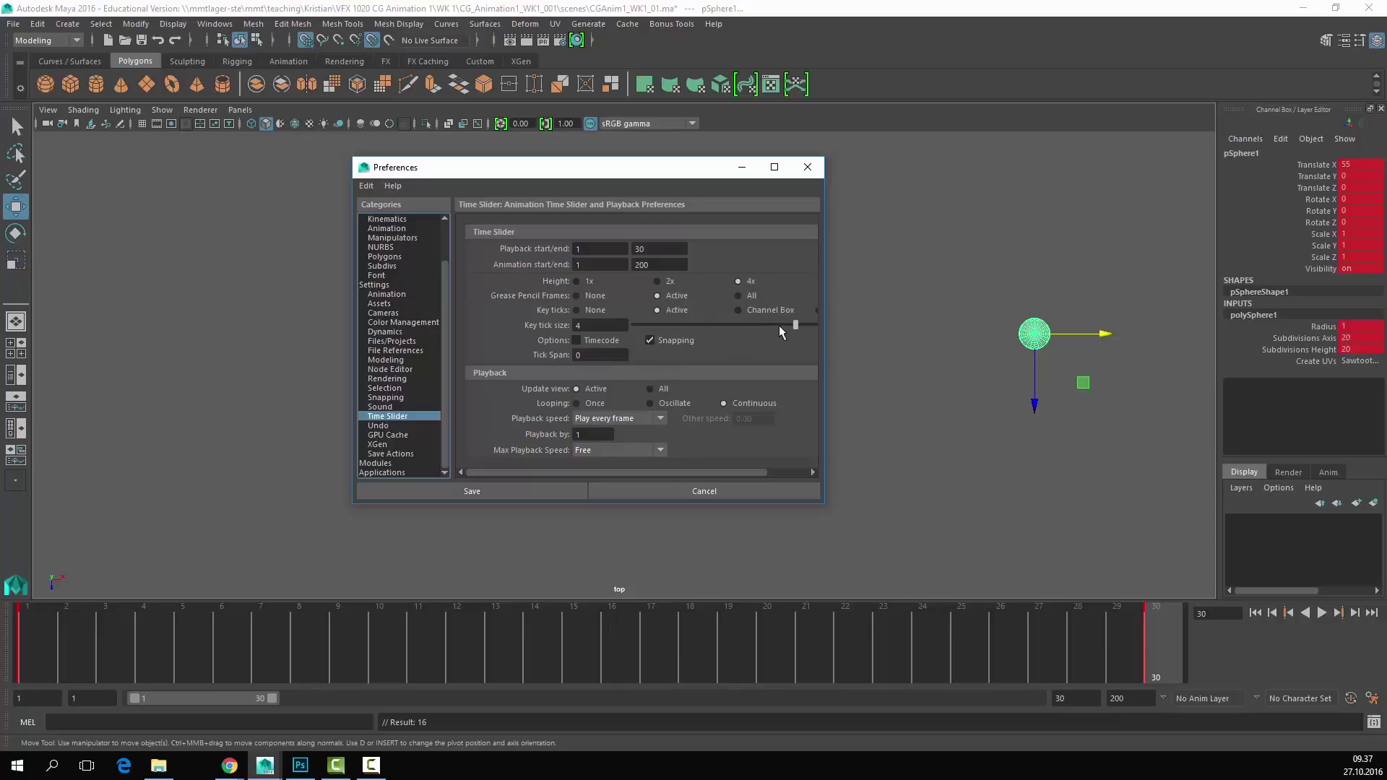
Step: Widen the Preferences window and try key tick sizes of 1 and 5 for the time slider
left_click_drag(796, 325, 633, 325)
left_click_drag(826, 349, 1124, 360)
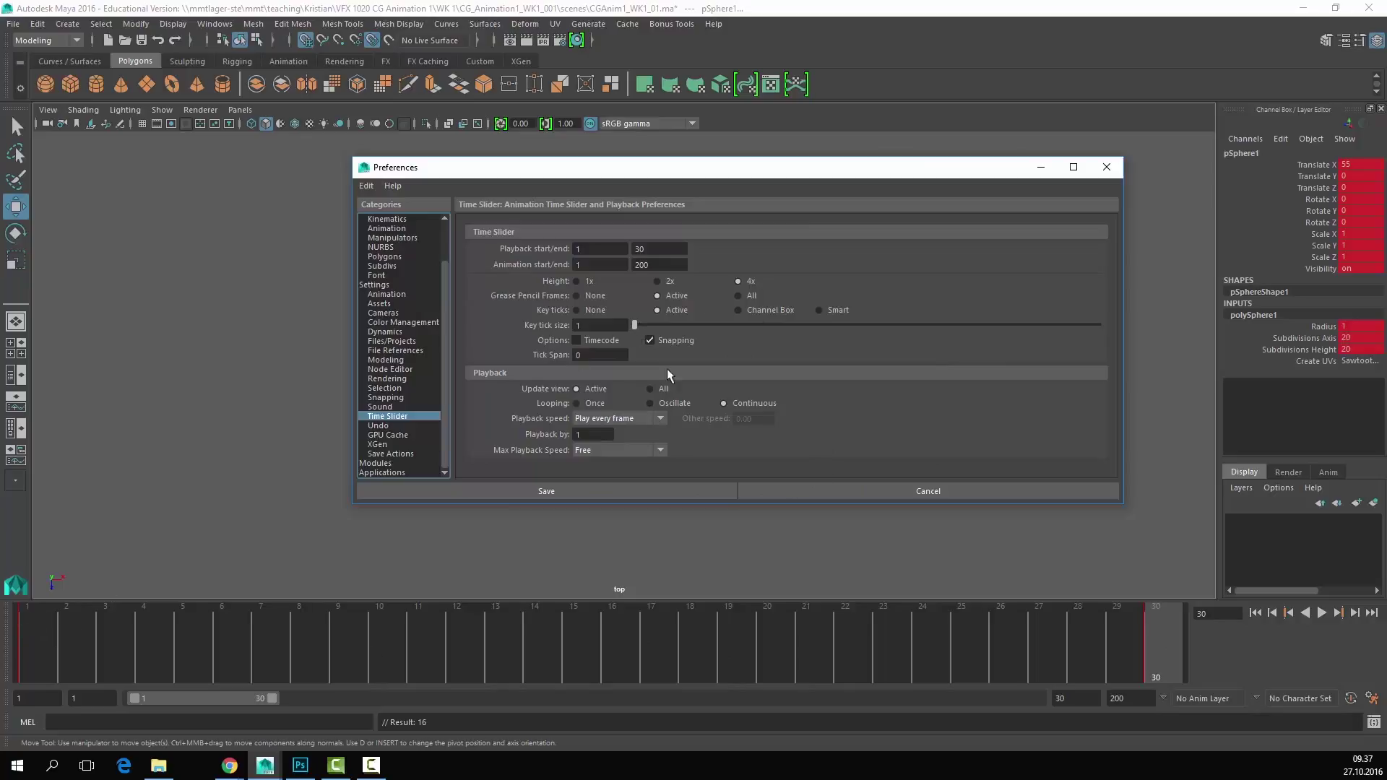
left_click_drag(635, 325, 1107, 334)
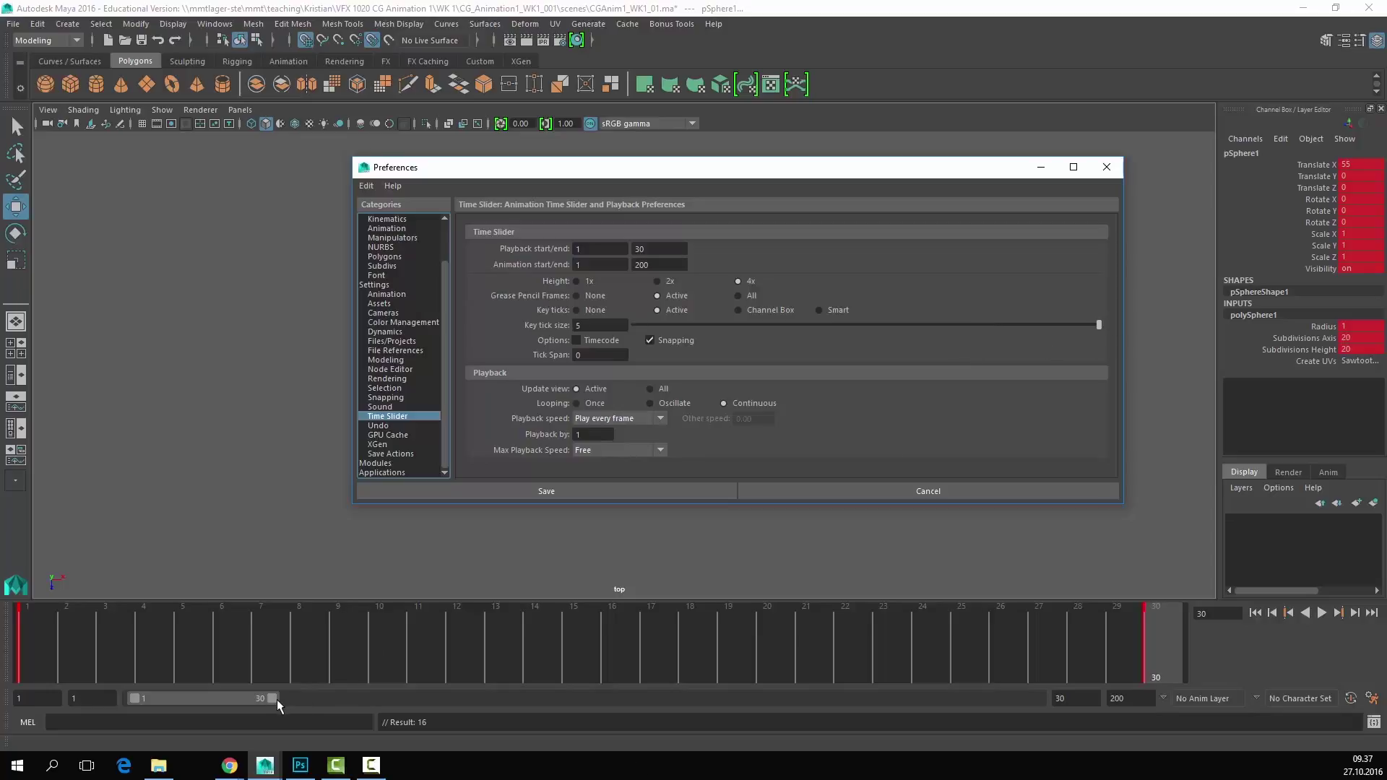
Step: Extend the playback range to frame 200 and set its end back to frame 30
left_click_drag(271, 700, 1117, 702)
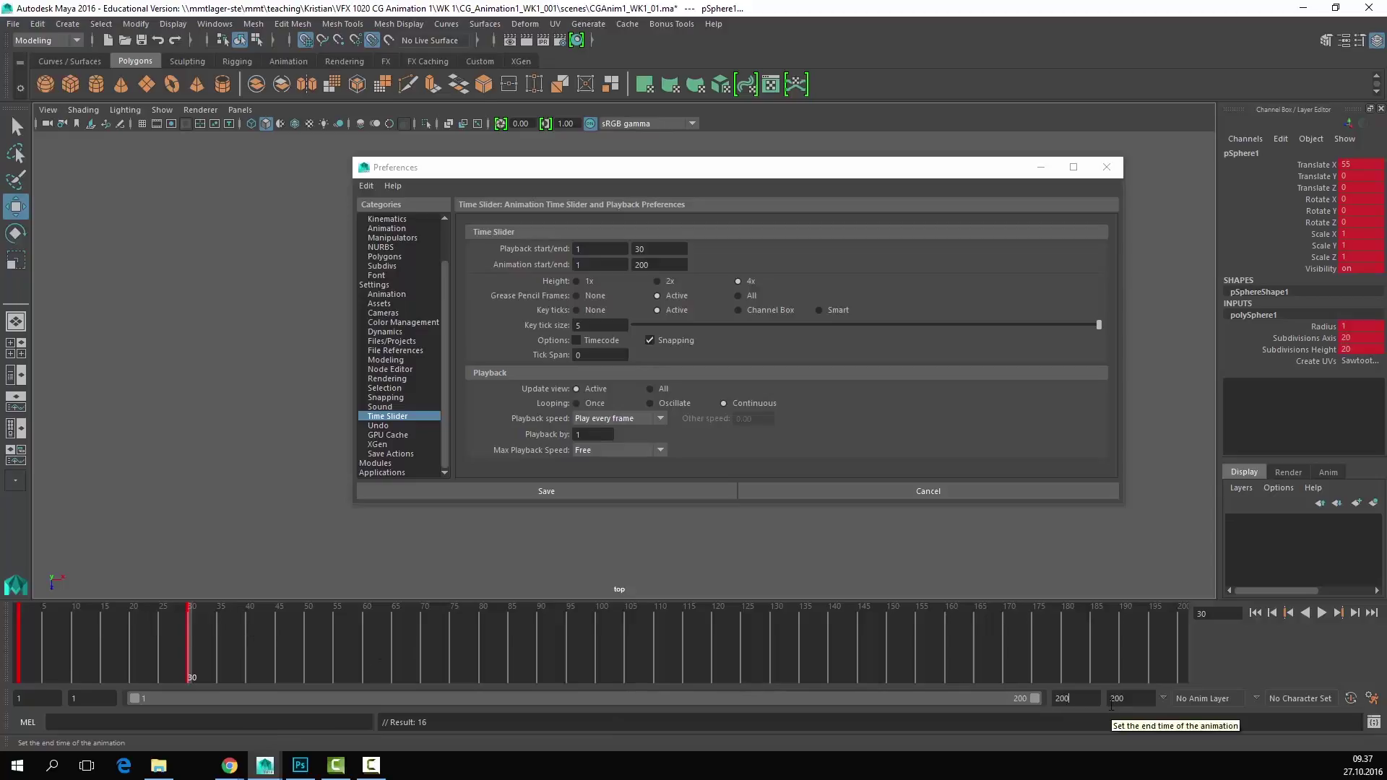
double_click(1077, 698)
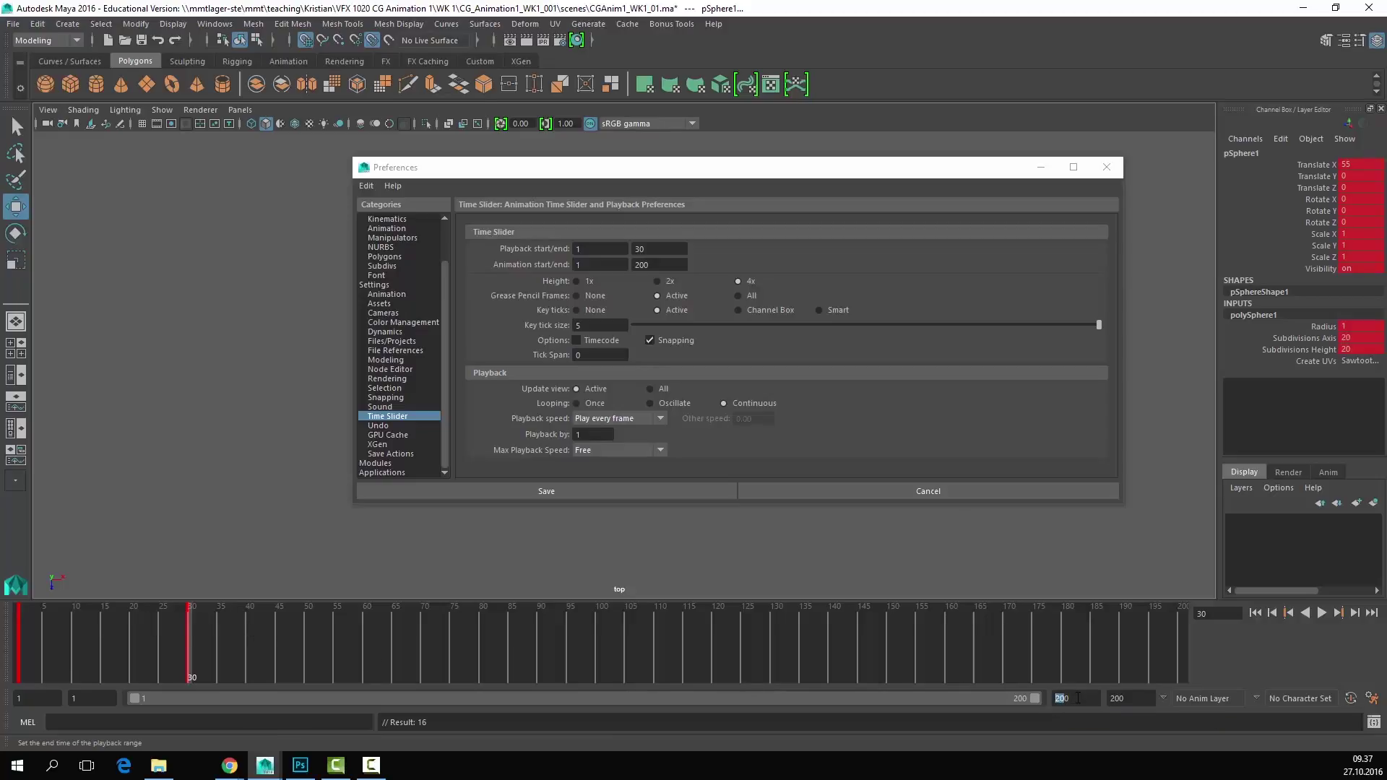
type("30")
key("Return")
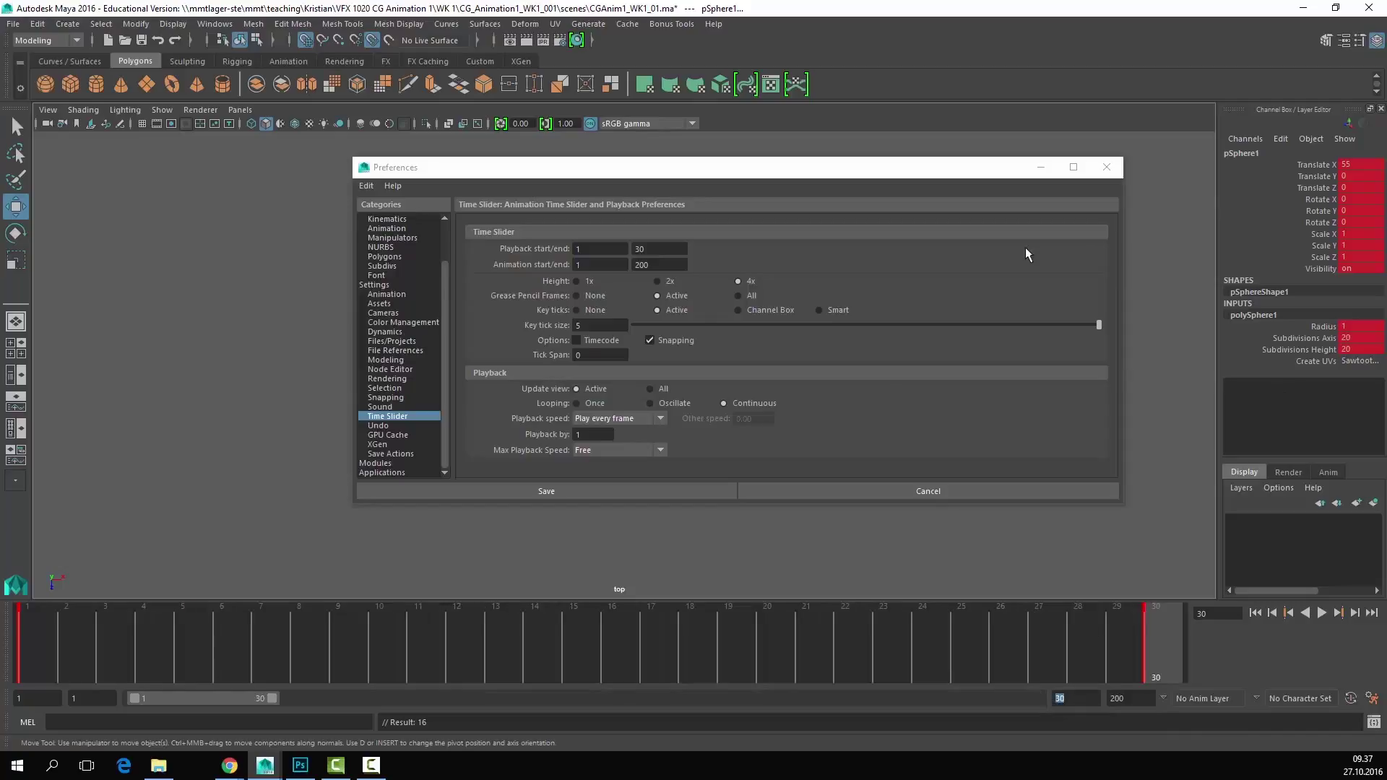
Step: Set the time slider's key tick size to 1 and minimize the Preferences window
left_click_drag(1099, 325, 752, 334)
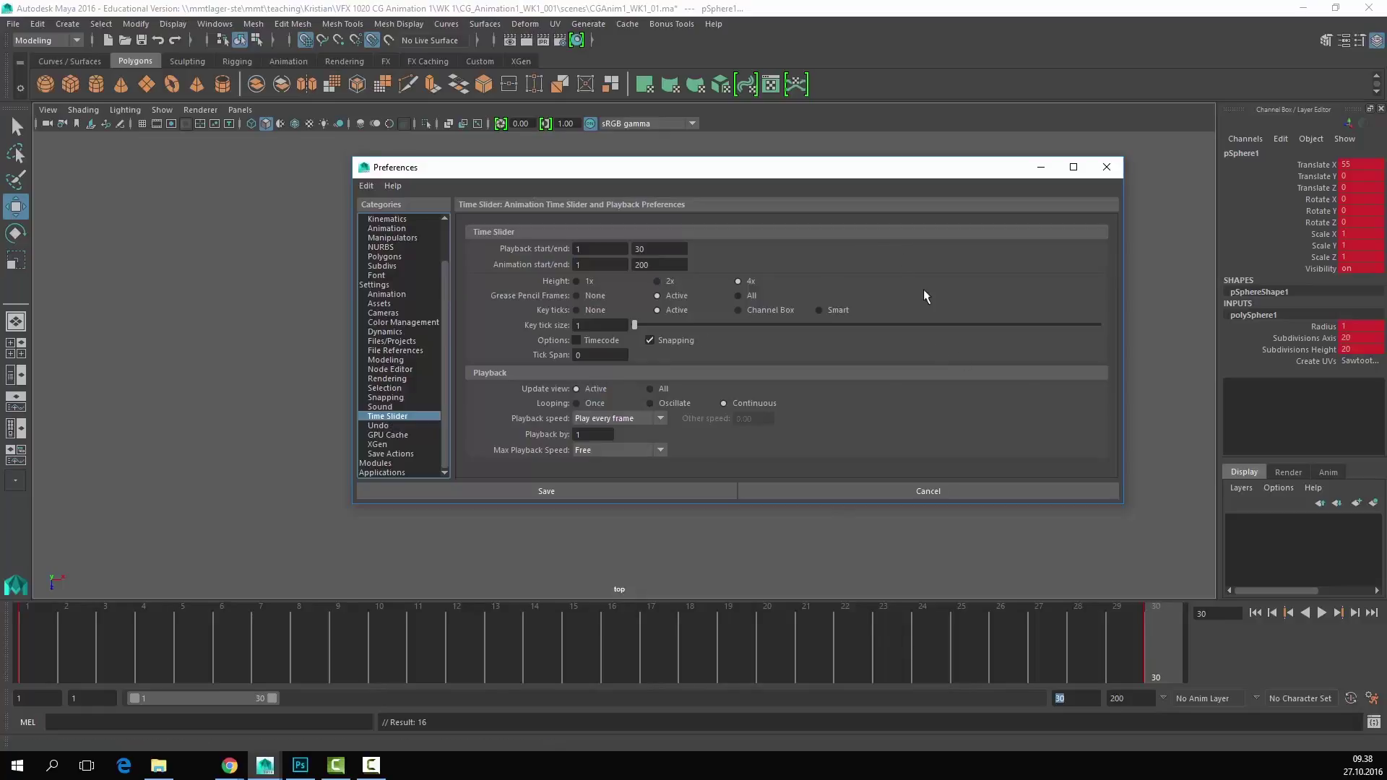
left_click(1051, 171)
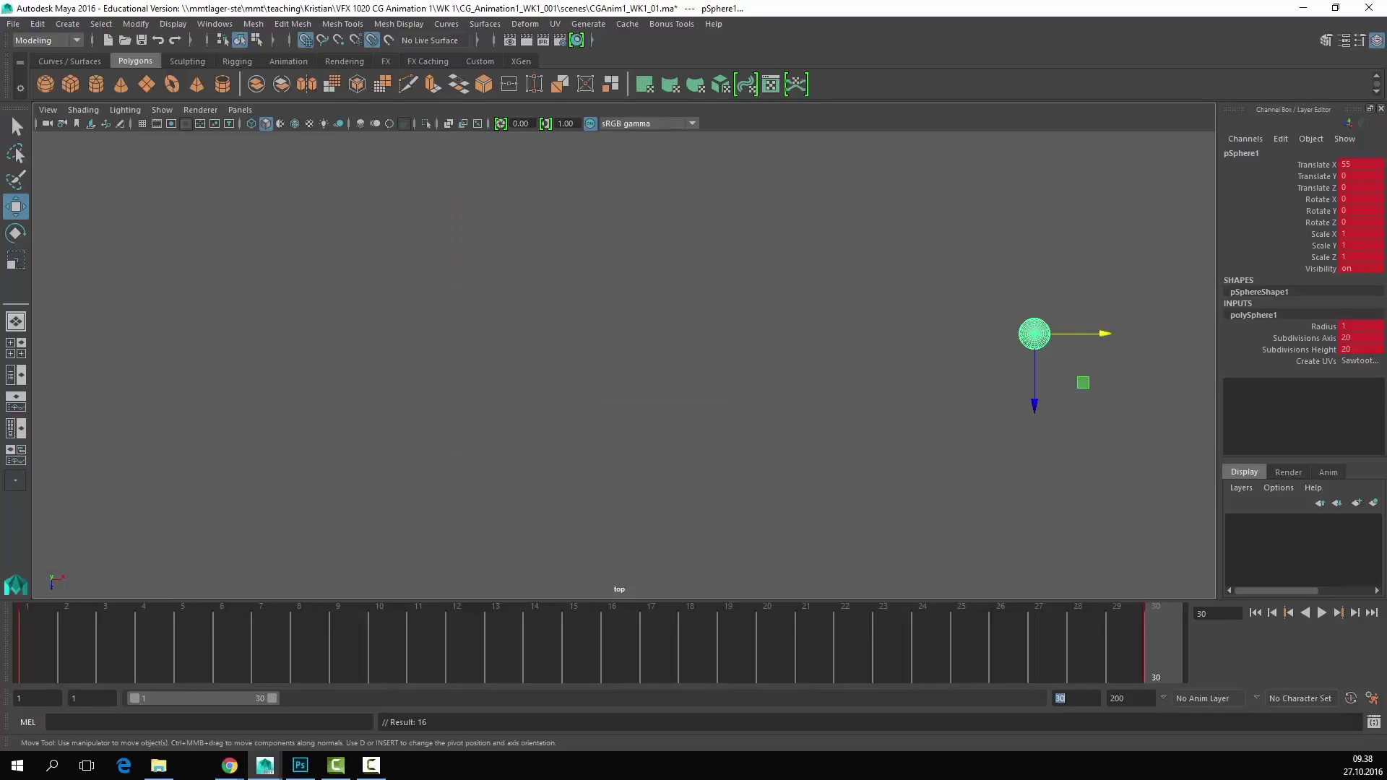
Step: Set the current time to frame 1 on the timeline
left_click(57, 624)
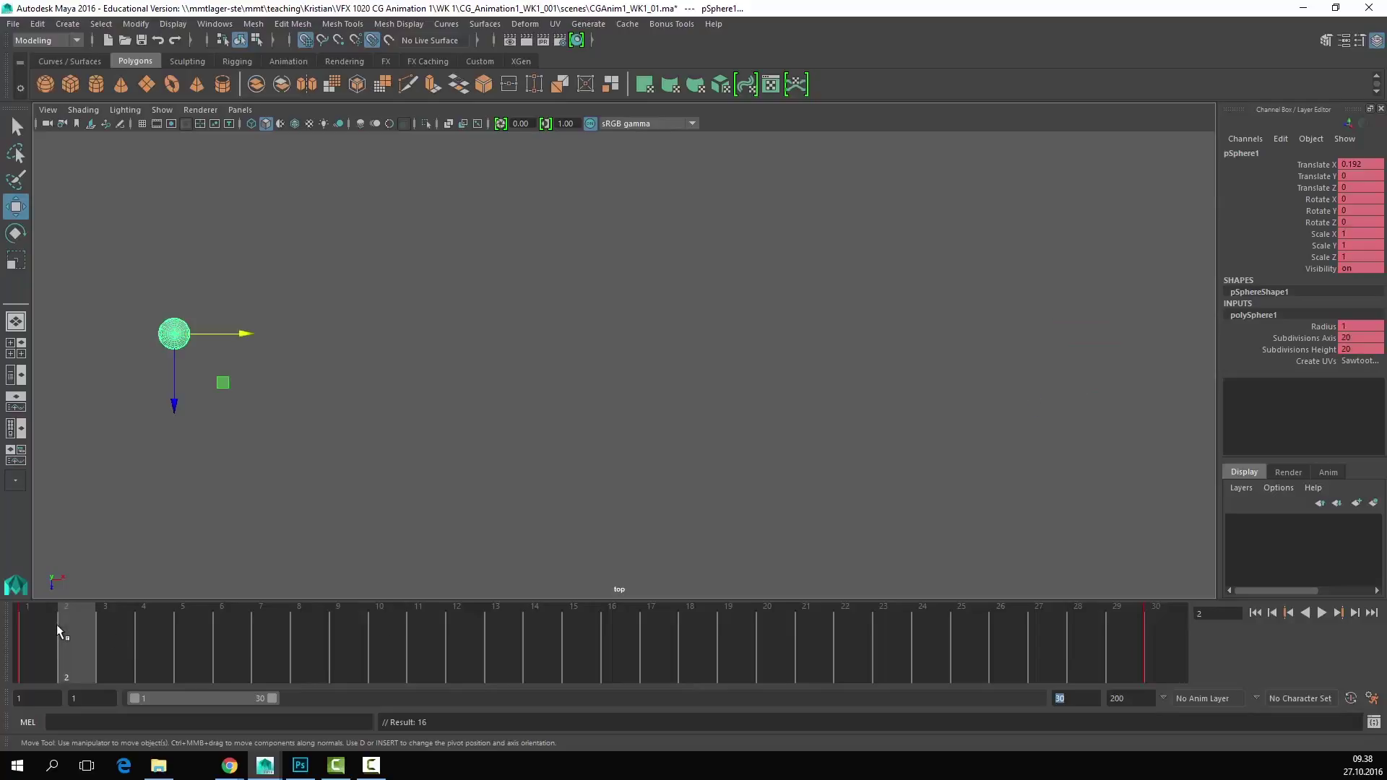
left_click(57, 625)
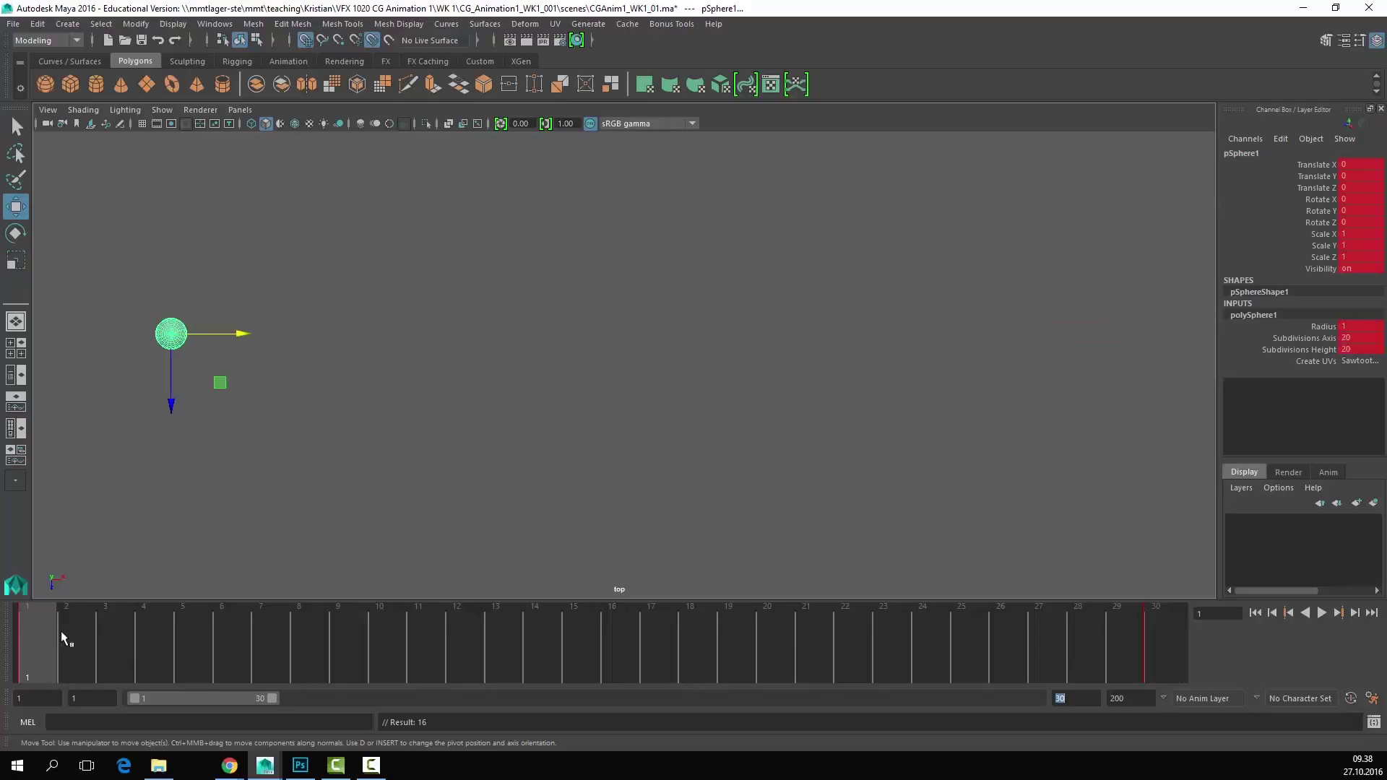
Step: View the timeline's playback speed options, then play the sphere animation at the current speed and stop it
right_click(1320, 615)
mouse_move(1341, 526)
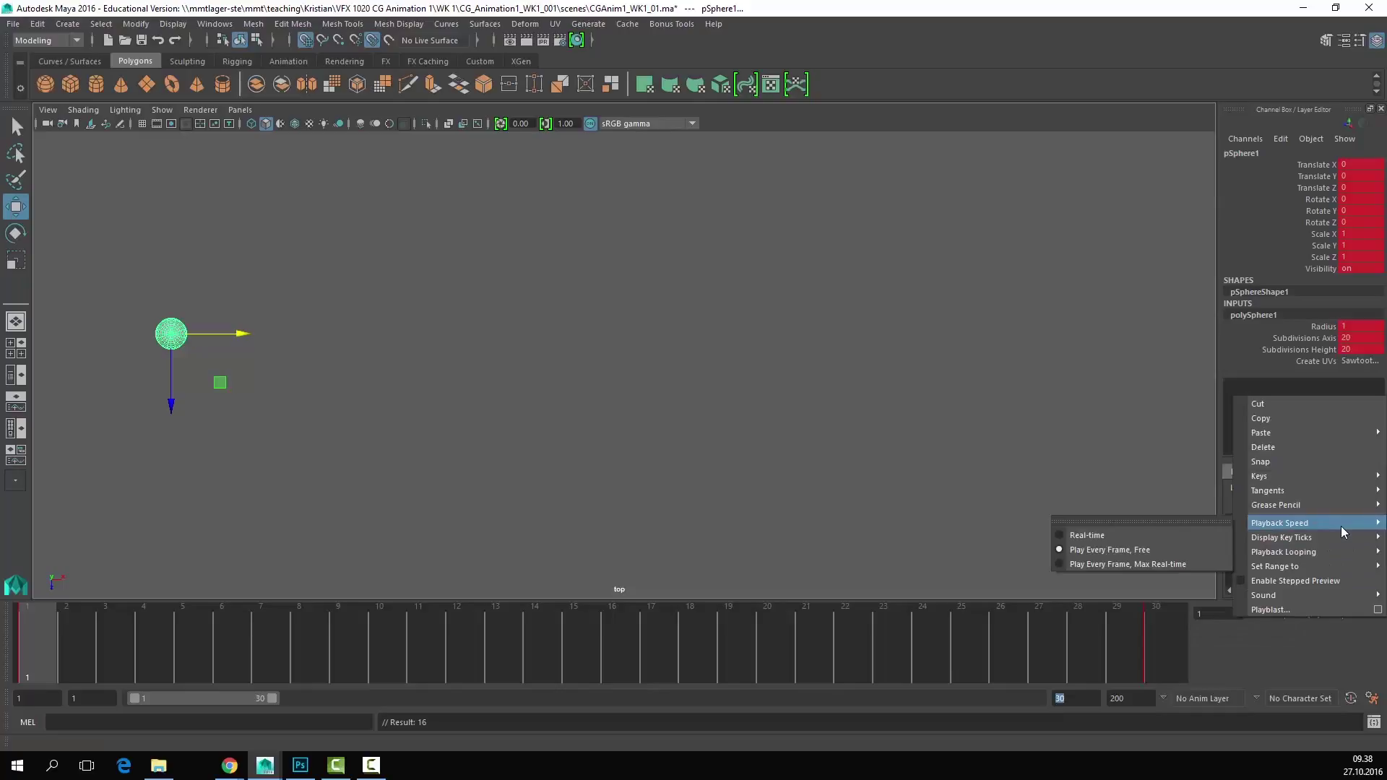
left_click(1285, 660)
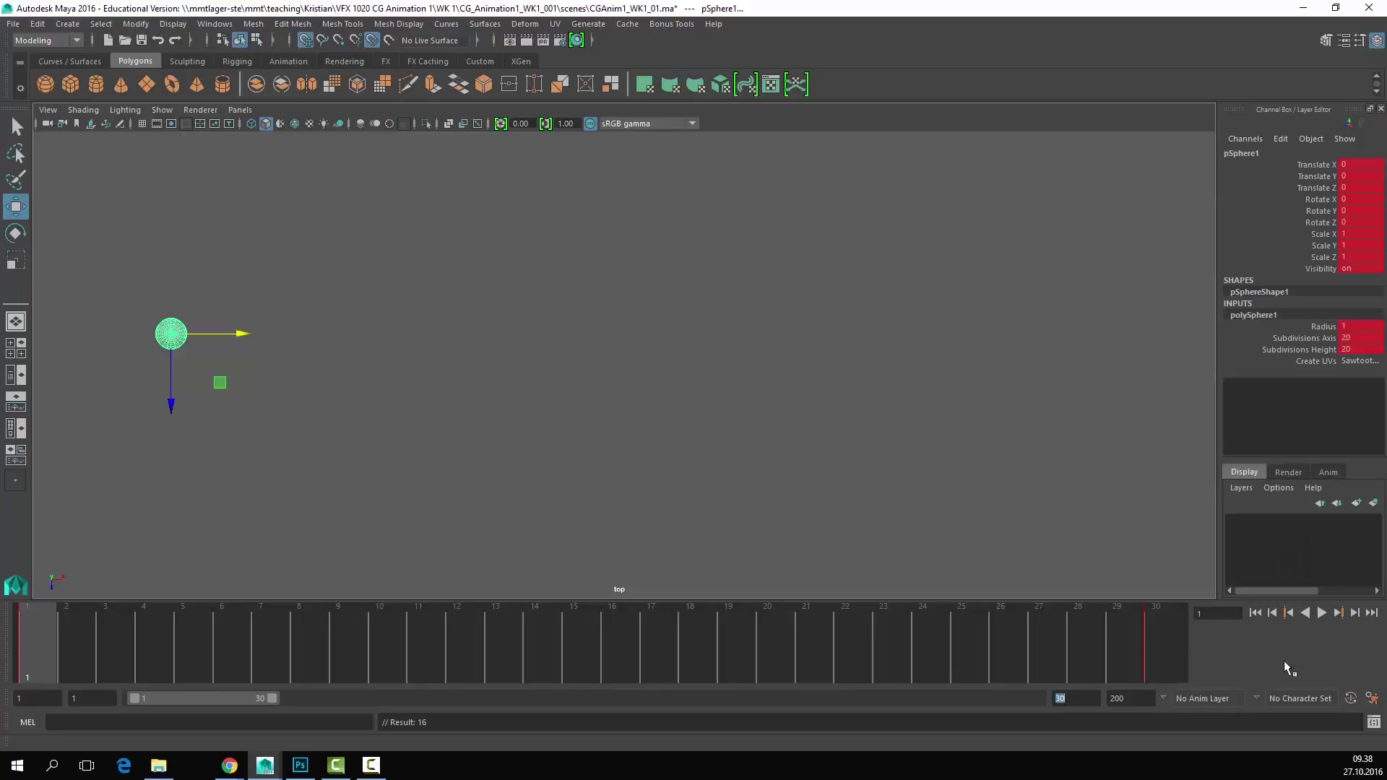
left_click(1321, 617)
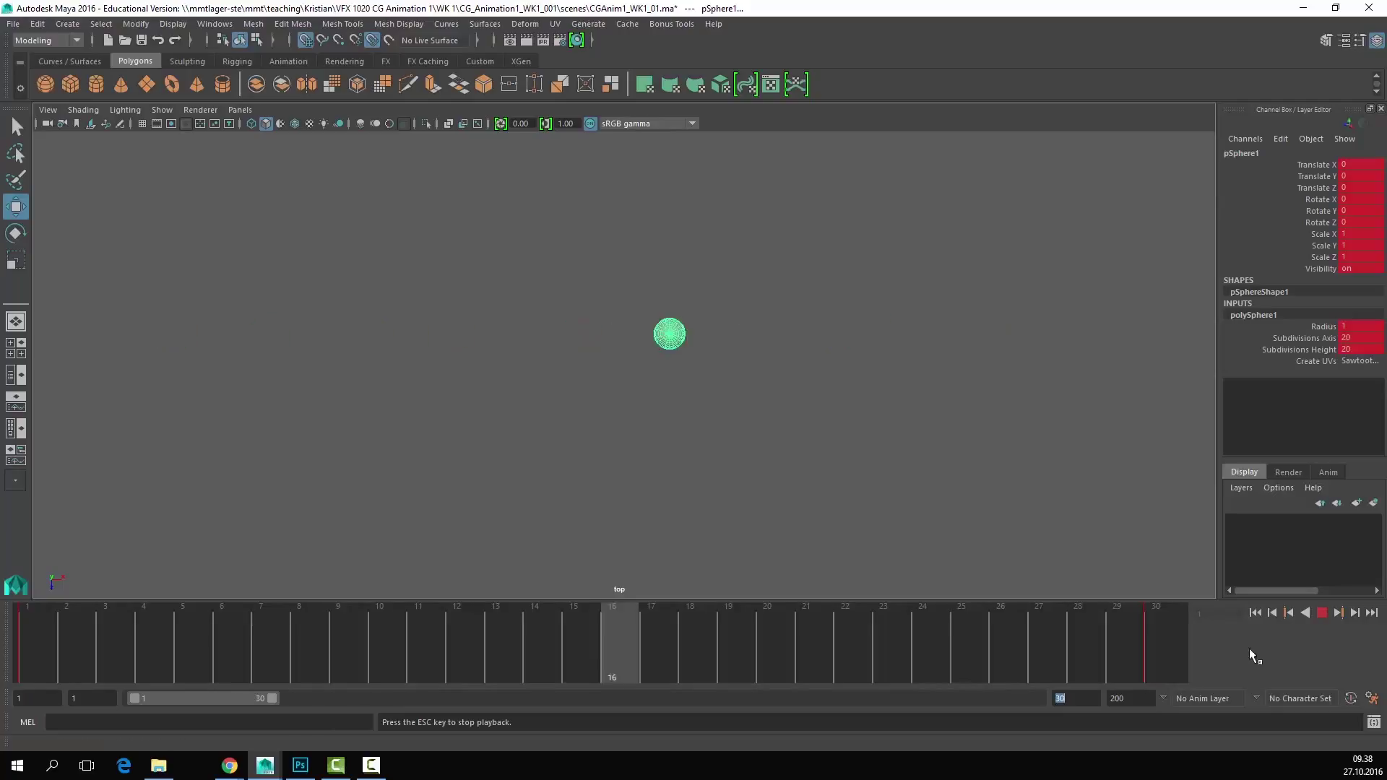
left_click(1321, 614)
Step: Set the timeline's playback speed to Real-time, then play the sphere animation and stop it
right_click(1321, 616)
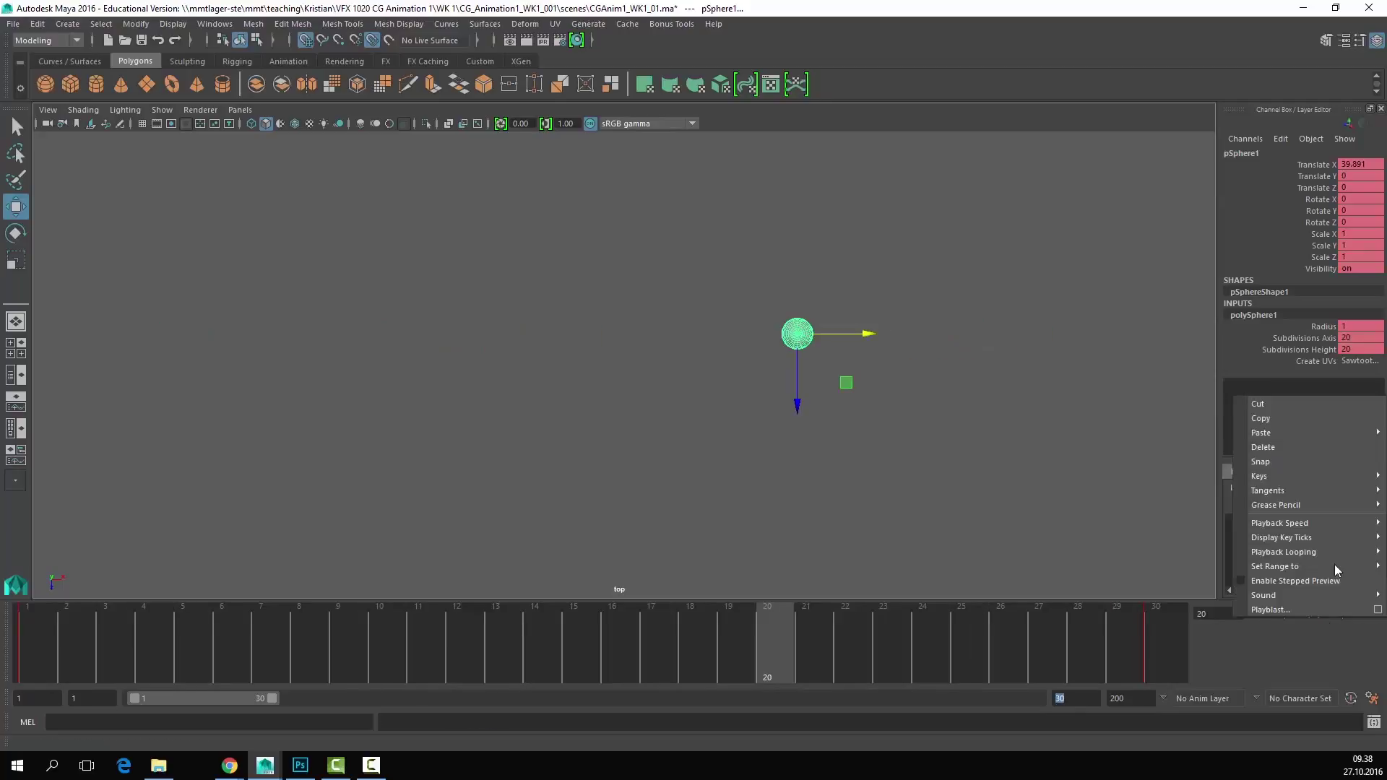
mouse_move(1293, 523)
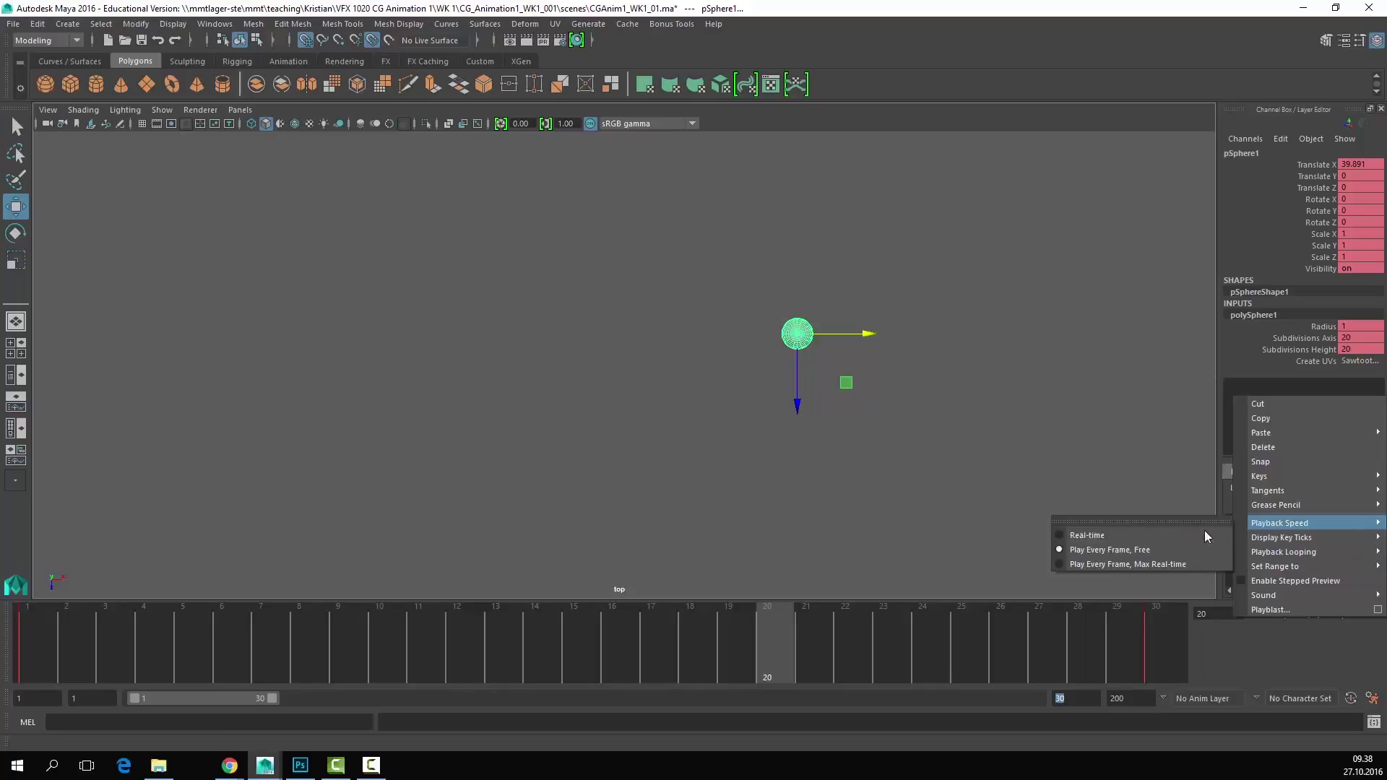
left_click(1205, 535)
left_click(1321, 612)
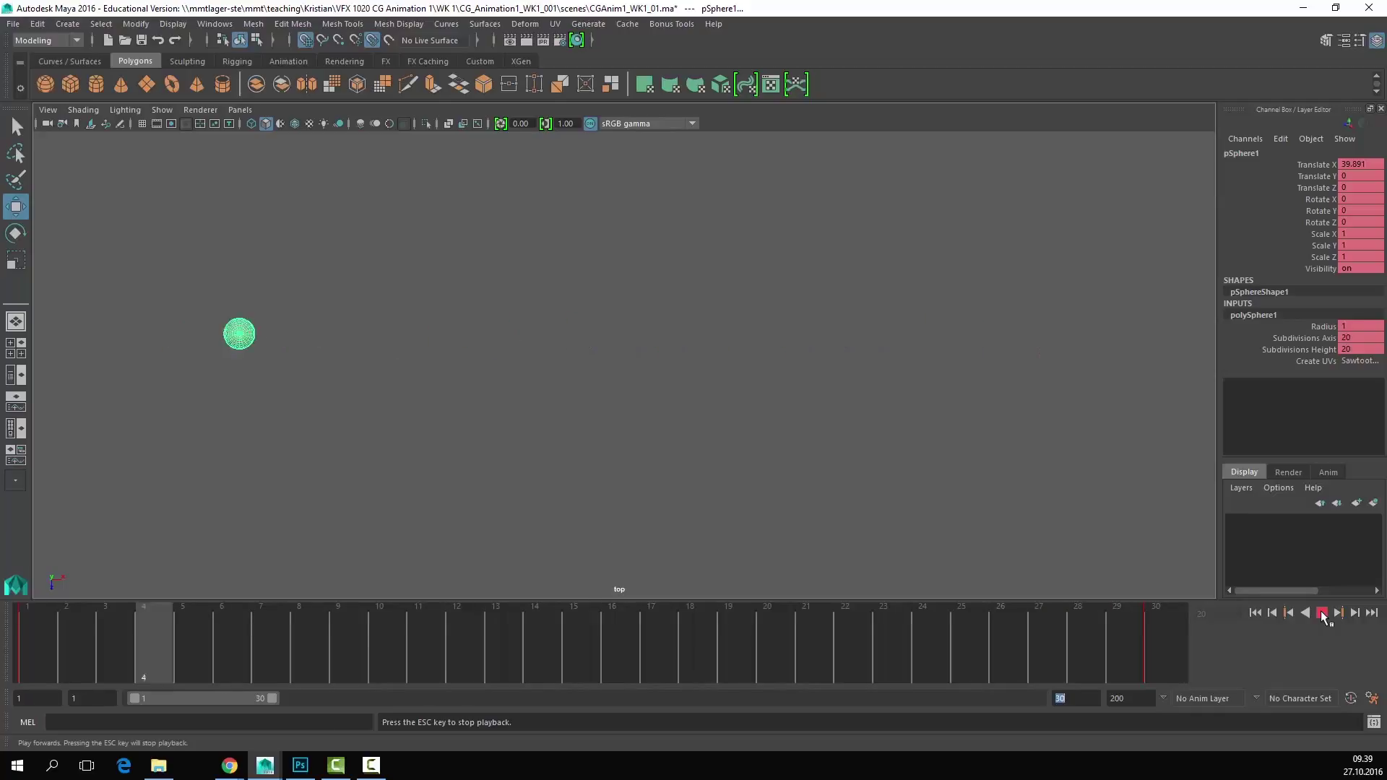
left_click(1322, 613)
Step: Deselect the sphere, undo the deselection, and return the timeline to frame 1
left_click(700, 543)
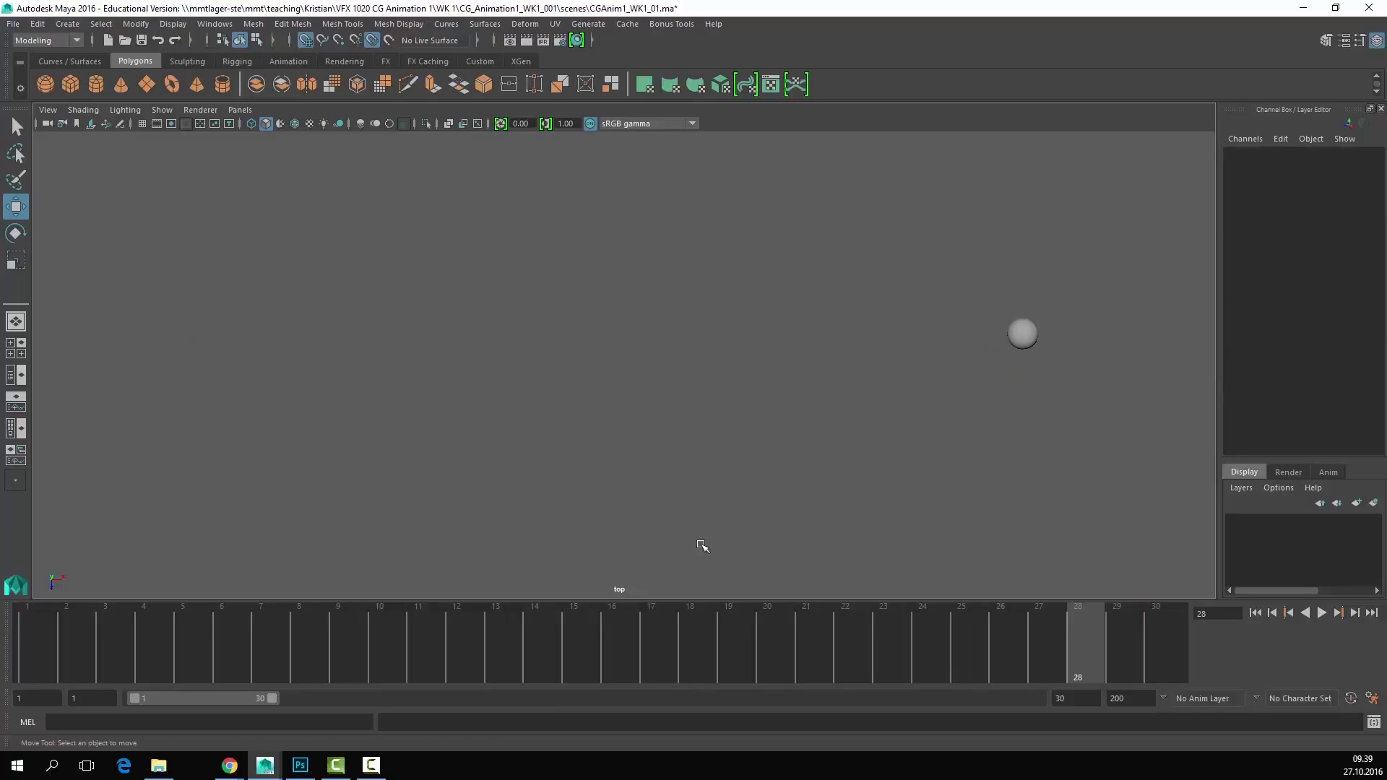
key("ctrl+z")
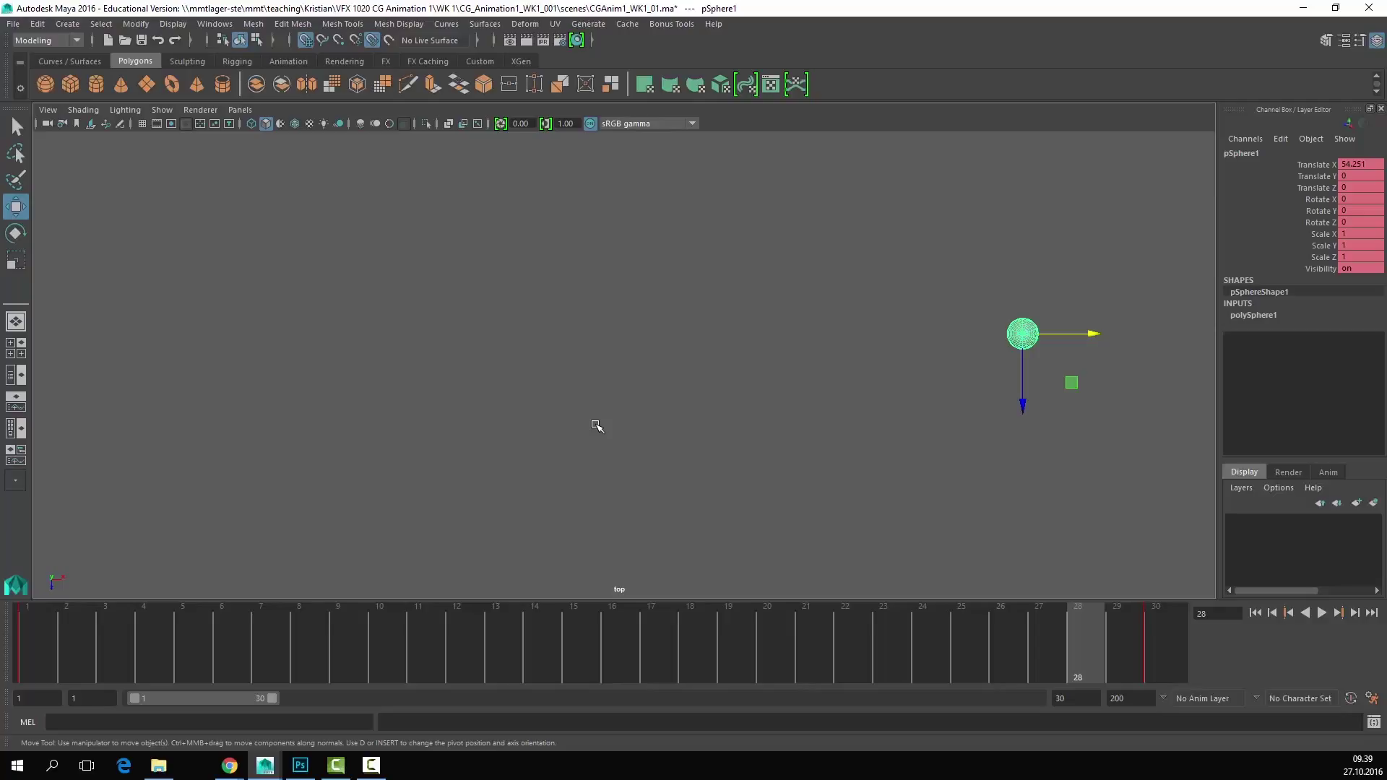
left_click(29, 653)
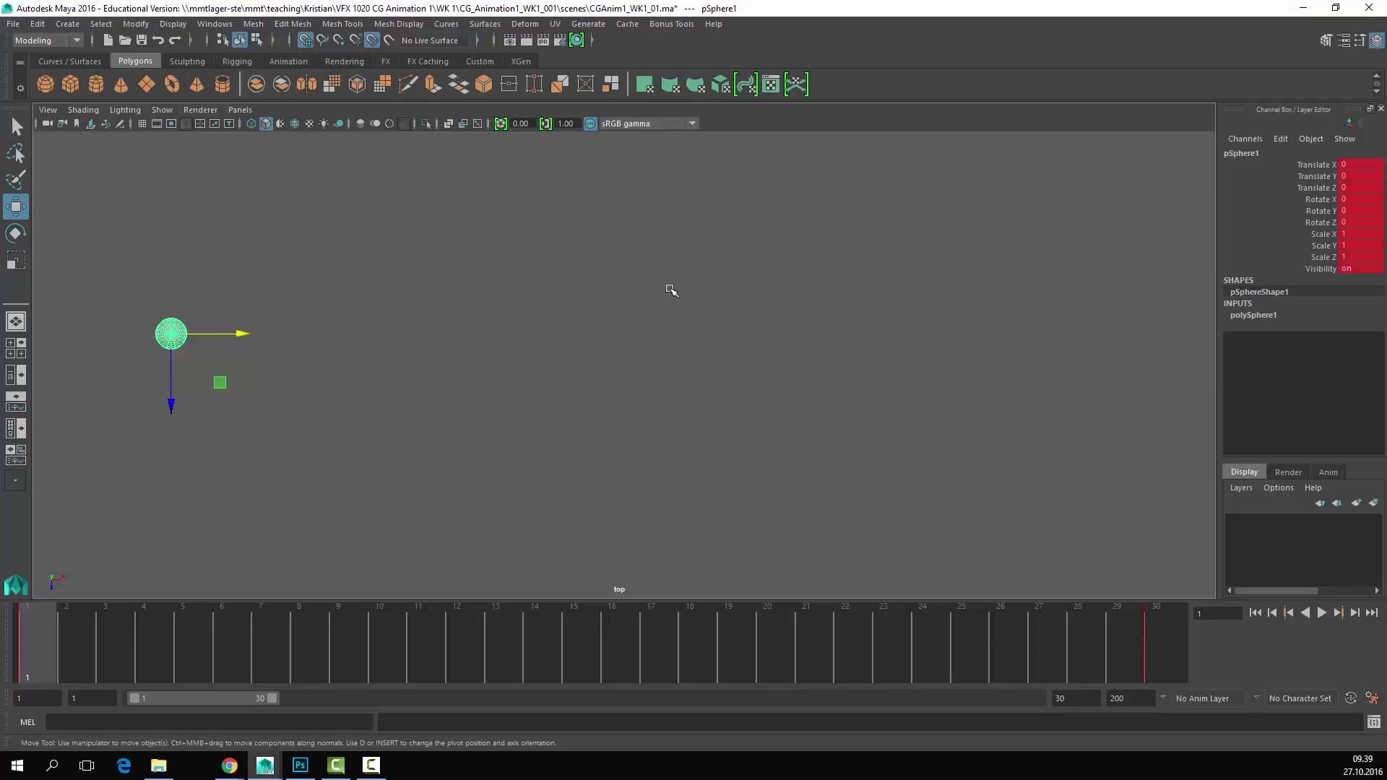
Step: Step repeatedly back and forth between the sphere's keyframes at frames 1 and 30, ending on frame 1
key("period")
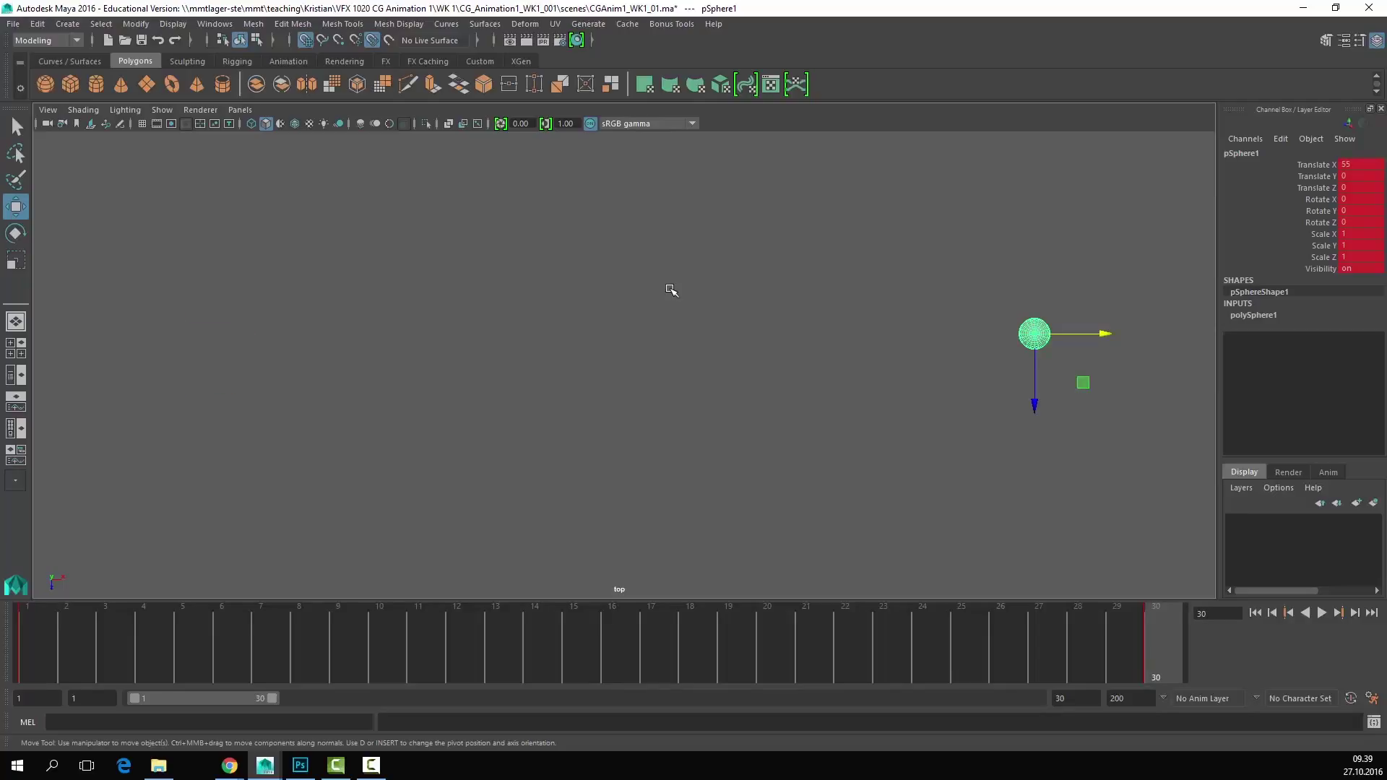
key("comma")
key("period")
key("comma")
key("period")
key("comma")
key("period")
key("comma")
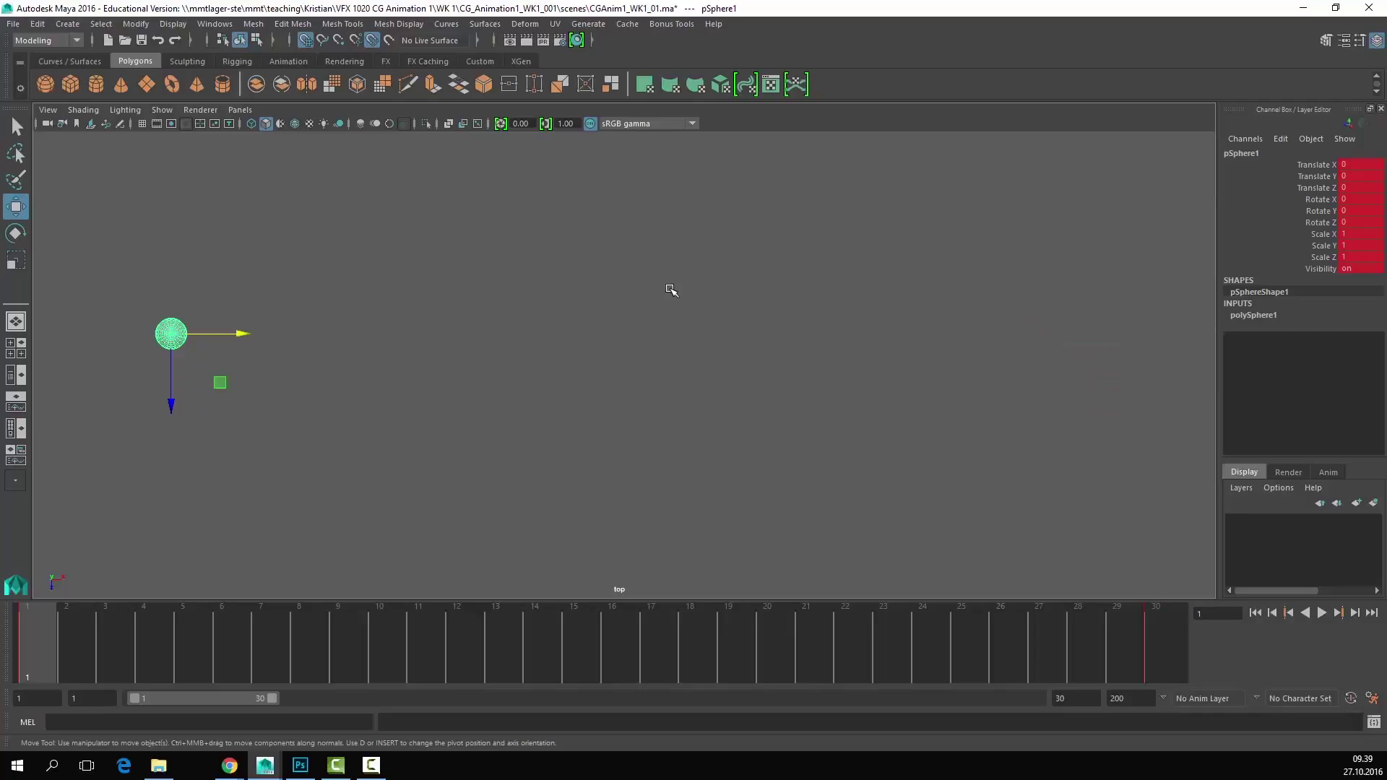
key("period")
key("comma")
key("period")
key("comma")
key("period")
key("comma")
key("period")
key("comma")
key("period")
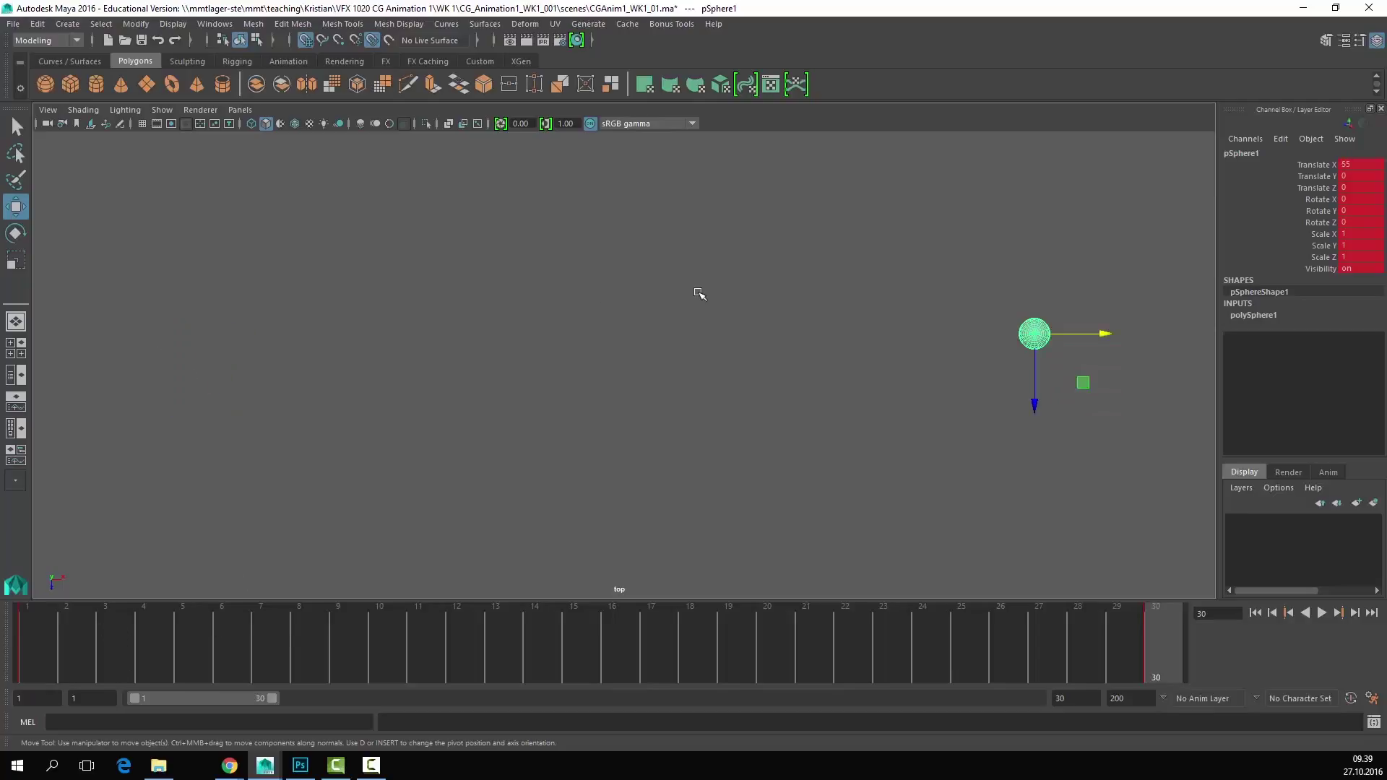
key("comma")
key("period")
key("comma")
key("period")
key("comma")
key("period")
key("comma")
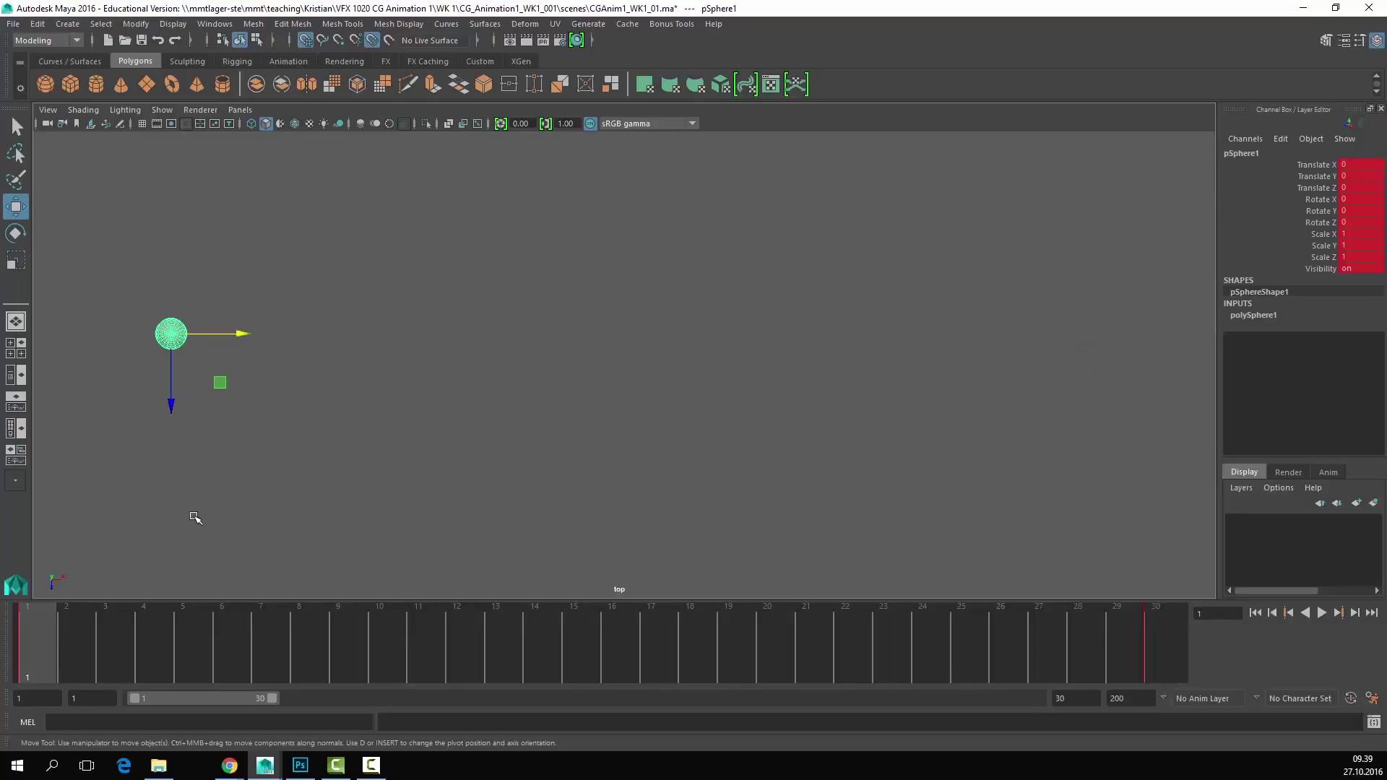
Step: Open the Graph Editor, maximize it and frame all of the sphere's animation curves
left_click(226, 23)
mouse_move(323, 63)
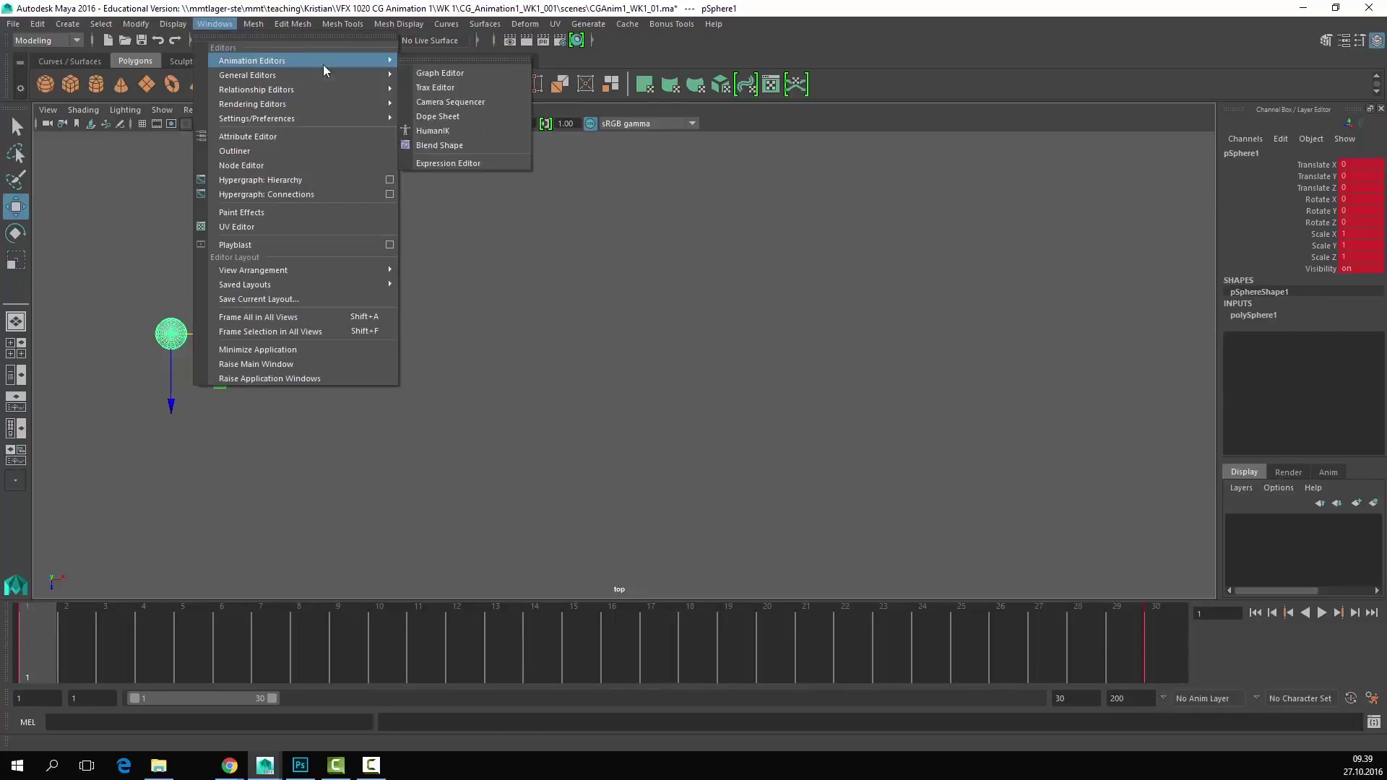
left_click(442, 73)
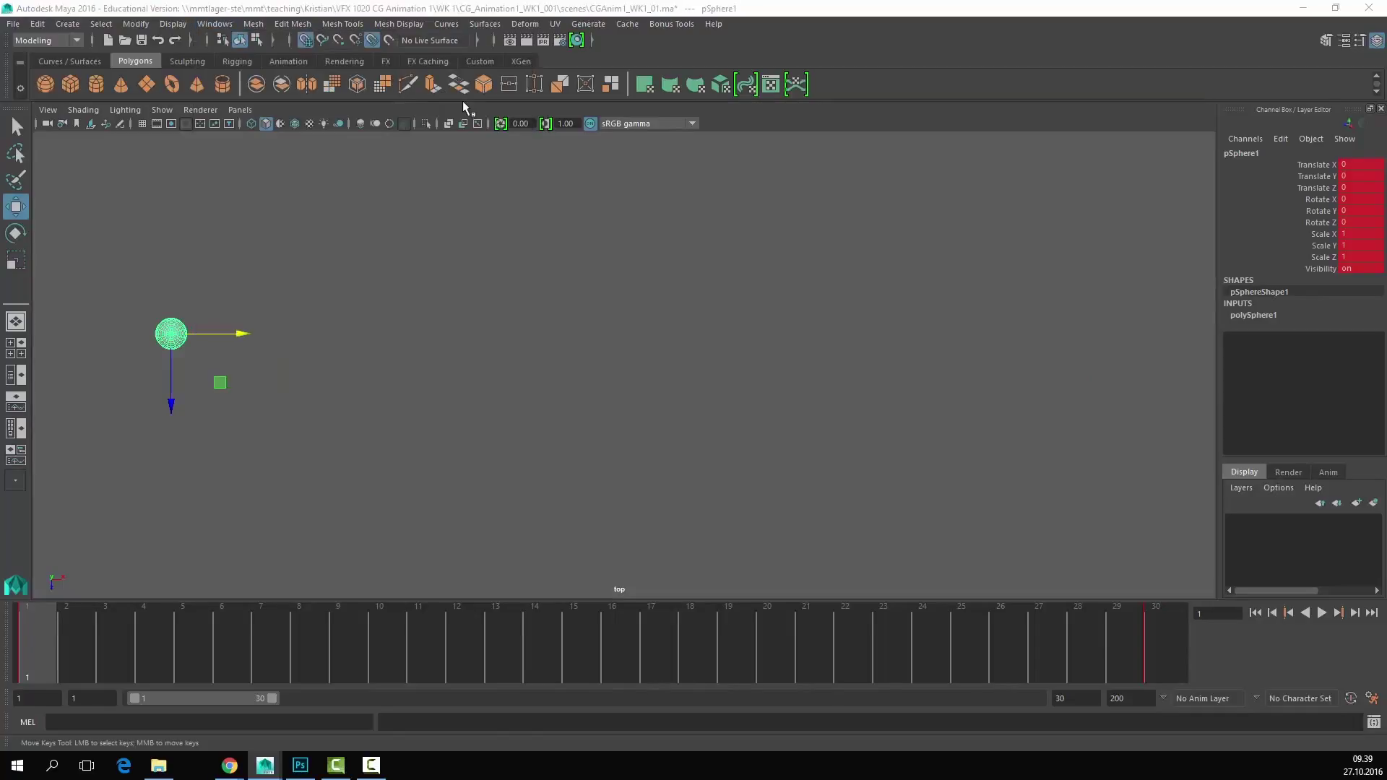
left_click_drag(789, 93, 775, 37)
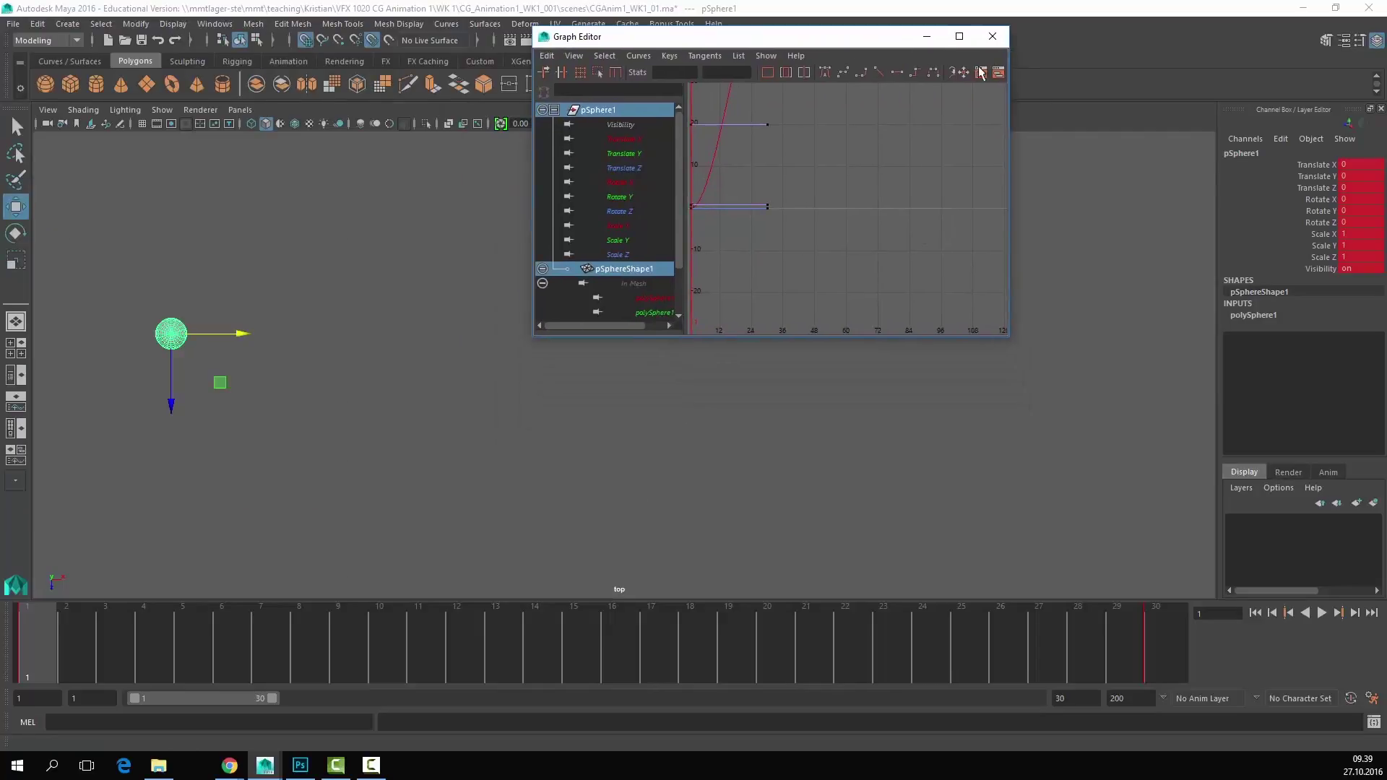
left_click(965, 40)
key("a")
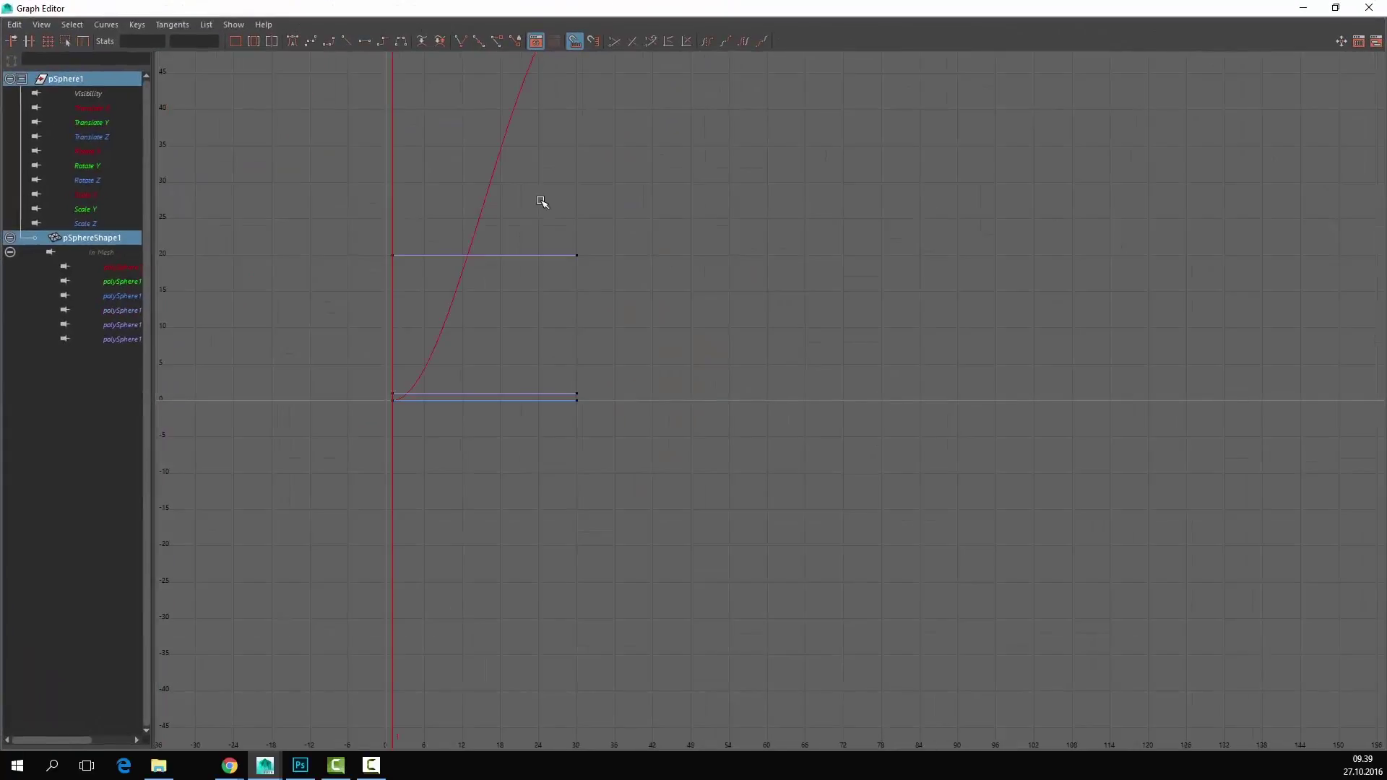
scroll(697, 311, "down", 4)
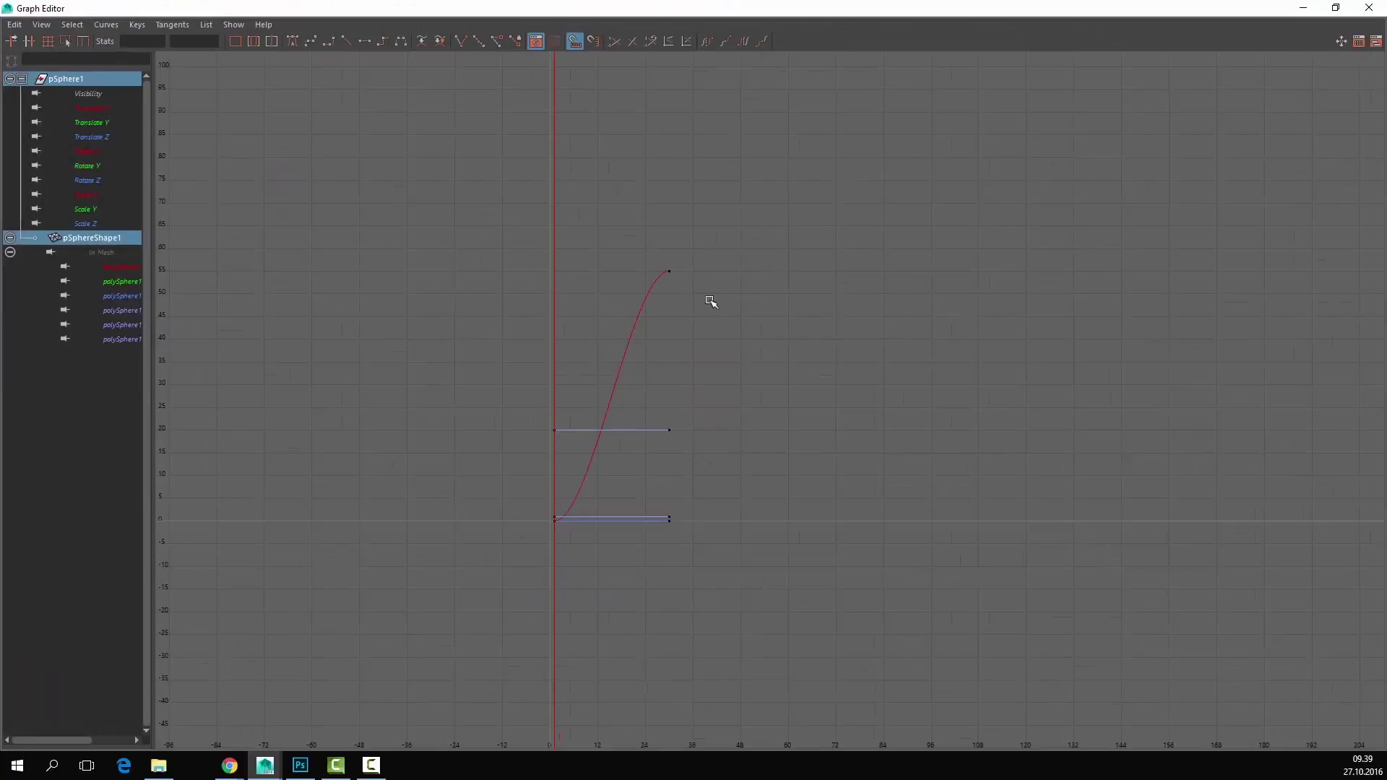
scroll(643, 260, "up", 2)
middle_click_drag(650, 275, 792, 291, "alt")
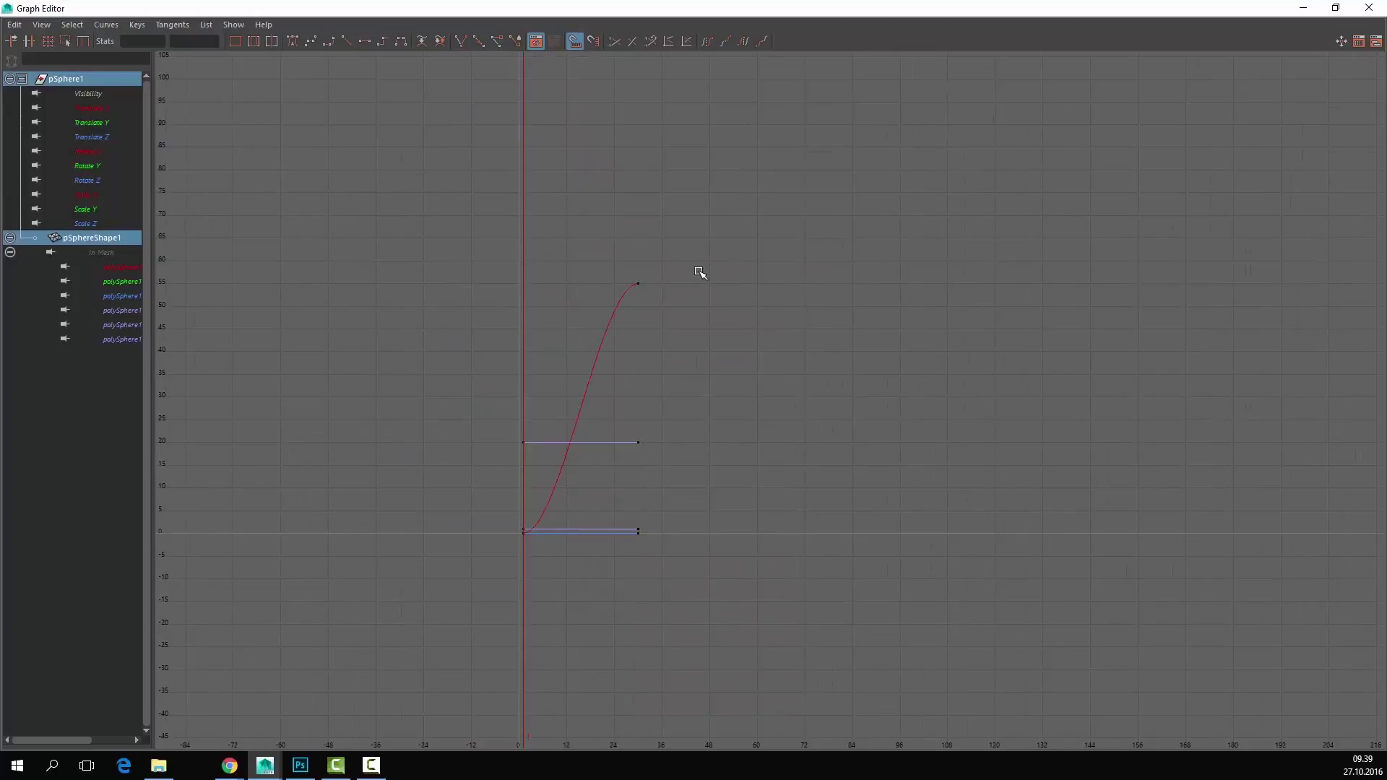
Step: Examine the sphere's translate, rotate and scale curves one channel at a time, then minimize the Graph Editor
left_click(110, 107)
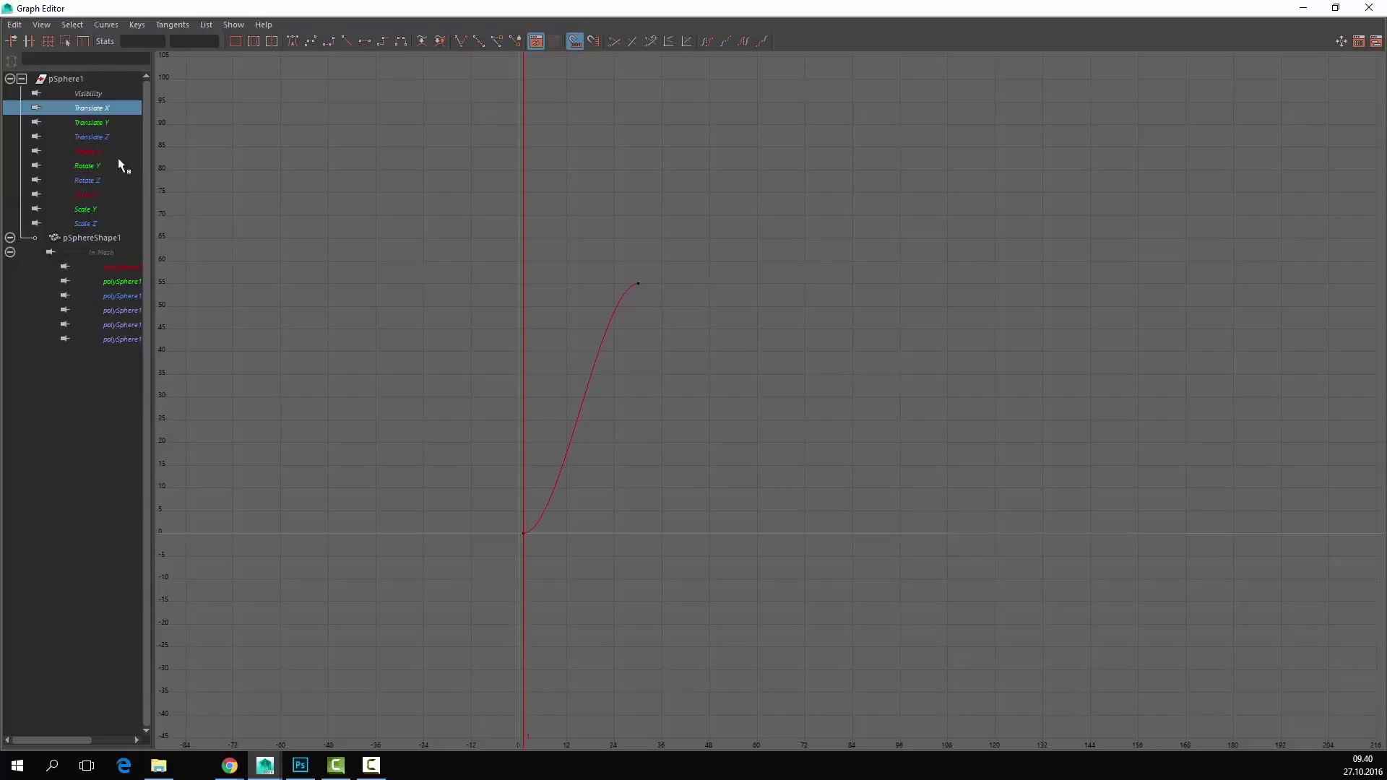
left_click(104, 122)
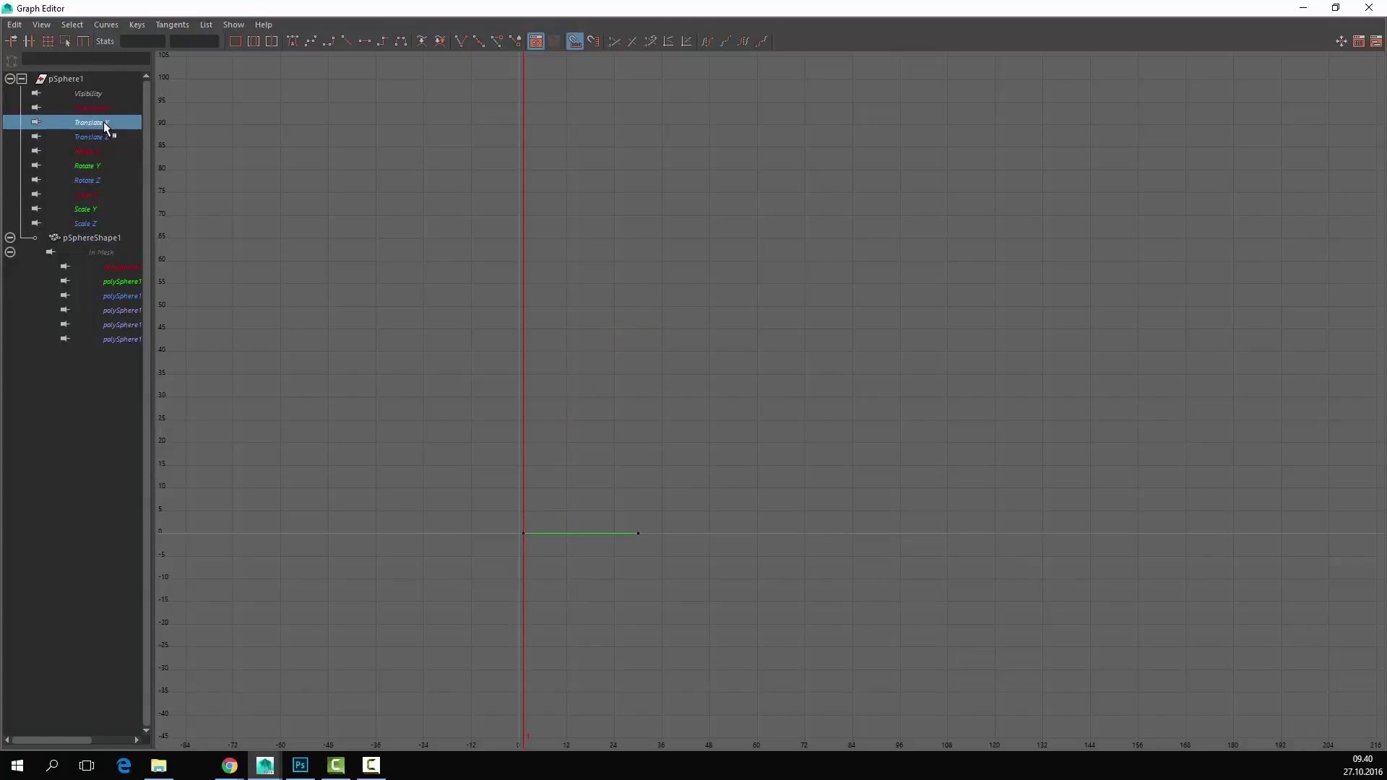
left_click(101, 137)
left_click(102, 151)
left_click(104, 166)
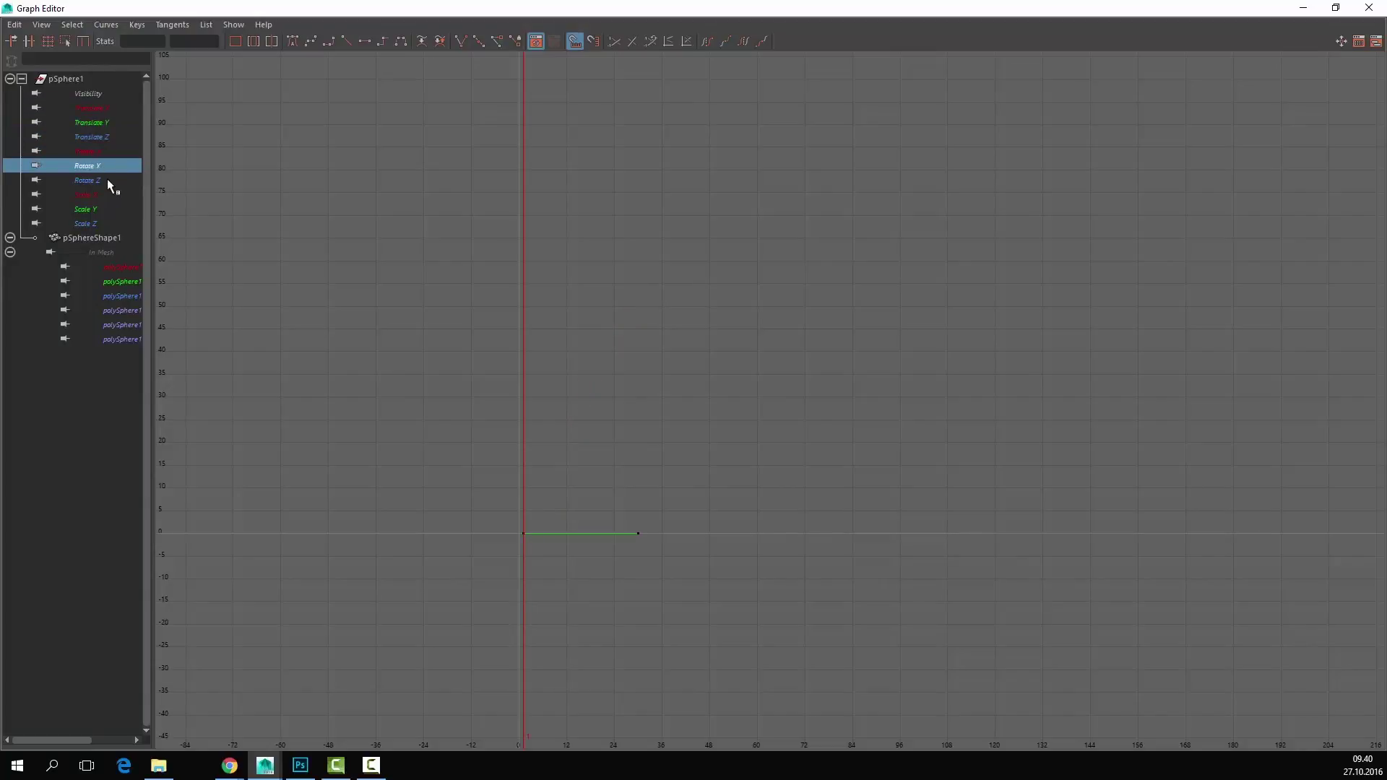
left_click(107, 179)
left_click(111, 194)
left_click(109, 209)
left_click(107, 225)
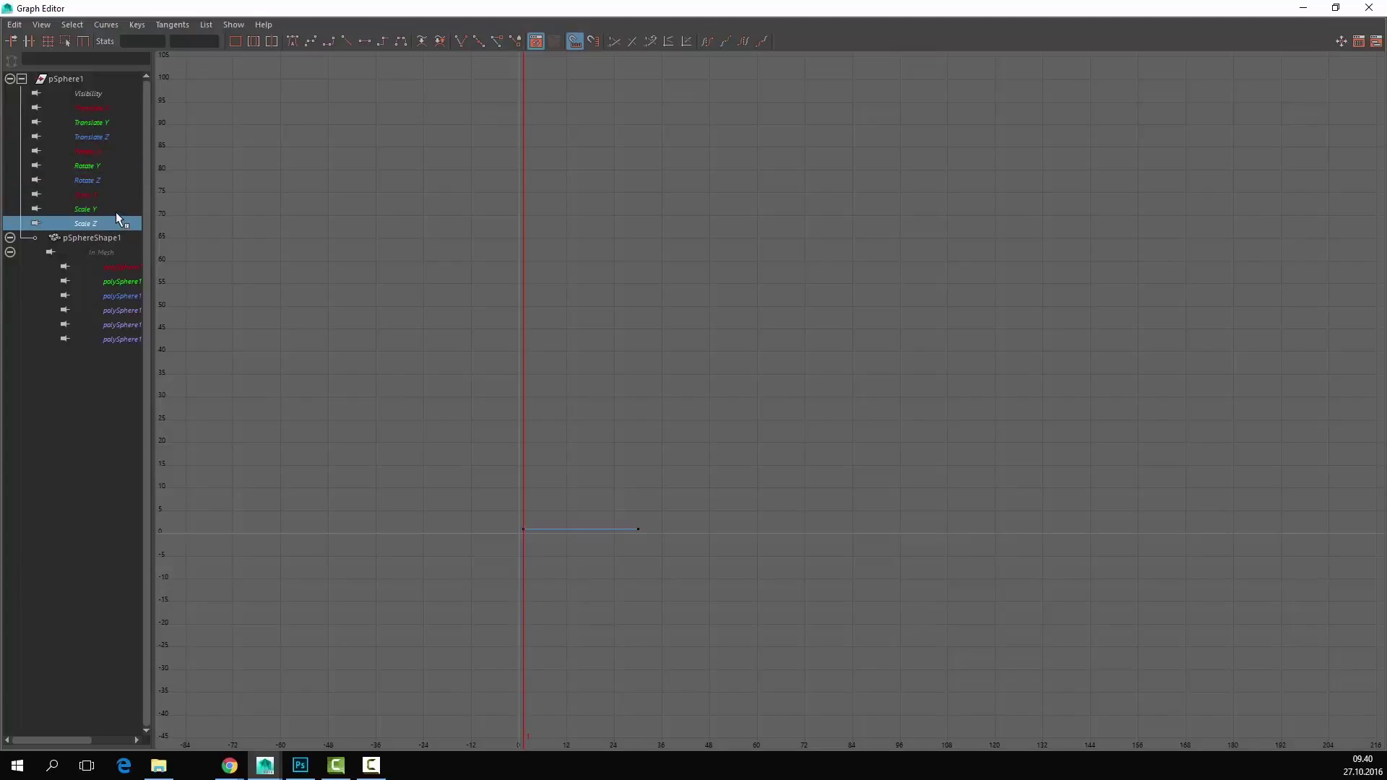
left_click(110, 106)
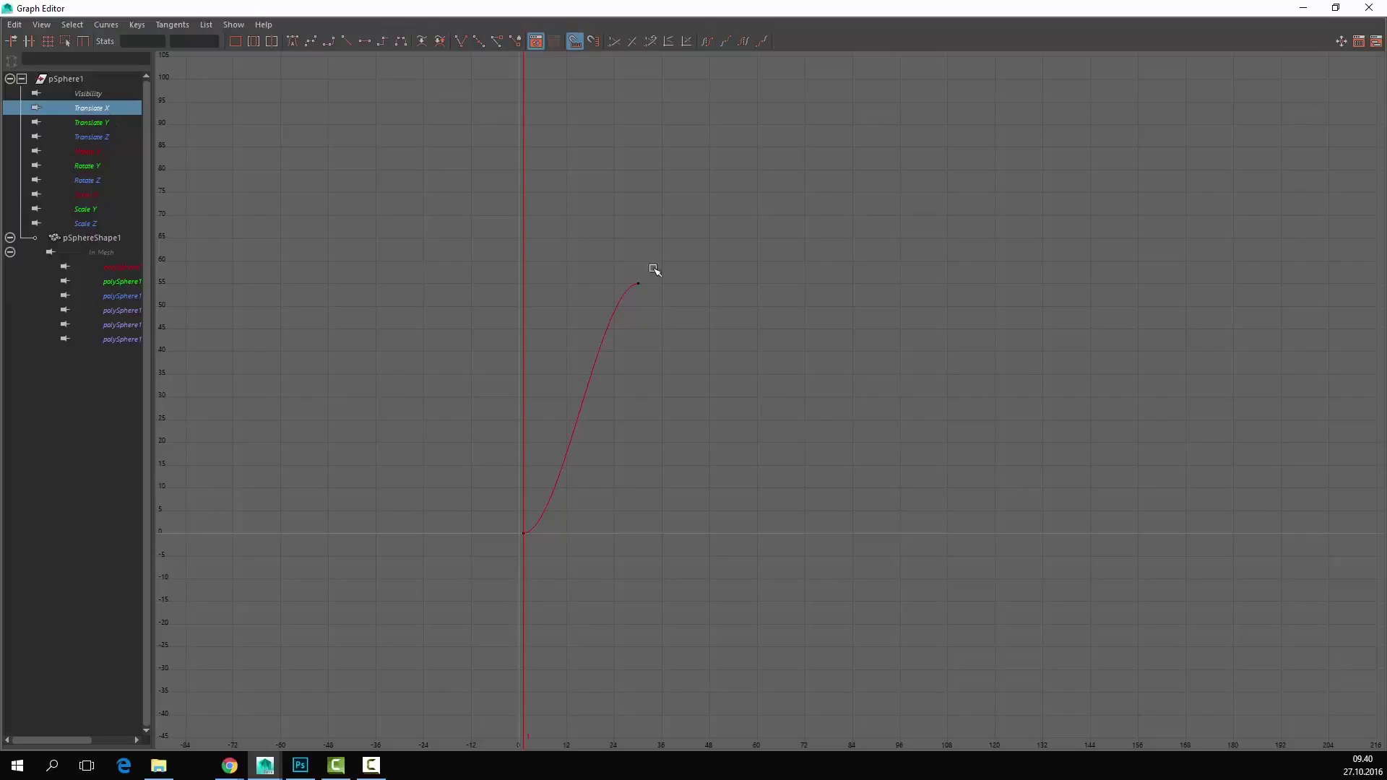
left_click(113, 122)
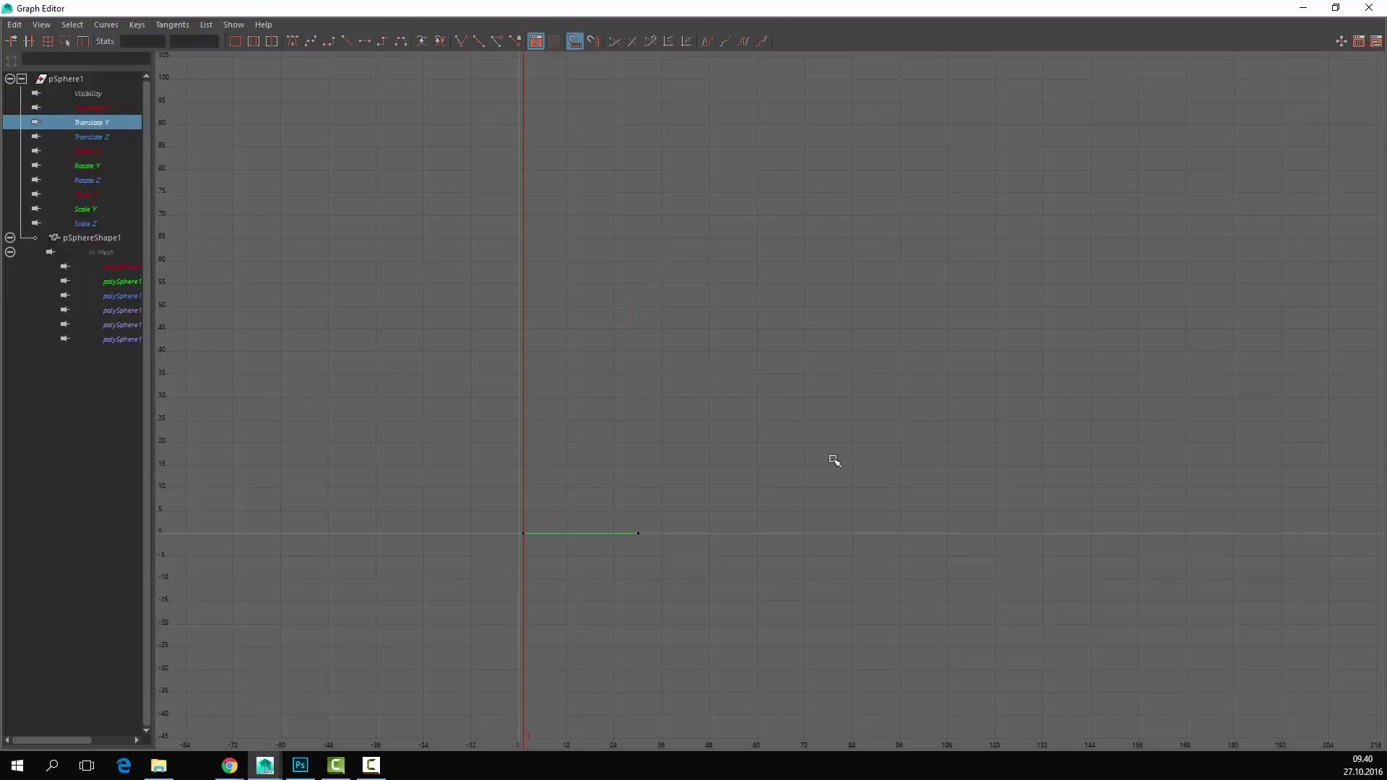
left_click(1303, 8)
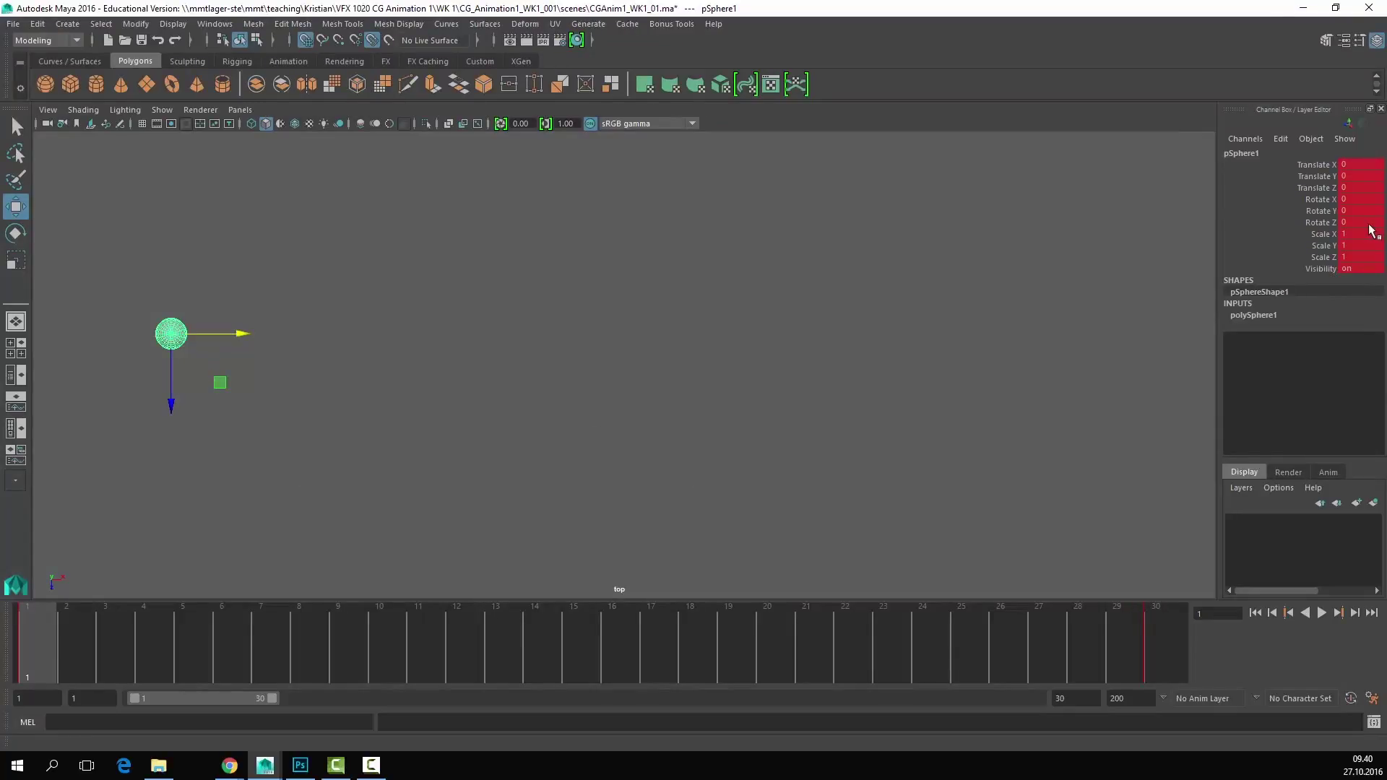
Step: Delete the sphere's keyframes at frames 30 and 1 from the timeline
left_click_drag(223, 665, 1197, 617)
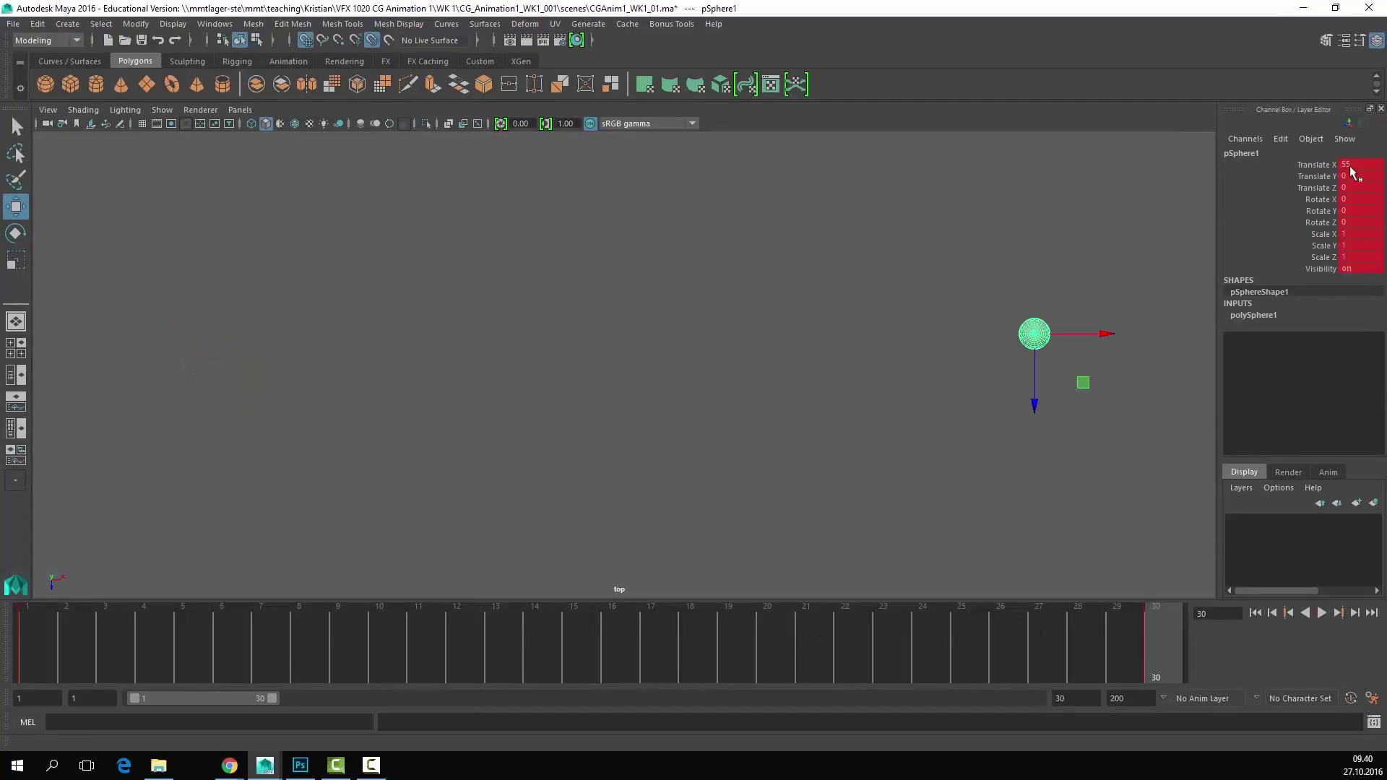
right_click(1158, 642)
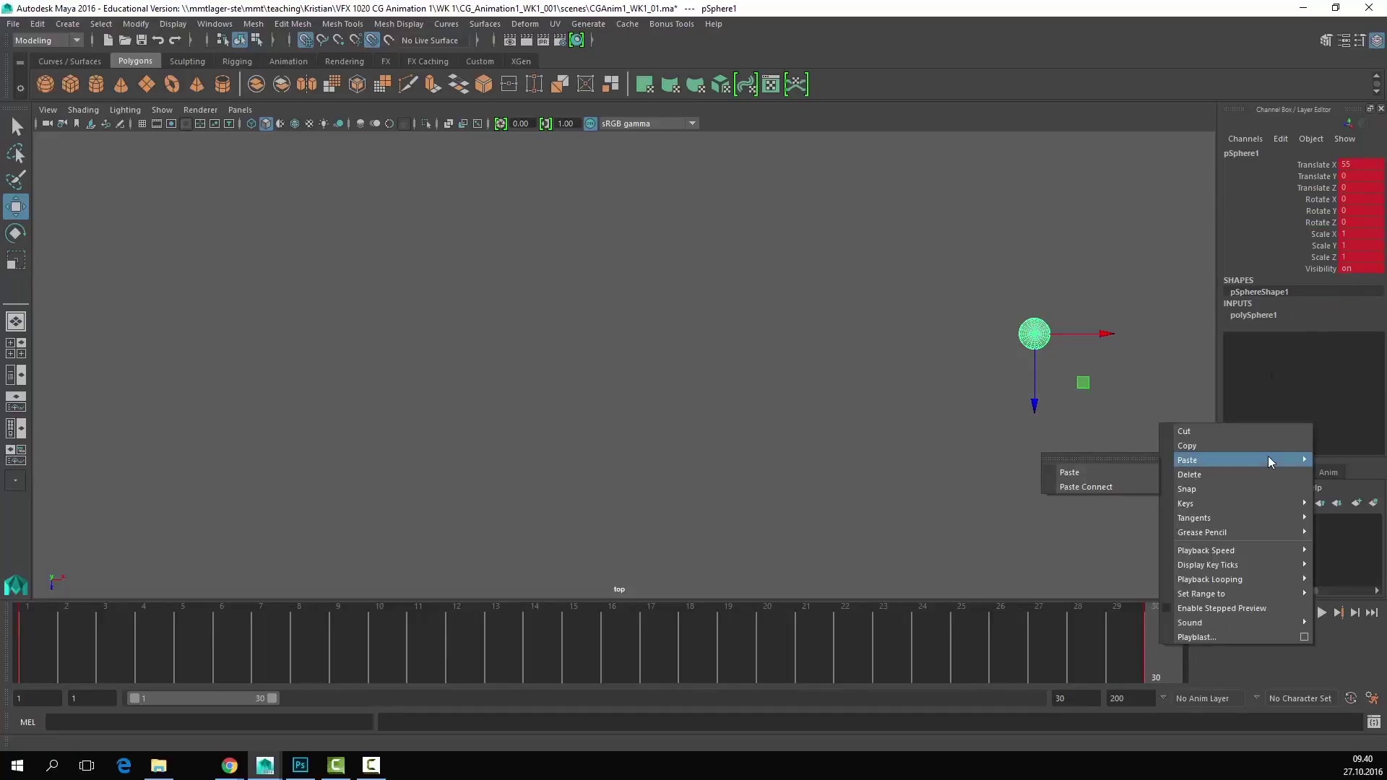
left_click(1267, 475)
left_click(24, 634)
right_click(24, 634)
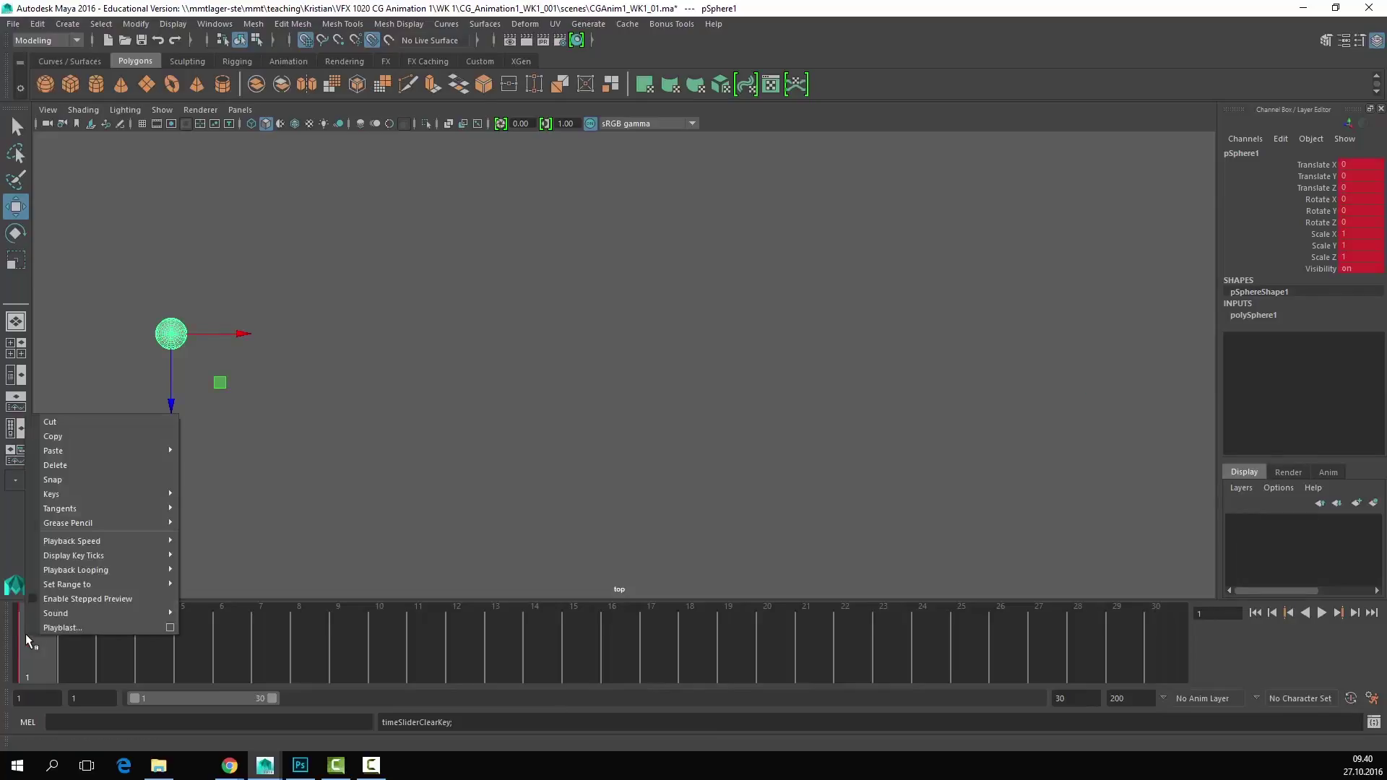
left_click(127, 465)
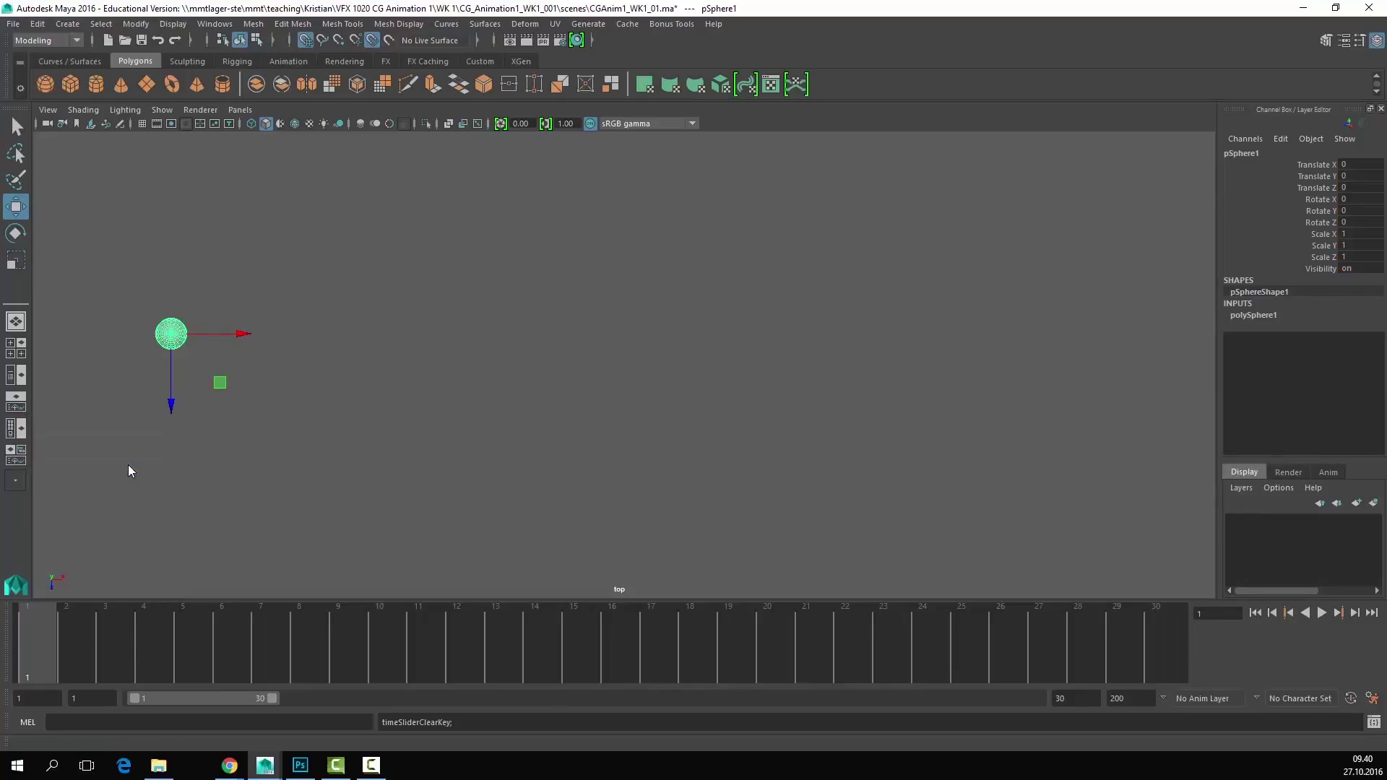
Step: Set a keyframe on only the sphere's Translate X channel at frame 1
left_click(1322, 165)
right_click(1322, 163)
left_click(1325, 152)
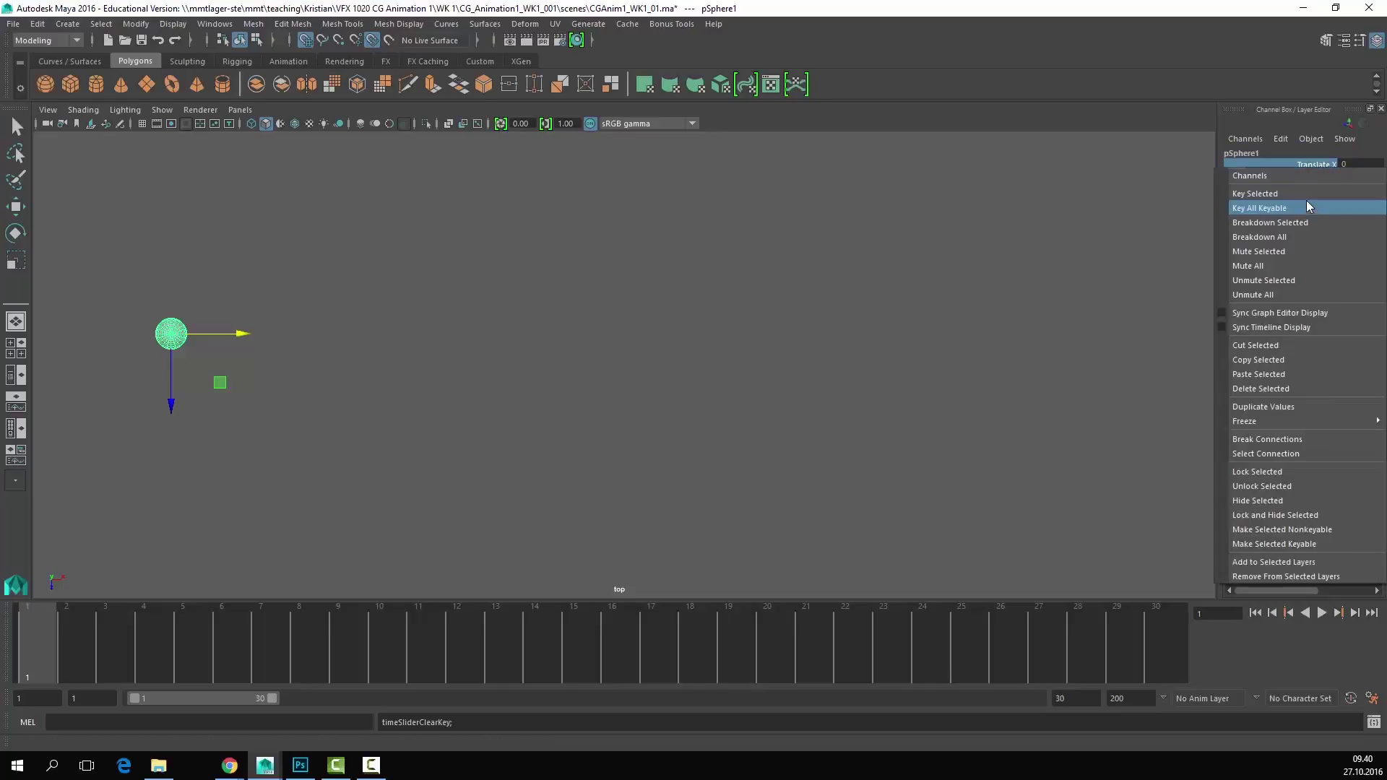
left_click(1306, 195)
Step: At frame 30, move the sphere along X to about 61 units and key only its Translate X channel
left_click_drag(242, 334, 1152, 334)
left_click(1173, 630)
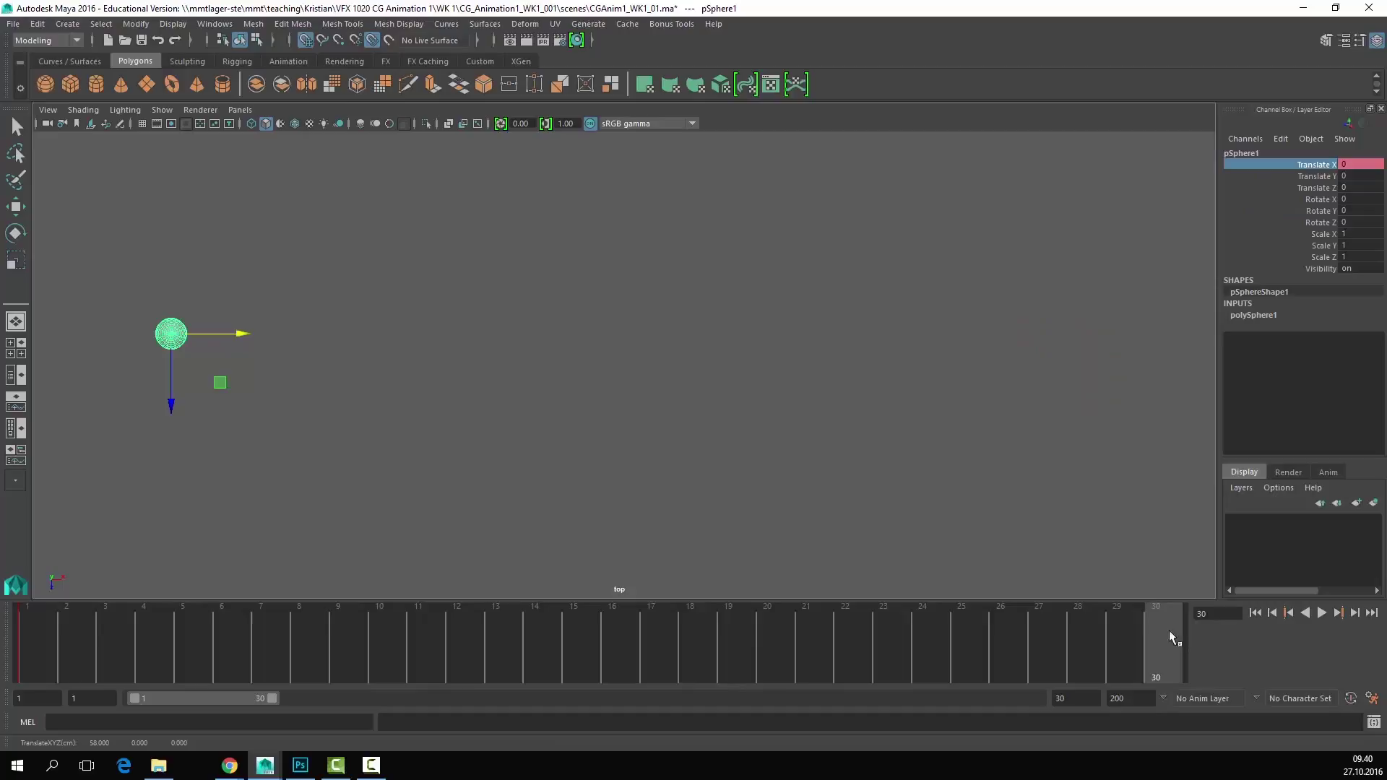
left_click_drag(245, 334, 1125, 313)
right_click(1303, 164)
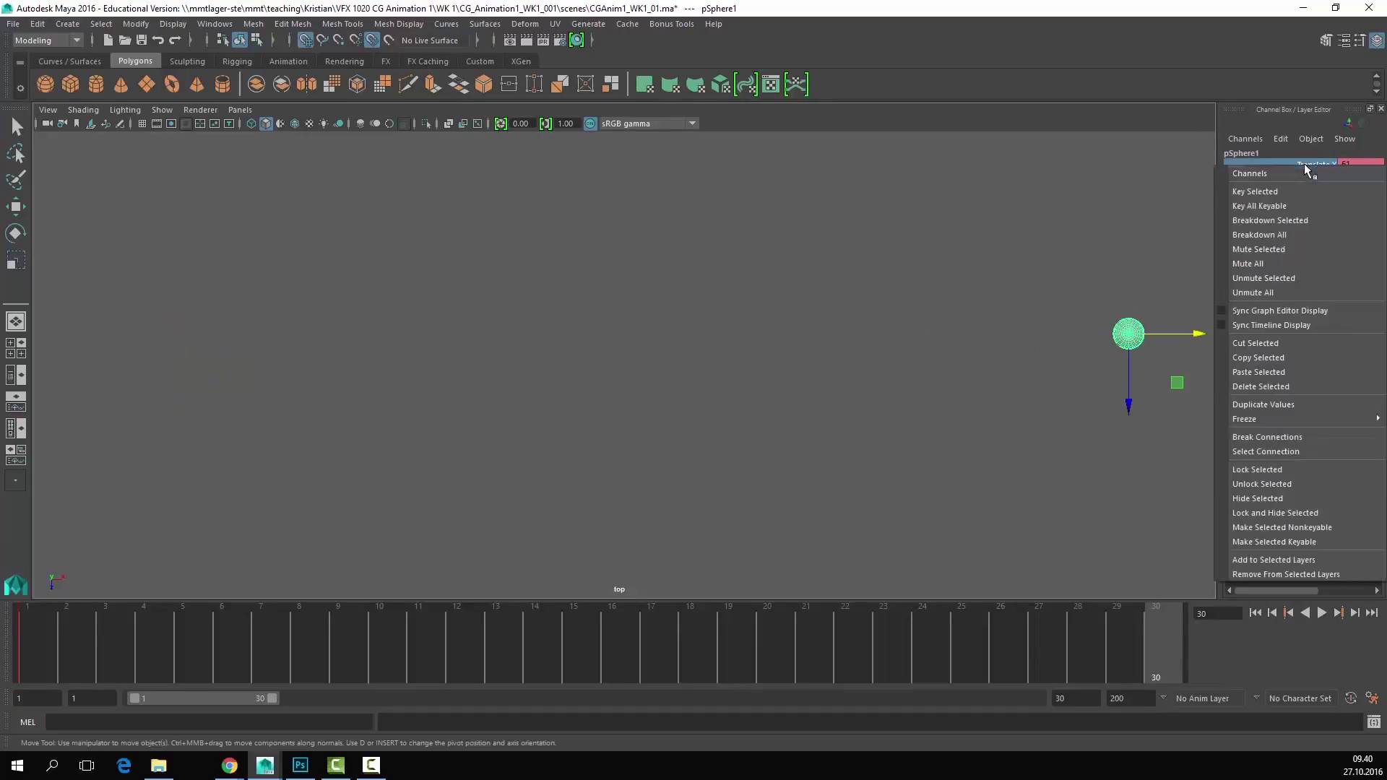
left_click(1288, 193)
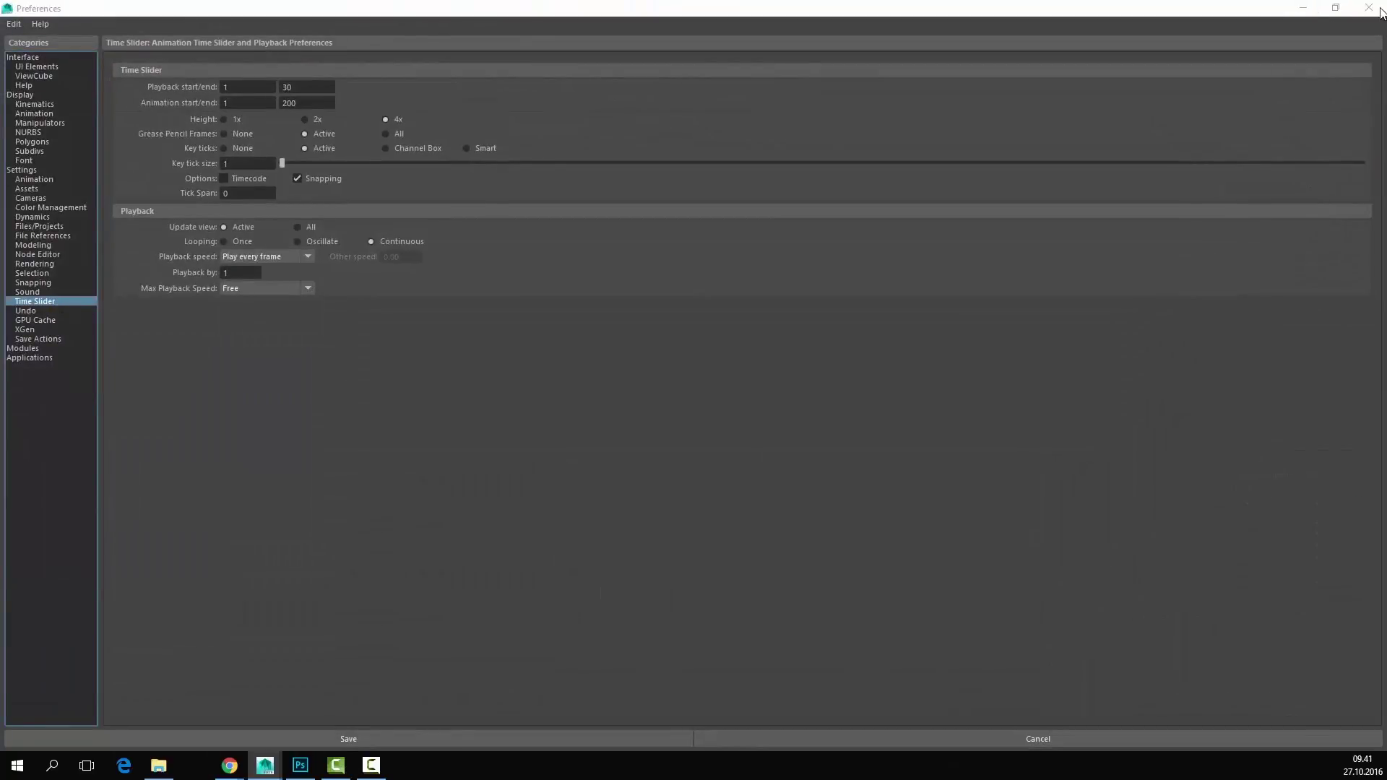
Step: Close the Preferences window to get back to the Graph Editor
left_click(1368, 7)
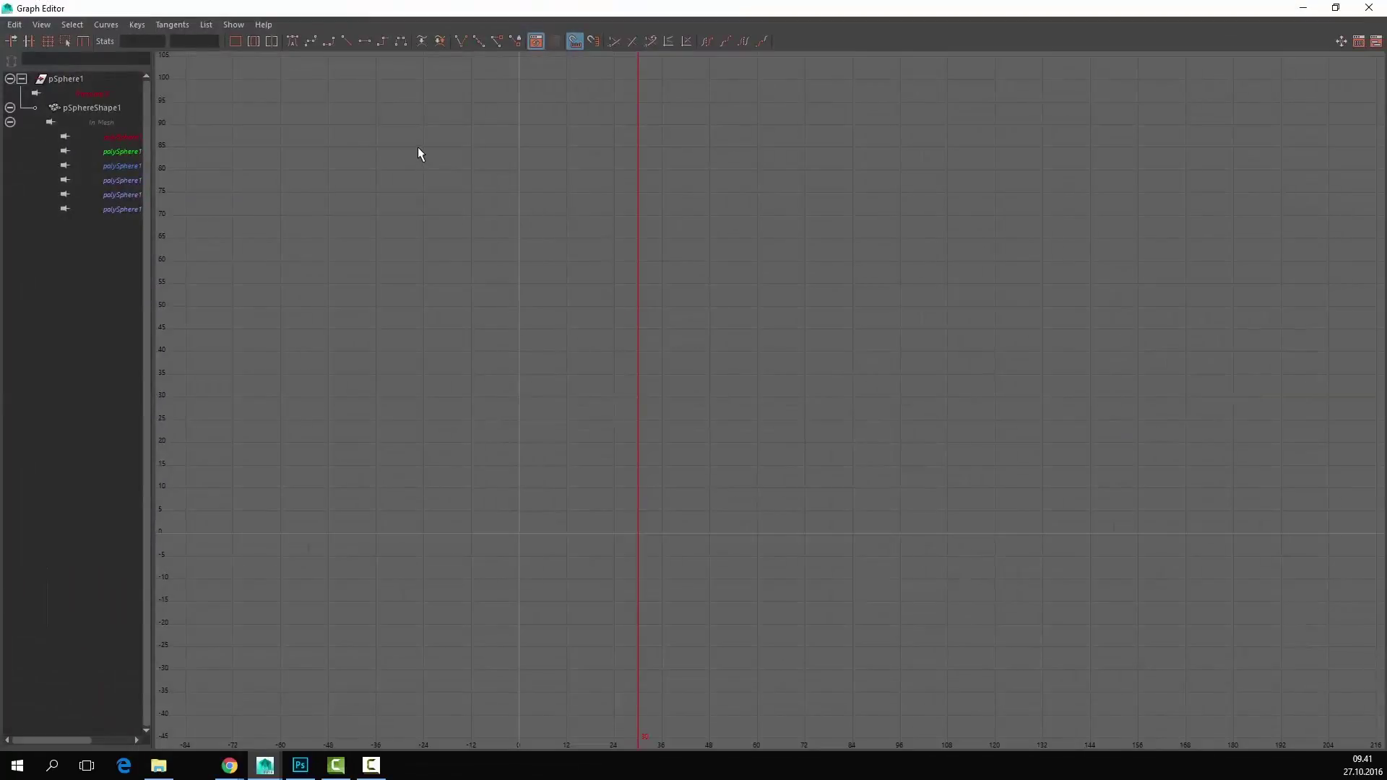
Step: Isolate the sphere's Translate X curve, select its keys, and examine the tangents and easing at the first and last keys
left_click(89, 94)
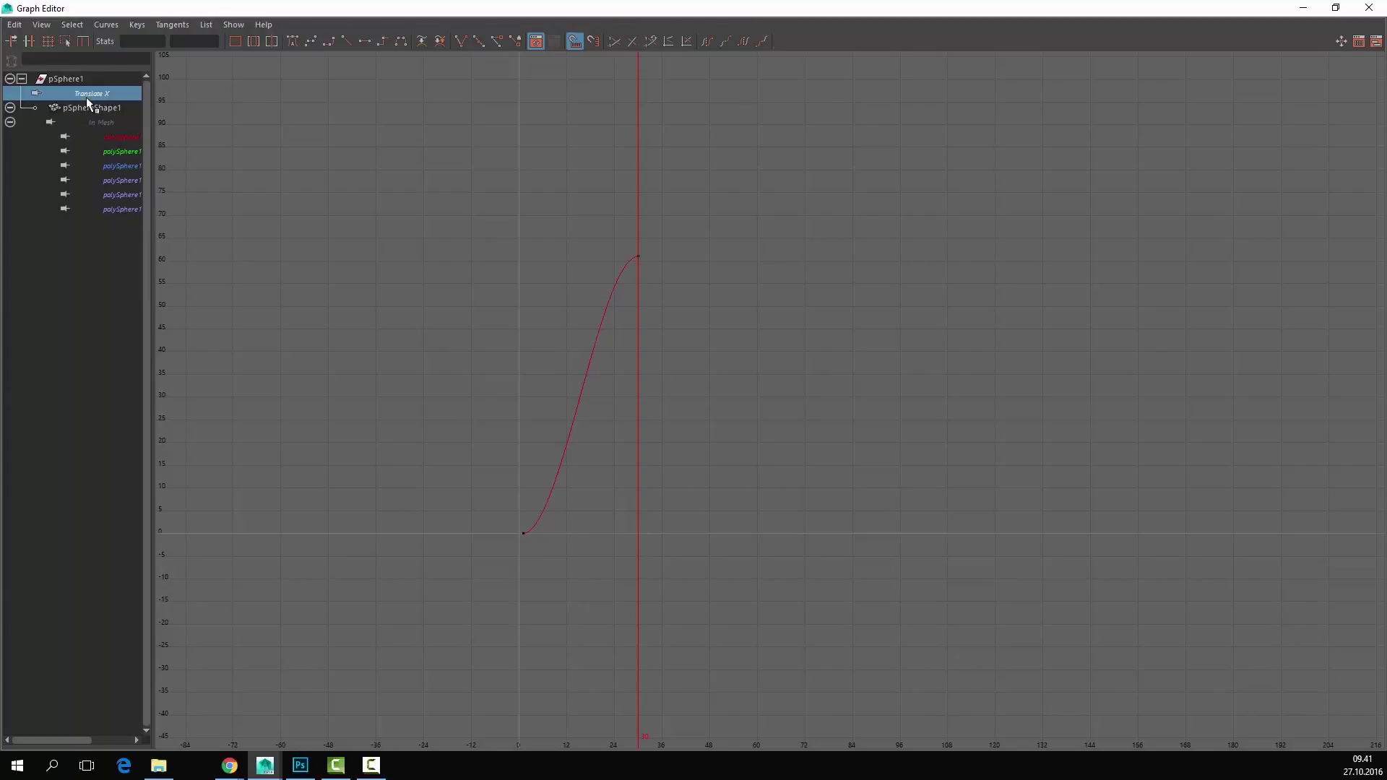
left_click_drag(343, 556, 334, 637)
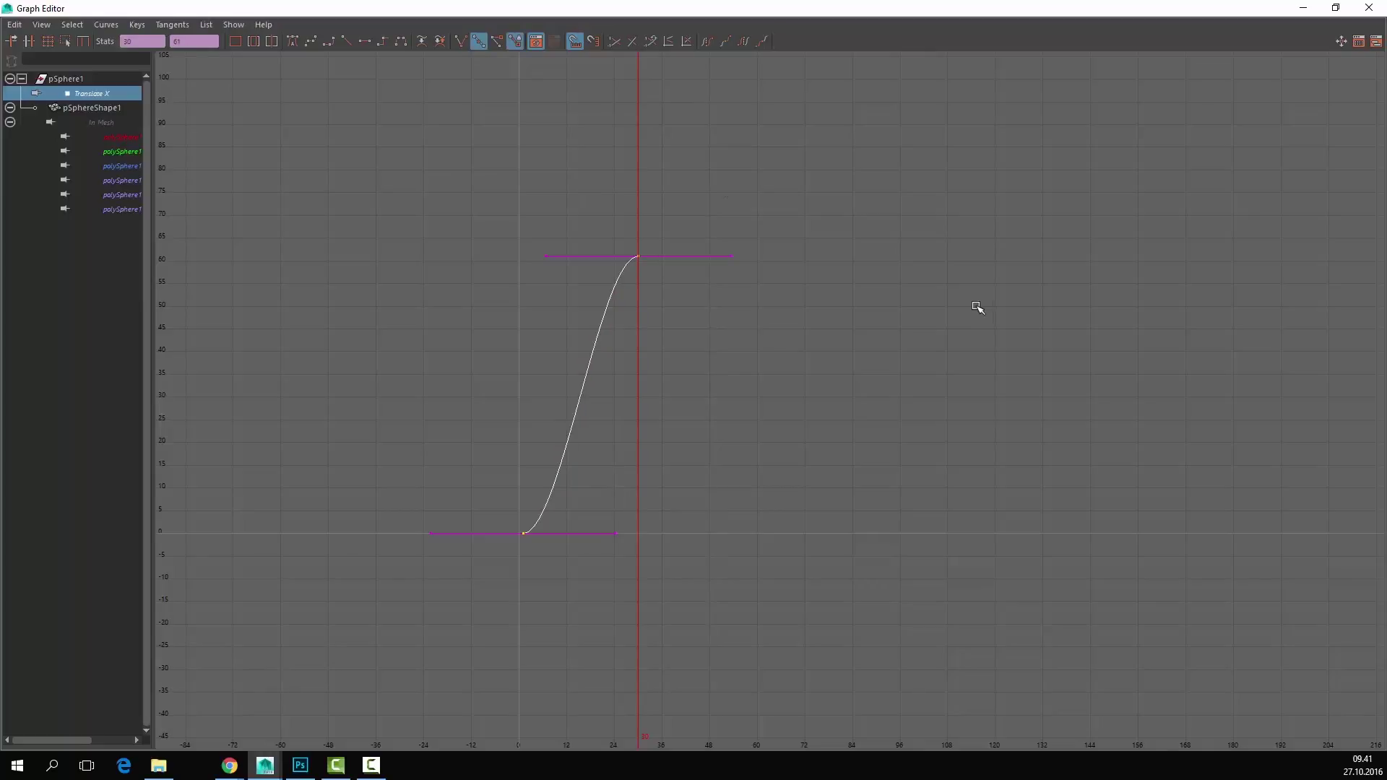
scroll(762, 338, "up", 4)
scroll(617, 293, "down", 4)
middle_click_drag(723, 287, 823, 260, "alt")
scroll(809, 337, "up", 5)
scroll(490, 169, "up", 2)
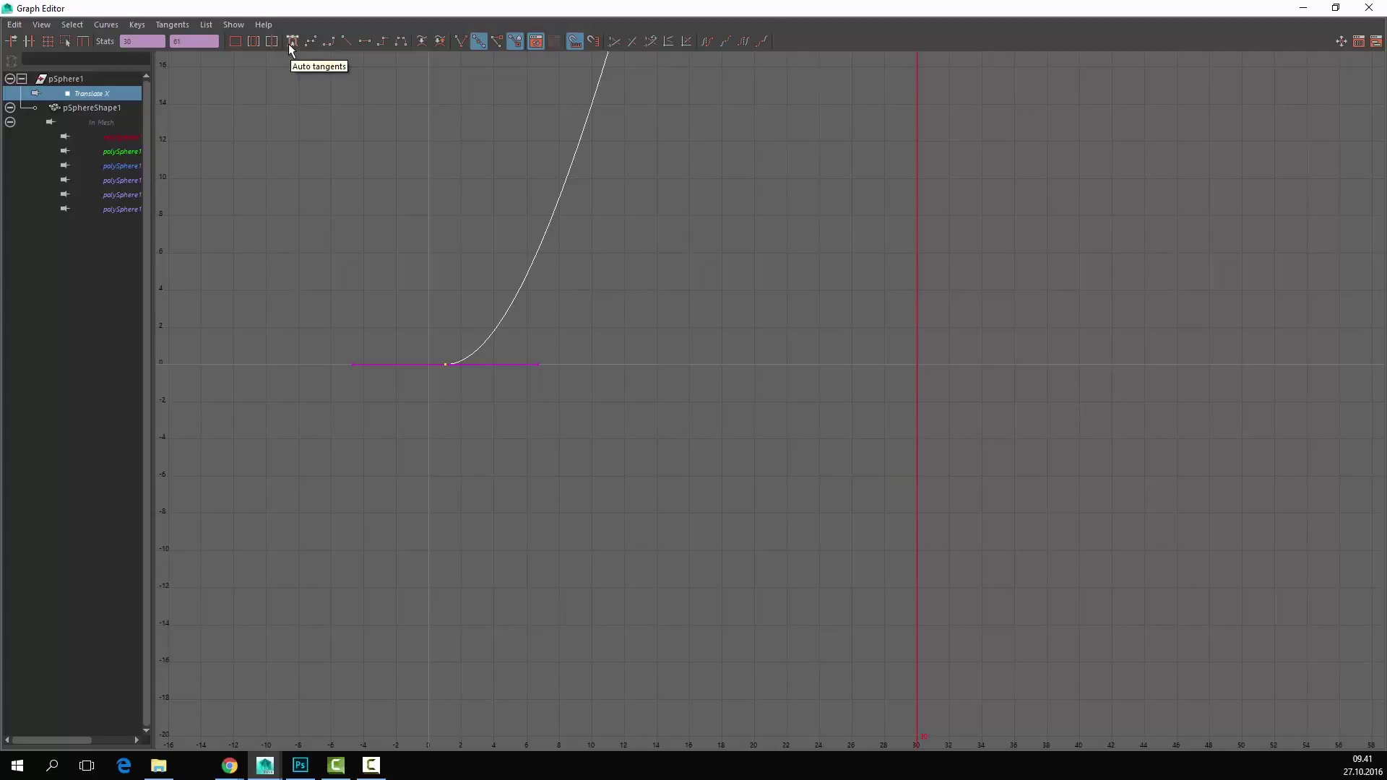
scroll(778, 223, "up", 2)
middle_click_drag(777, 223, 807, 276, "alt")
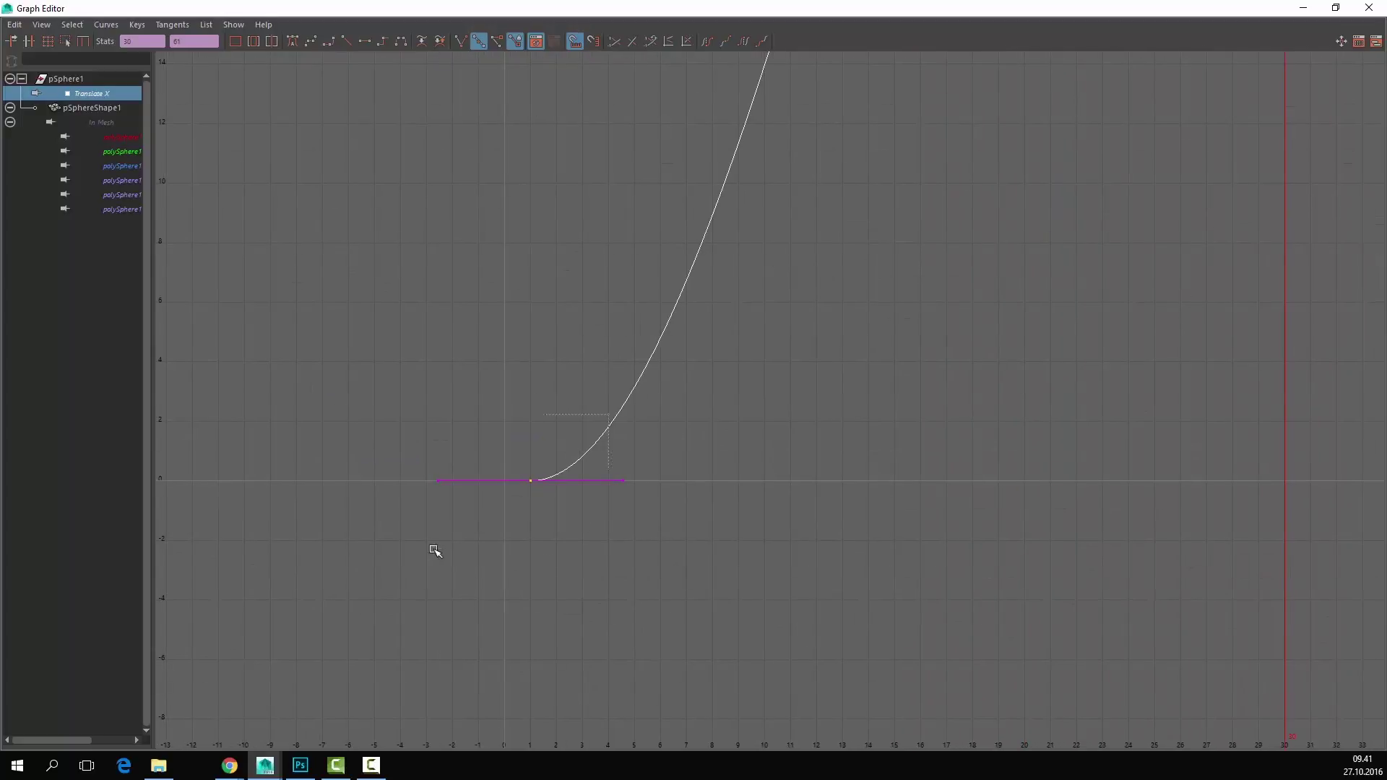
left_click(531, 481)
middle_click_drag(899, 166, 669, 502, "alt")
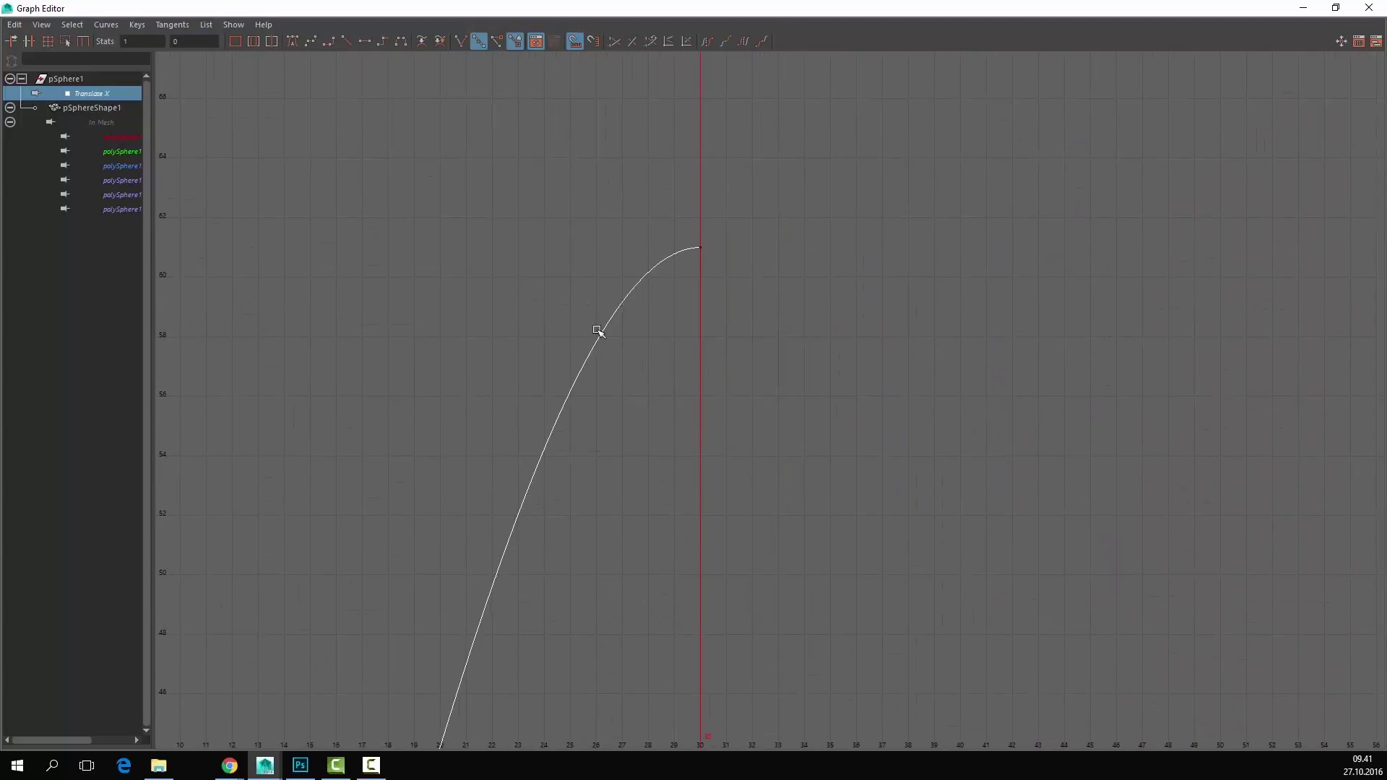
scroll(862, 340, "down", 10)
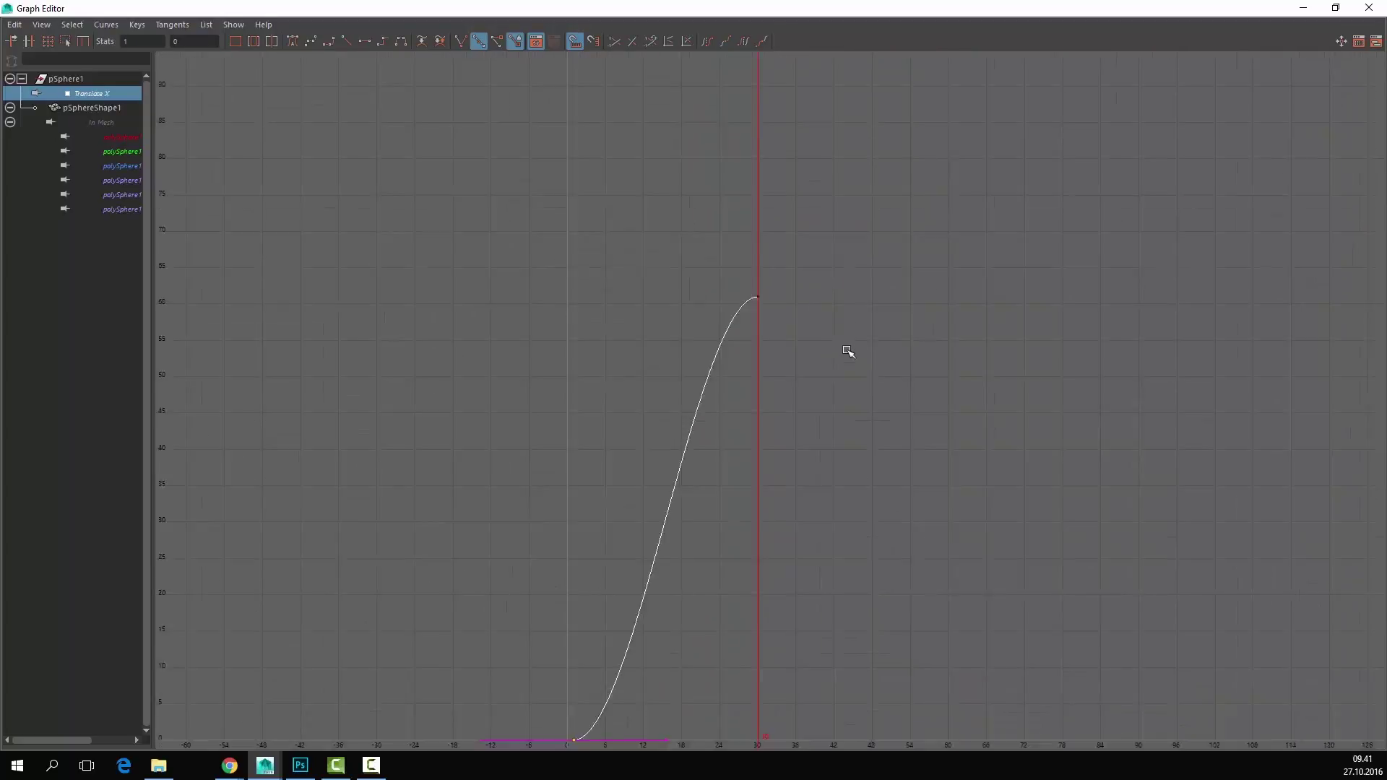
Step: Give both Translate X keys at frames 1 and 30 linear tangents
left_click_drag(518, 220, 817, 578)
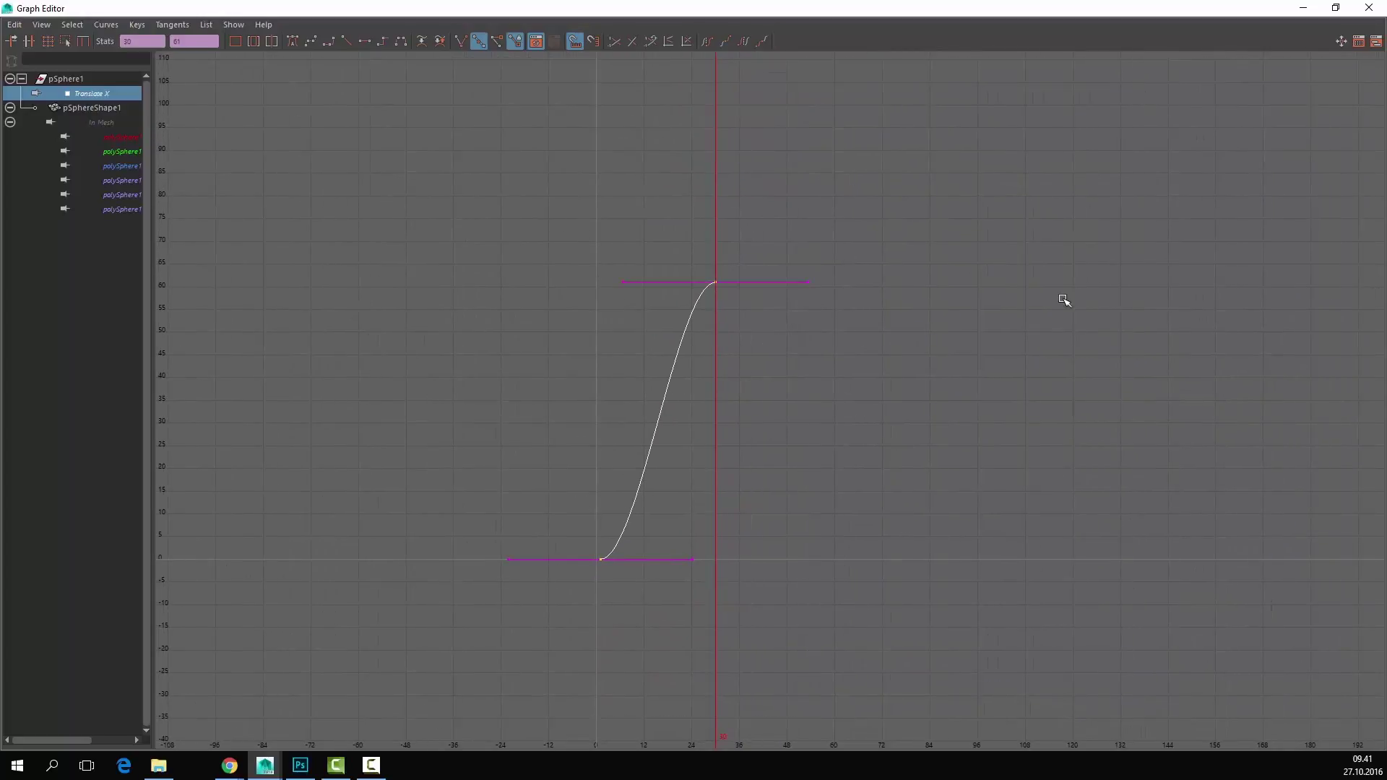
left_click(348, 42)
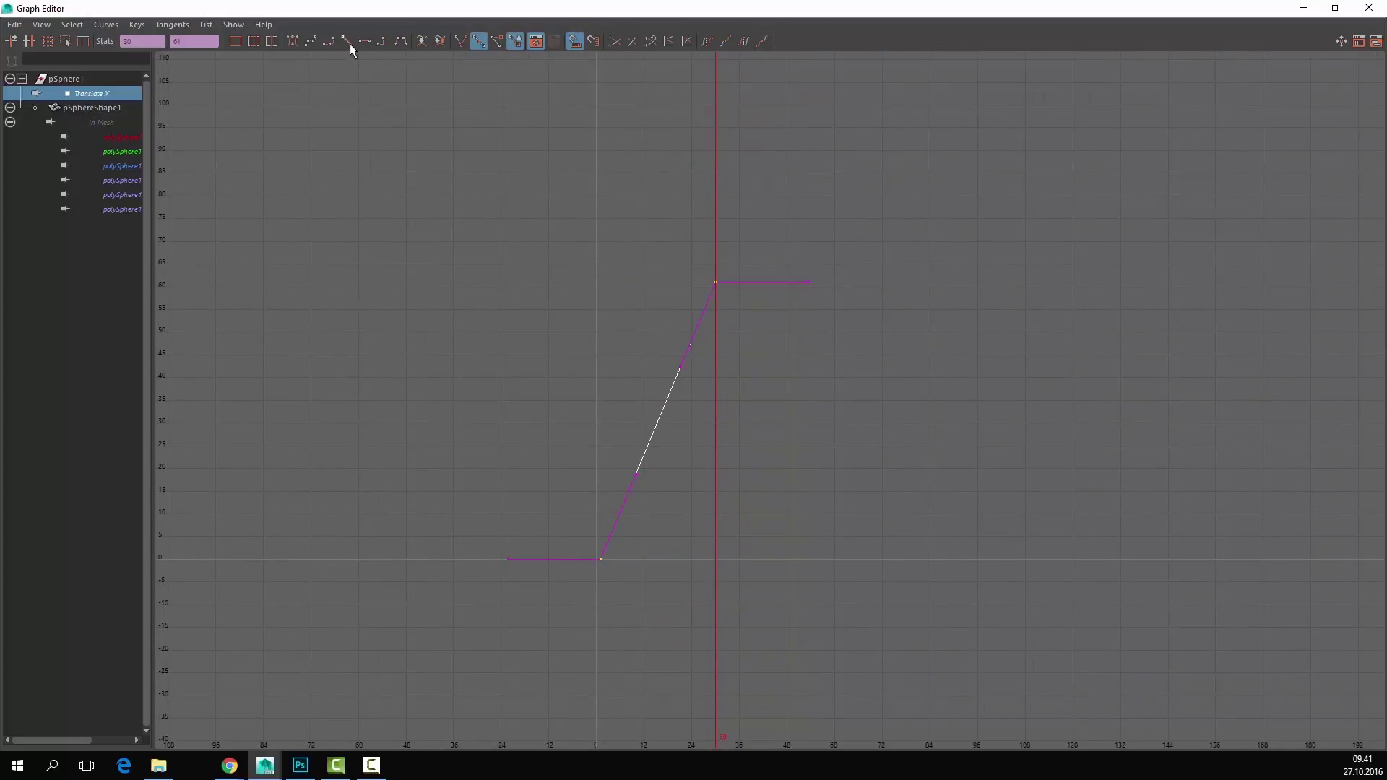
left_click(1133, 283)
Step: Return to the viewport and play back the sphere's constant-speed motion
left_click(1300, 9)
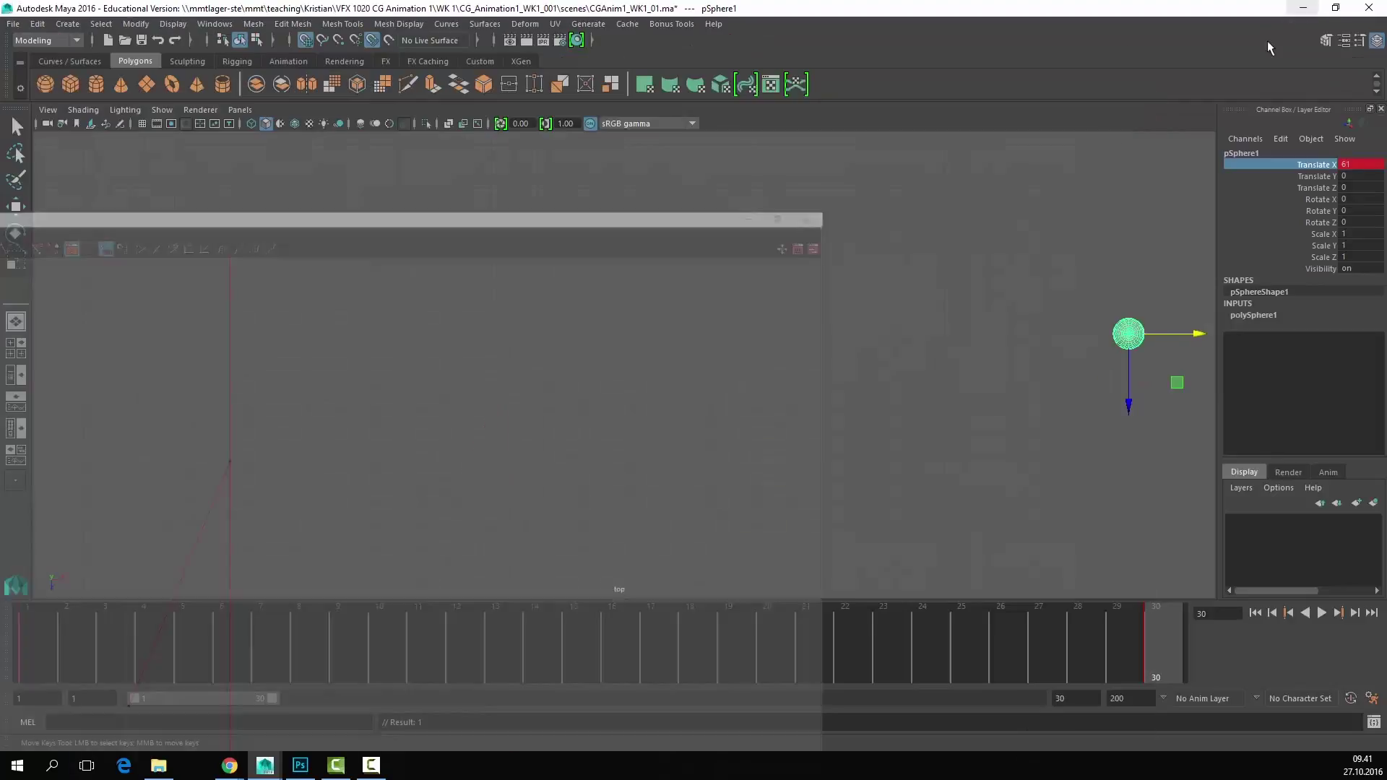
left_click(1322, 612)
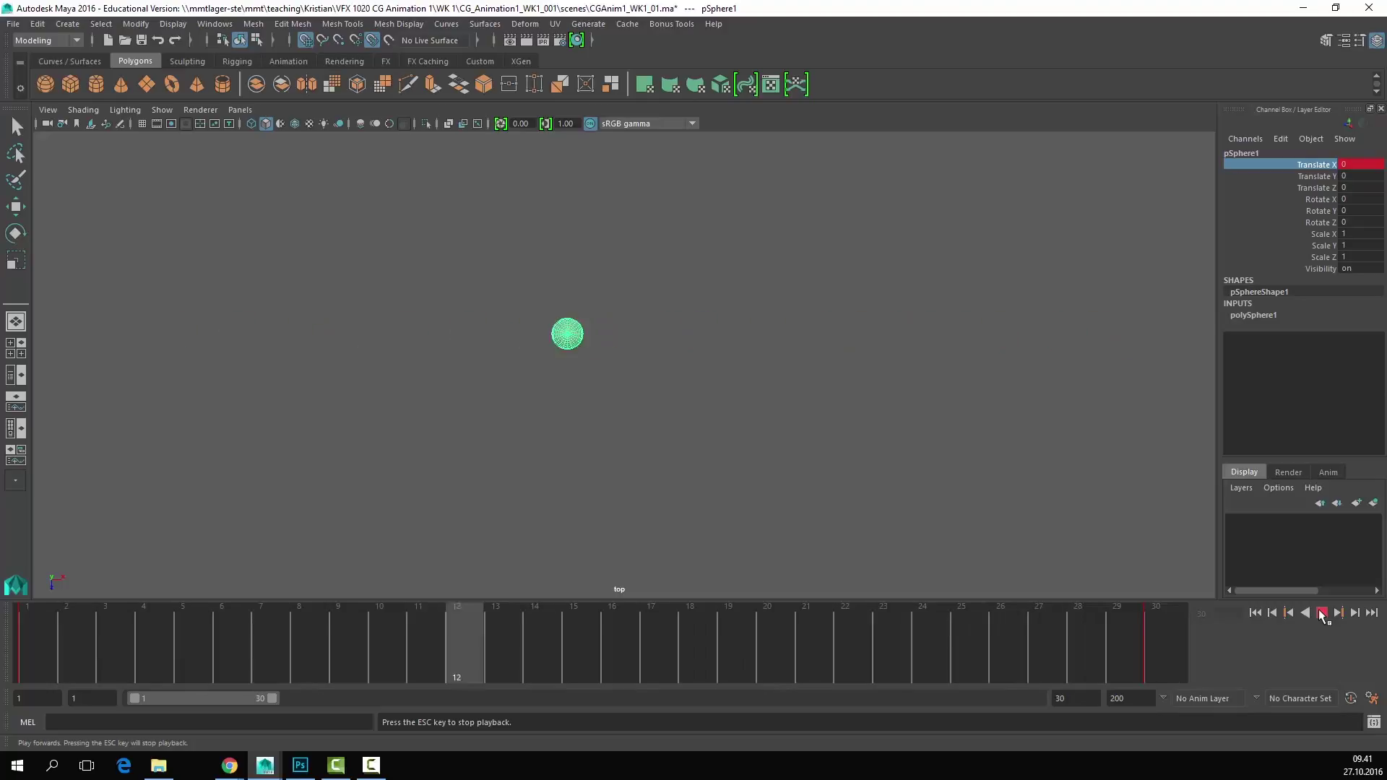
left_click(1321, 614)
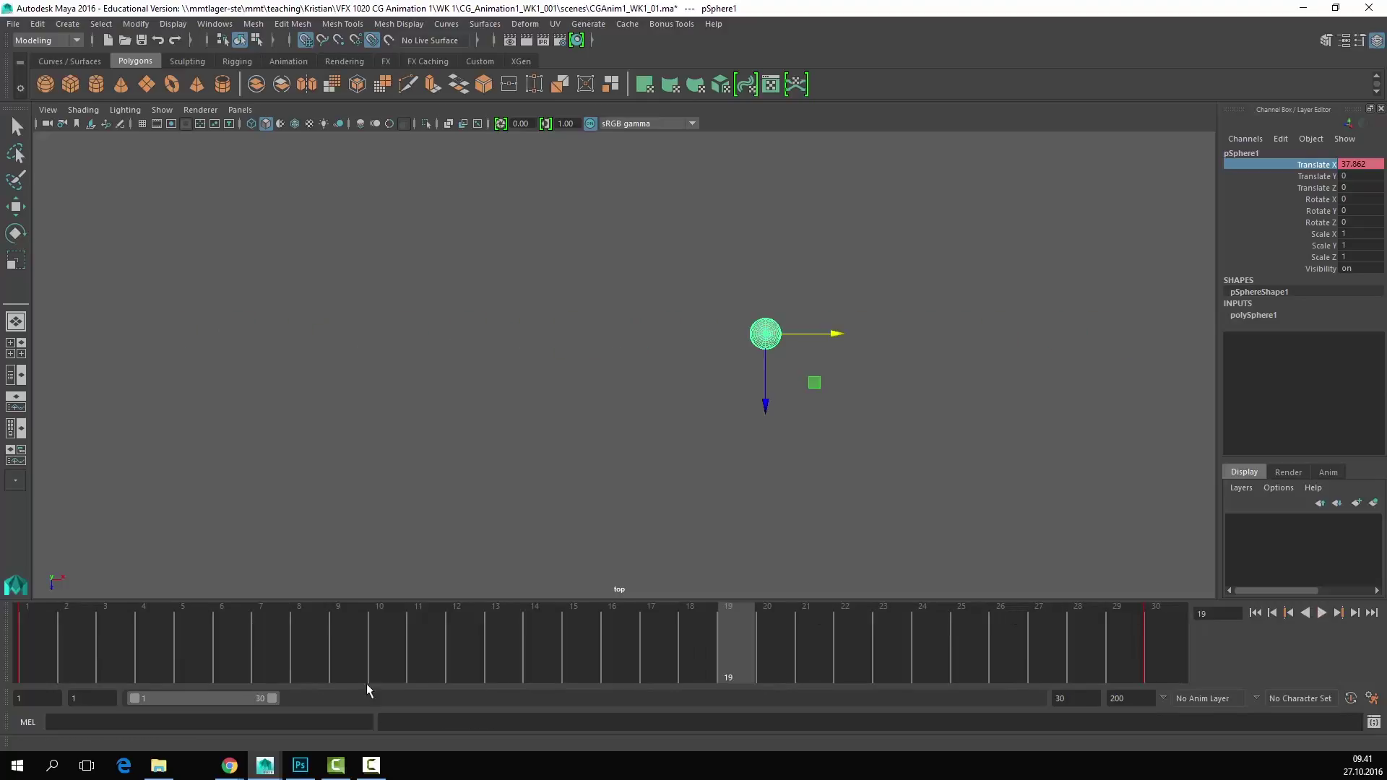
Step: At frame 5, move the sphere along X to -1 and key only its Translate X channel
left_click(42, 646)
left_click_drag(42, 647, 214, 644)
left_click_drag(381, 333, 154, 356)
right_click(1309, 166)
left_click(1306, 189)
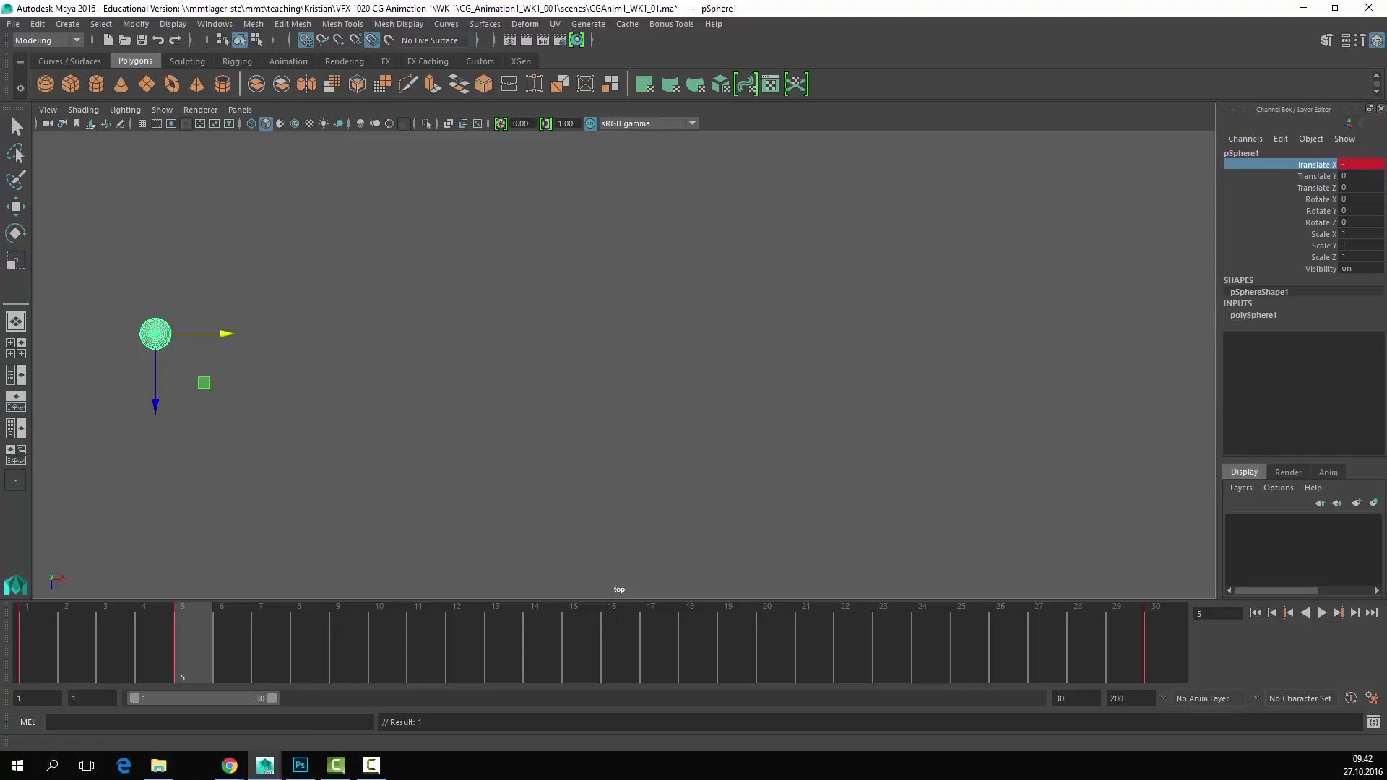
Step: In the Graph Editor, raise the frame 5 Translate X key to about 3.04 and give it linear tangents
left_click(340, 697)
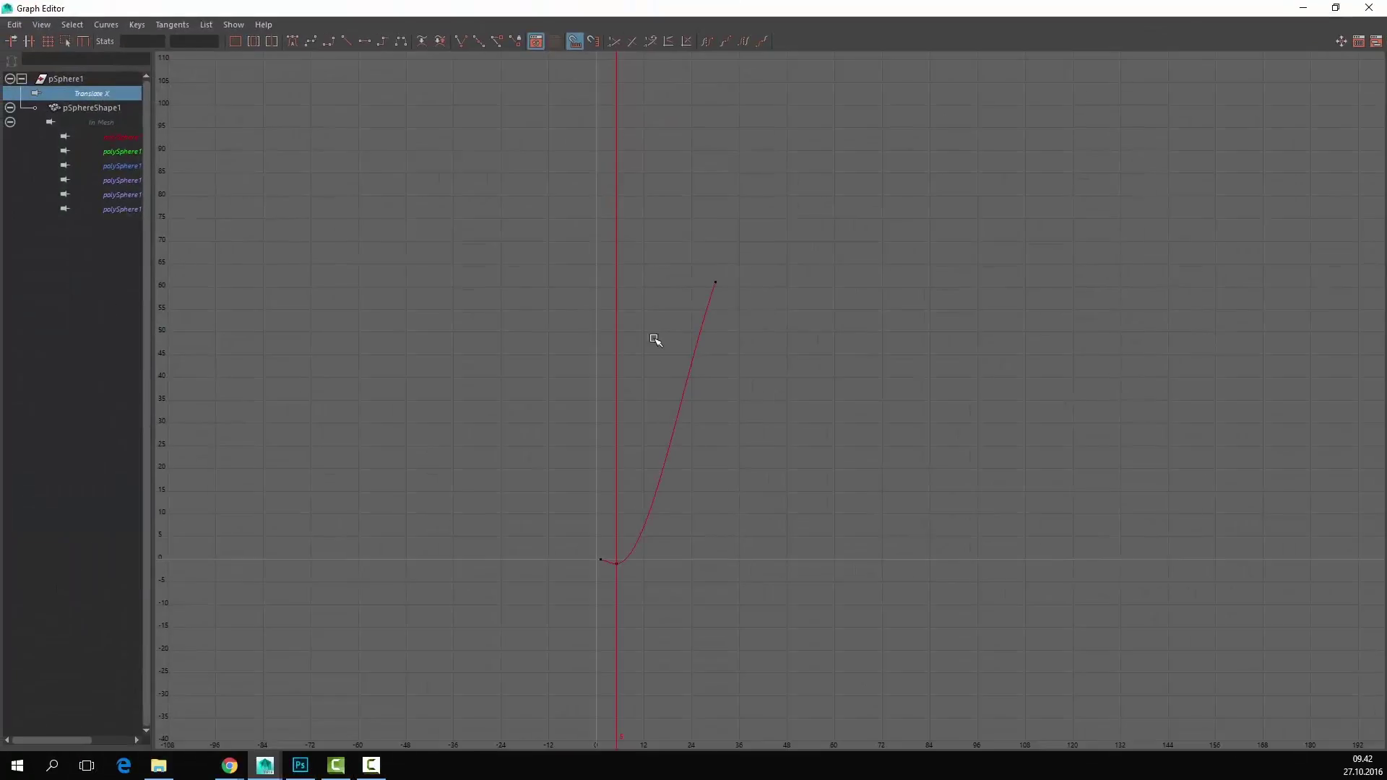
left_click_drag(608, 555, 635, 573)
key("a")
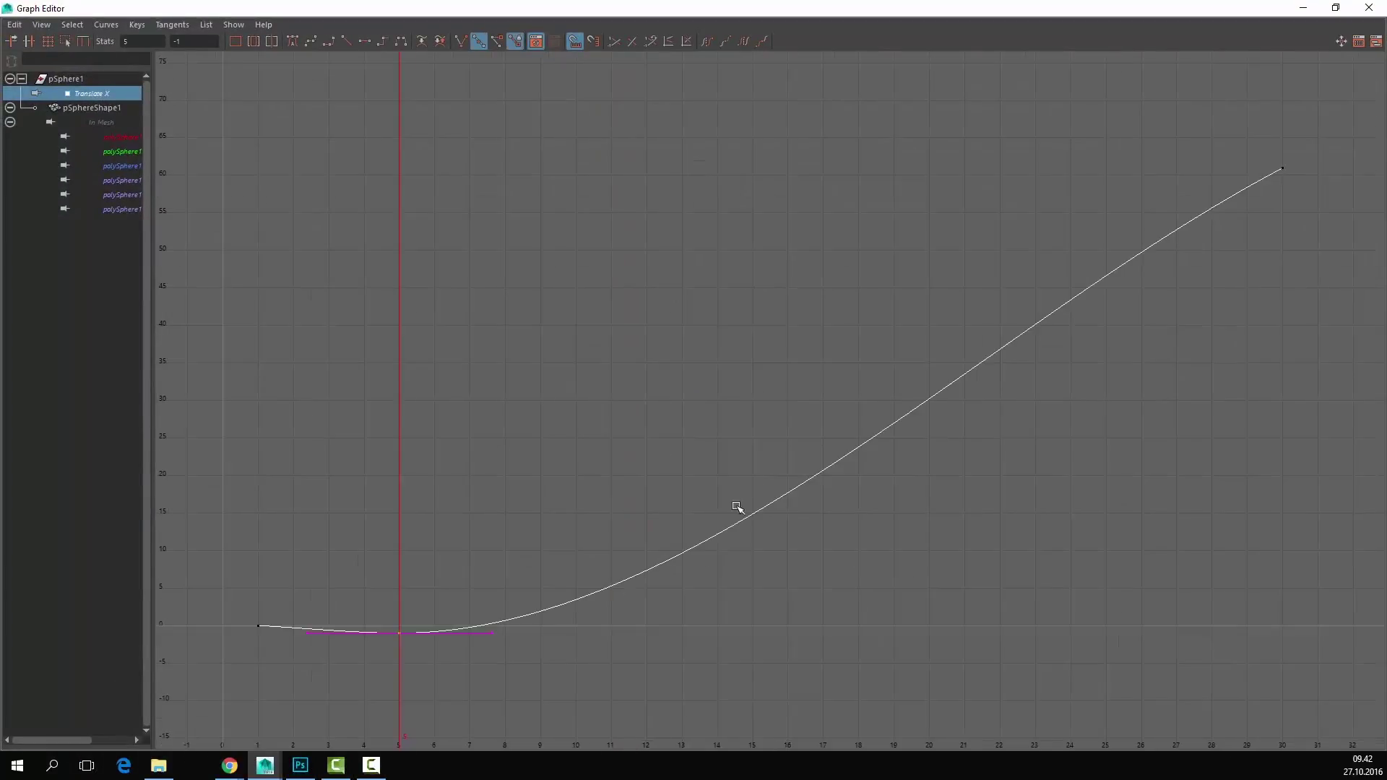
left_click_drag(410, 624, 407, 599)
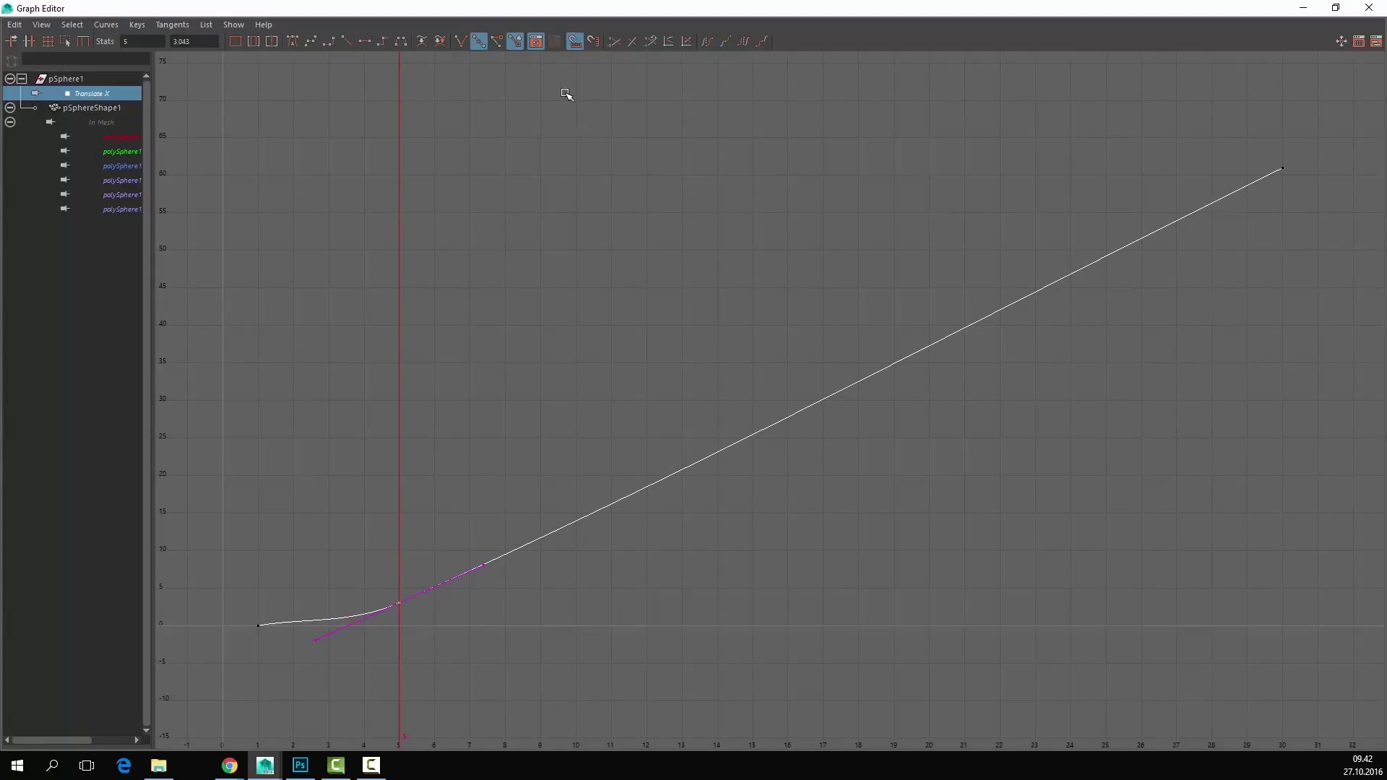
left_click(348, 39)
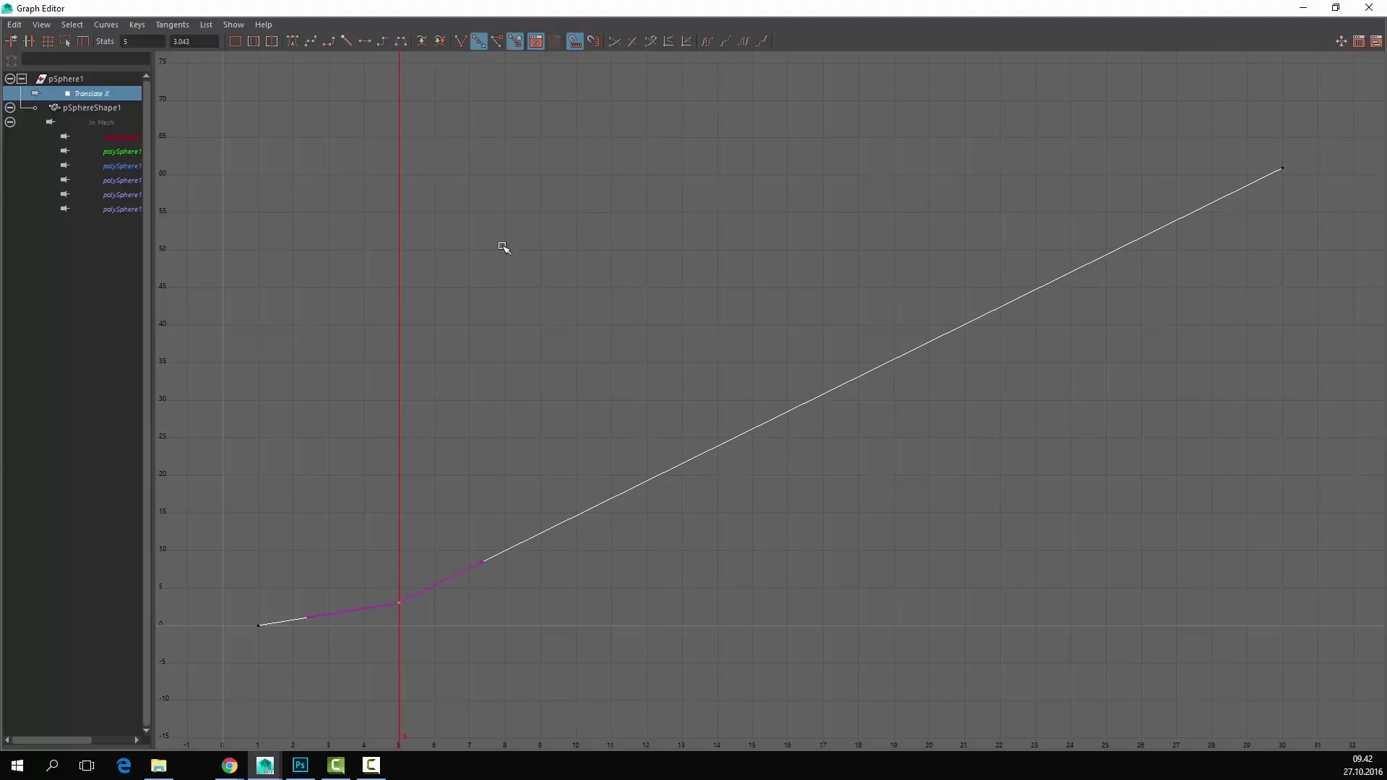
left_click(681, 579)
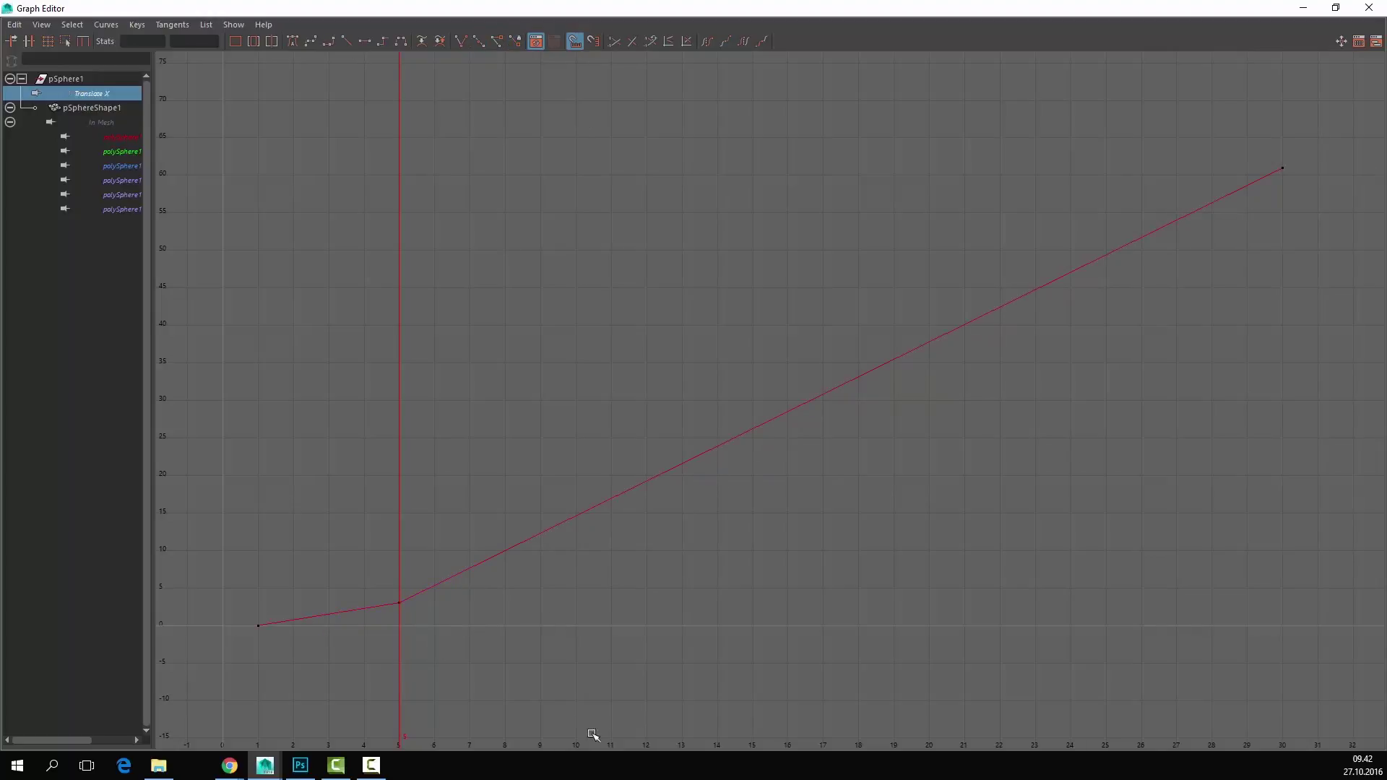
Step: Return to the viewport and play back the animation to check the slow start
left_click(1304, 12)
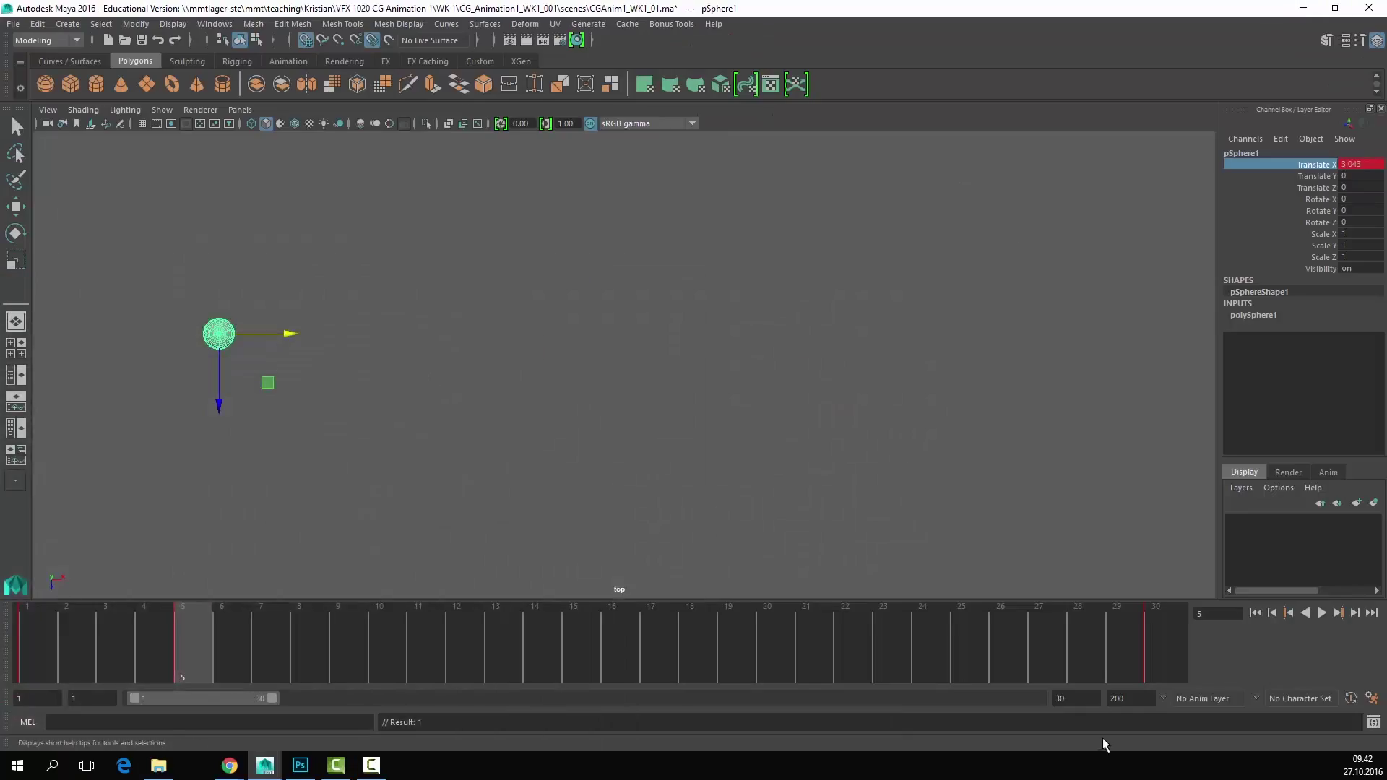
left_click_drag(1047, 666, 1170, 657)
left_click(1325, 612)
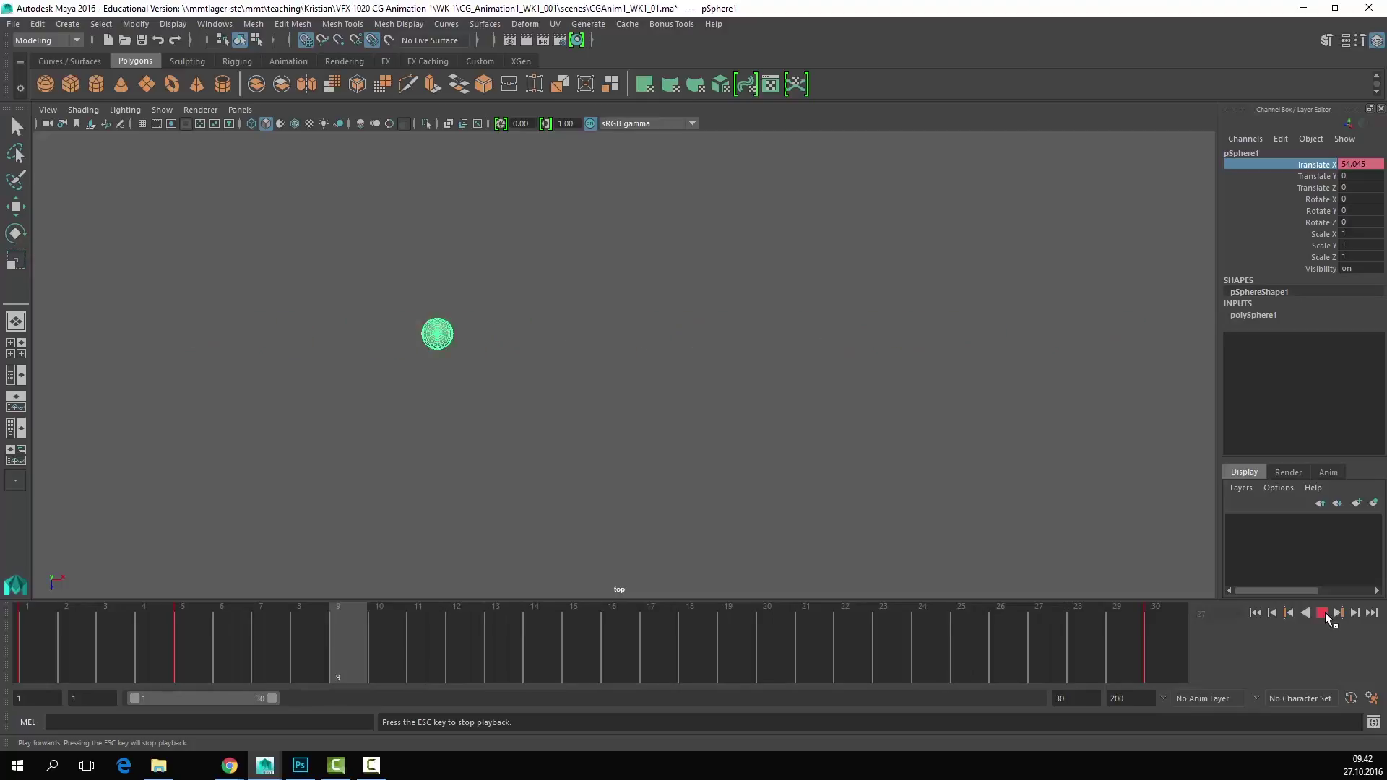
left_click(1325, 613)
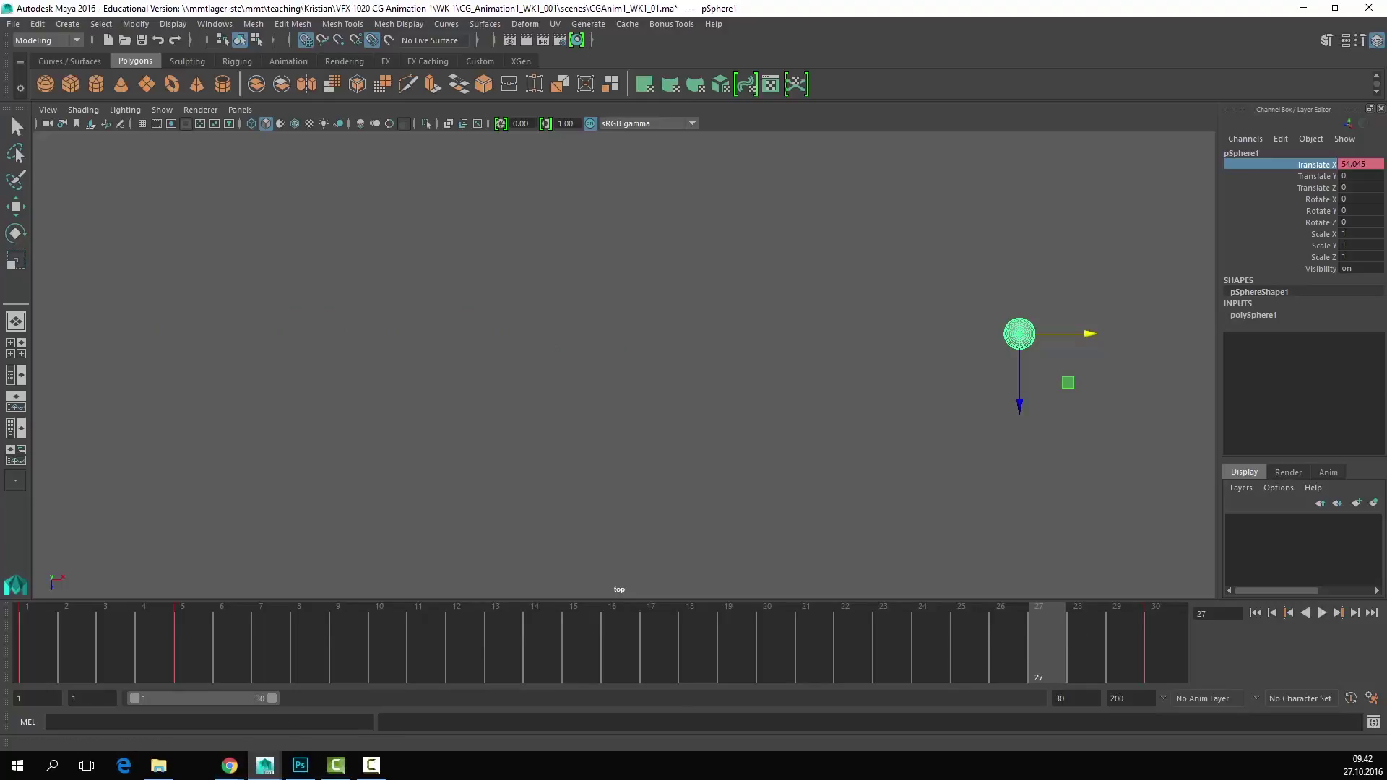
Step: Return to the Graph Editor and set a key on all the sphere's channels at frame 27
key("alt+Tab")
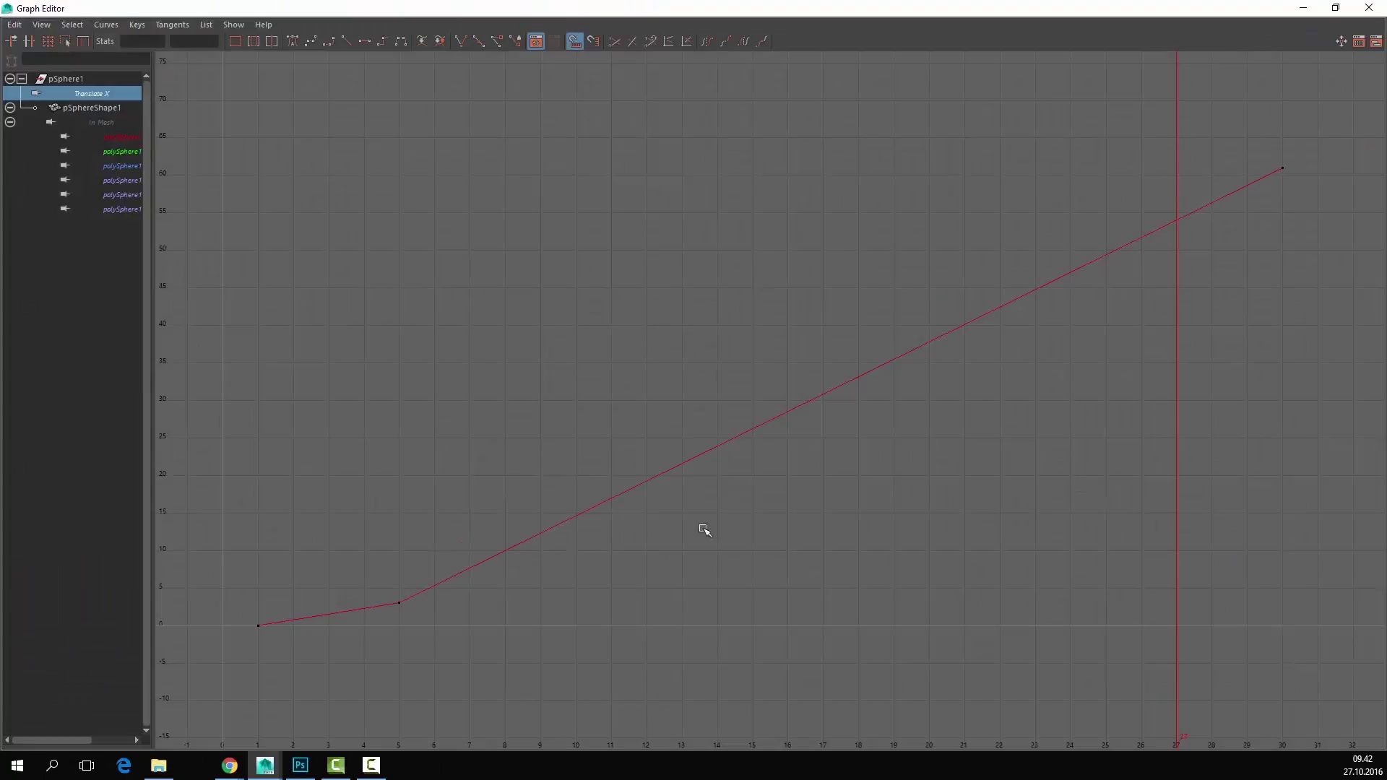
left_click(1133, 247)
key("s")
mouse_move(1180, 226)
middle_mouse_down()
mouse_move(1140, 233)
mouse_move(1190, 224)
middle_mouse_up()
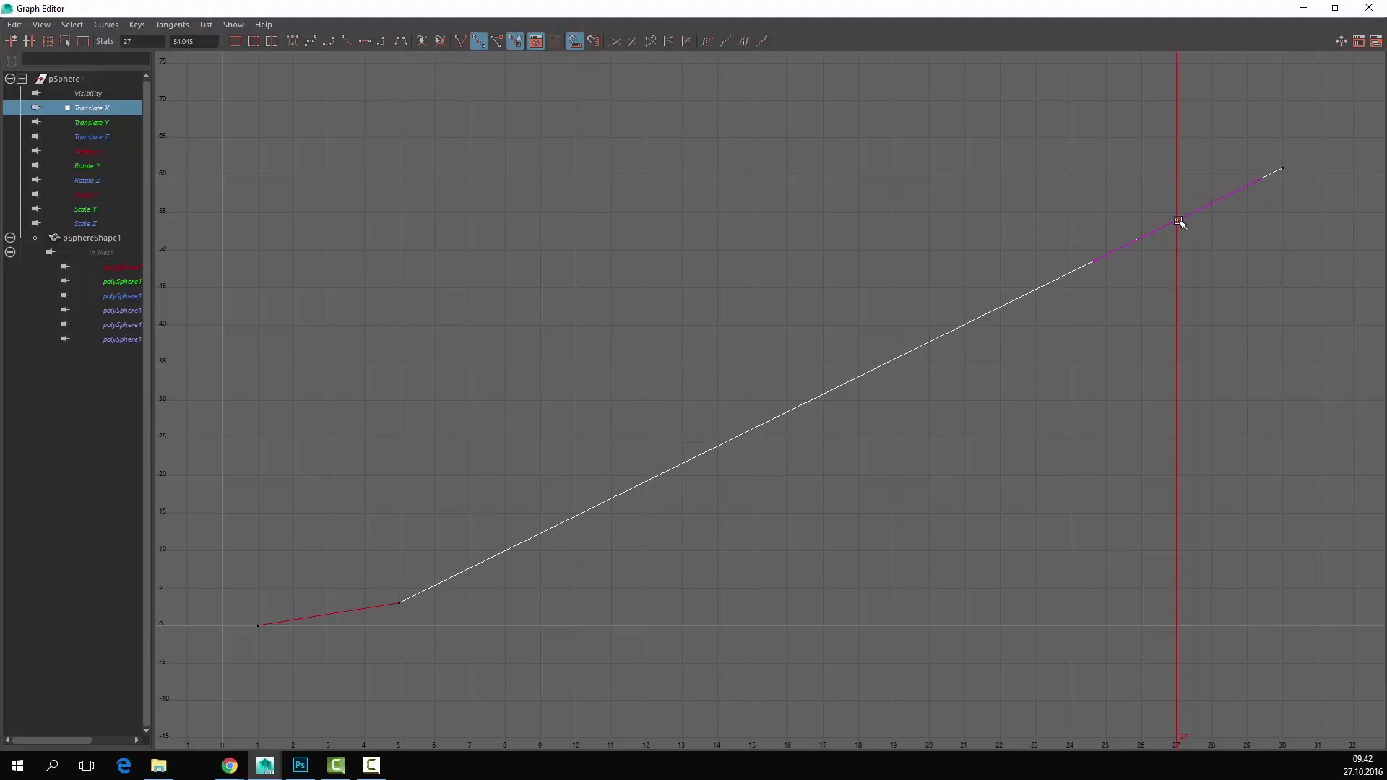
Step: Move the frame 27 Translate X key to frame 21 at about 57 and give it linear tangents
middle_click_drag(1179, 221, 973, 206)
left_click(345, 42)
middle_click_drag(961, 206, 963, 194, "shift")
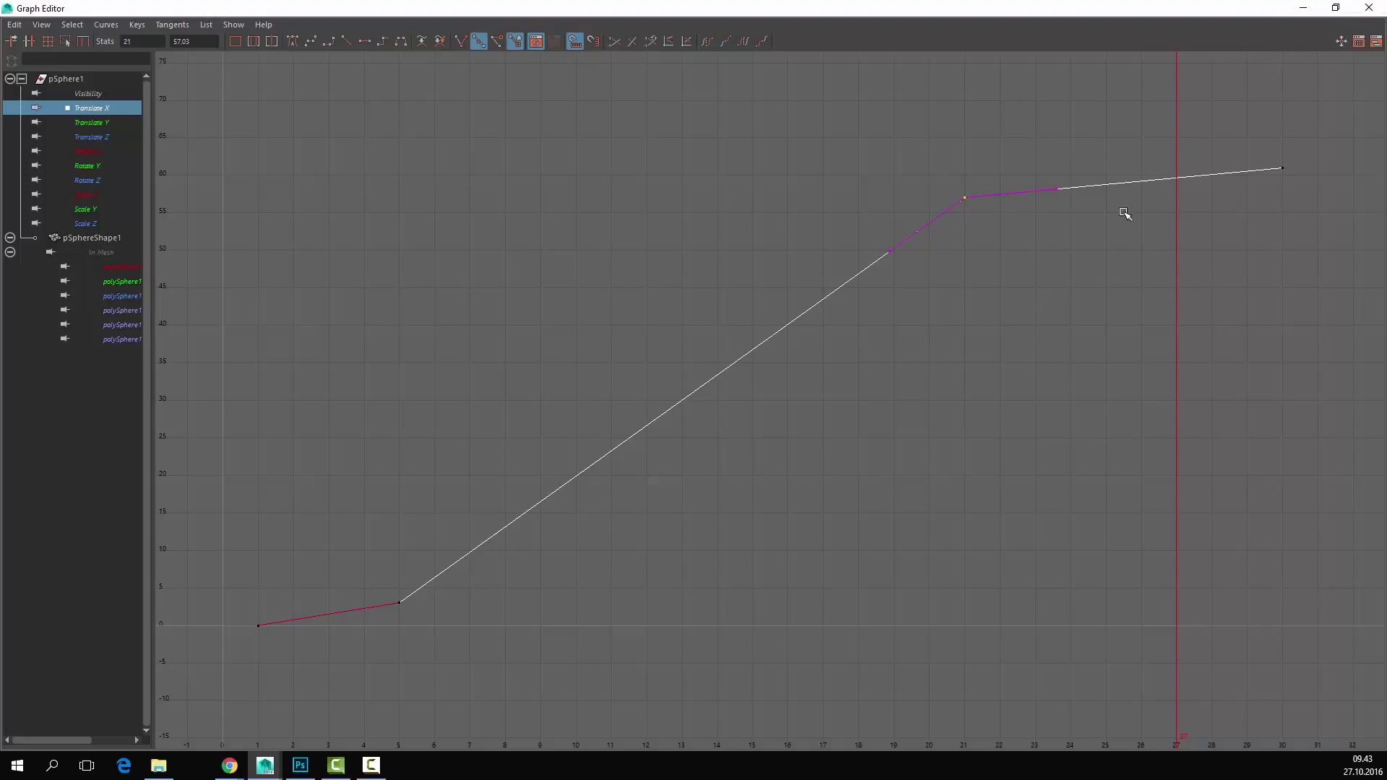
Step: Try deleting all of the sphere's channels from Translate X to Visibility at frame 27, and undo it
left_click(1303, 8)
left_click(1003, 650)
left_click(1036, 649)
left_click_drag(1177, 647, 1046, 635)
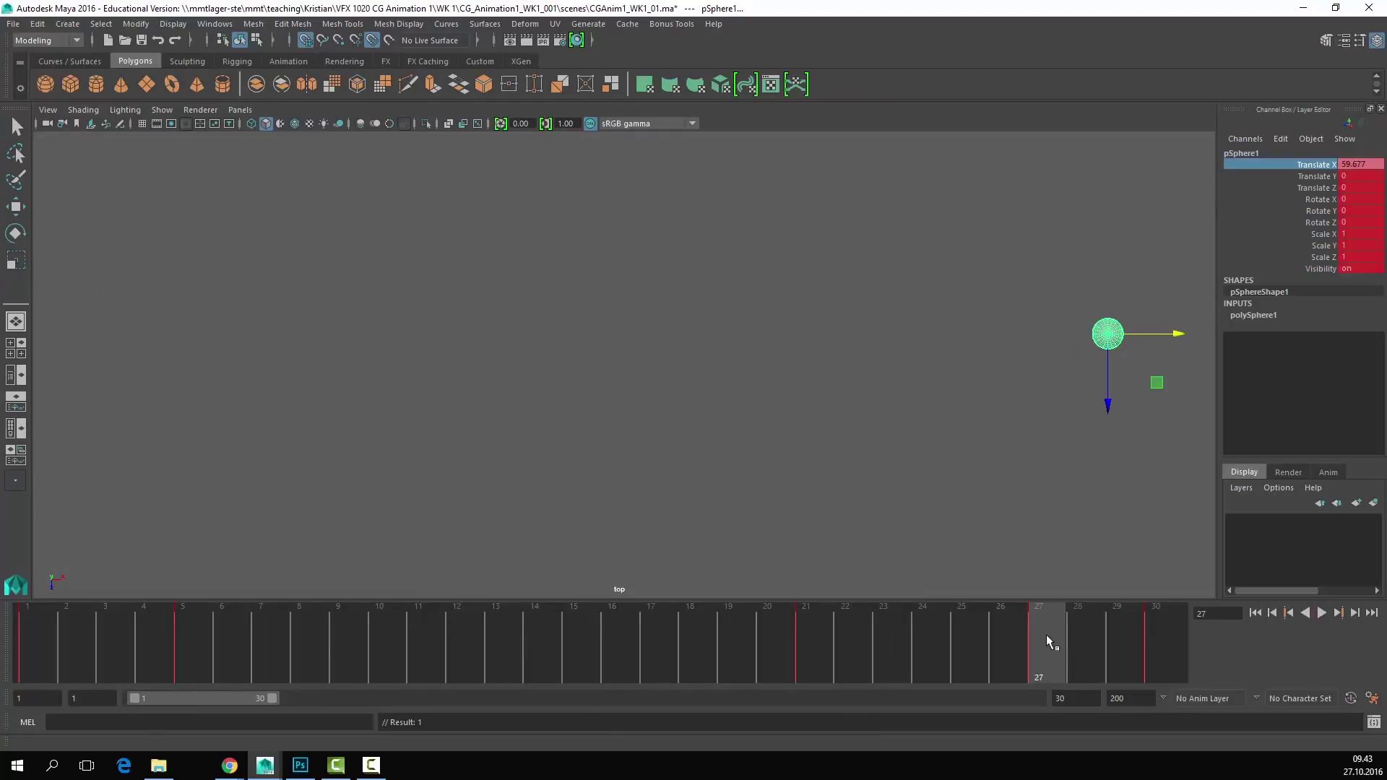
left_click(1327, 269, "shift")
right_click(1318, 266)
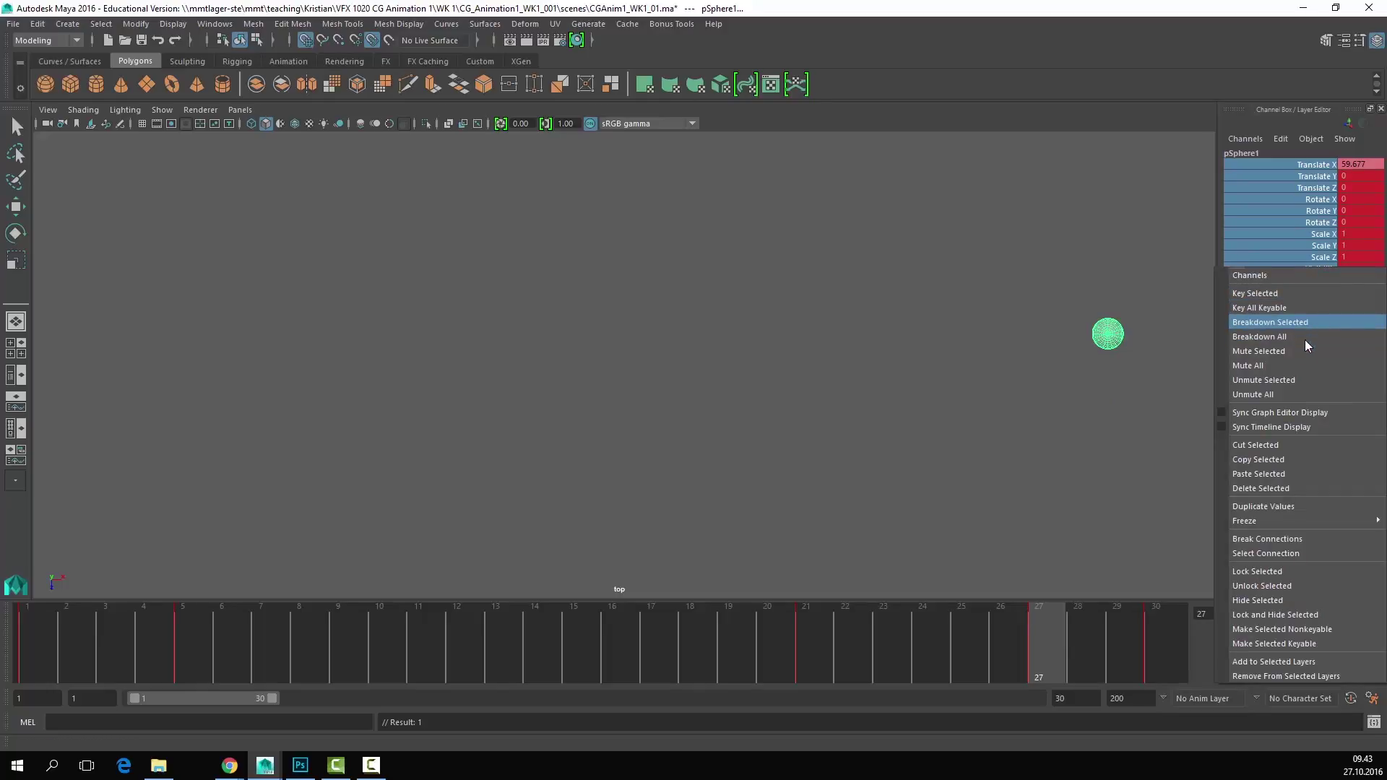
left_click(1285, 487)
left_click_drag(1042, 658, 853, 654)
key("ctrl+z")
Step: Select the sphere again and delete its leftover keys at frame 27 from the timeline
key("w")
left_click(1140, 334)
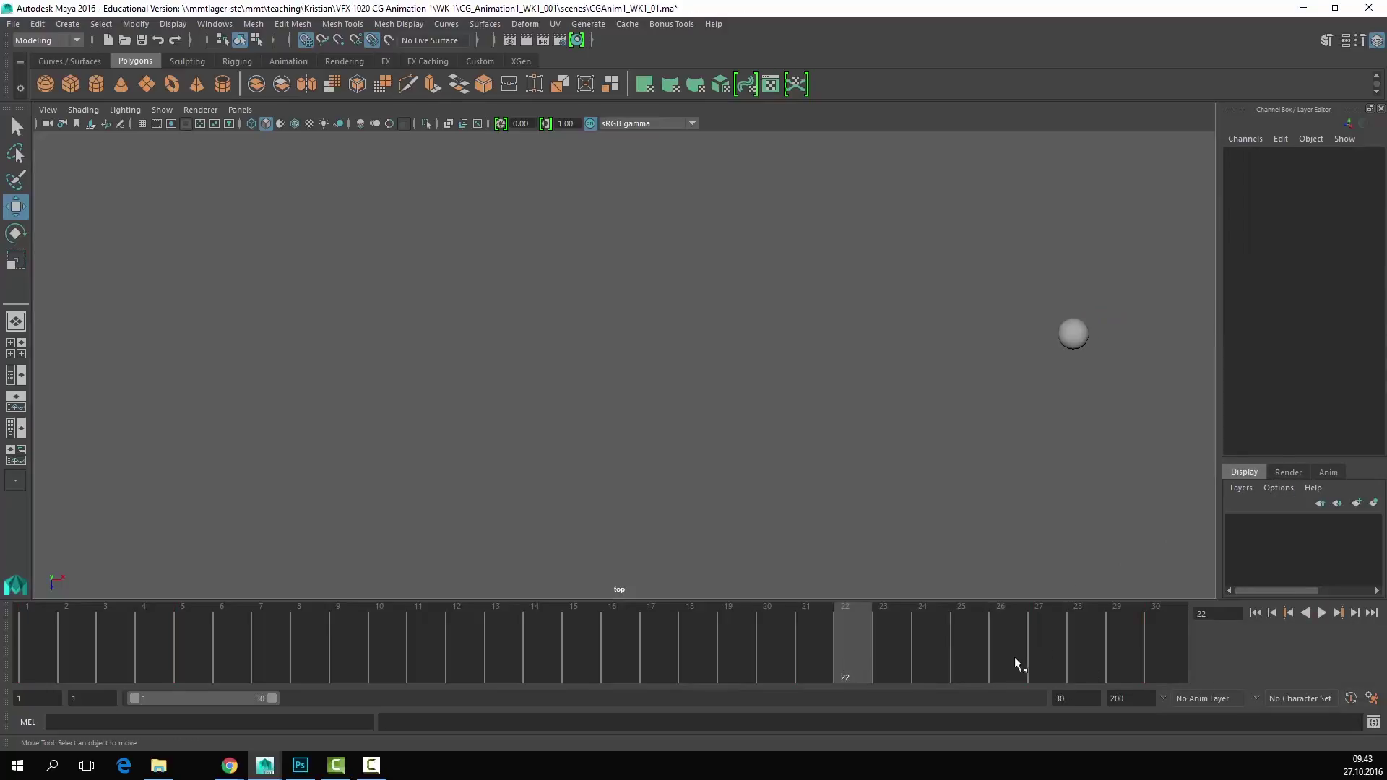
left_click(1078, 335)
left_click(1043, 647)
right_click(1043, 647)
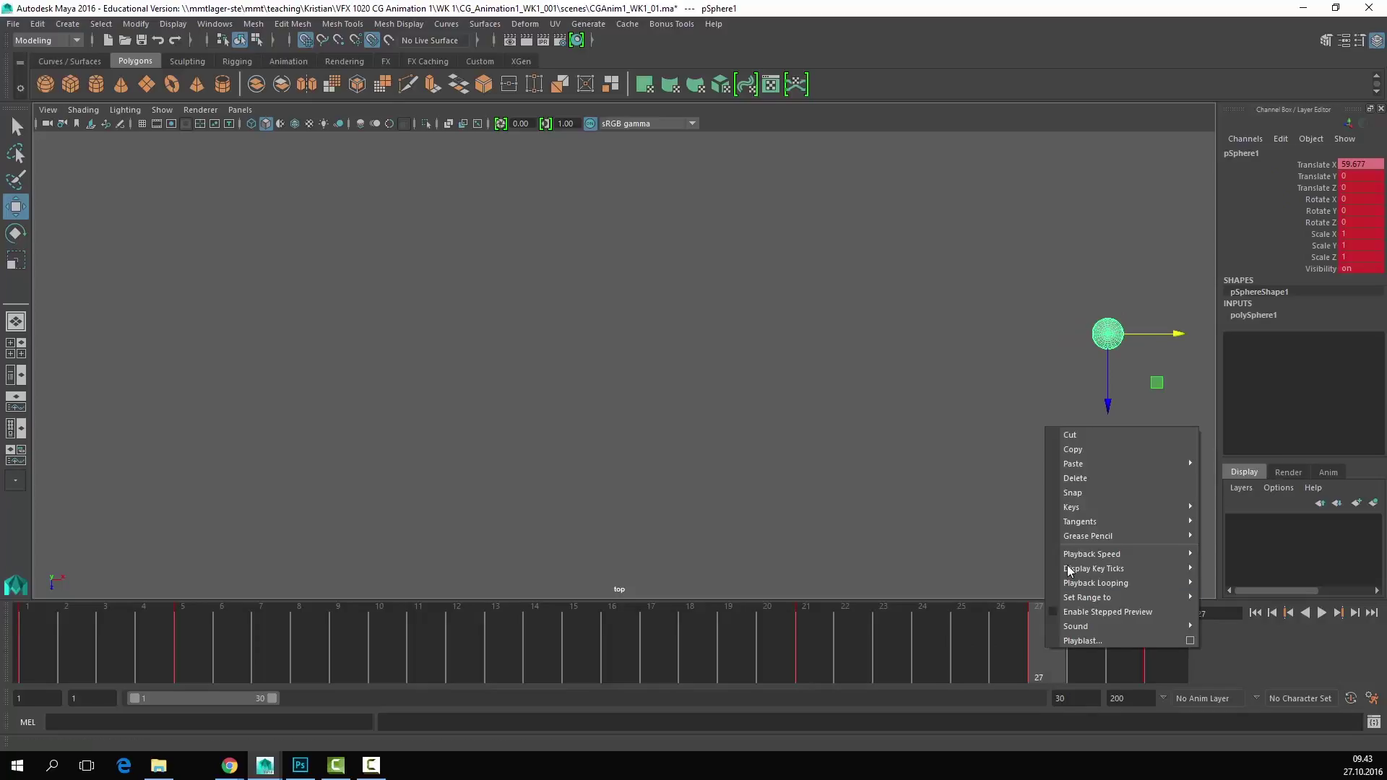
left_click(1124, 478)
Step: Check the sphere's curves in the Graph Editor at frame 21 and play back the animation in the viewport
left_click_drag(873, 622, 815, 650)
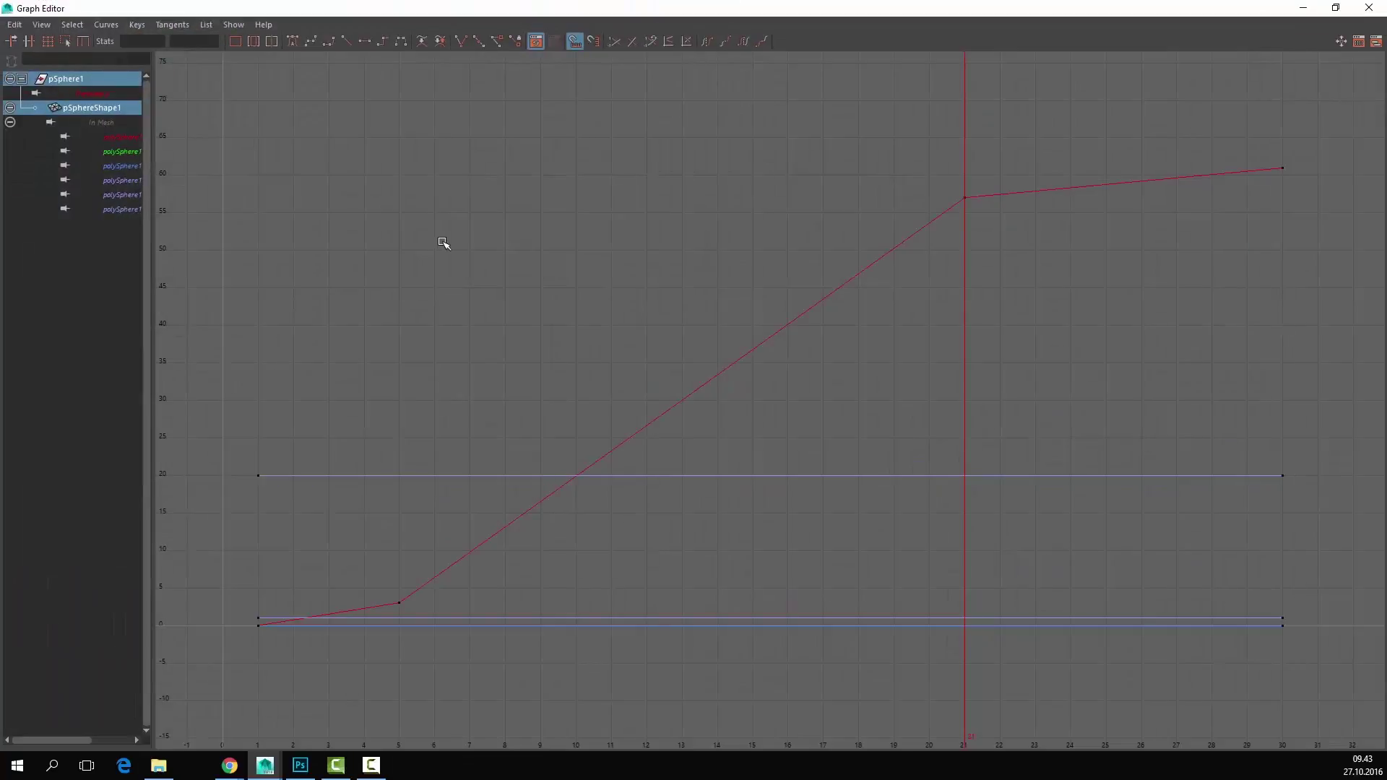
left_click(1309, 11)
left_click(939, 294)
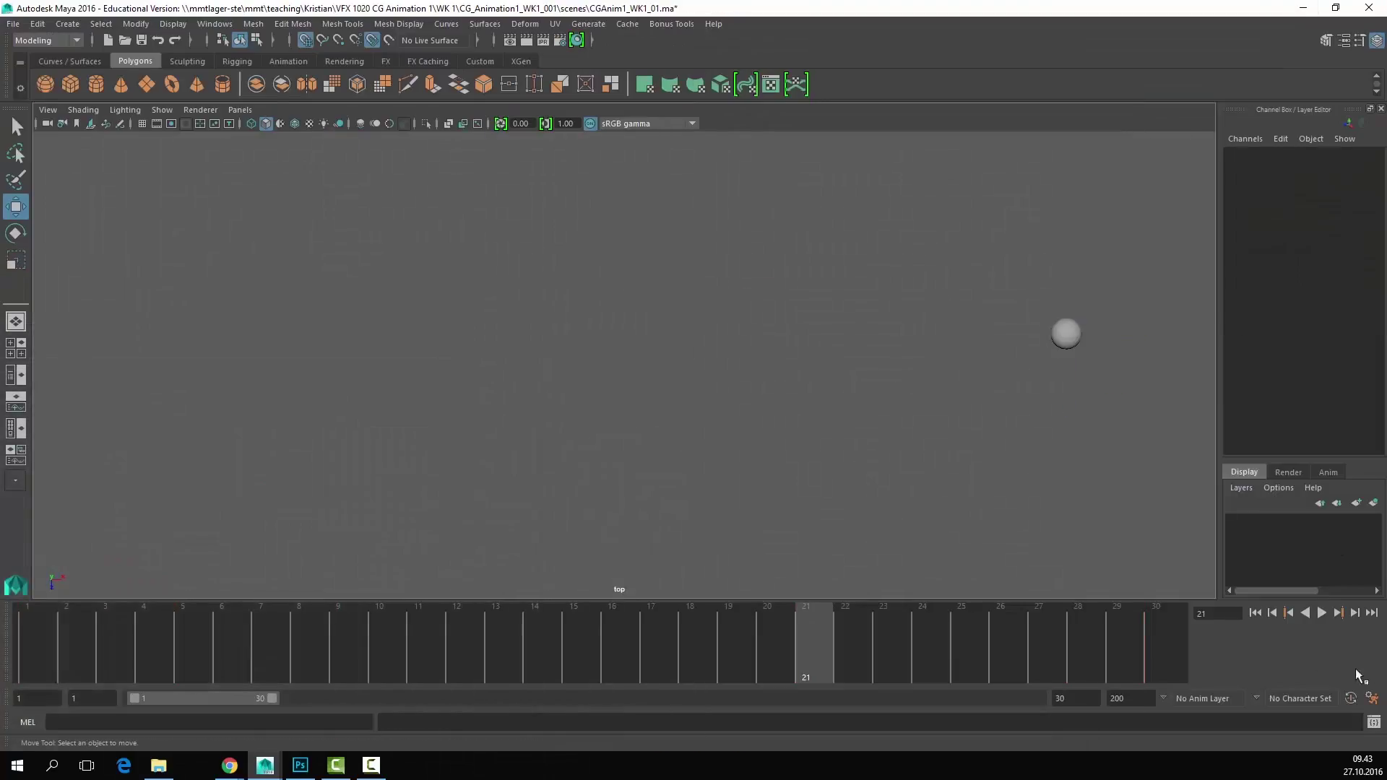
left_click(1321, 613)
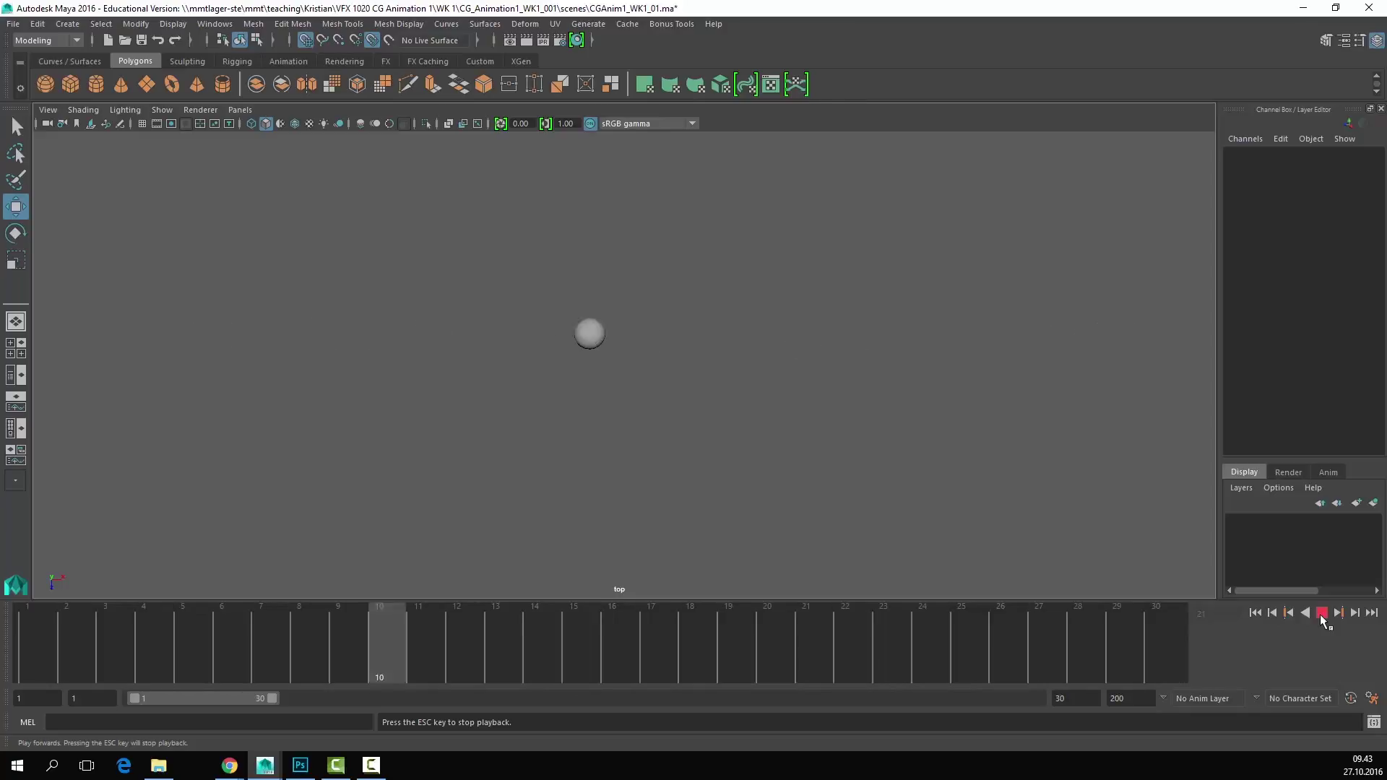
left_click(1321, 612)
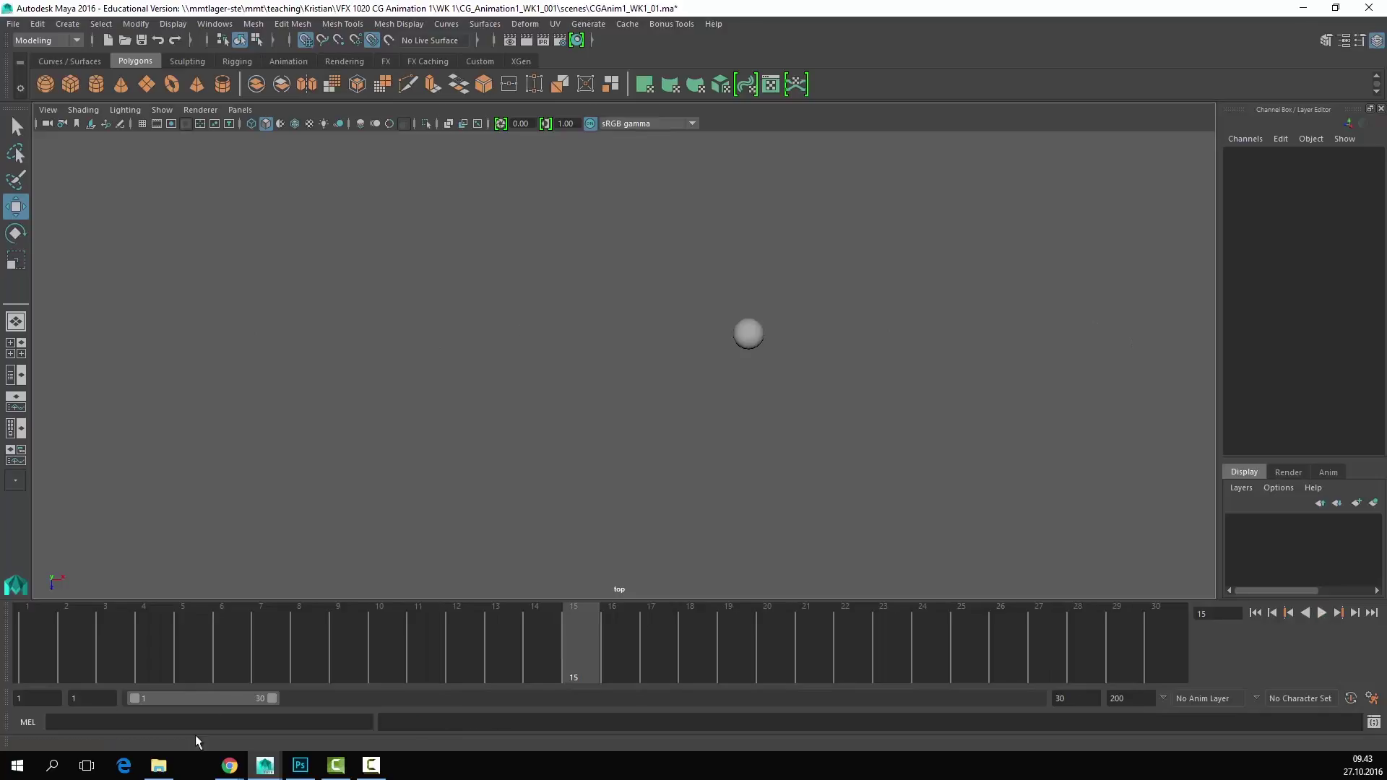
Step: Restore the Graph Editor to a smaller floating window, place it clear of the sphere, and select the sphere
key("alt+Tab")
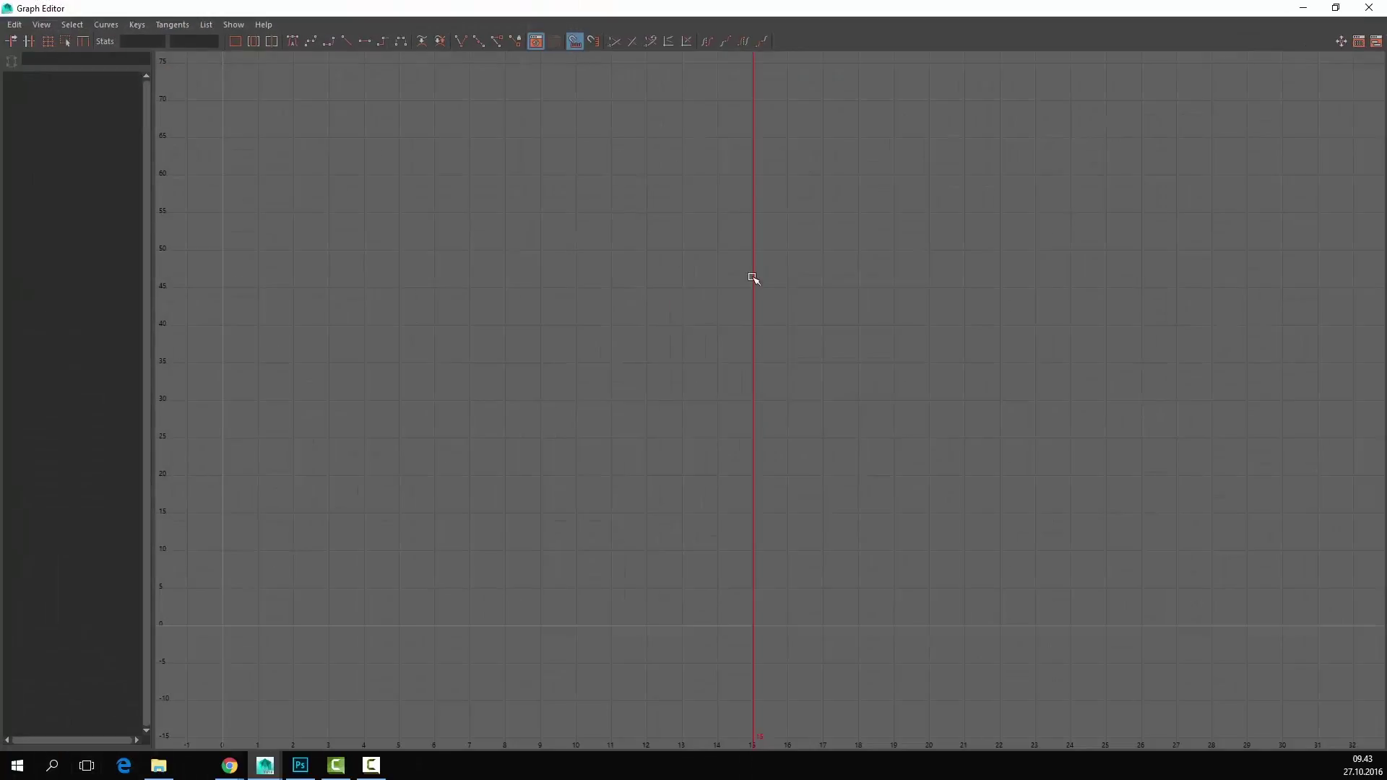
left_click(1336, 7)
left_click_drag(647, 18, 327, 89)
left_click(747, 334)
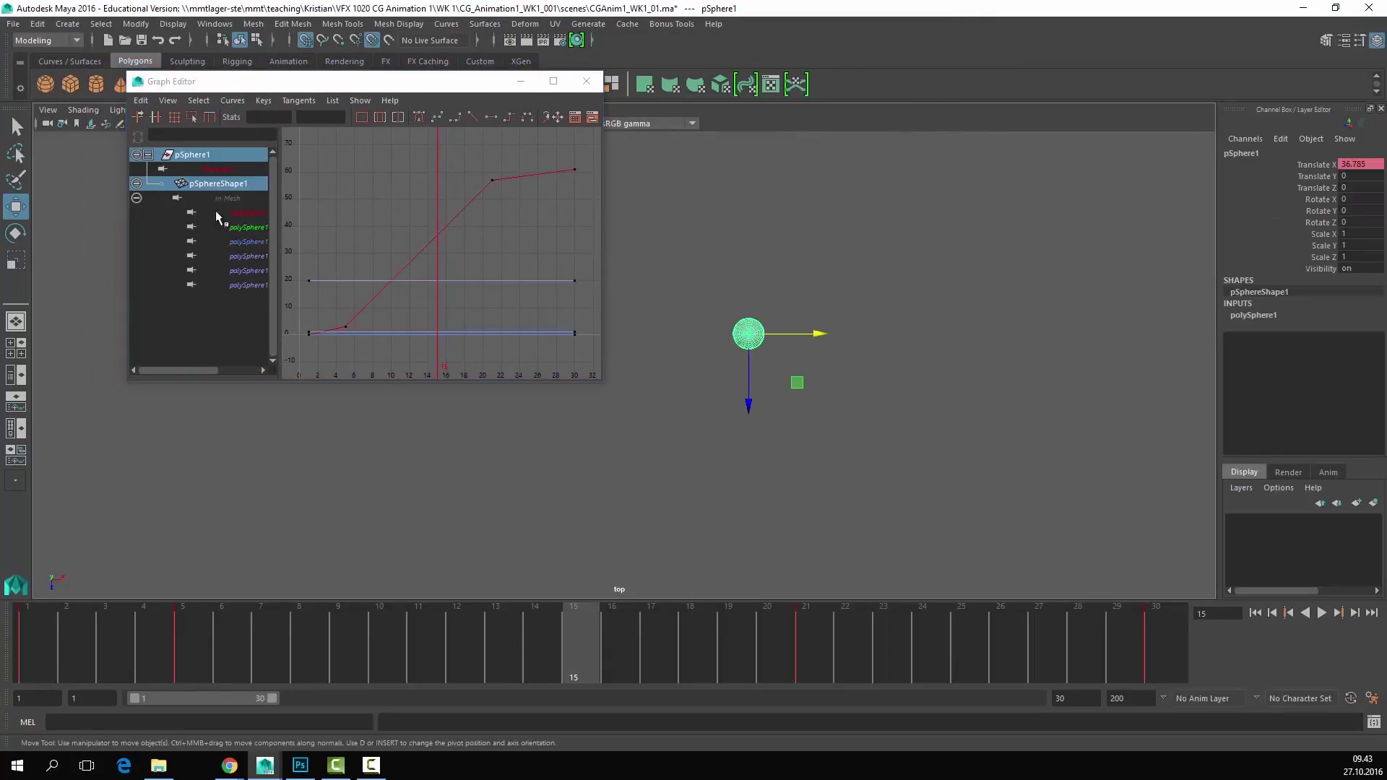
Step: Isolate the Translate X curve and set all of its keys to auto tangents
left_click(232, 168)
left_click_drag(595, 155, 302, 395)
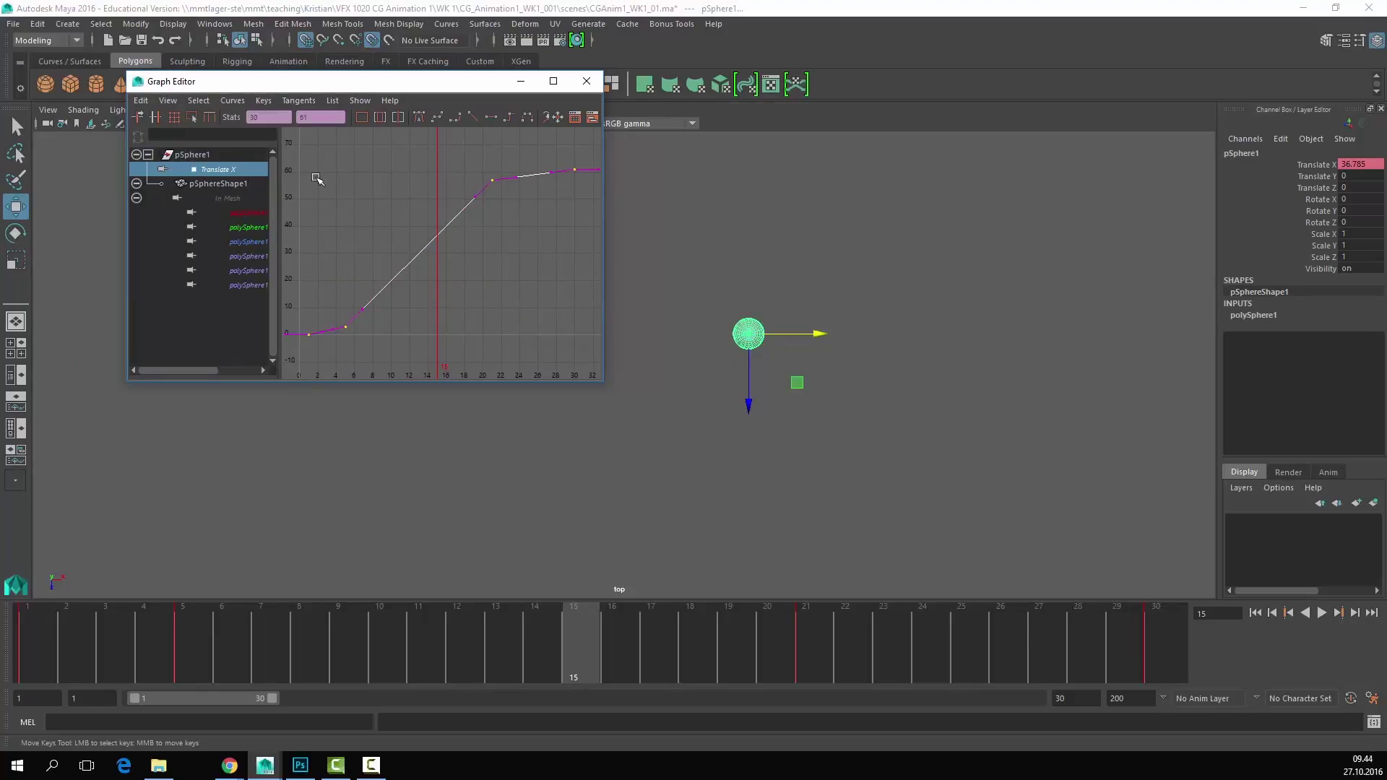
left_click(416, 117)
left_click(532, 249)
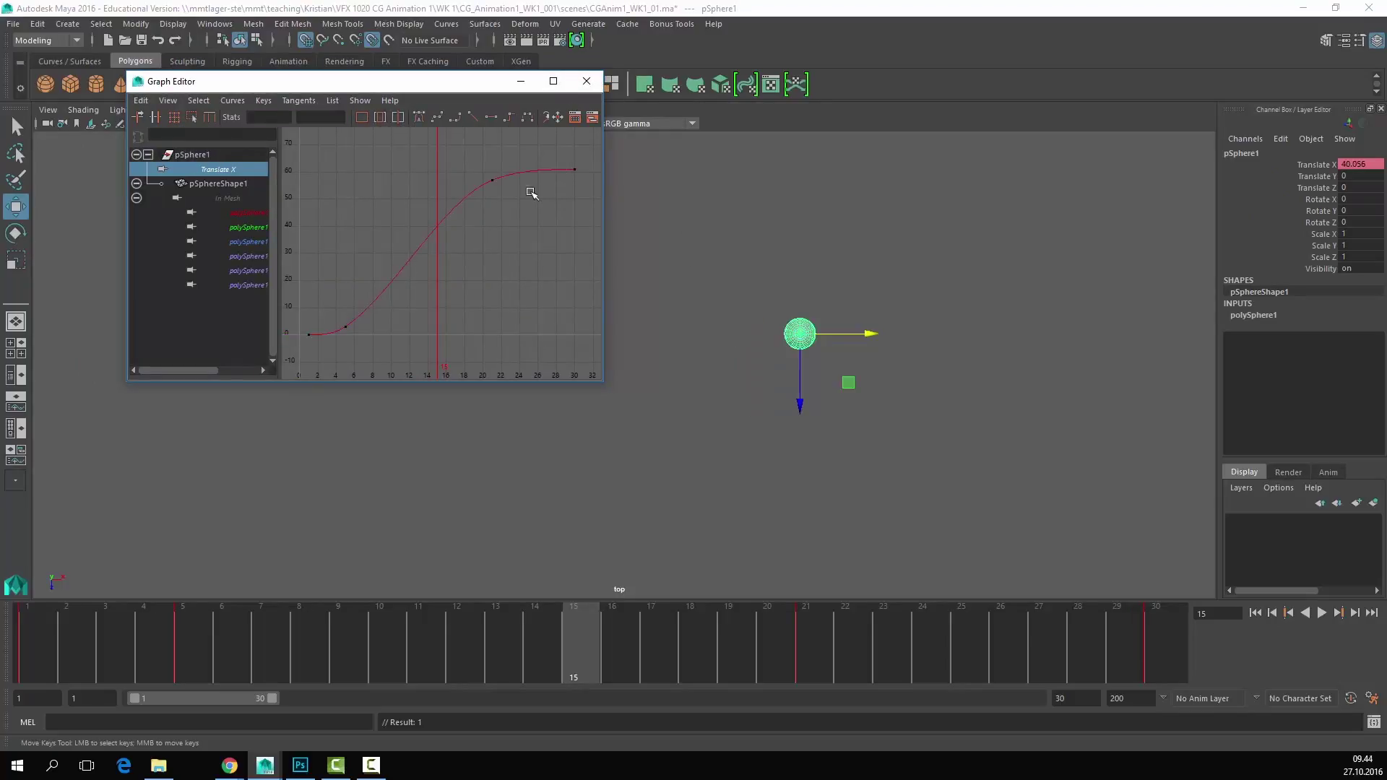
Step: Hide the Graph Editor and play back the sphere's auto-tangent animation in the viewport
left_click(520, 81)
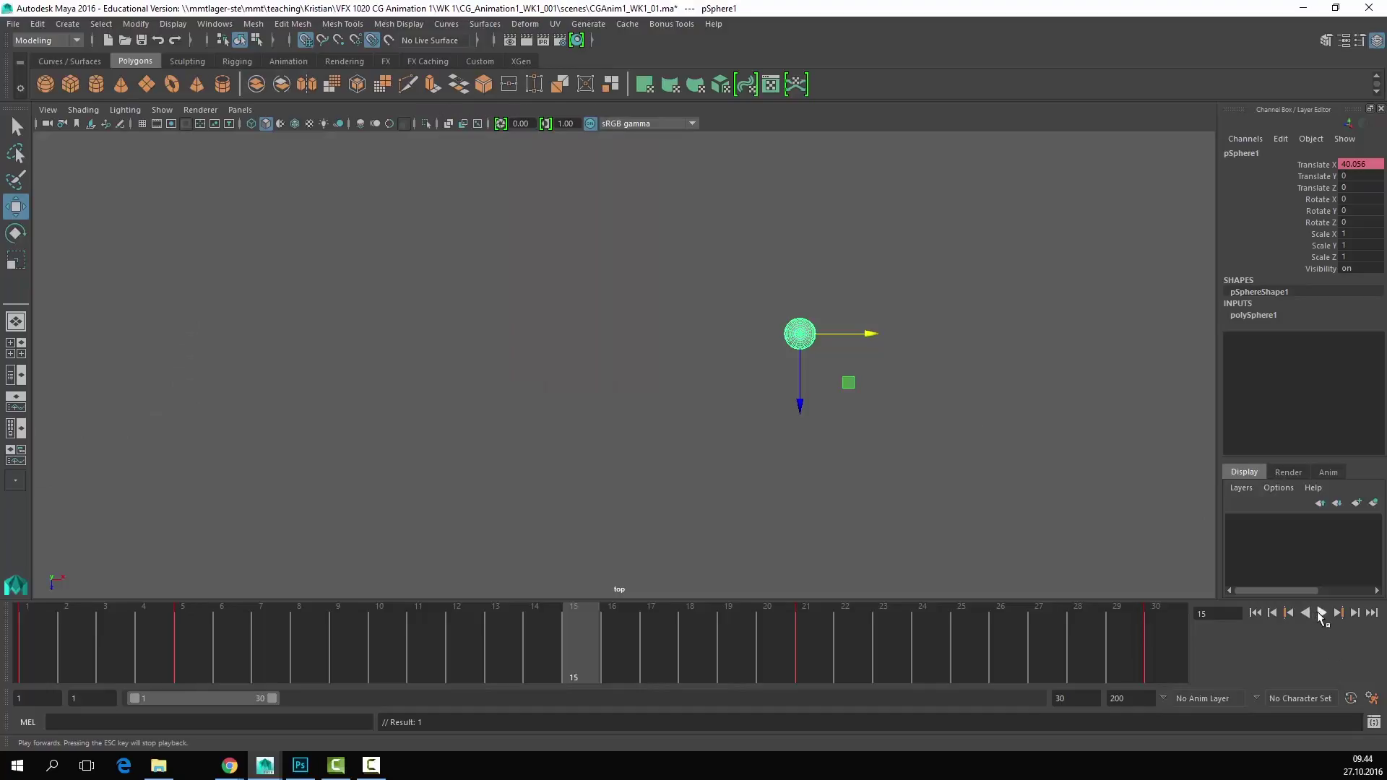
left_click(1322, 613)
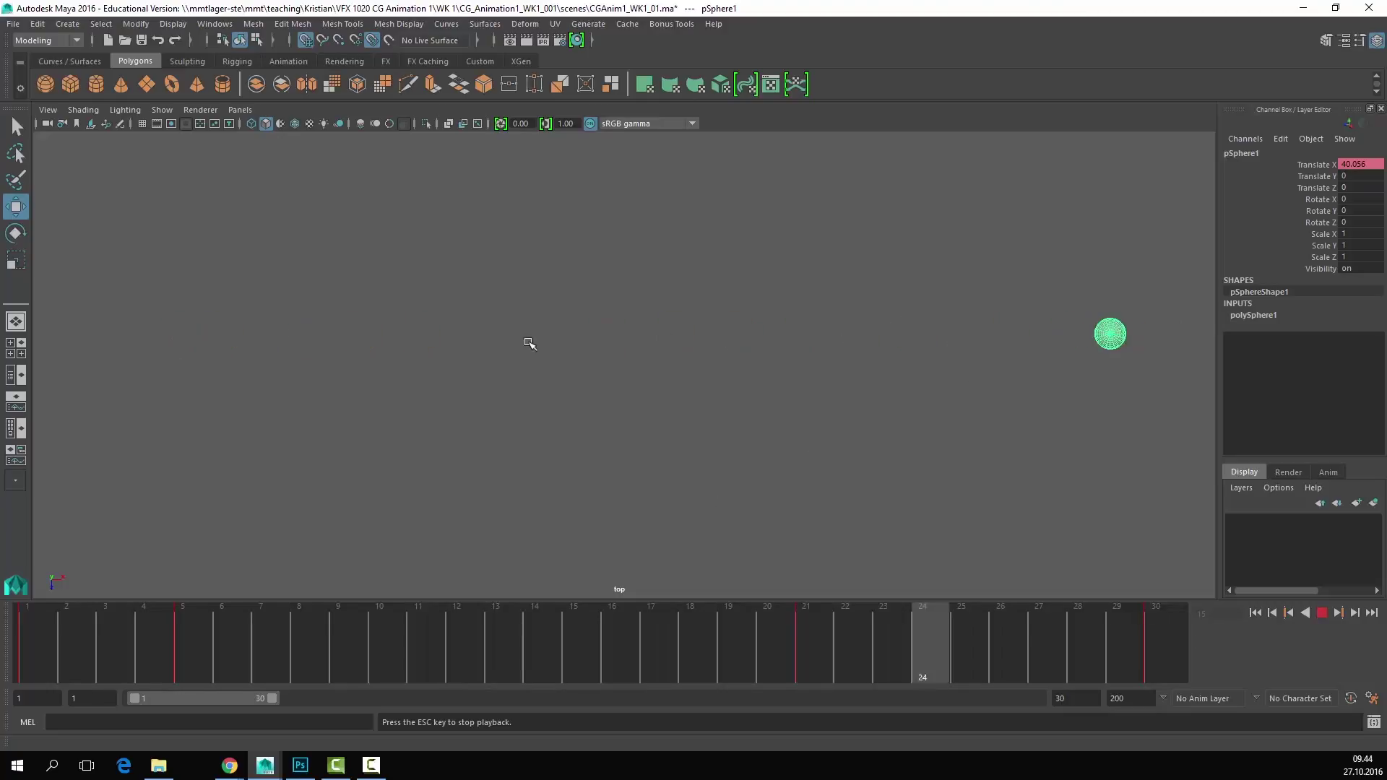
left_click(1321, 614)
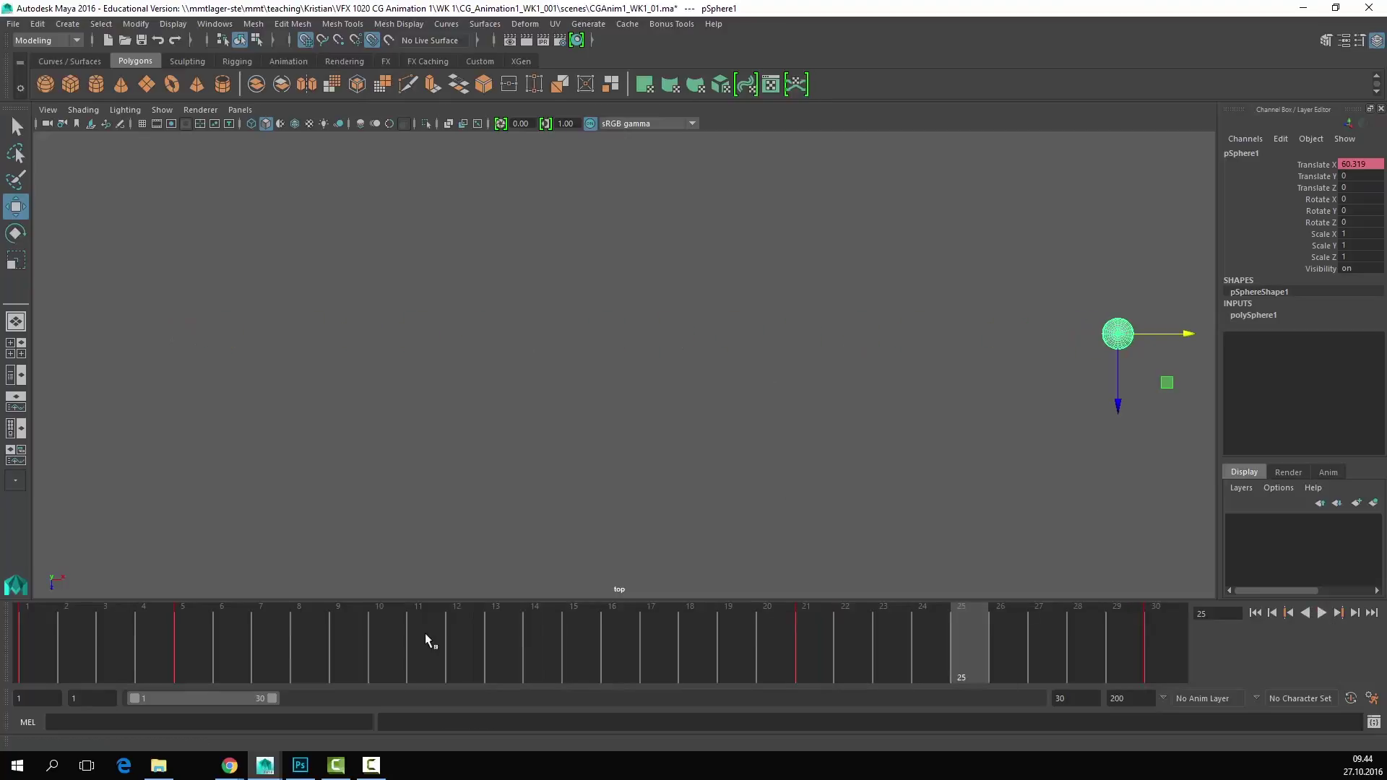
Step: At frame 21, set the value of the sphere's Translate X key to 65 in the Graph Editor
left_click_drag(1032, 614, 808, 647)
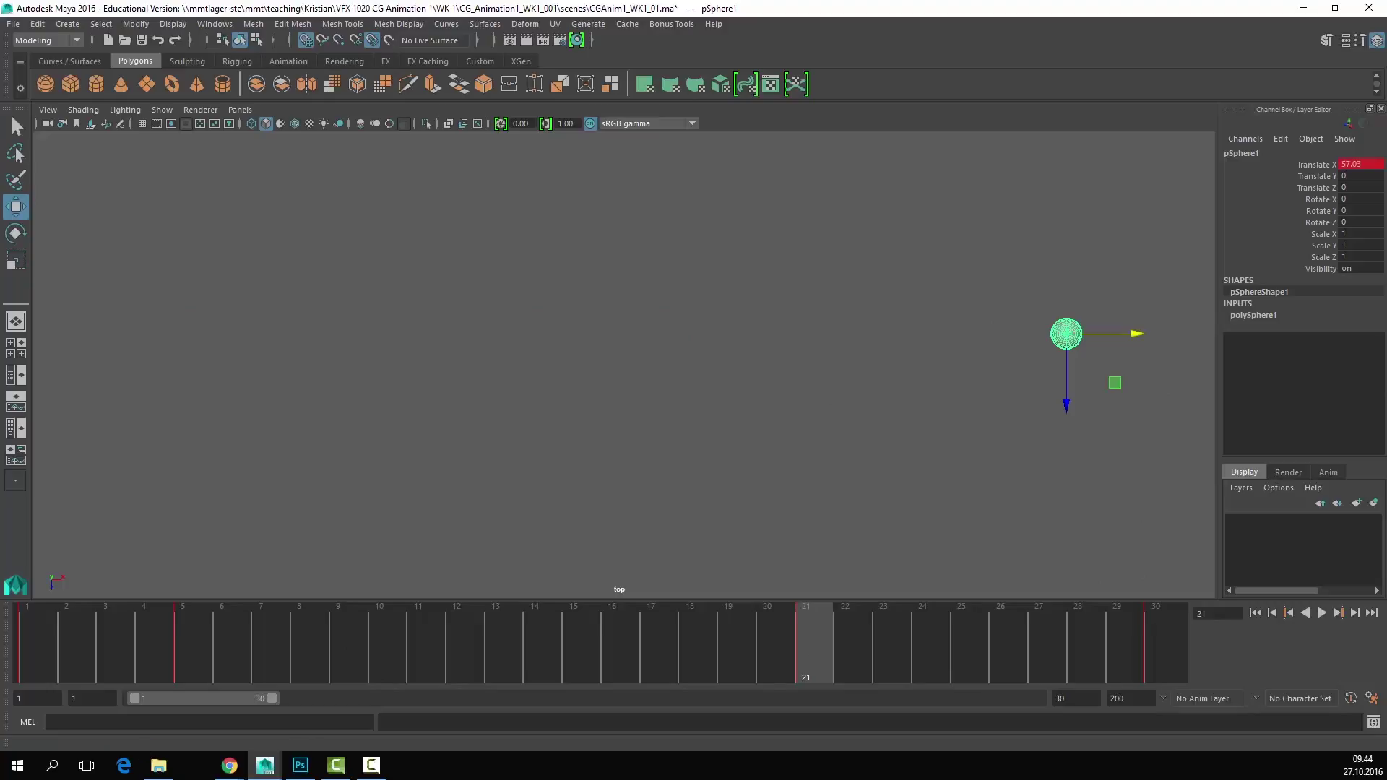
key("alt+Tab")
left_click_drag(1048, 152, 964, 212)
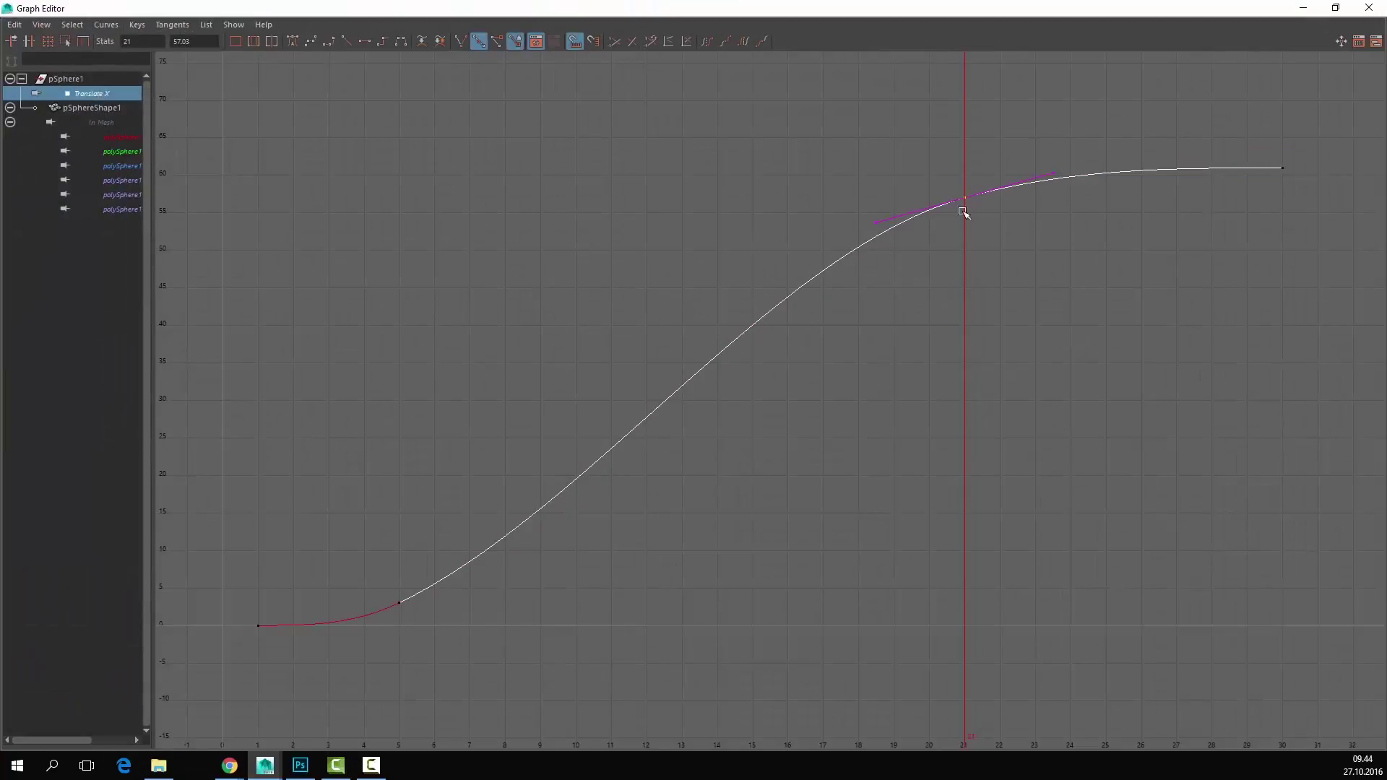
left_click_drag(1253, 191, 1253, 192)
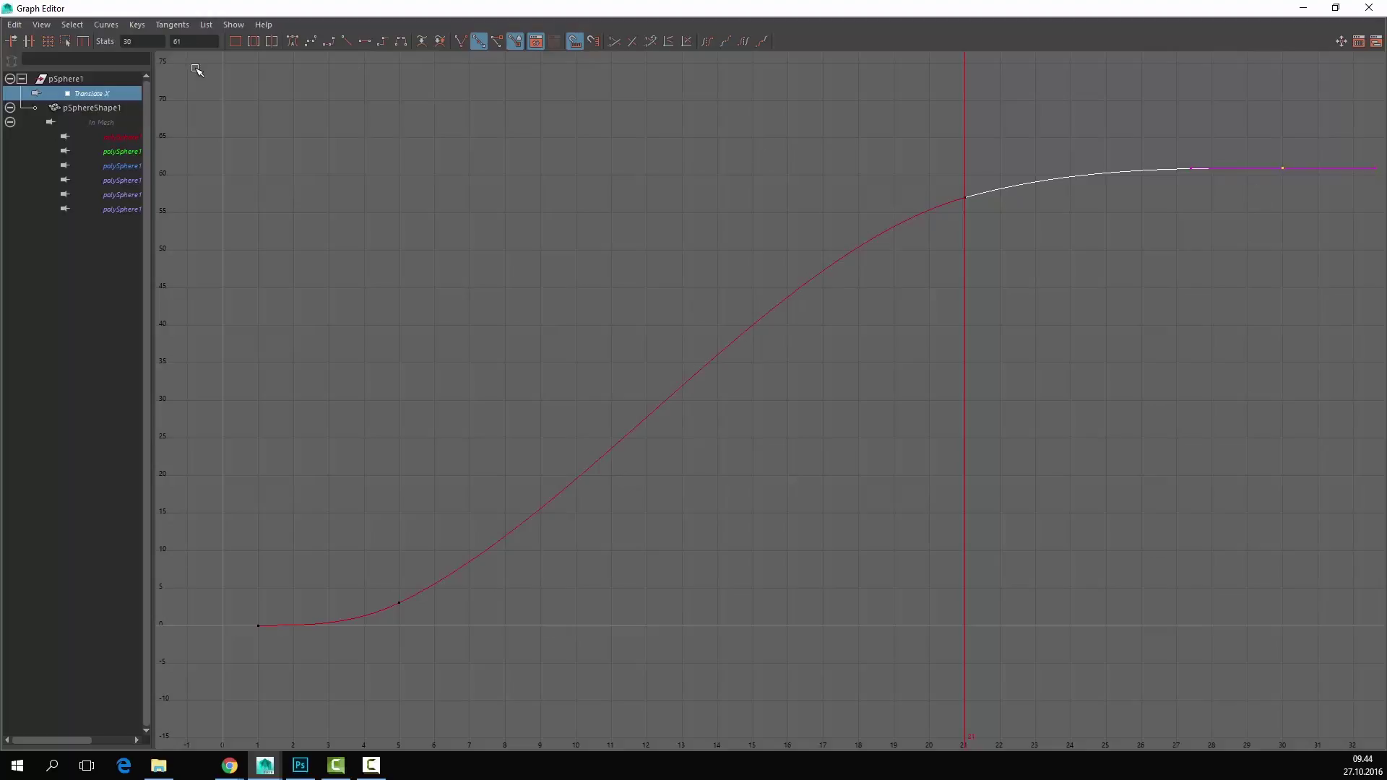
left_click_drag(1046, 128, 952, 214)
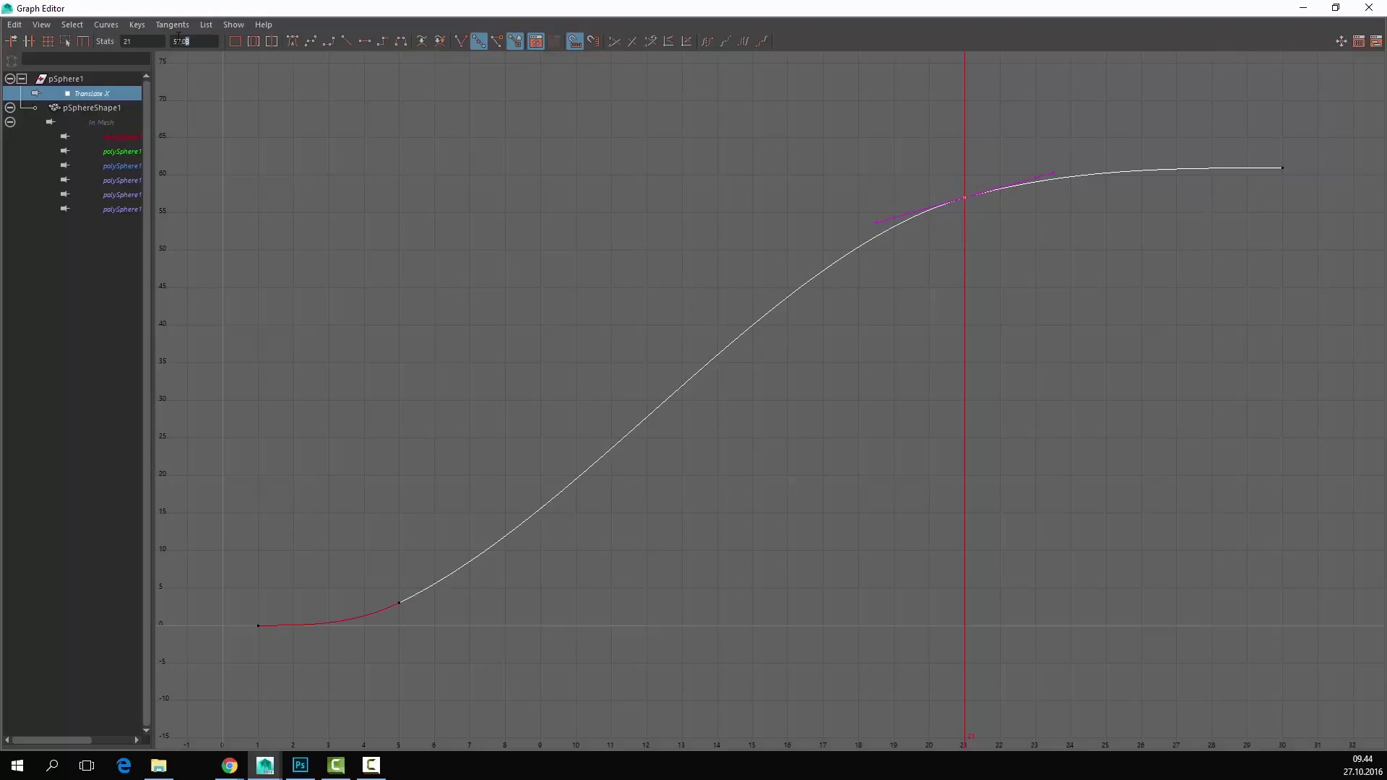
type("65")
key("Return")
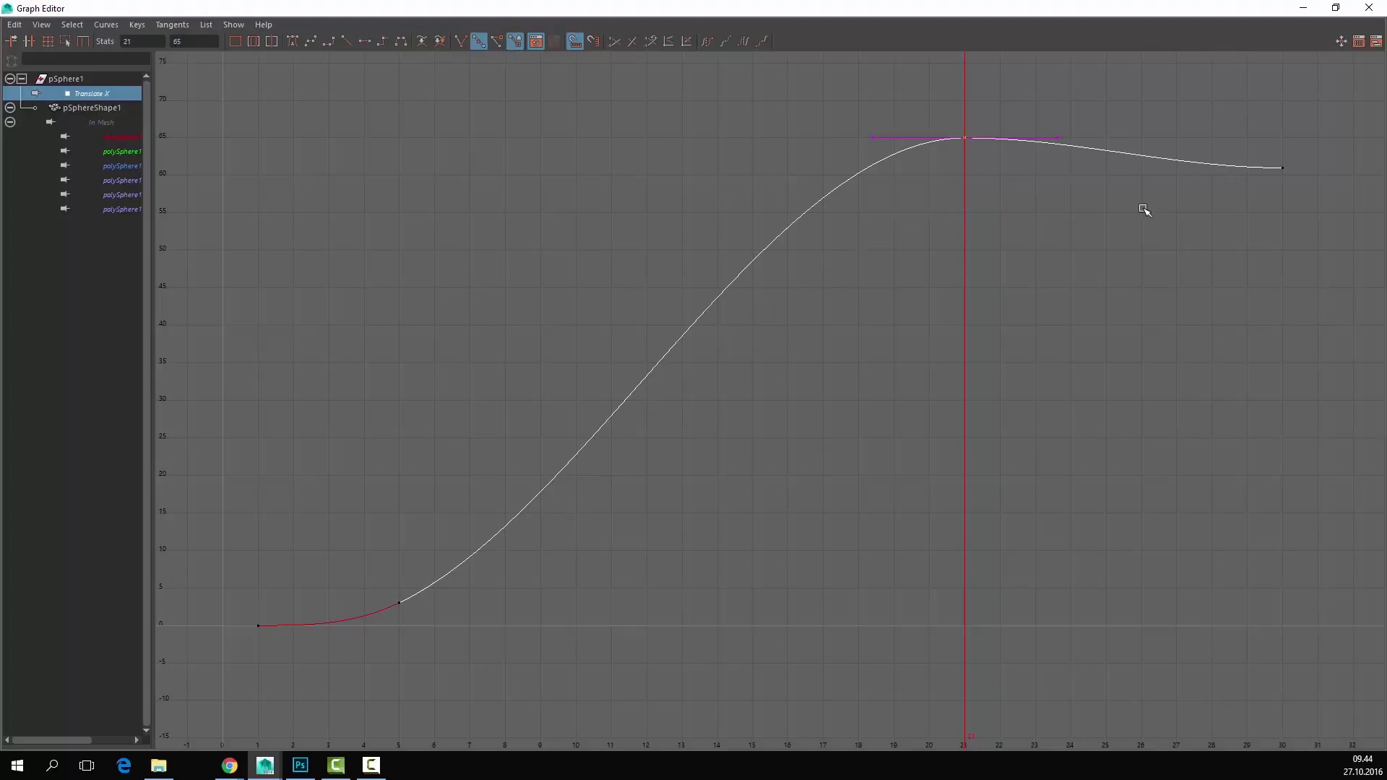
Step: Play back the overshooting motion in the viewport and inspect the Translate X keys at frames 21 and 30 in the Graph Editor
left_click(1304, 8)
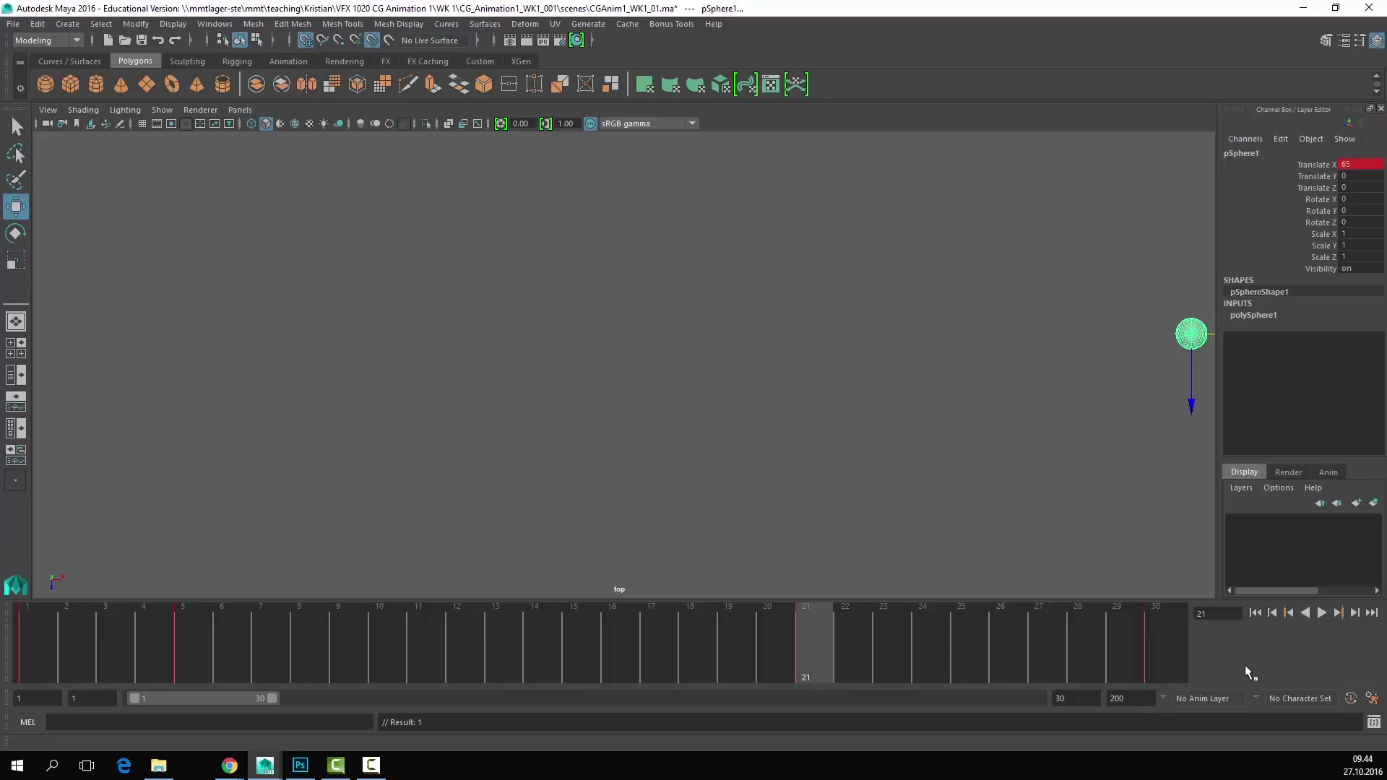
left_click(1321, 612)
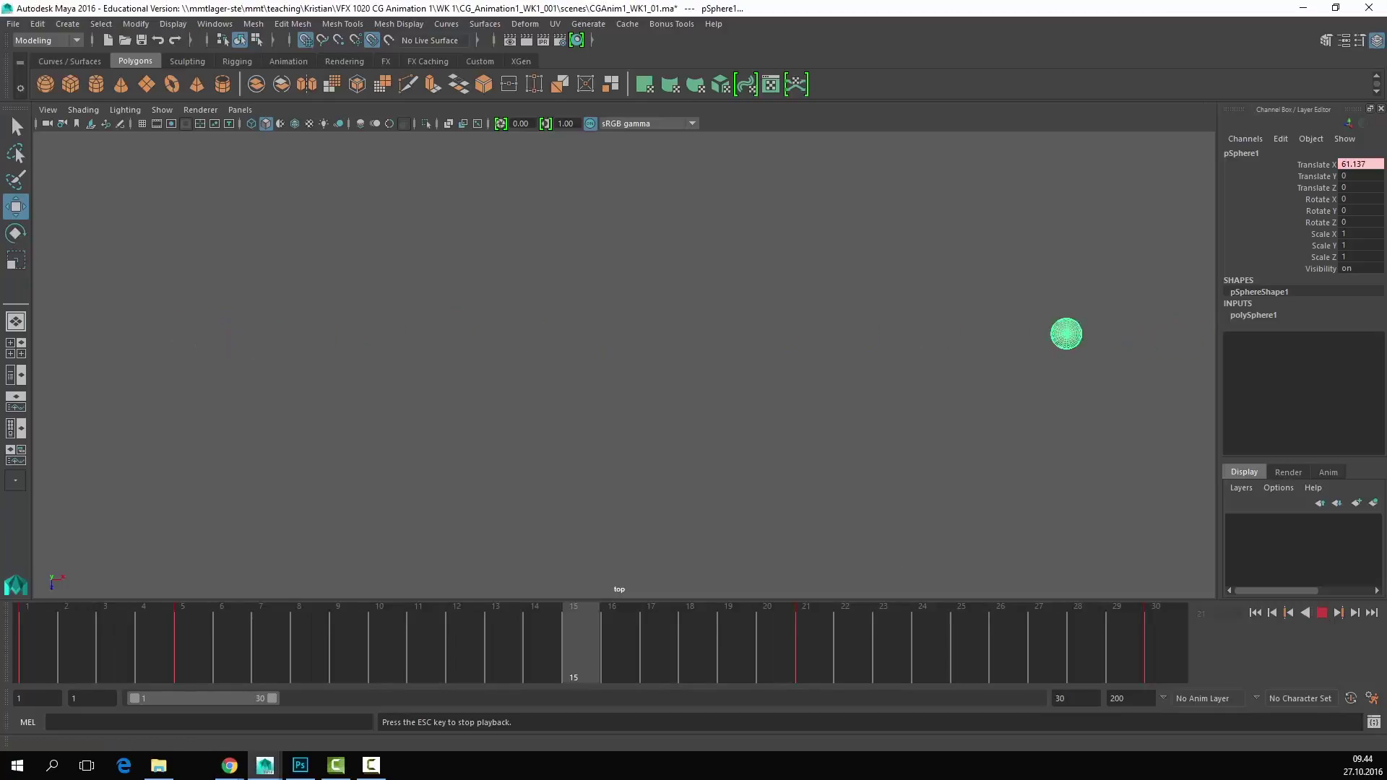
key("alt+Tab")
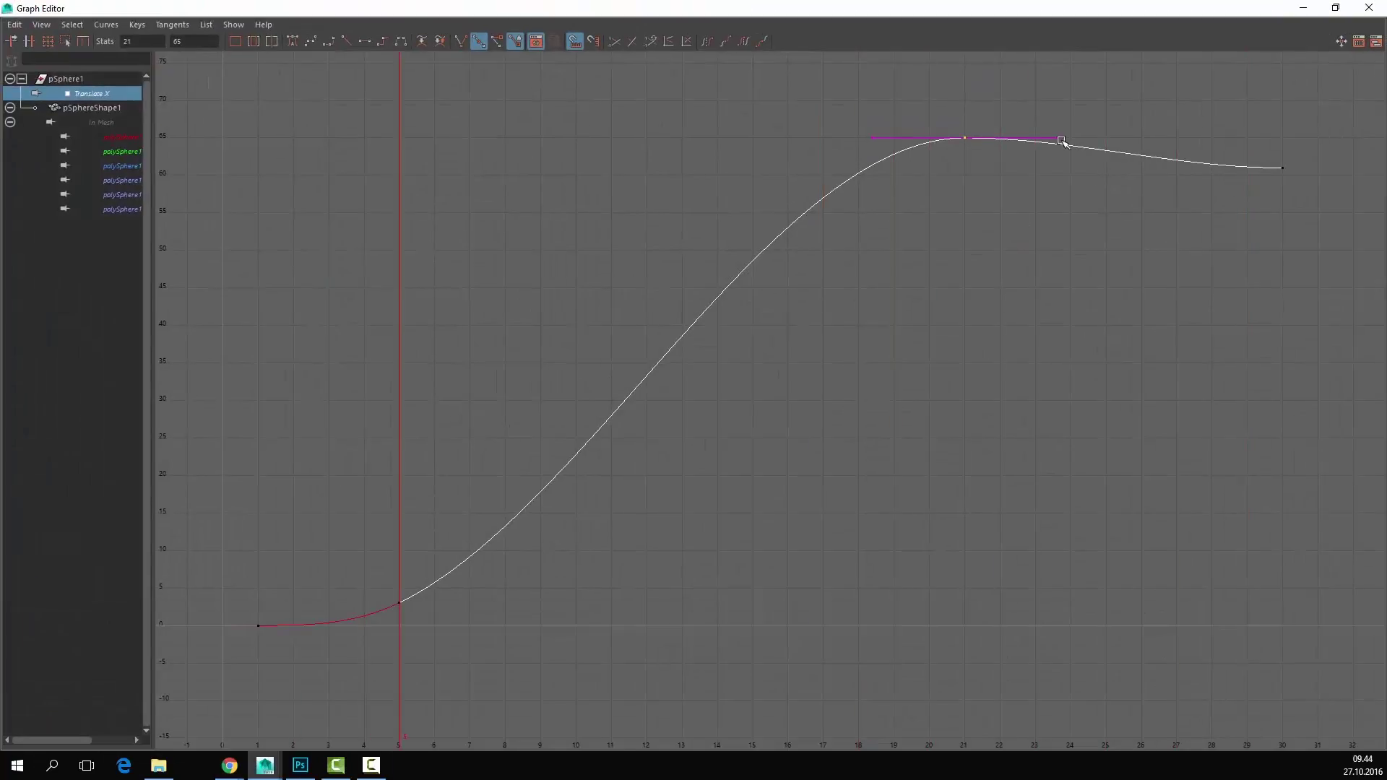
left_click_drag(1291, 127, 1263, 198)
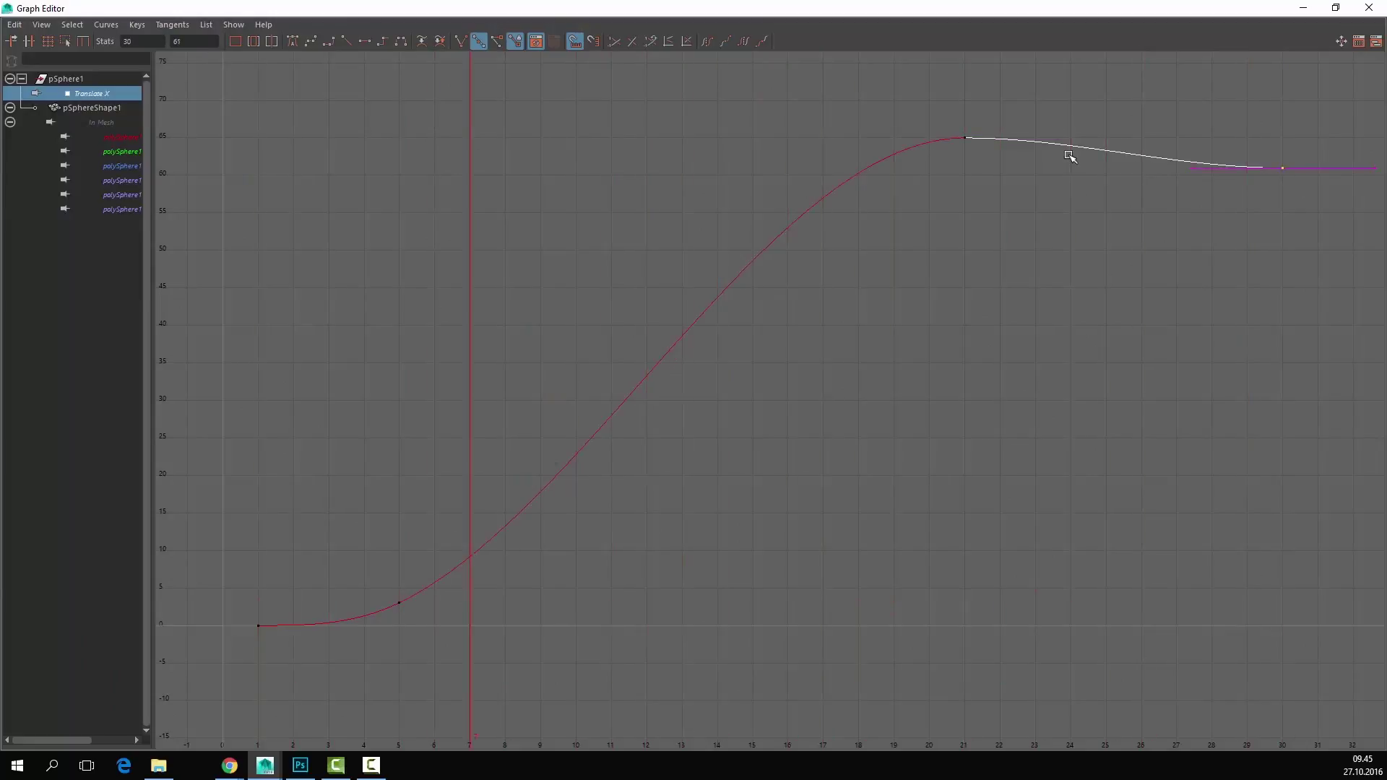
left_click_drag(982, 115, 935, 173)
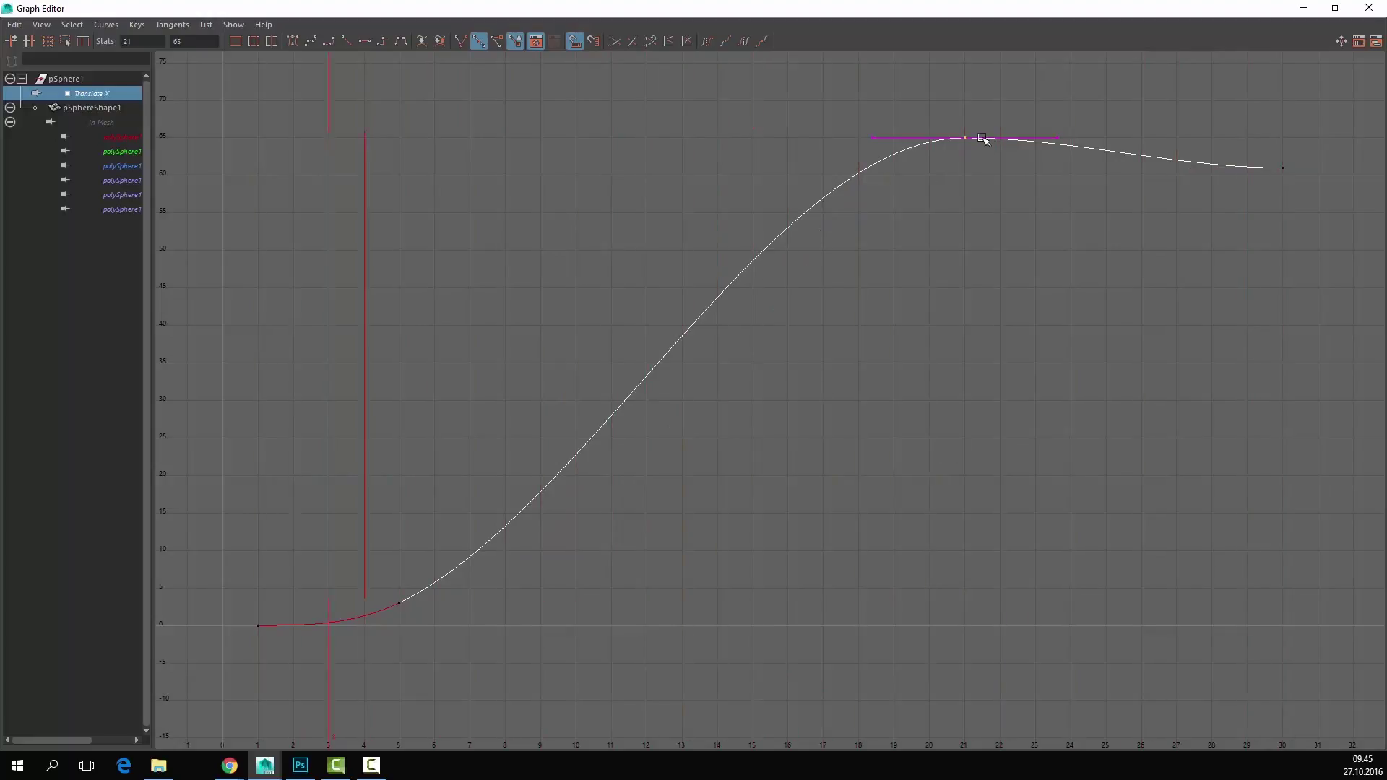
left_click(1302, 10)
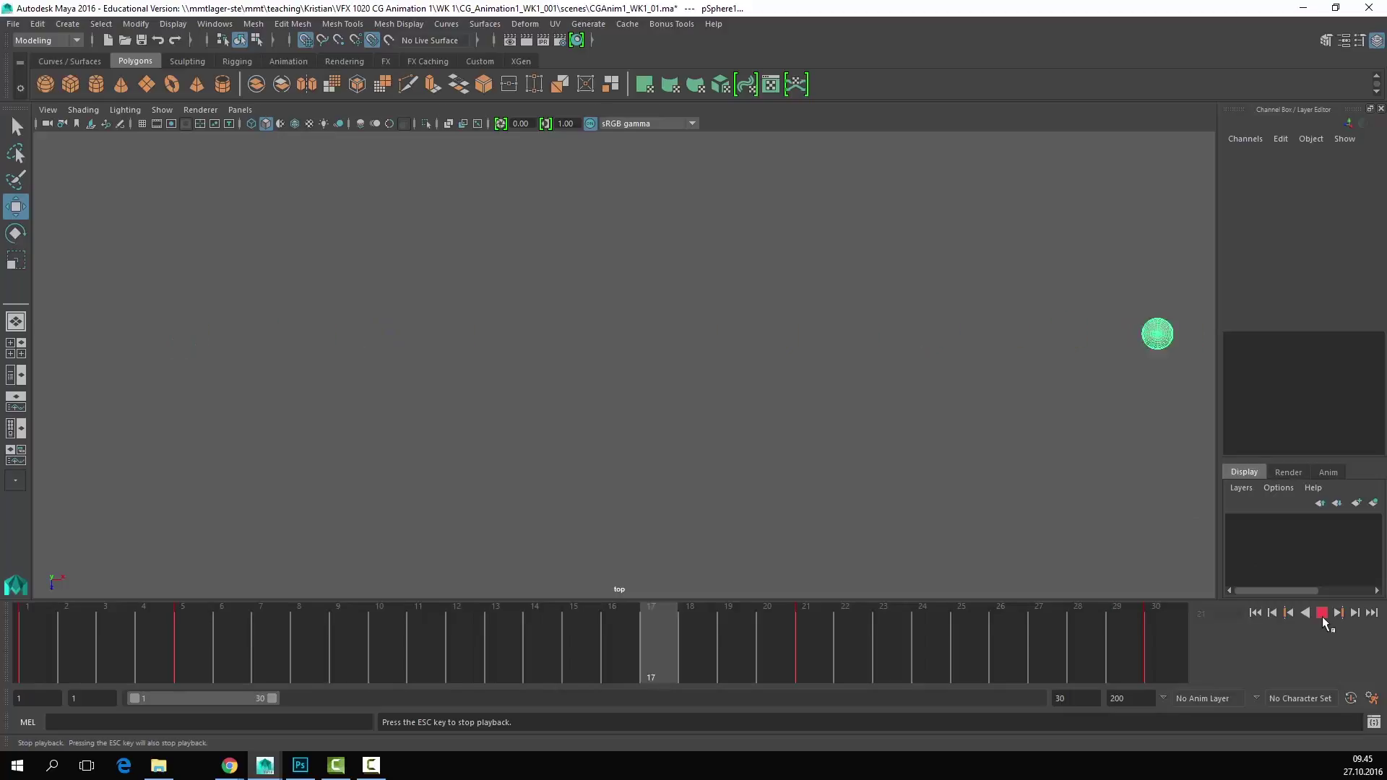
left_click(1322, 616)
Step: Clear the sphere's key at frame 21, go to frame 30 and delete the animated sphere
left_click(799, 636)
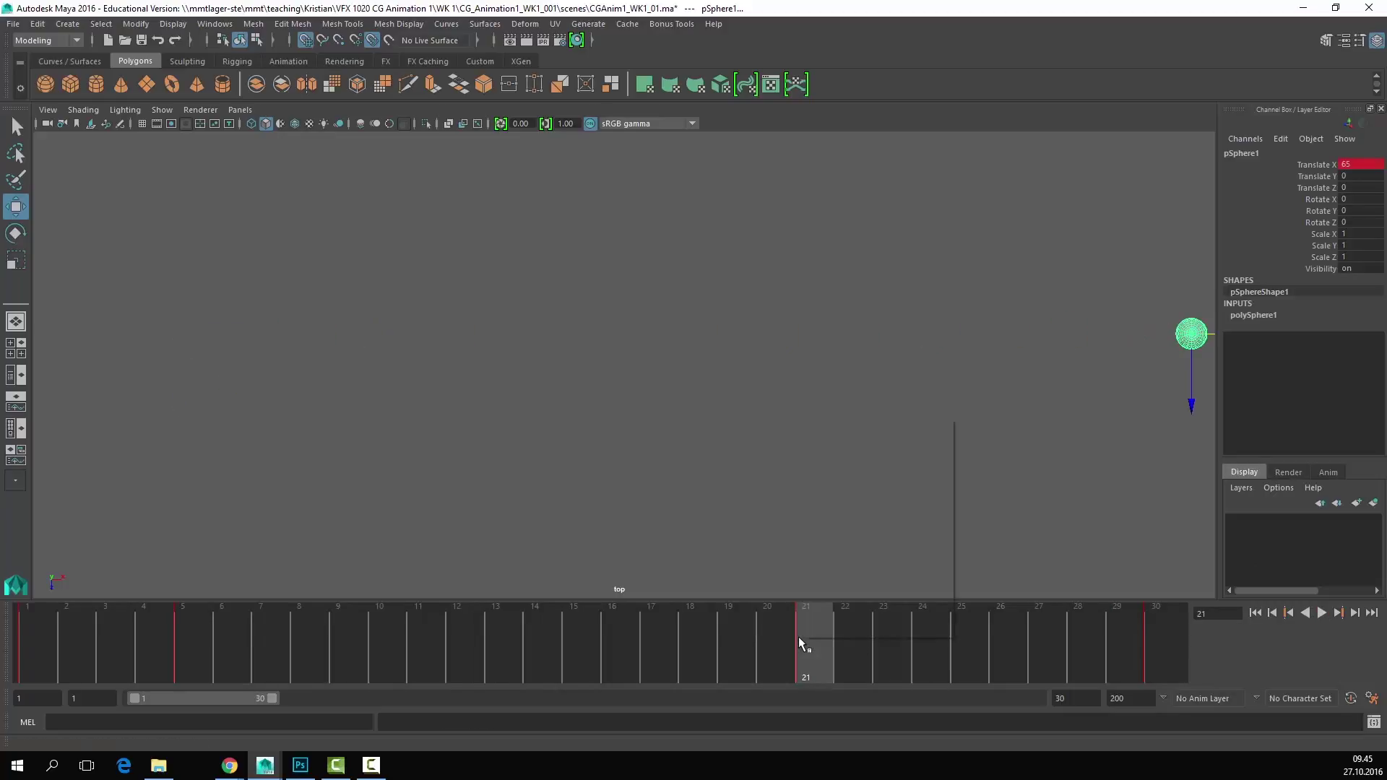
right_click(799, 636)
left_click(870, 474)
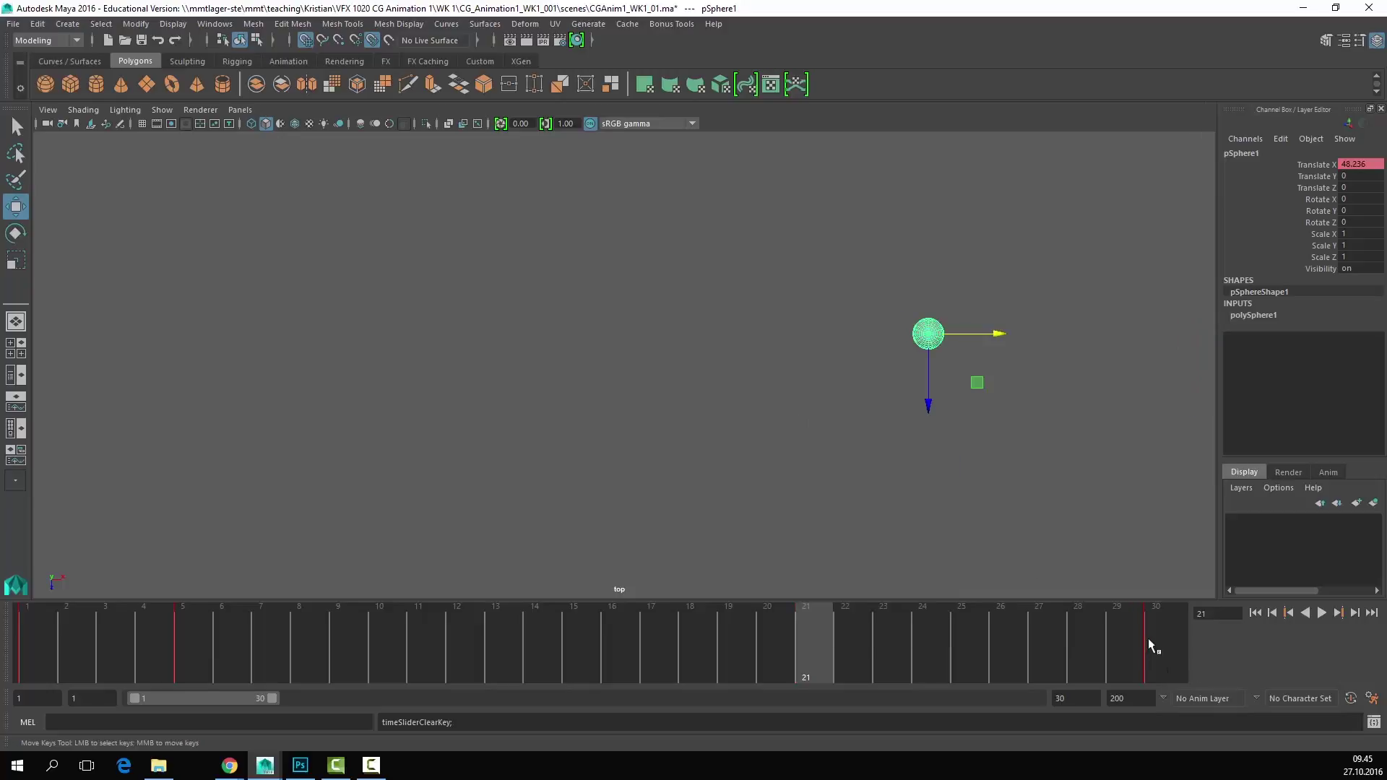
left_click(1148, 638)
key("Delete")
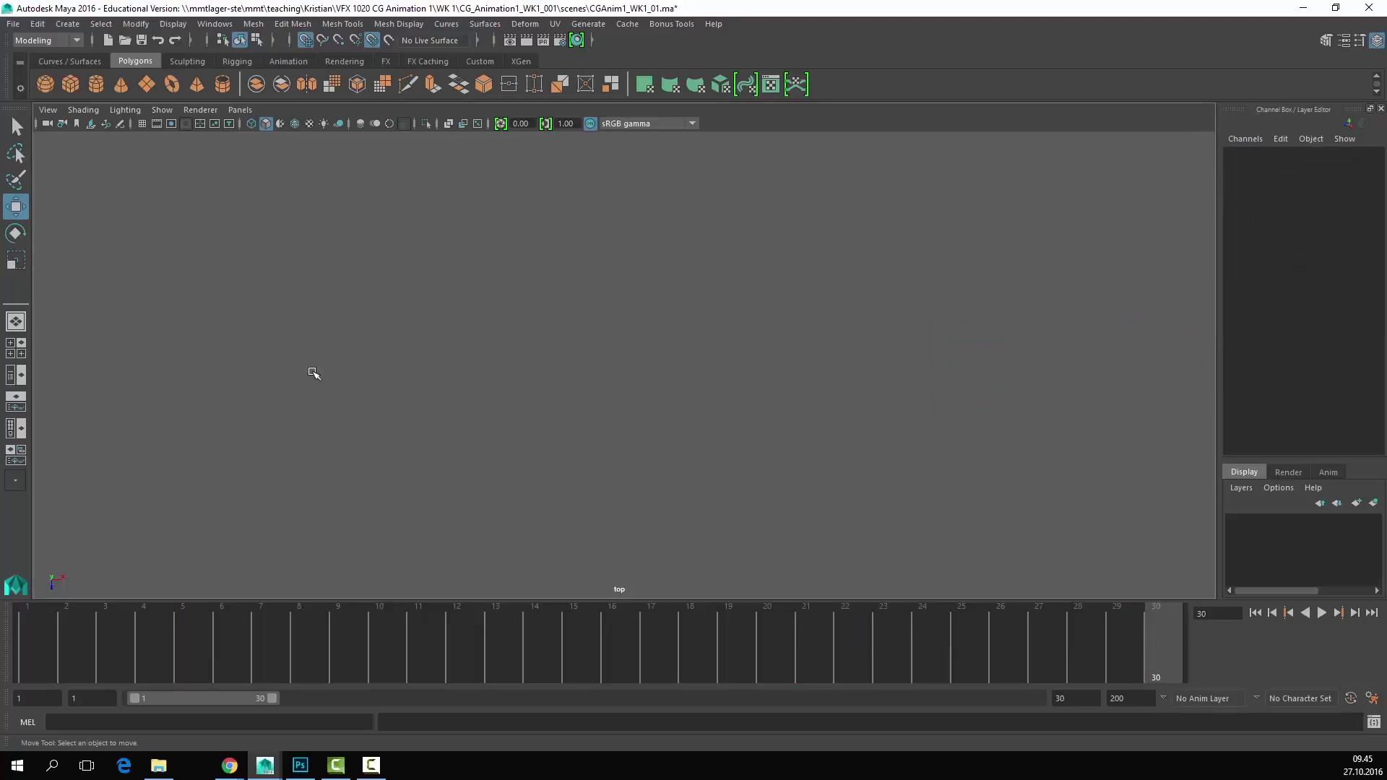
Step: Create a new polygon sphere with radius 1 at the origin and bring it into view
left_click(55, 93)
middle_click_drag(553, 367, 927, 374, "alt")
middle_click_drag(764, 310, 779, 369, "alt")
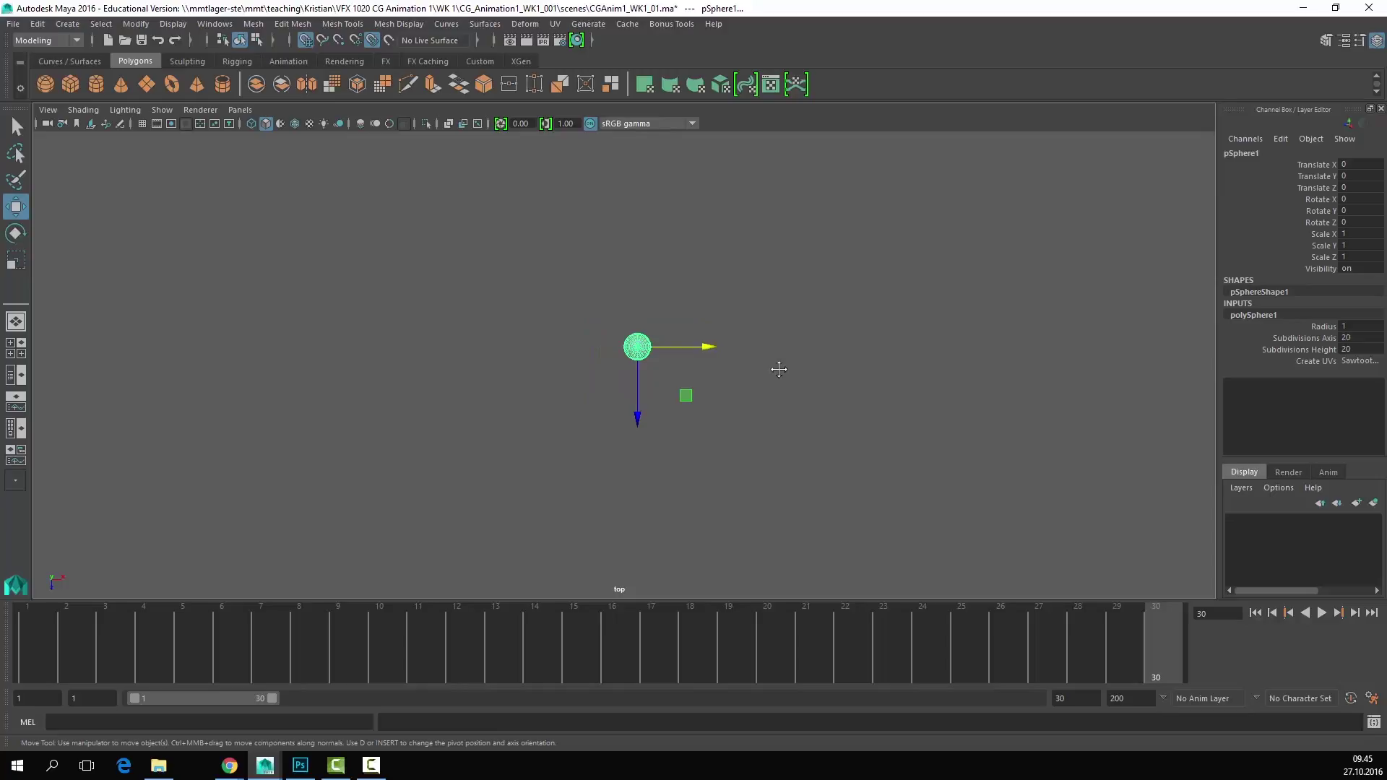
Step: Duplicate the sphere twice with grid snapping, placing the copies at Translate Z 3 and 6
key("ctrl+d")
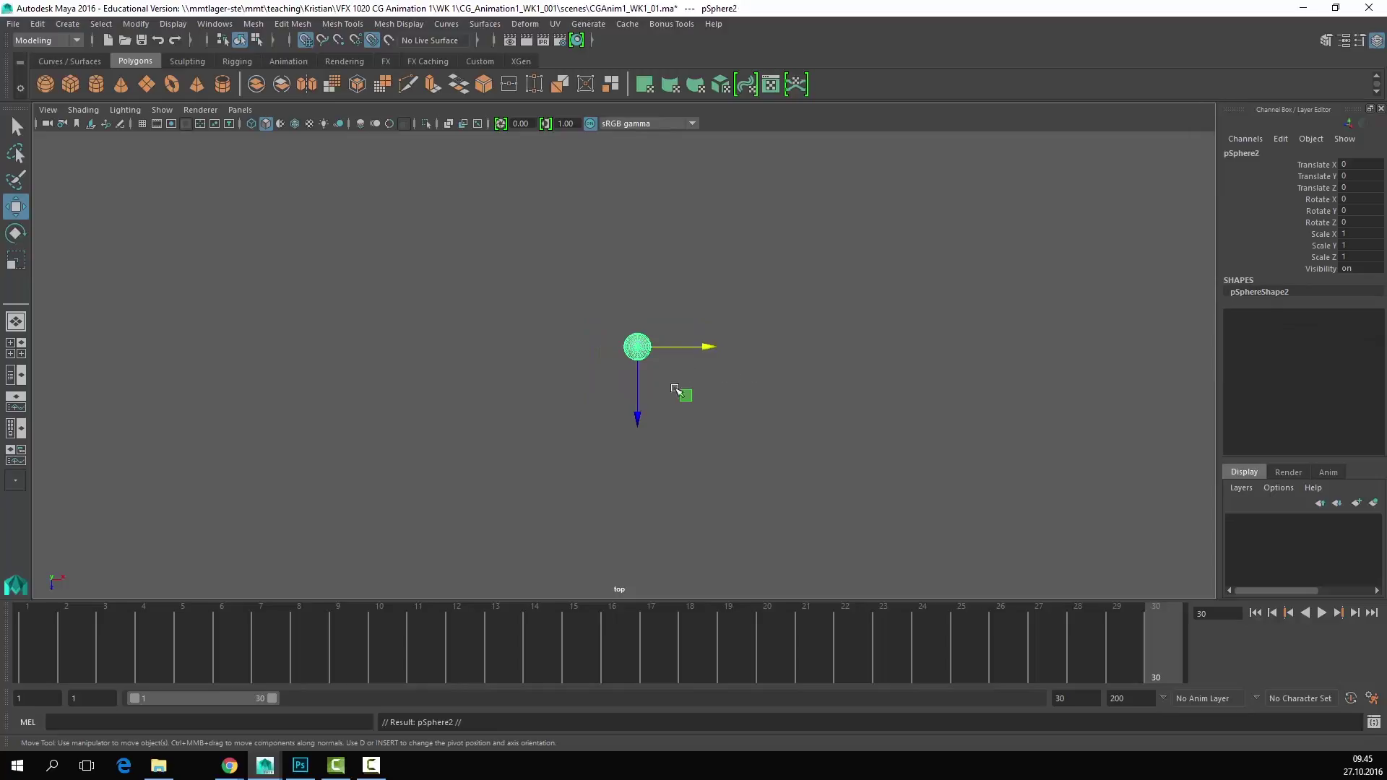
key("x")
mouse_move(639, 411)
left_mouse_down()
mouse_move(639, 375)
mouse_move(643, 386)
left_mouse_up()
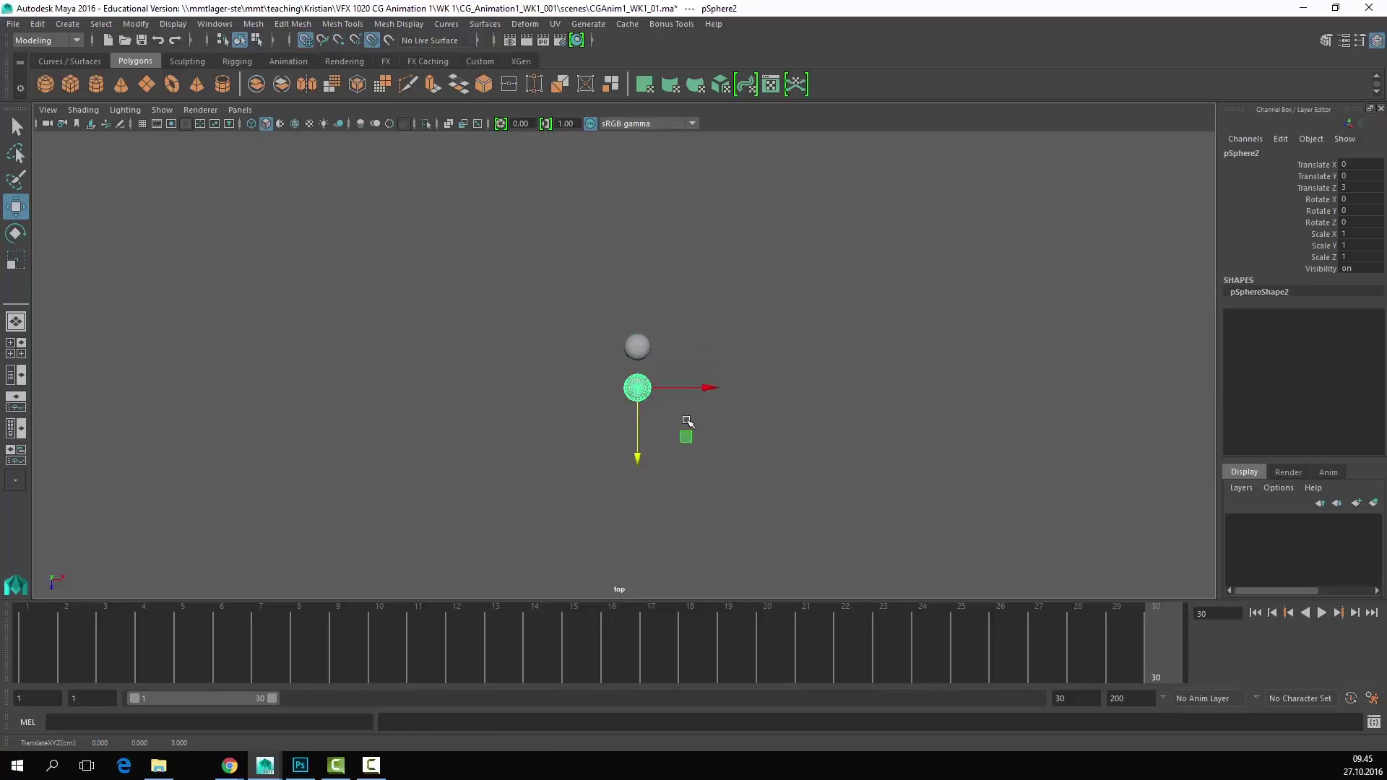
key("ctrl+d")
left_click_drag(641, 463, 653, 427)
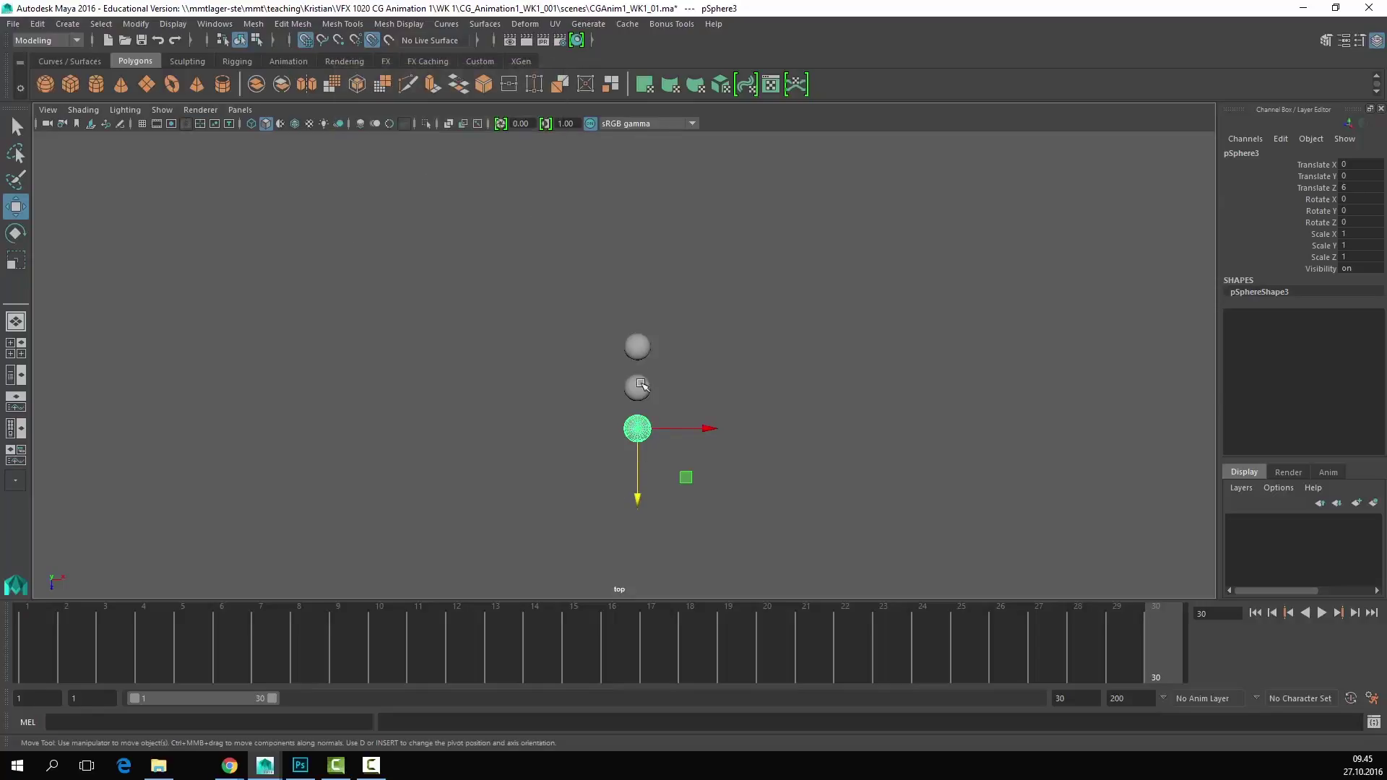
Step: Duplicate the original sphere at the origin and place the copy at Translate Z -3
left_click(637, 346)
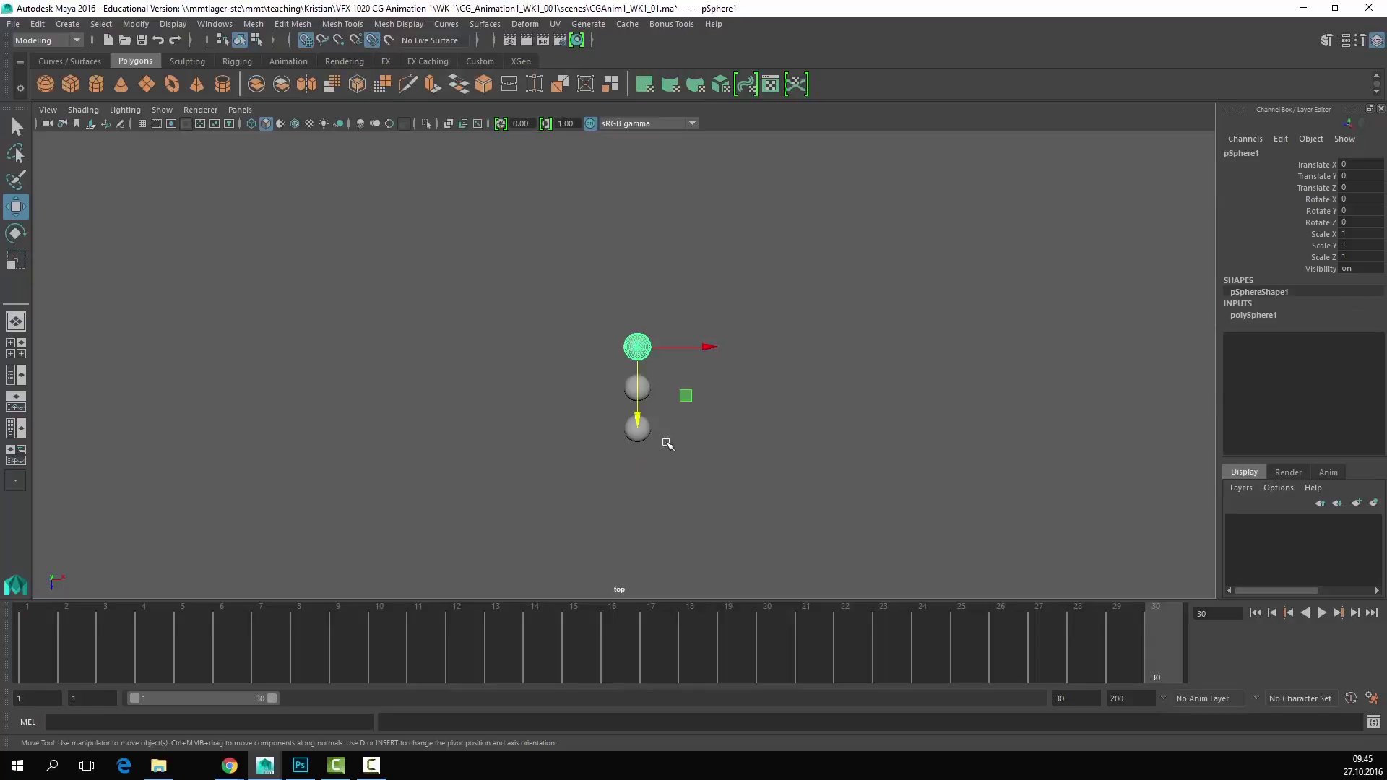
key("x")
left_click_drag(639, 410, 640, 344)
key("ctrl+d")
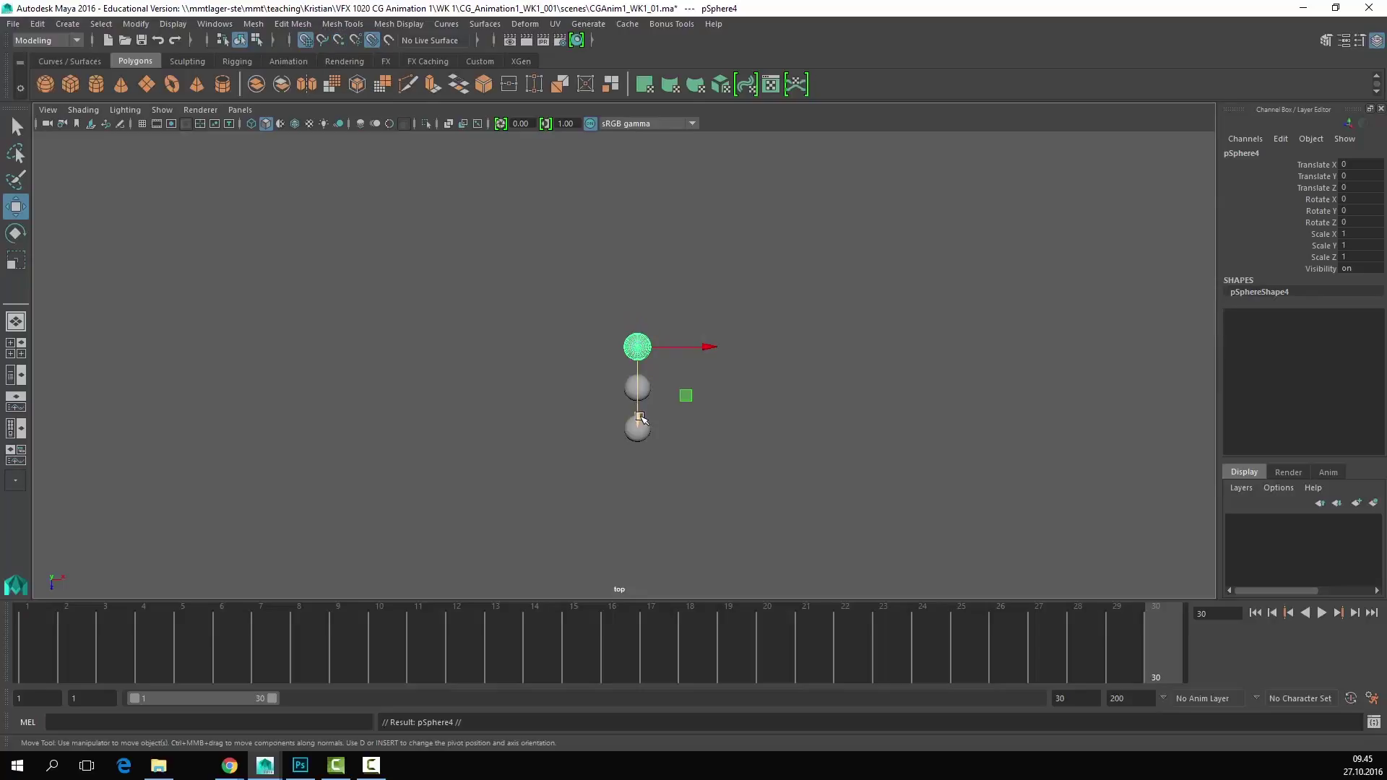
left_click_drag(639, 417, 637, 378)
key("ctrl+d")
key("ctrl+z")
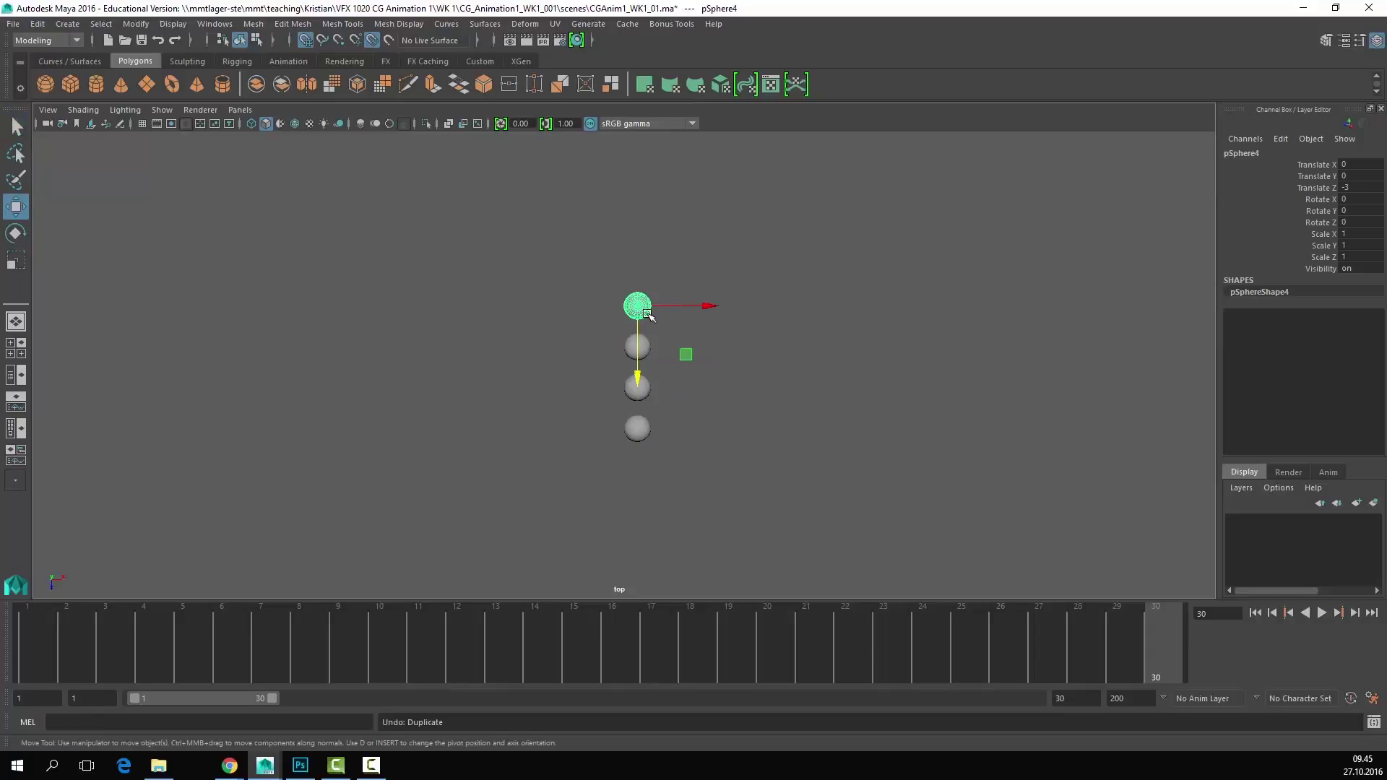
left_click_drag(639, 375, 640, 373)
key("ctrl+z")
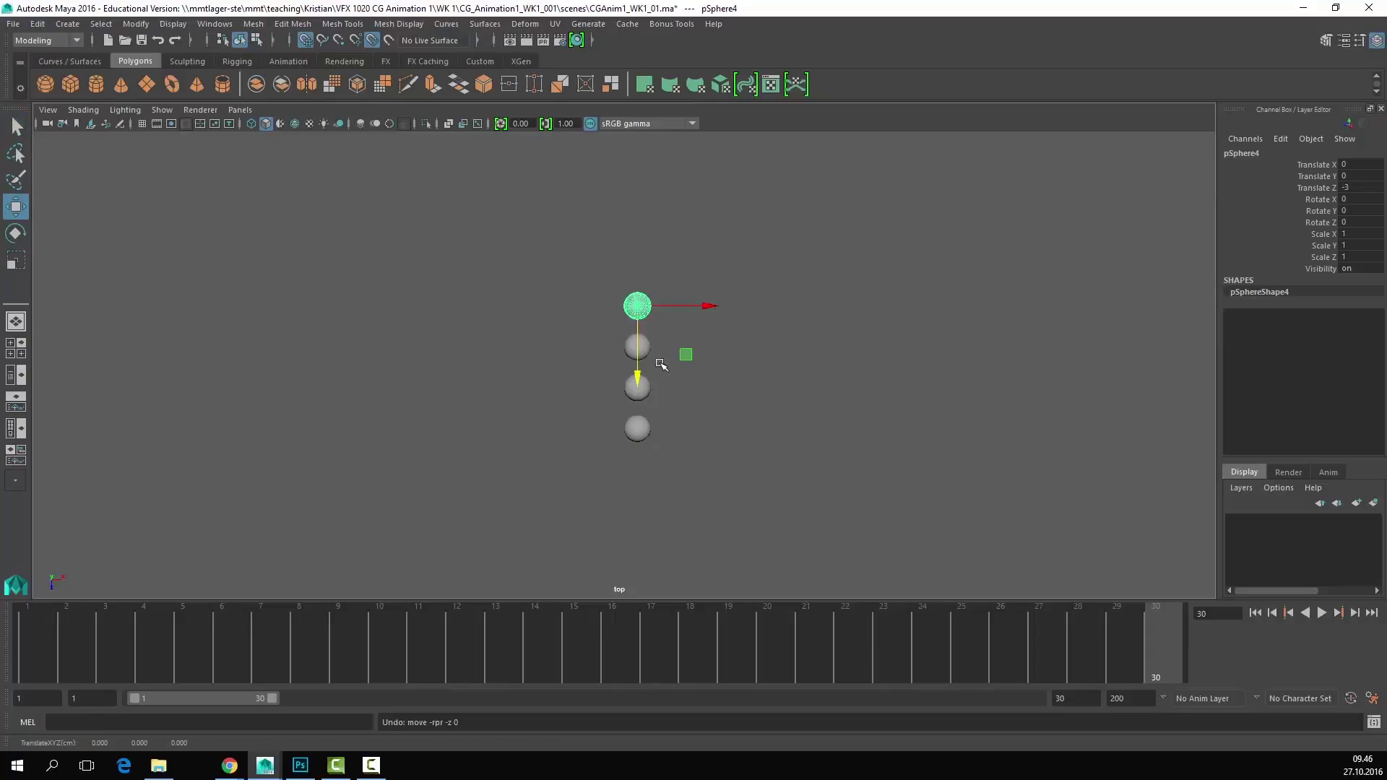
Step: Duplicate the sphere at Translate Z -3, place the copy at Translate Z -6 and clear the selection
key("ctrl+d")
left_click_drag(639, 377, 637, 336)
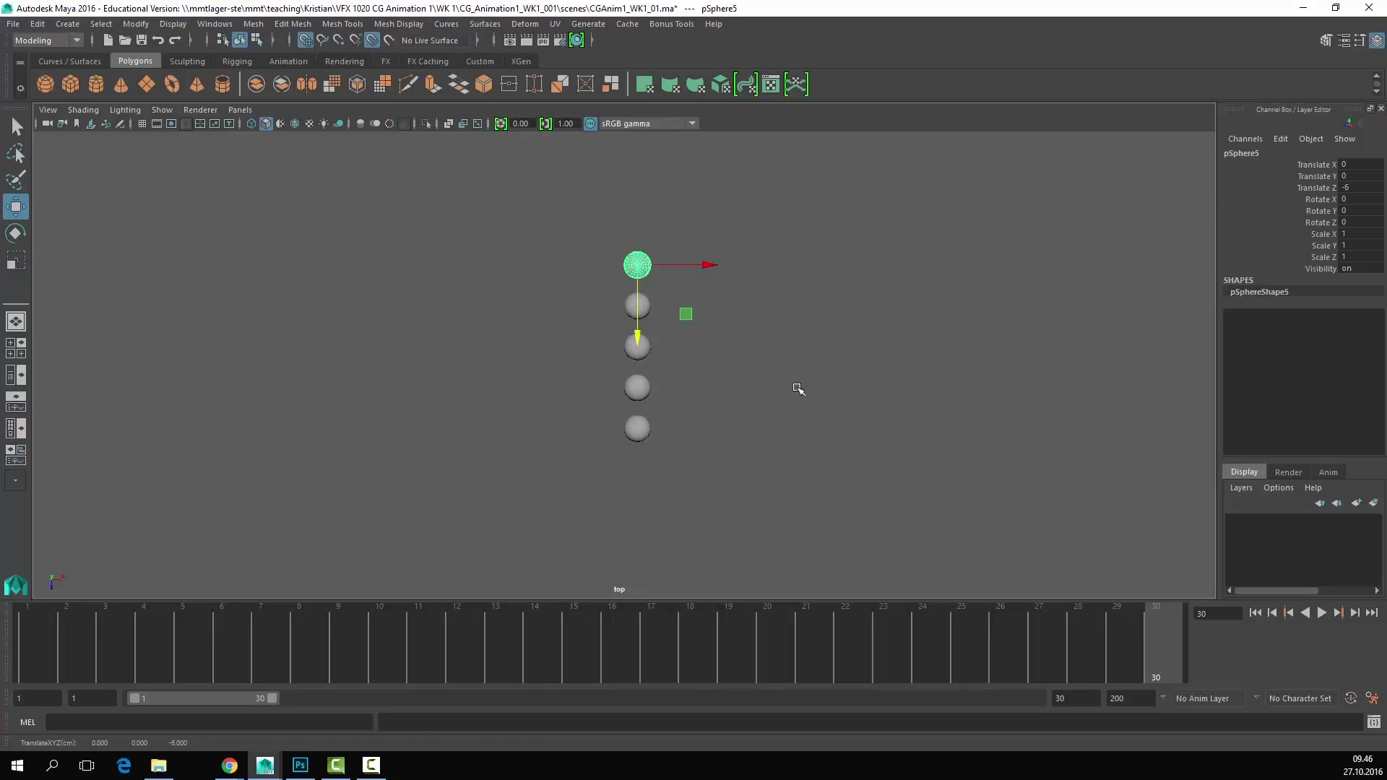
left_click(798, 389)
Step: Spread the five spheres evenly along Z, with the lowest at Translate Z 12 and the middle one at 2
middle_click_drag(777, 378, 464, 353, "alt")
left_click(320, 256)
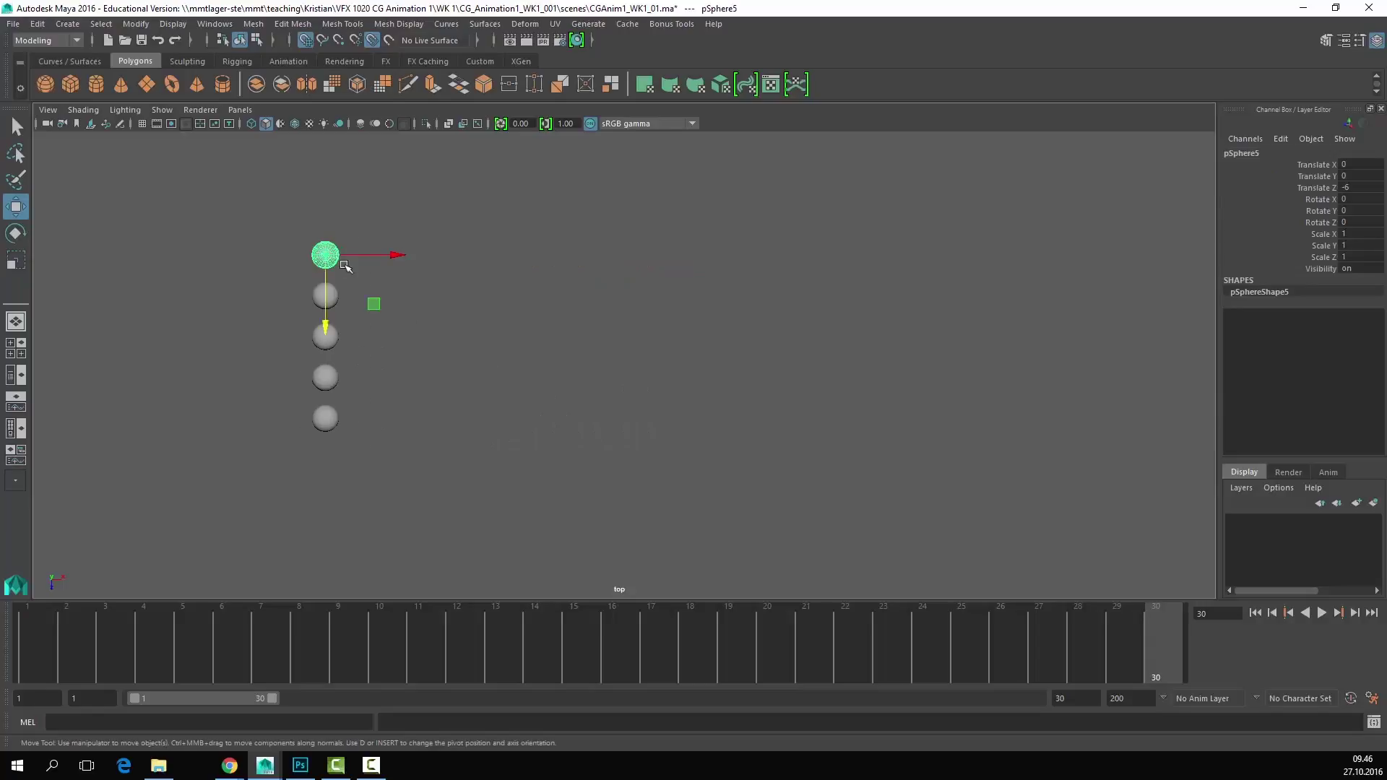
left_click_drag(327, 325, 323, 276)
left_click(322, 343)
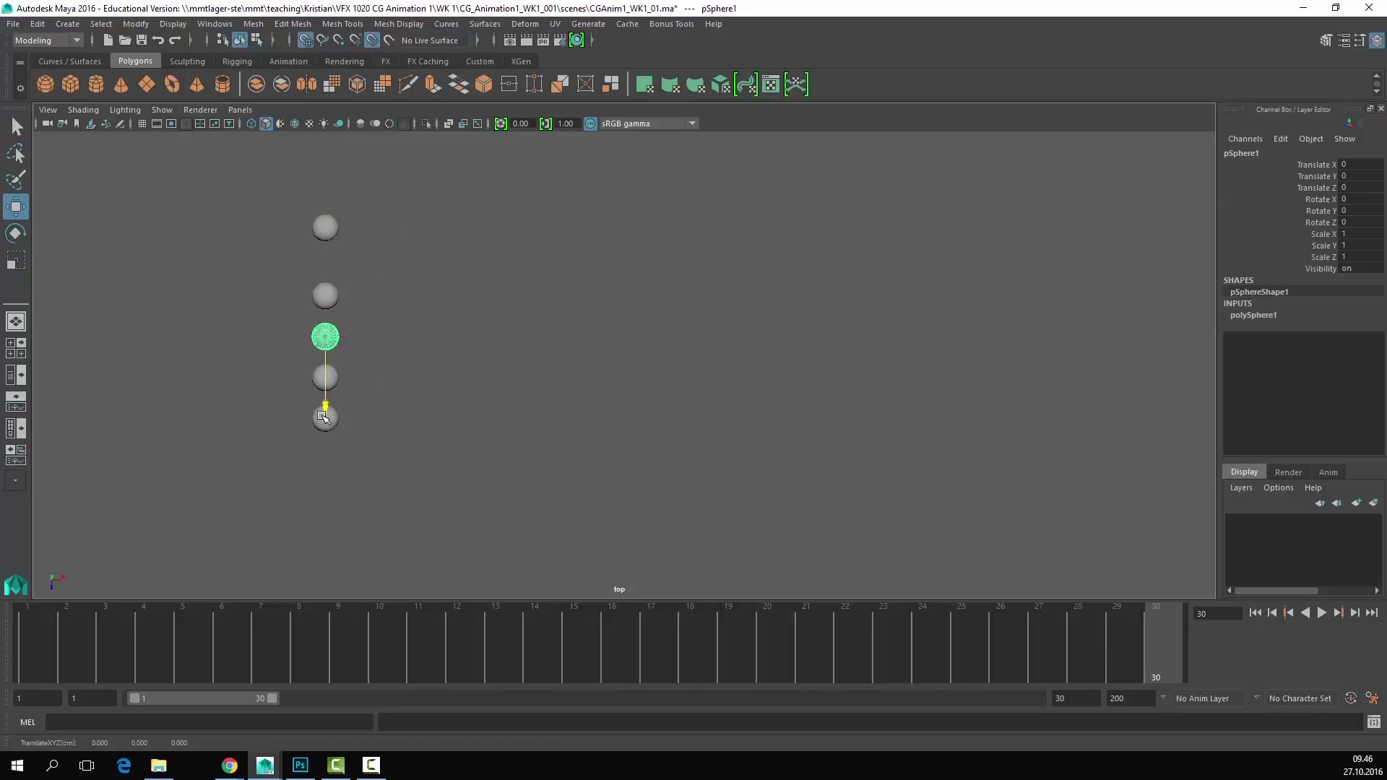
left_click(325, 419)
left_click_drag(329, 490, 325, 504)
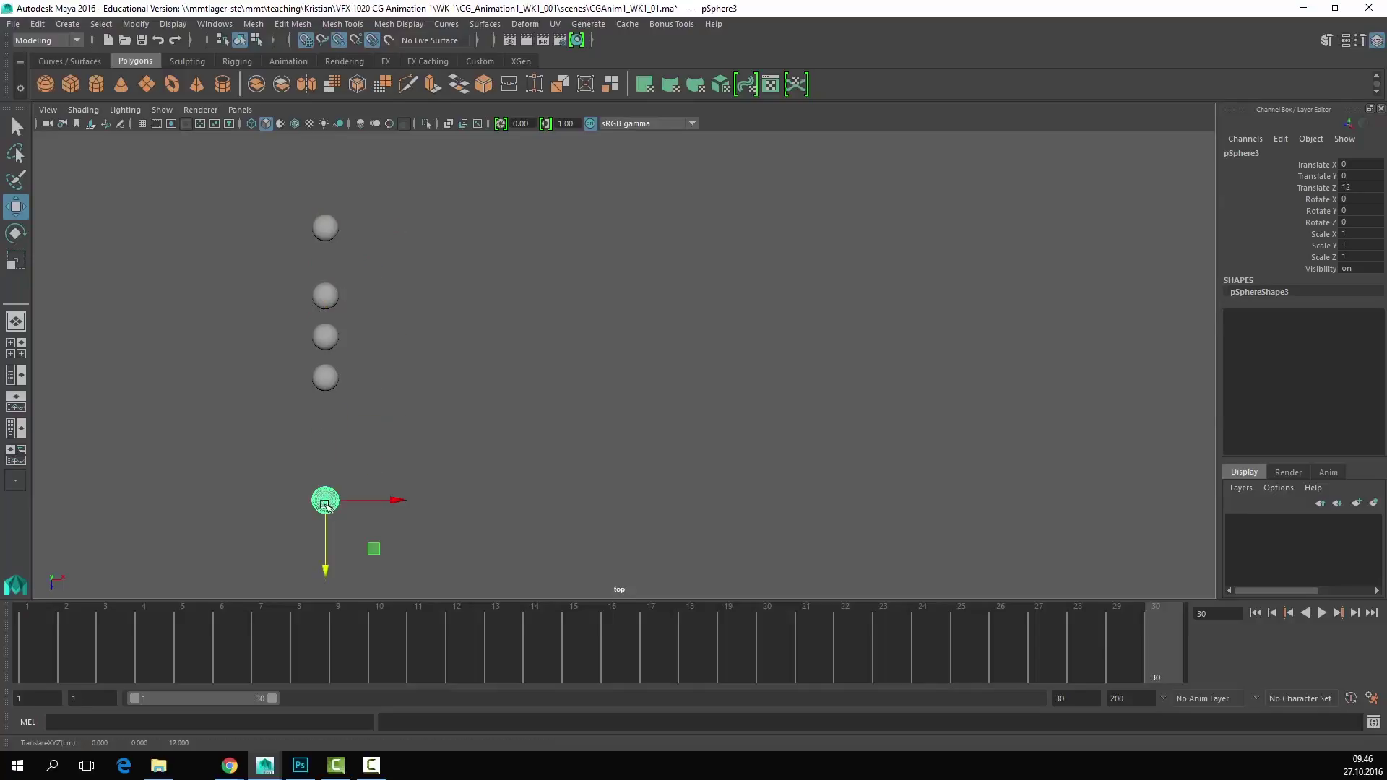
left_click(327, 376)
mouse_move(327, 377)
left_mouse_down()
mouse_move(327, 462)
mouse_move(326, 363)
left_mouse_up()
left_click(325, 336)
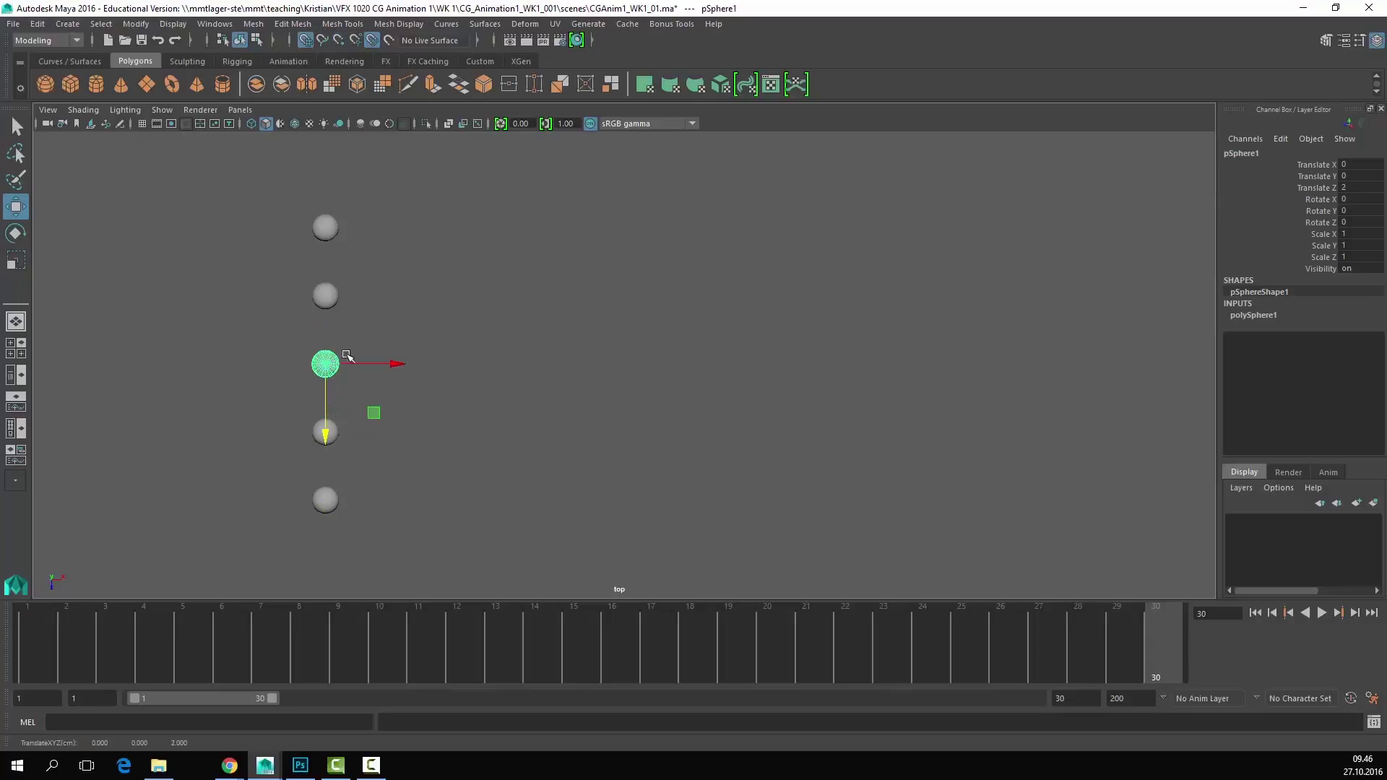
Step: Deselect the spheres and open the Hypershade
left_click(646, 628)
left_click(518, 656)
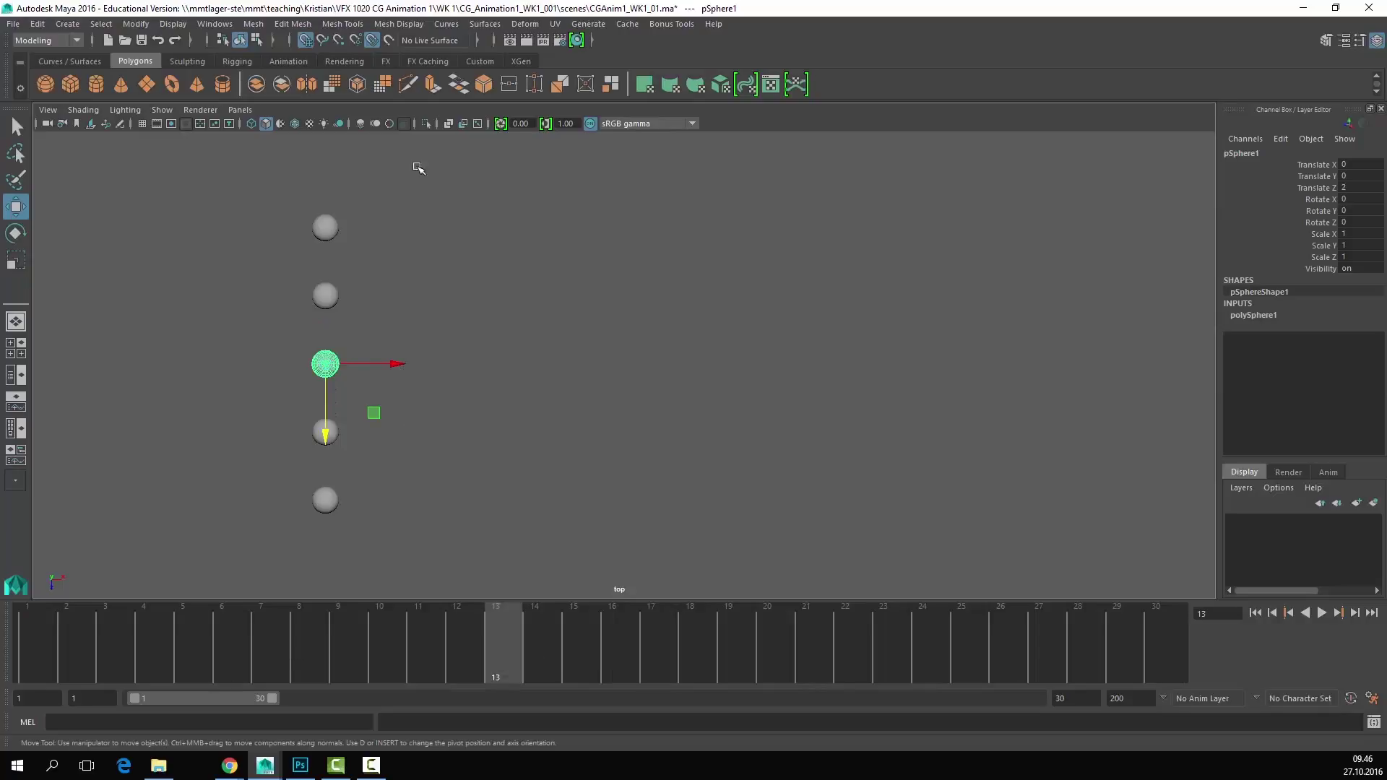
left_click(397, 211)
left_click(214, 24)
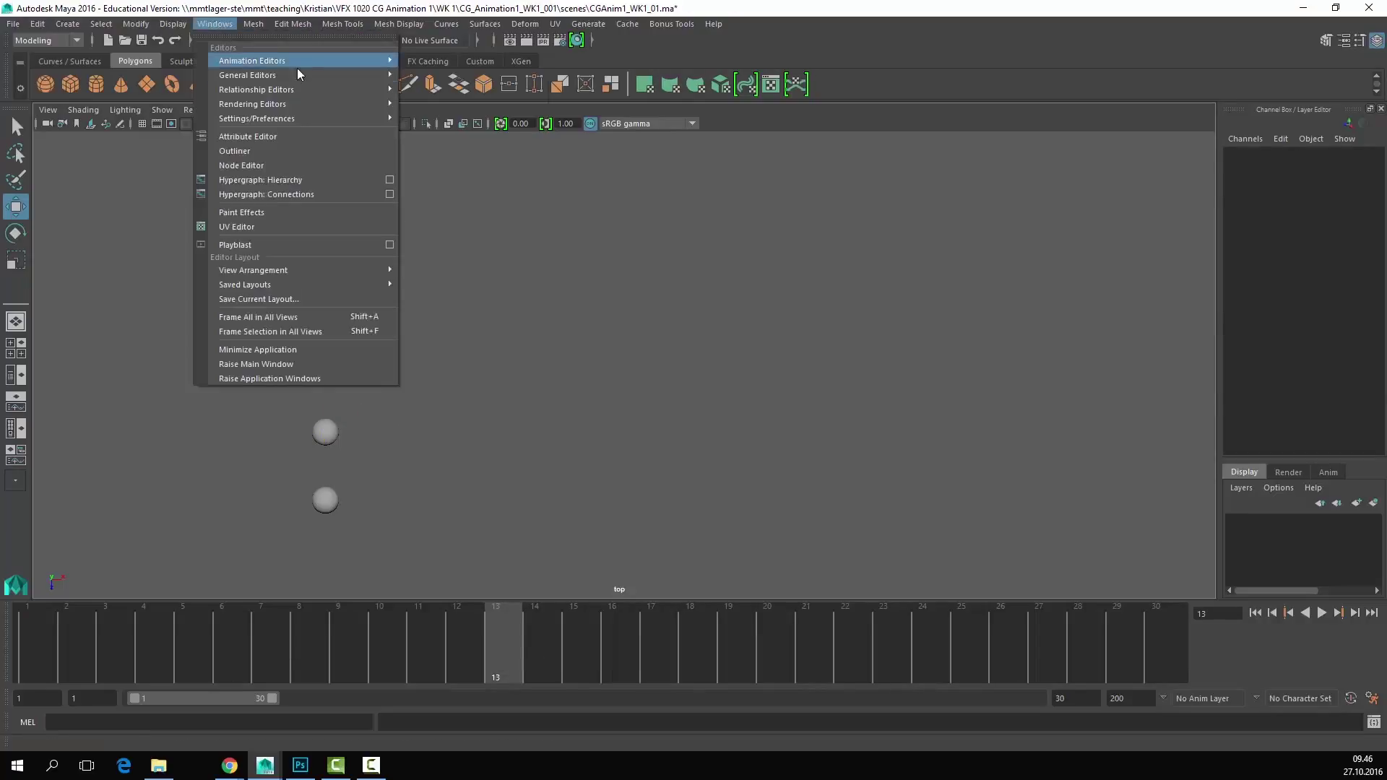
mouse_move(330, 57)
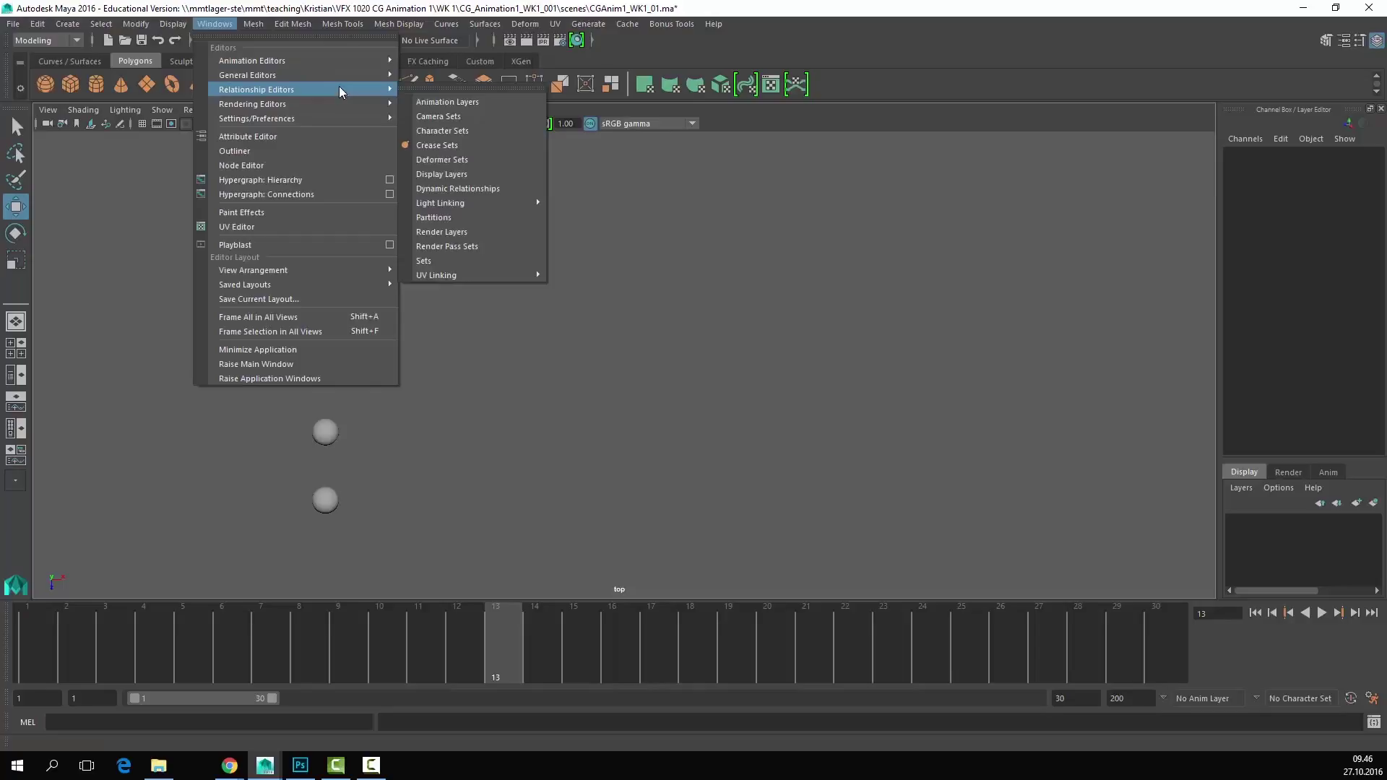
mouse_move(347, 117)
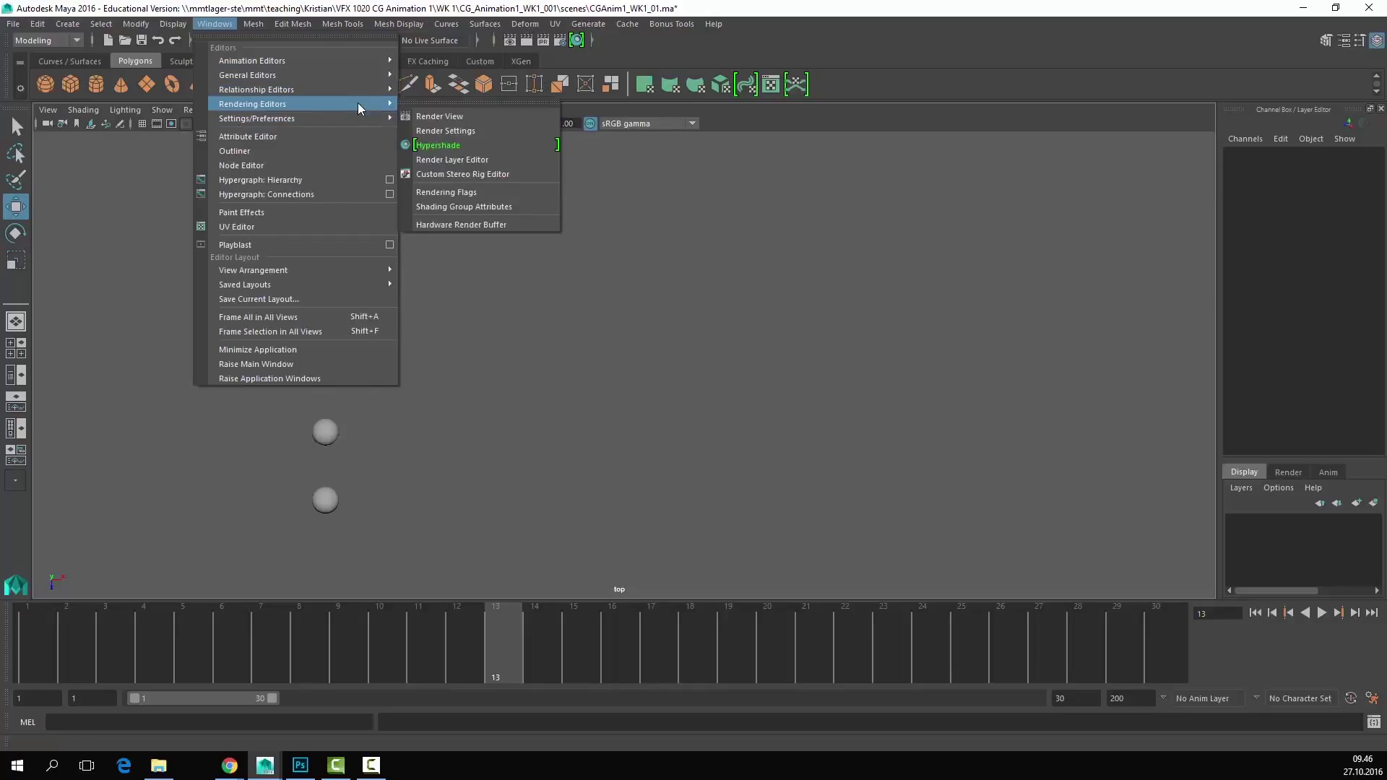
left_click(475, 144)
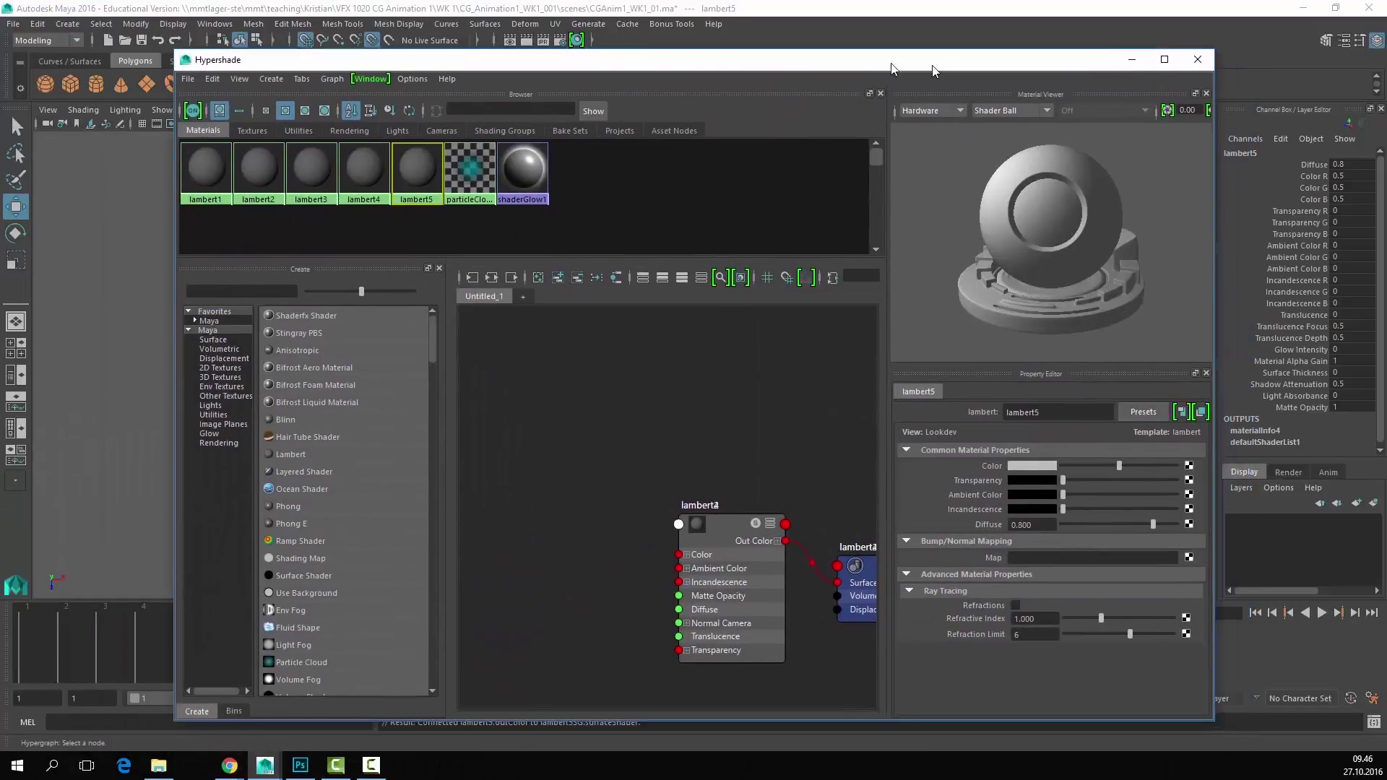
Step: Change the color of the lambert1 material to a fully saturated bright yellow
left_click(166, 178)
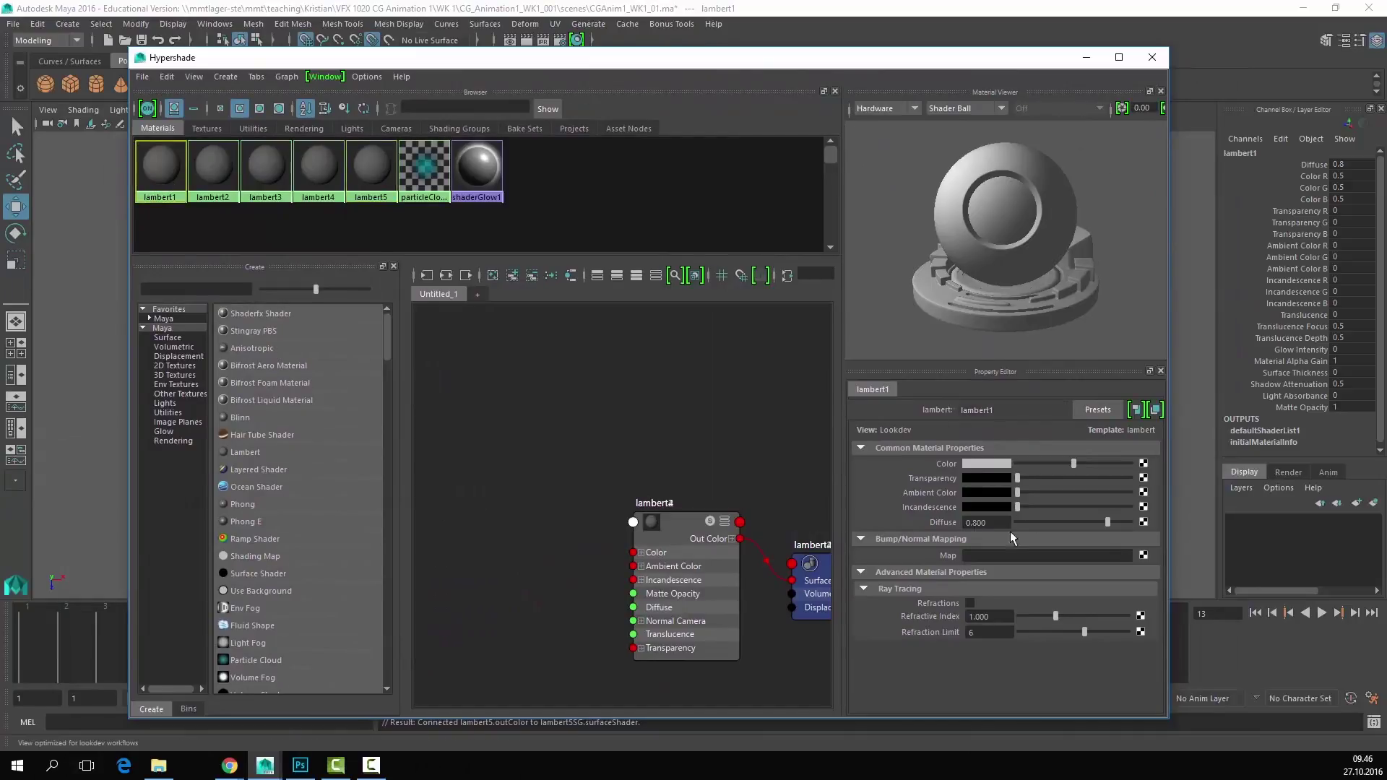
left_click(997, 466)
left_click(925, 507)
left_click_drag(939, 525, 1026, 526)
left_click(1025, 546)
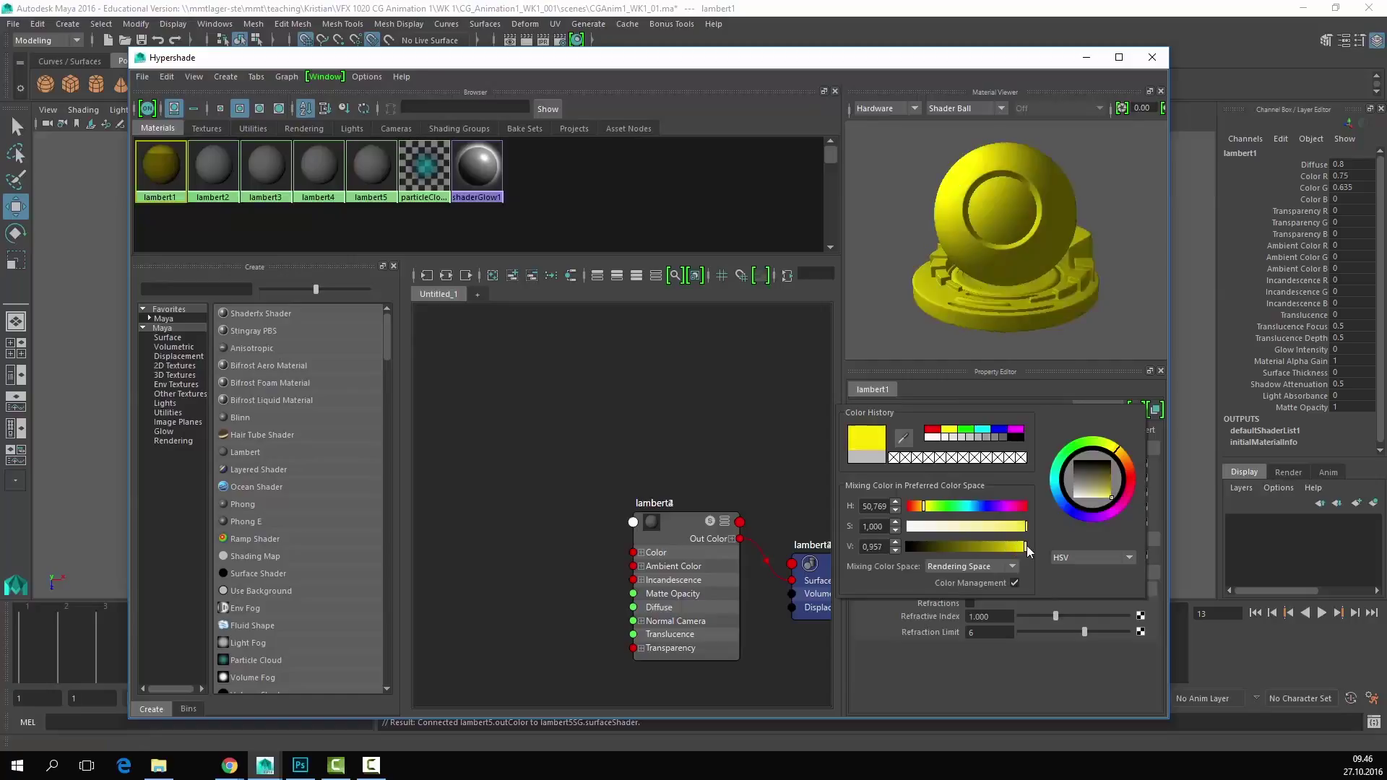
Step: Change the color of lambert2 to a deep green and the color of lambert3 to a saturated blue
left_click(213, 168)
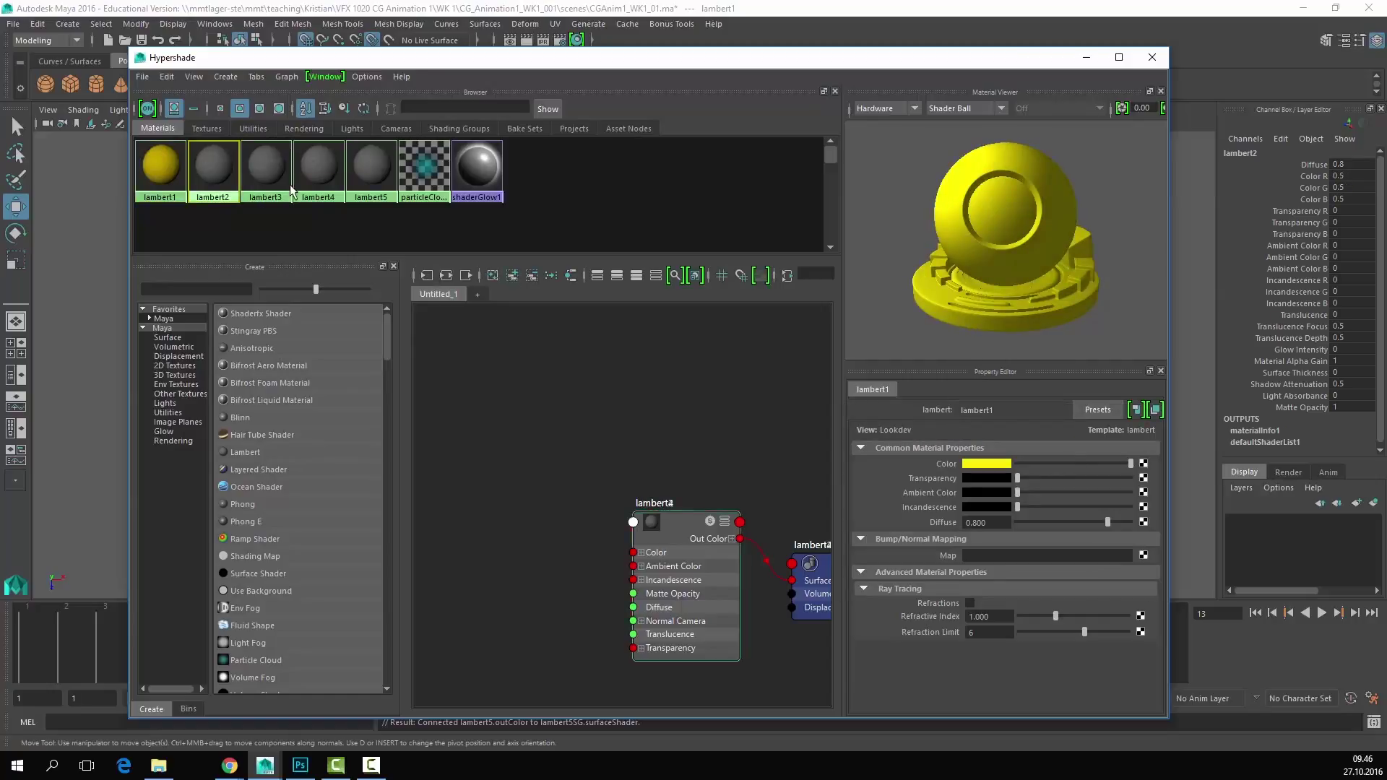
left_click(968, 464)
left_click(952, 504)
mouse_move(973, 524)
left_mouse_down()
mouse_move(1041, 528)
mouse_move(979, 549)
left_mouse_up()
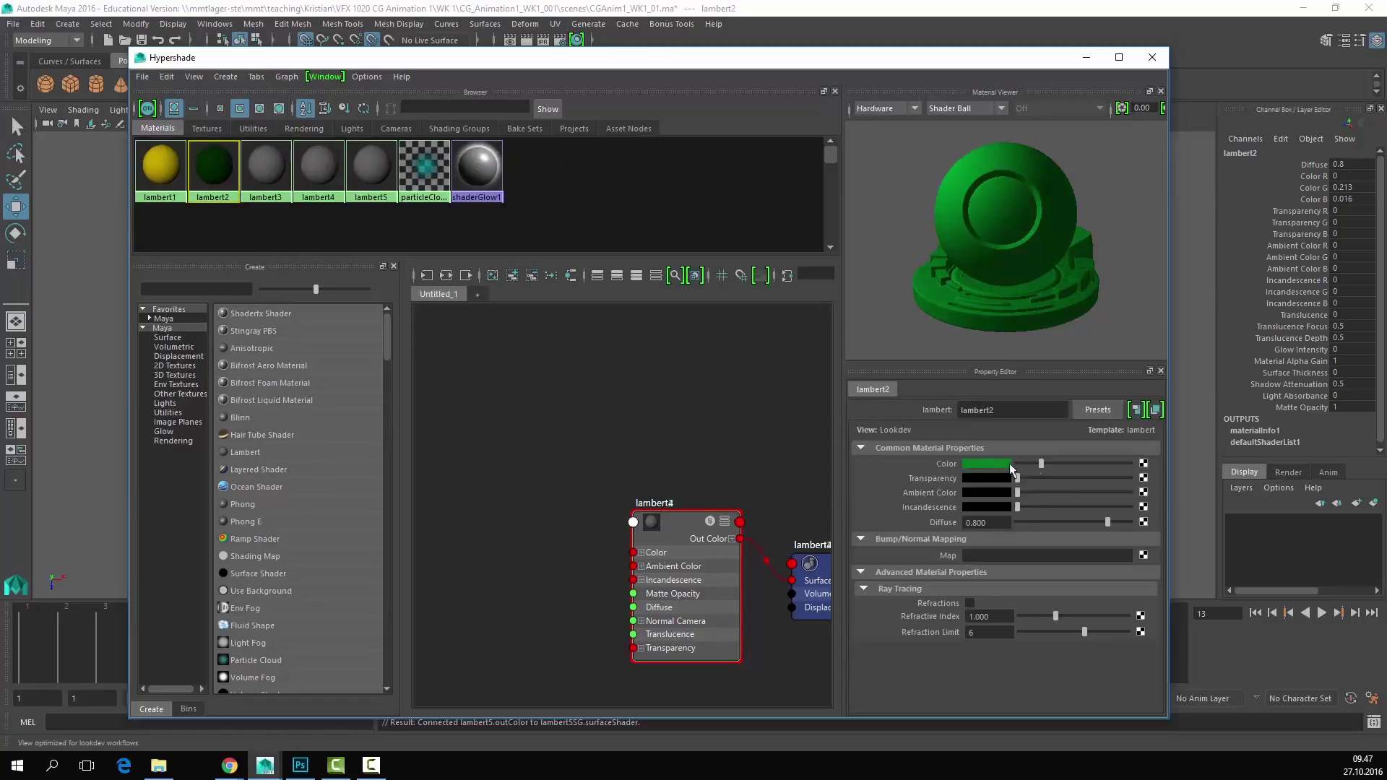
left_click(266, 166)
left_click(1003, 465)
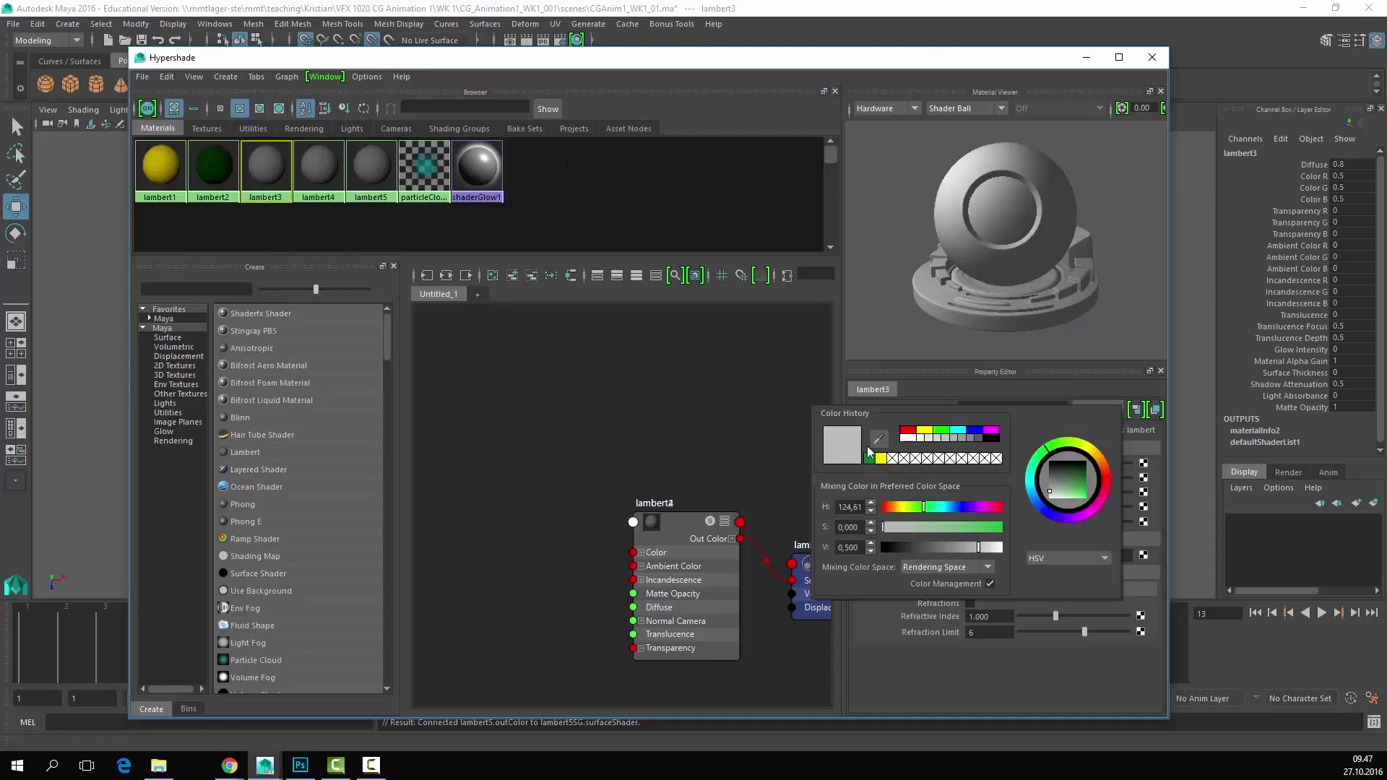
left_click_drag(965, 516, 991, 547)
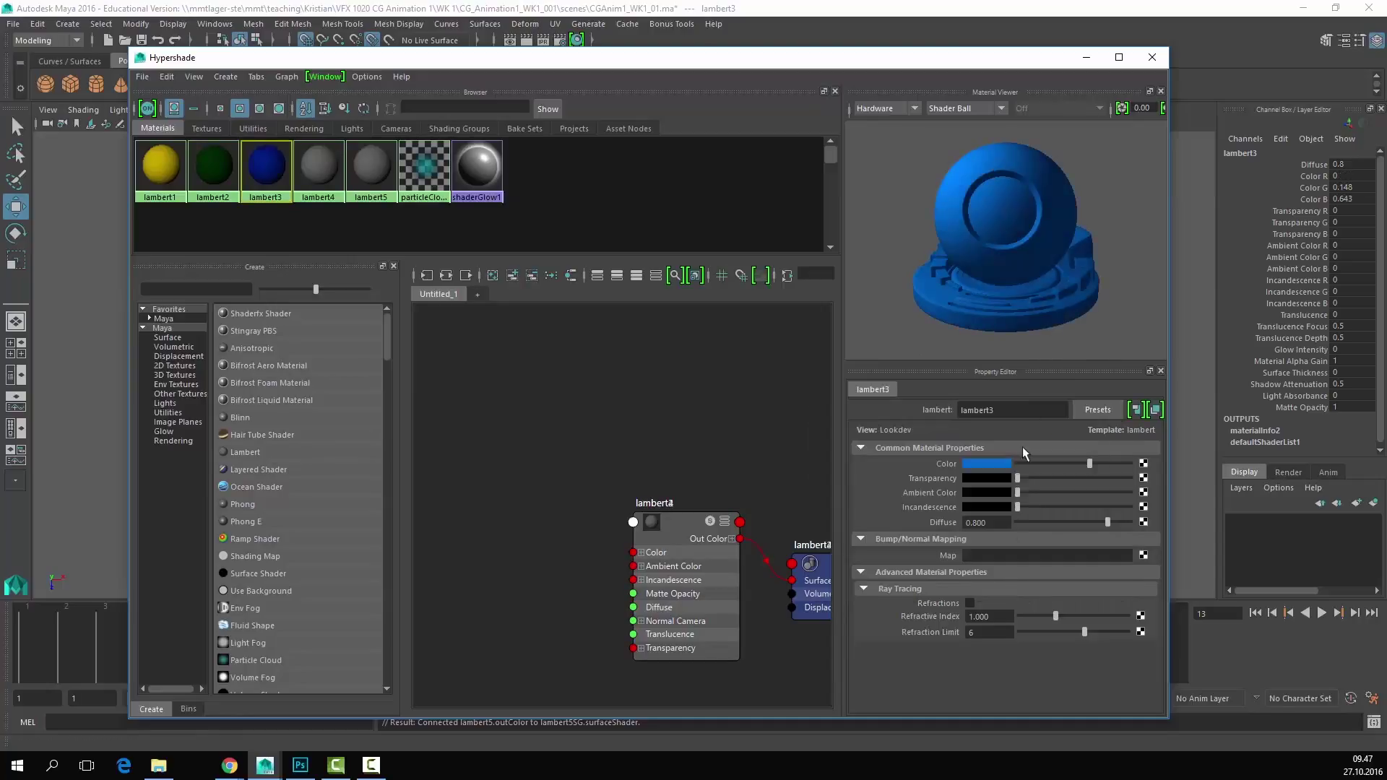
Step: Color lambert4 orange and lambert5 magenta with saturation and value at 1, and minimize the Hypershade
left_click(318, 166)
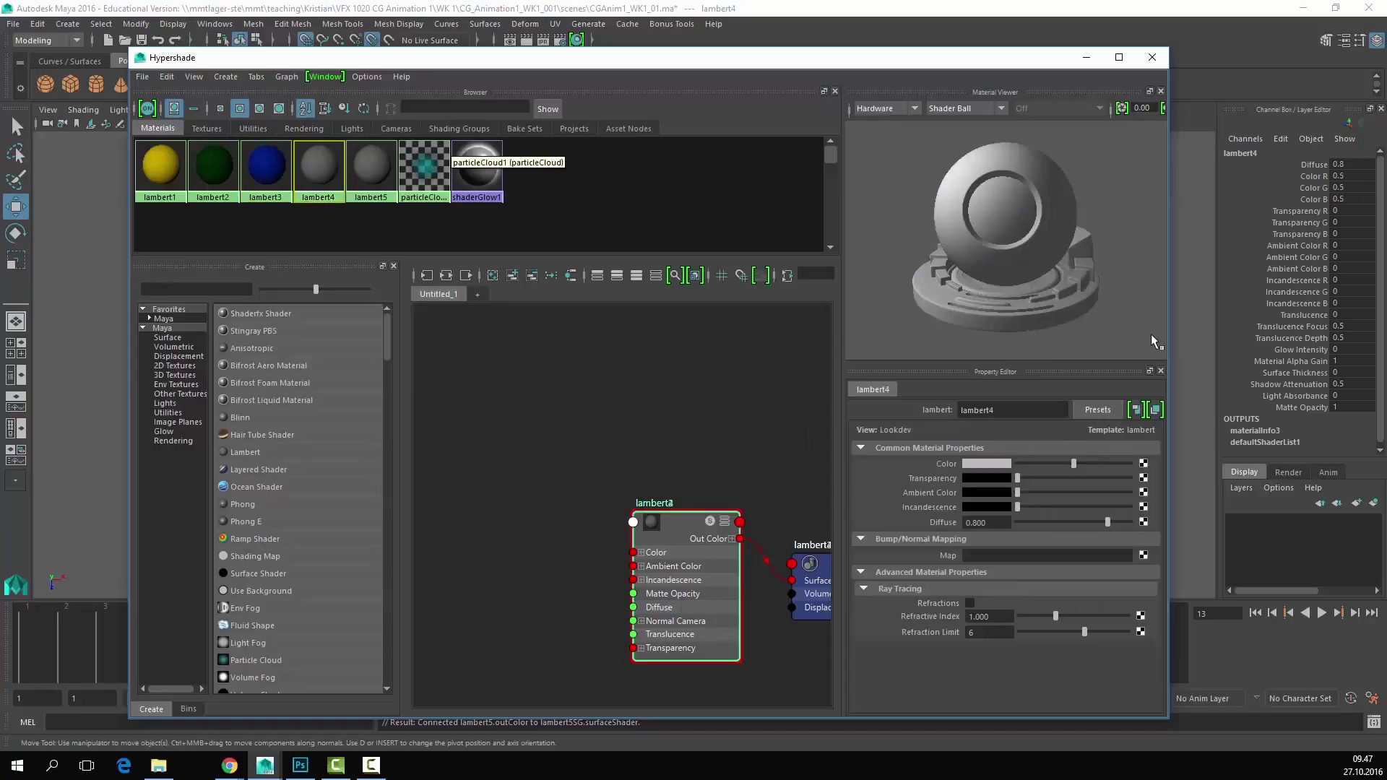
left_click(1002, 465)
left_click(927, 504)
left_click_drag(956, 527, 1043, 551)
left_click(370, 166)
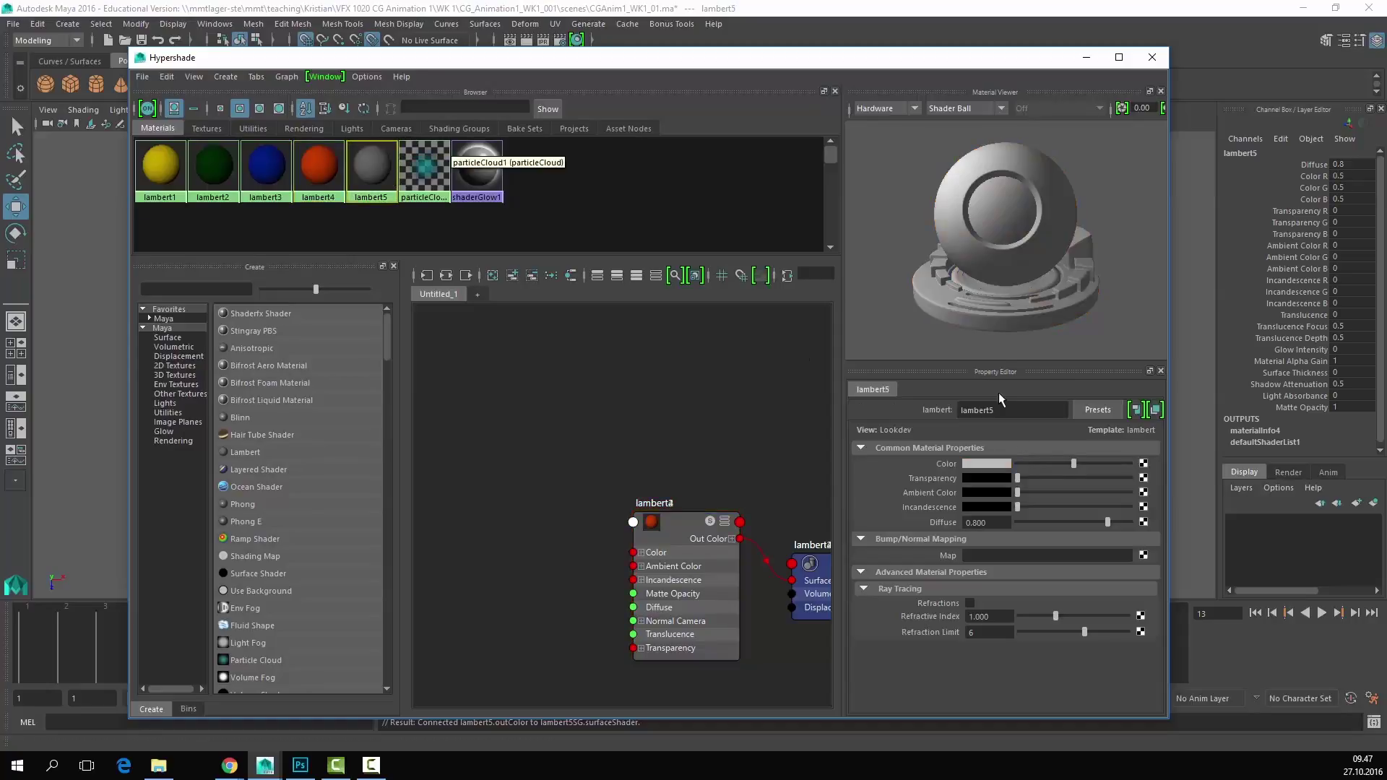
left_click(1000, 469)
left_click(1022, 504)
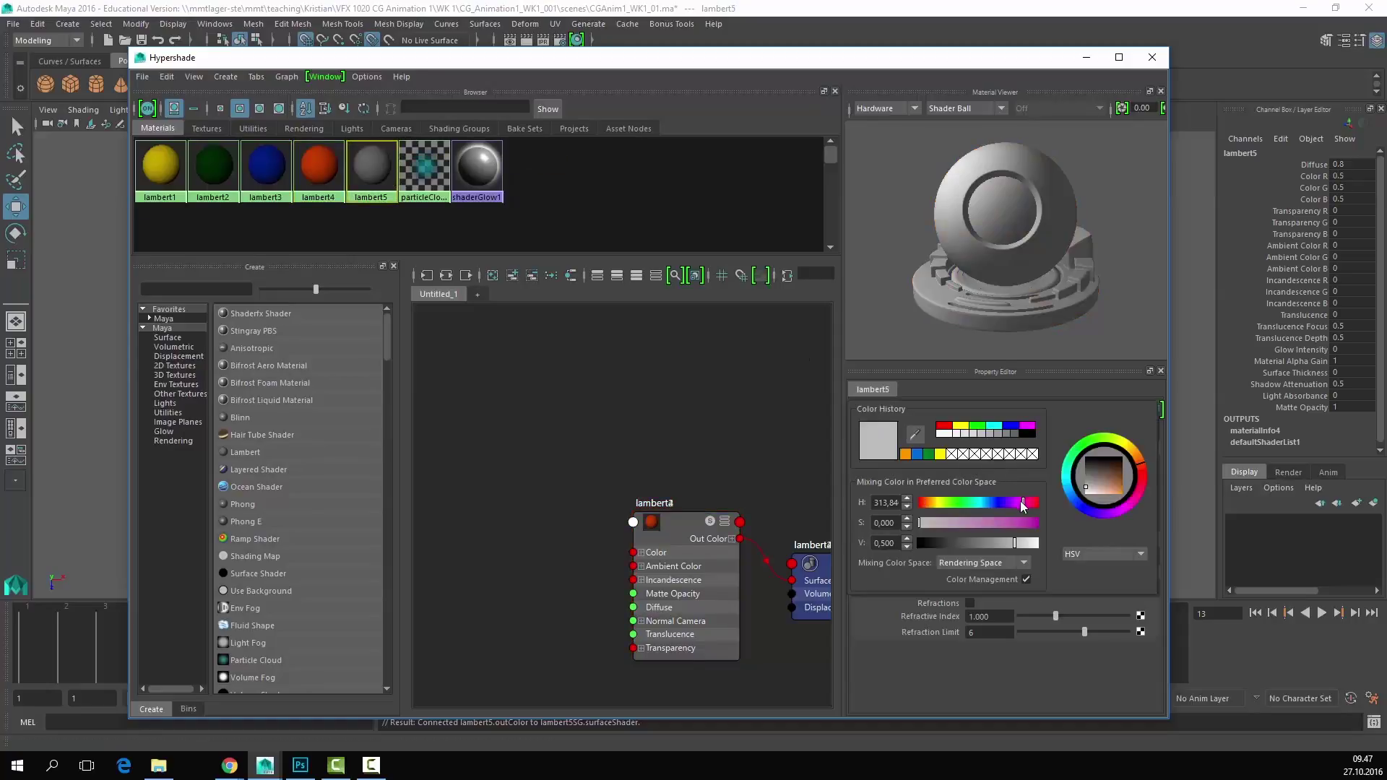
left_click_drag(1013, 528, 1046, 549)
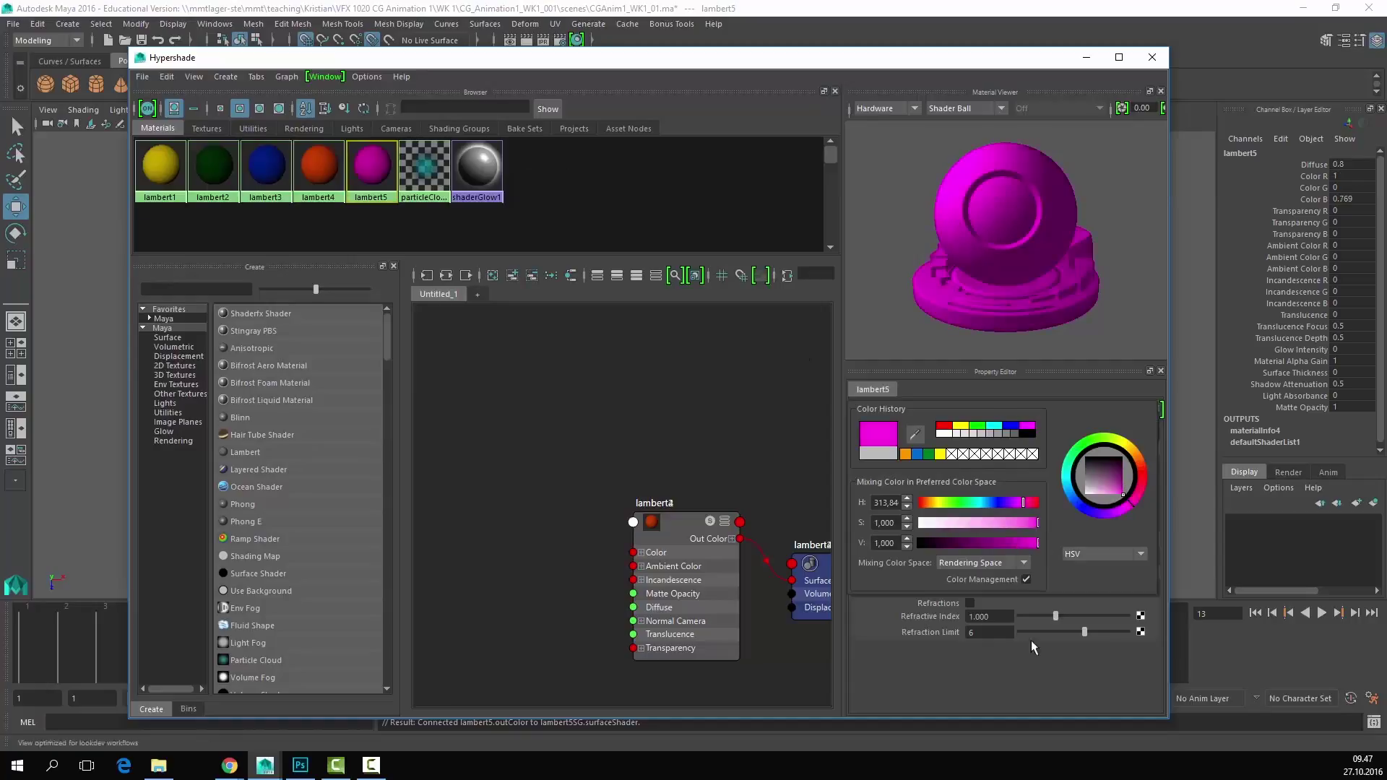
left_click(1085, 58)
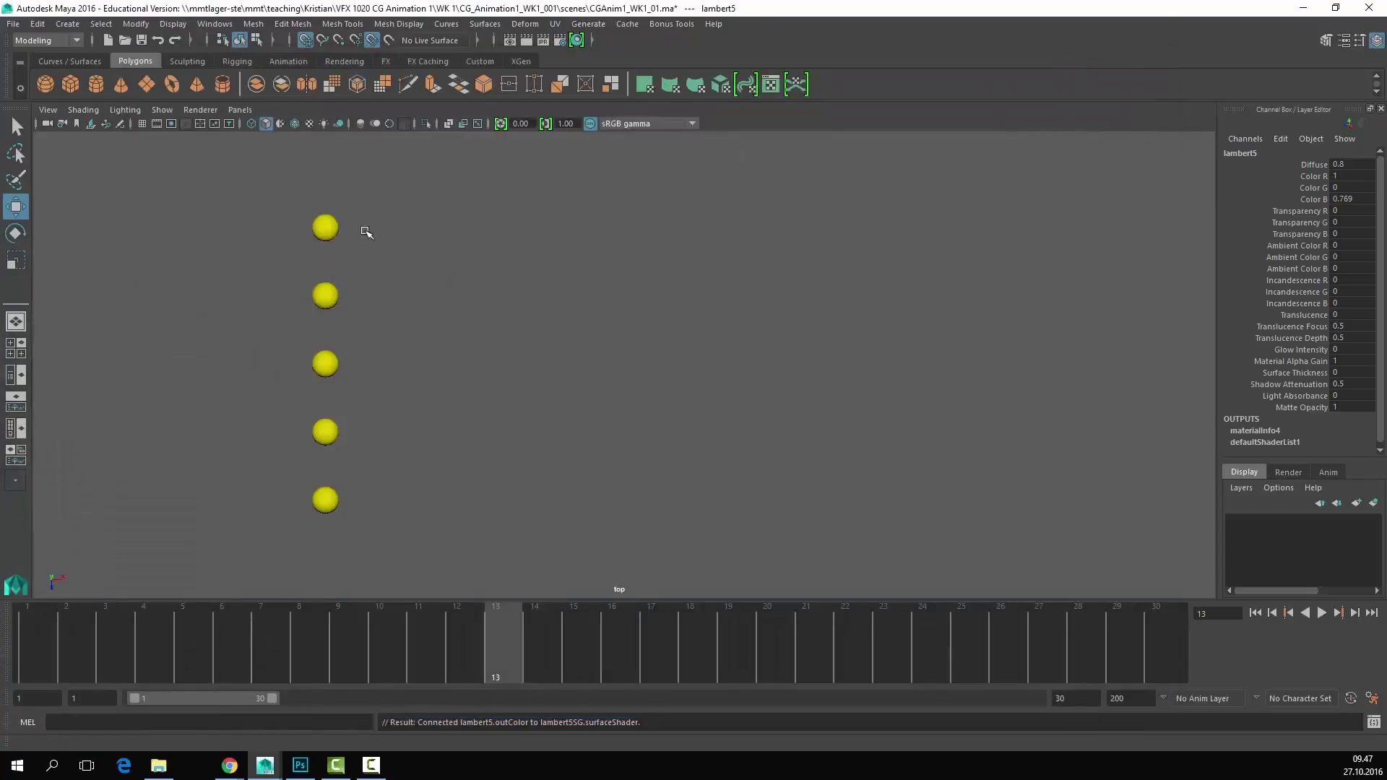
Step: Assign the existing material lambert2 to the second sphere from the top of the column and lambert3 to the middle sphere
left_click(326, 289)
right_click_drag(335, 307, 369, 630)
mouse_move(374, 671)
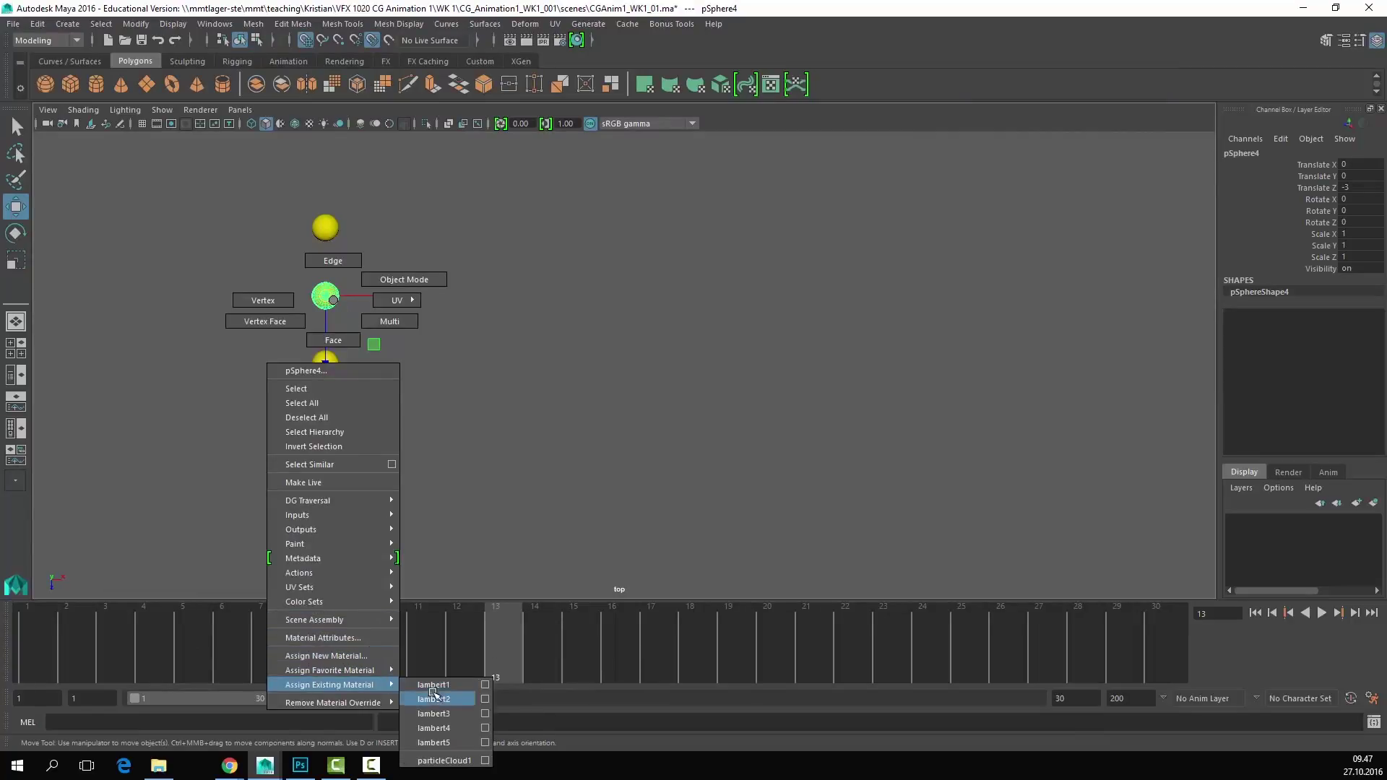
left_click(433, 697)
left_click(334, 370)
right_click(335, 364)
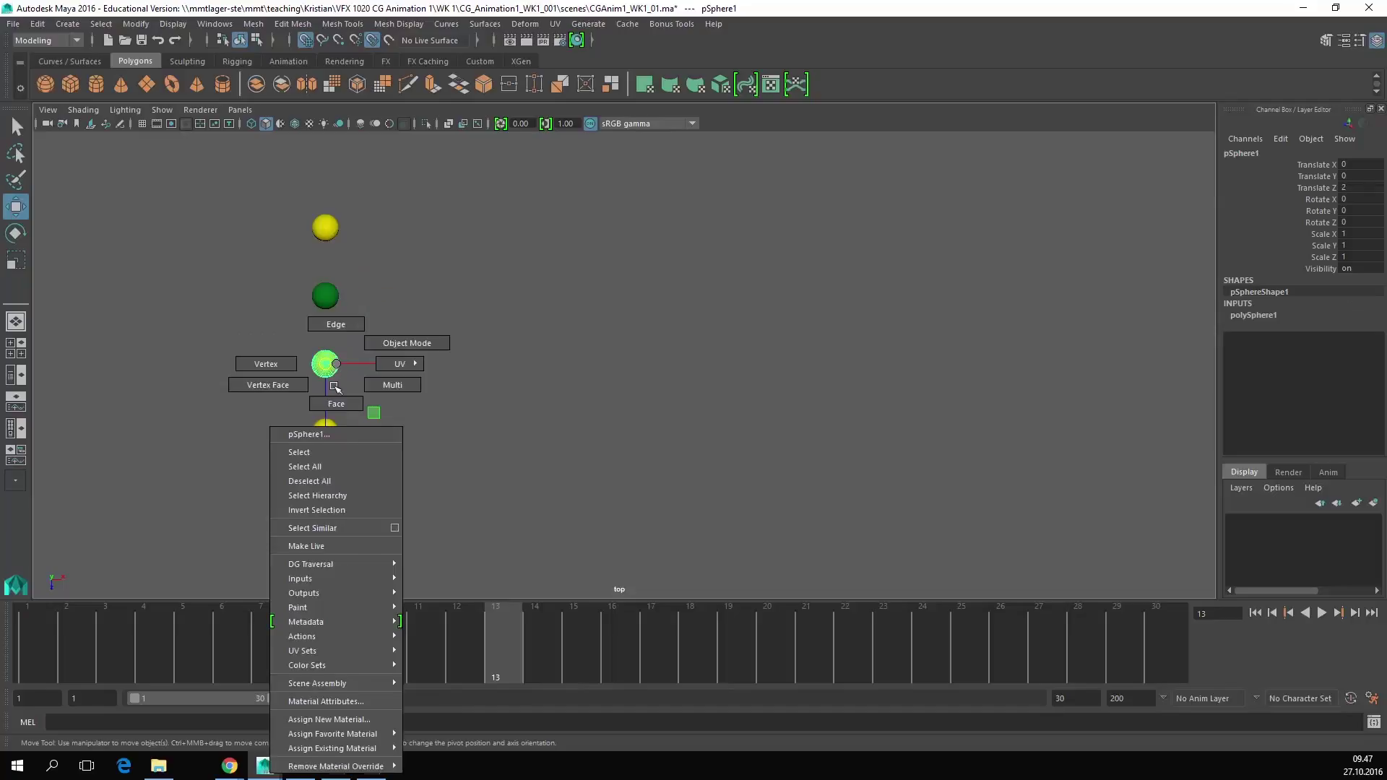
mouse_move(385, 751)
left_click(451, 720)
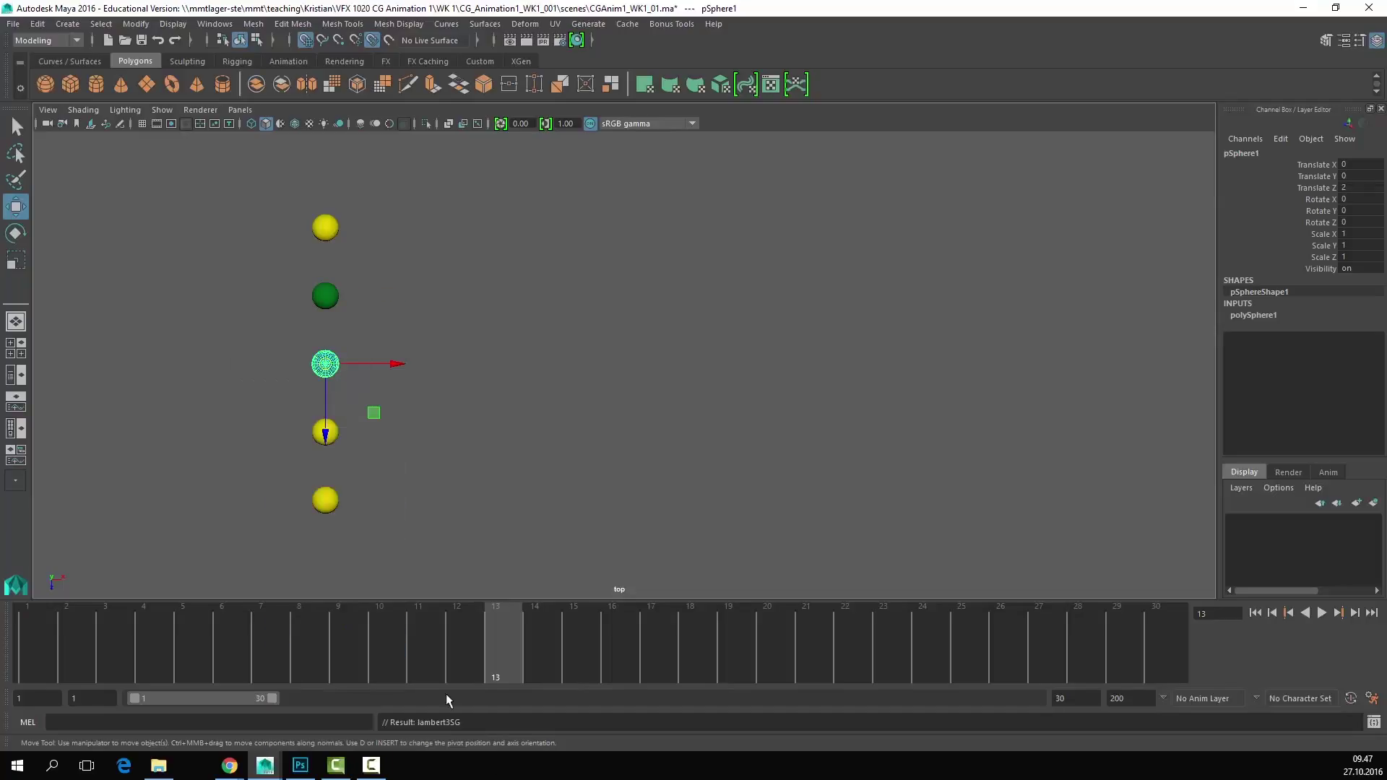
Step: Assign the existing material lambert4 to the fourth sphere from the top and lambert5 to the lowest sphere
left_click(334, 433)
right_click(334, 434)
mouse_move(380, 737)
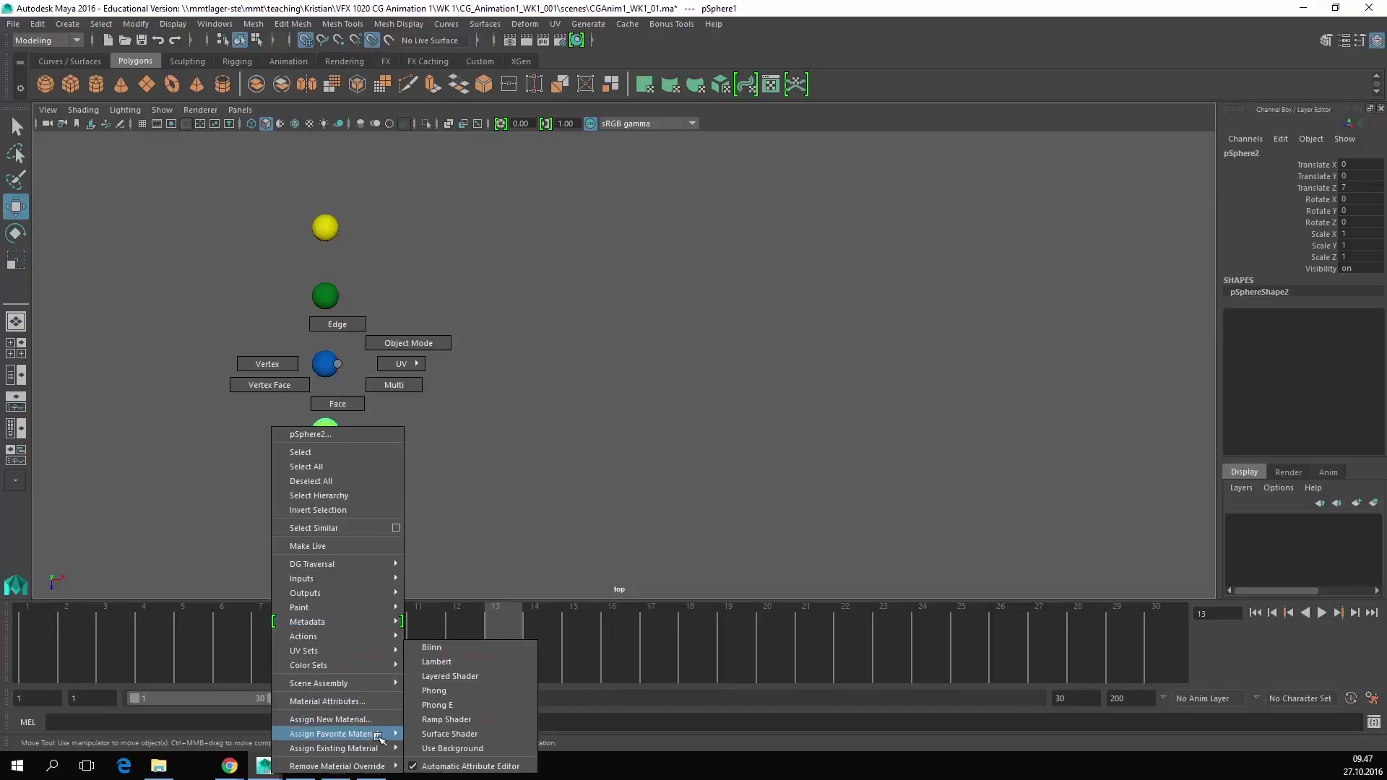
left_click(440, 745)
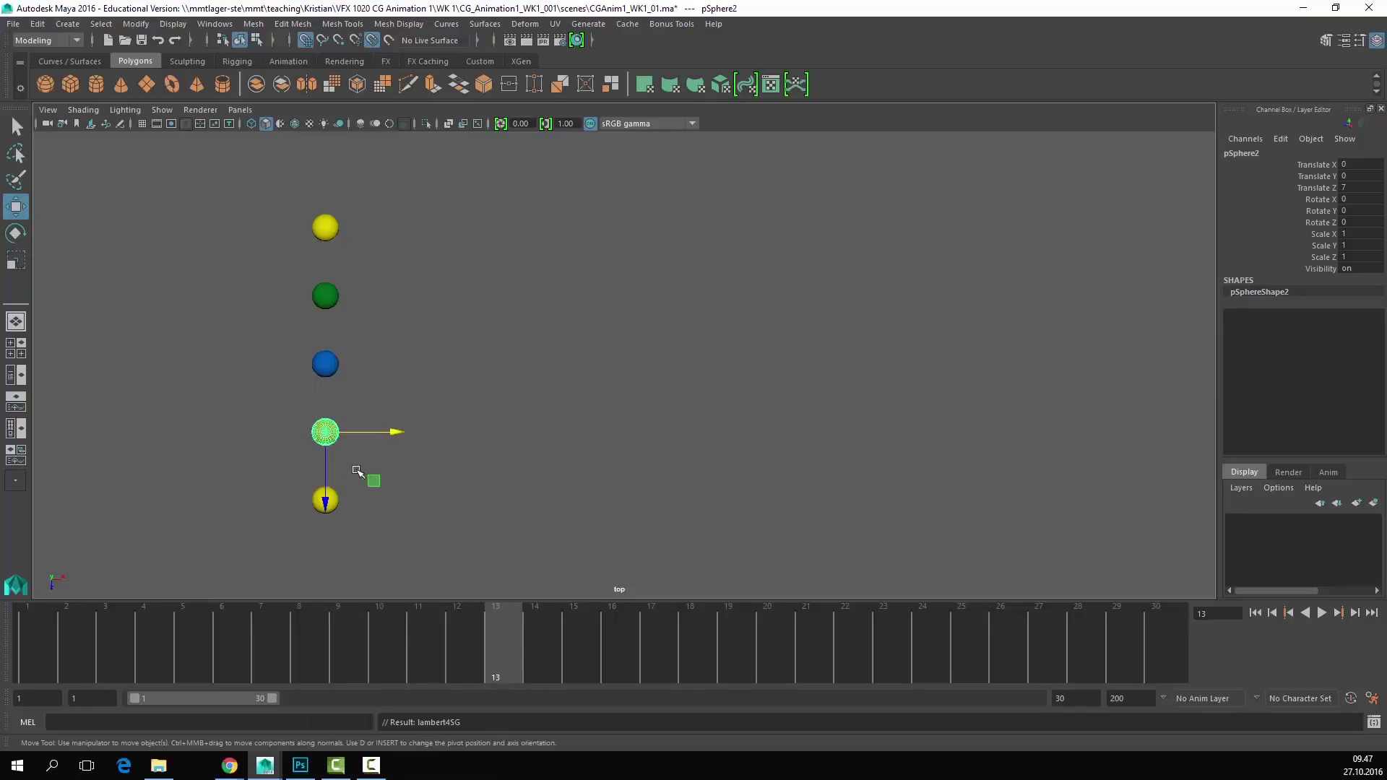
left_click(335, 501)
right_click(334, 501)
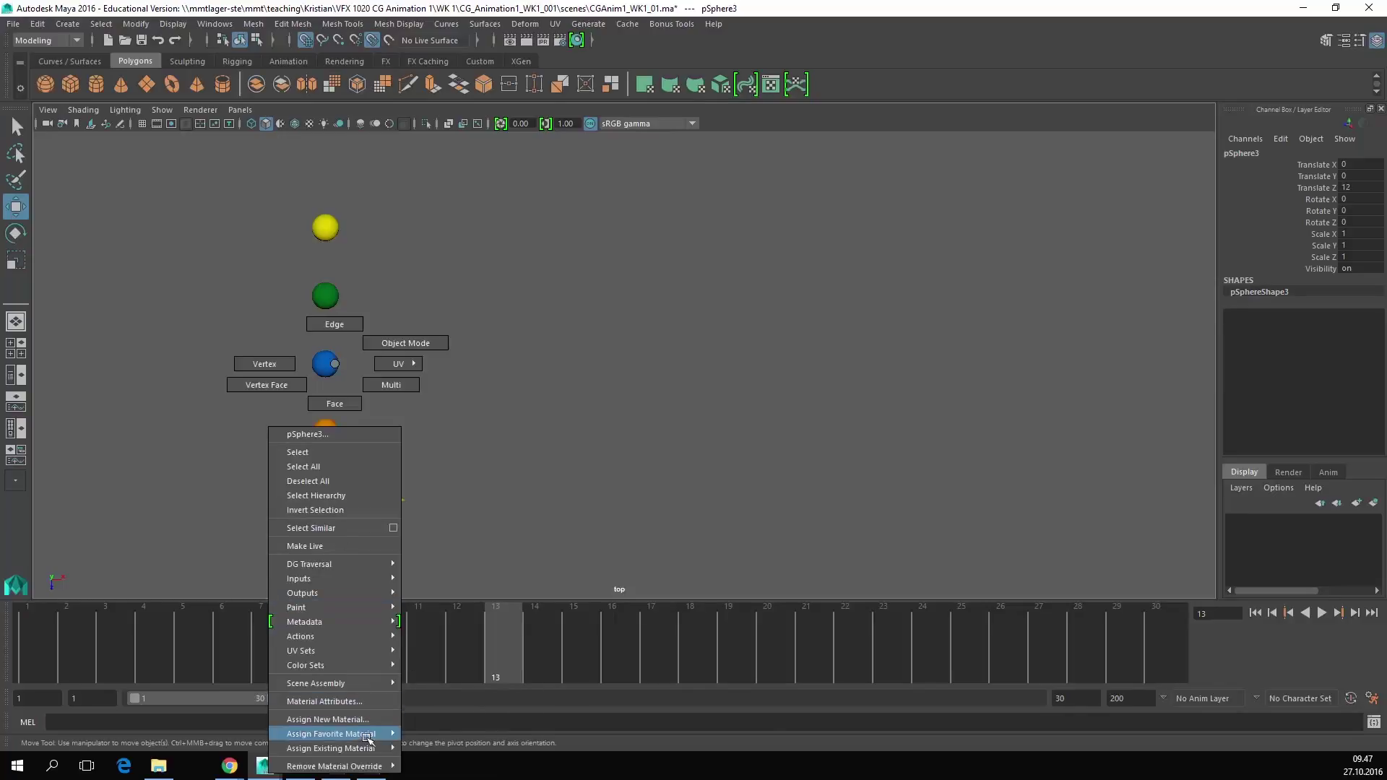
mouse_move(385, 750)
left_click(444, 748)
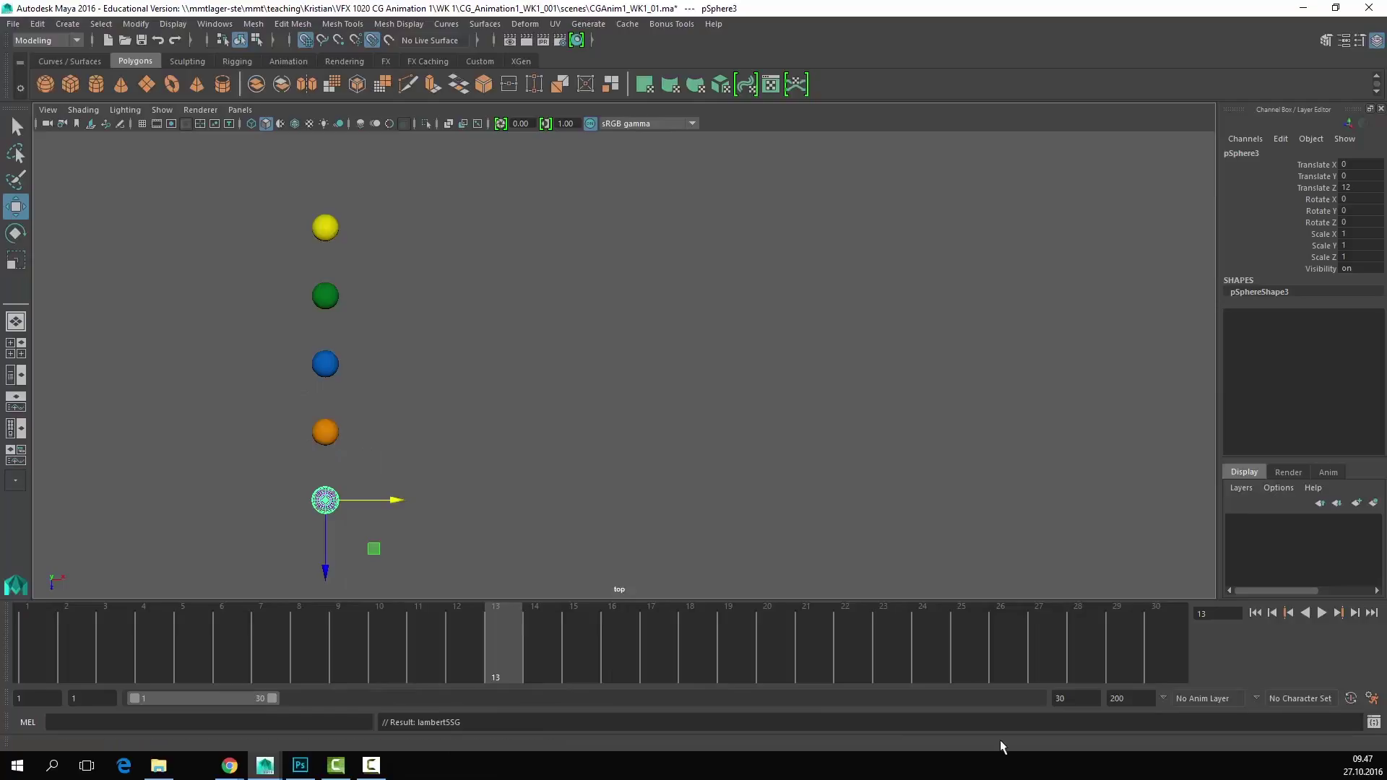
Step: Select all five spheres and set a key for them at frame 1
left_click(965, 639)
left_click(500, 286)
left_click_drag(406, 193, 312, 404)
left_click(482, 221)
left_click_drag(384, 195, 263, 583)
left_click(37, 637)
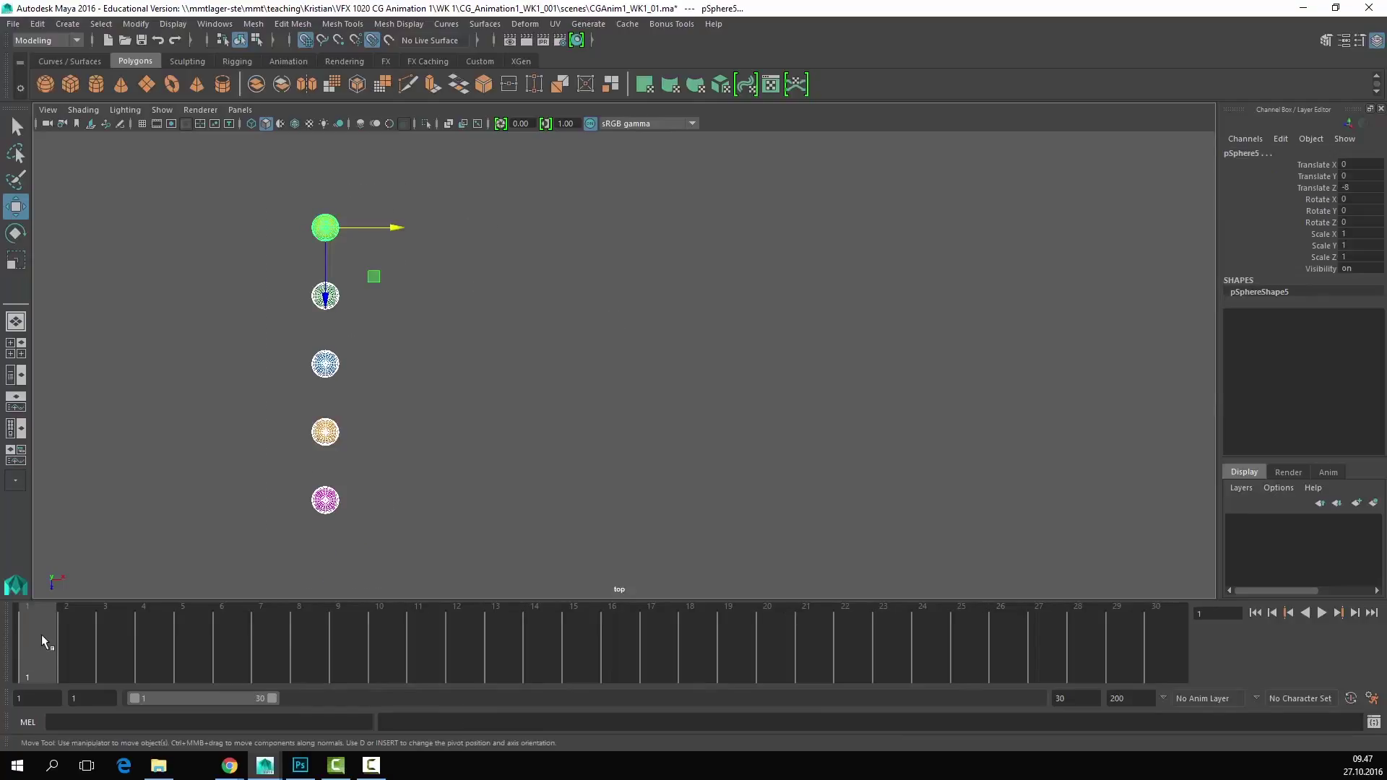
key("s")
Step: At frame 30, move the five spheres along X to about Translate X 62 and set a key
middle_click_drag(629, 443, 496, 430, "alt")
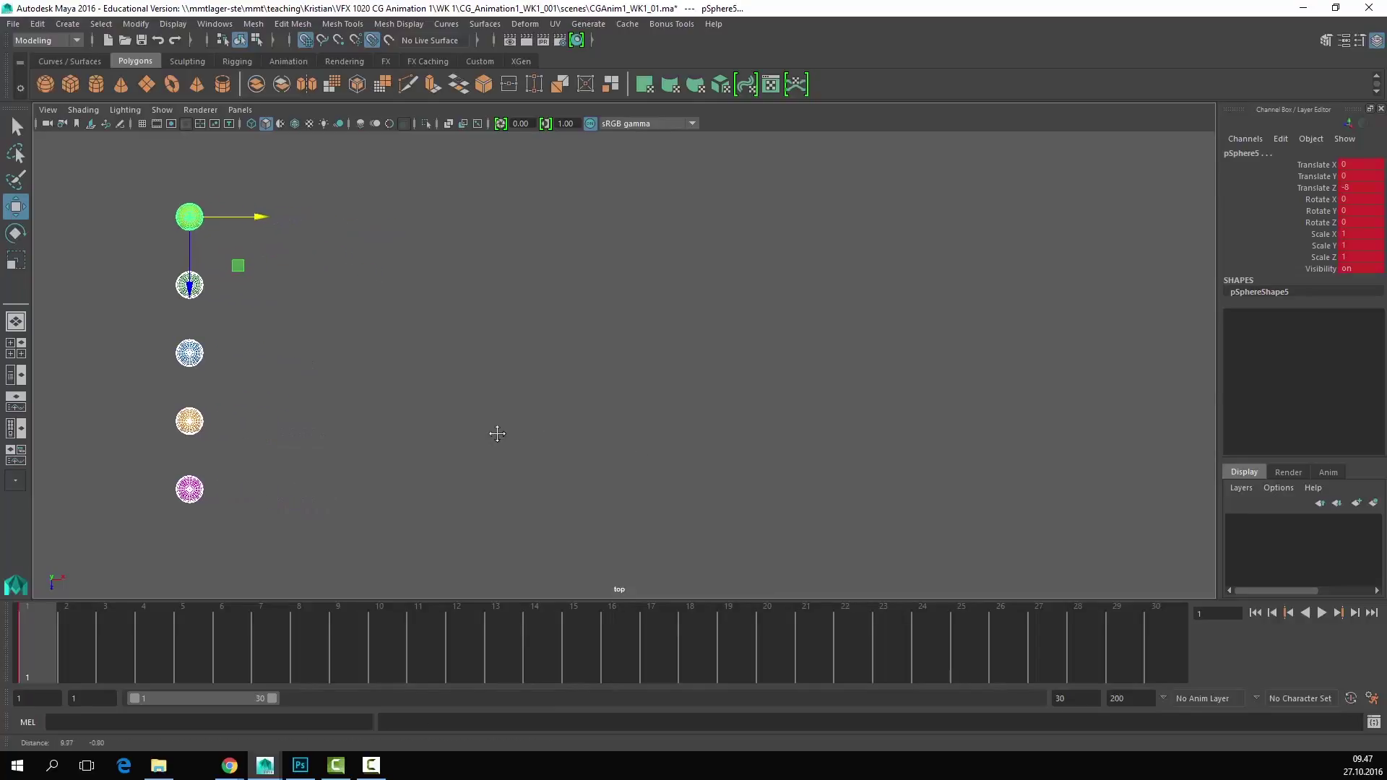
left_click_drag(236, 666, 1134, 626)
left_click_drag(256, 218, 1102, 217)
key("s")
Step: Preview the motion of the five spheres, stop the playback and clear the selection
left_click(839, 657)
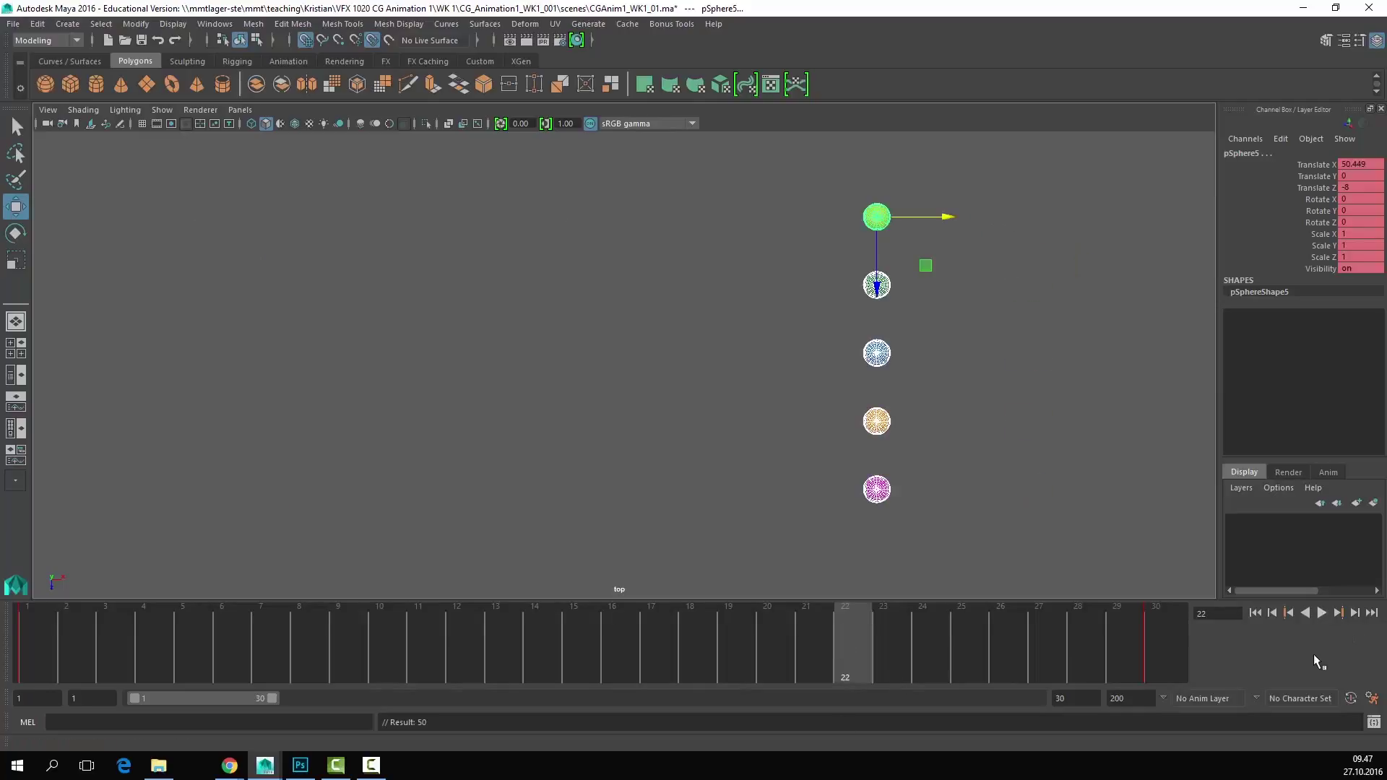
left_click(1325, 617)
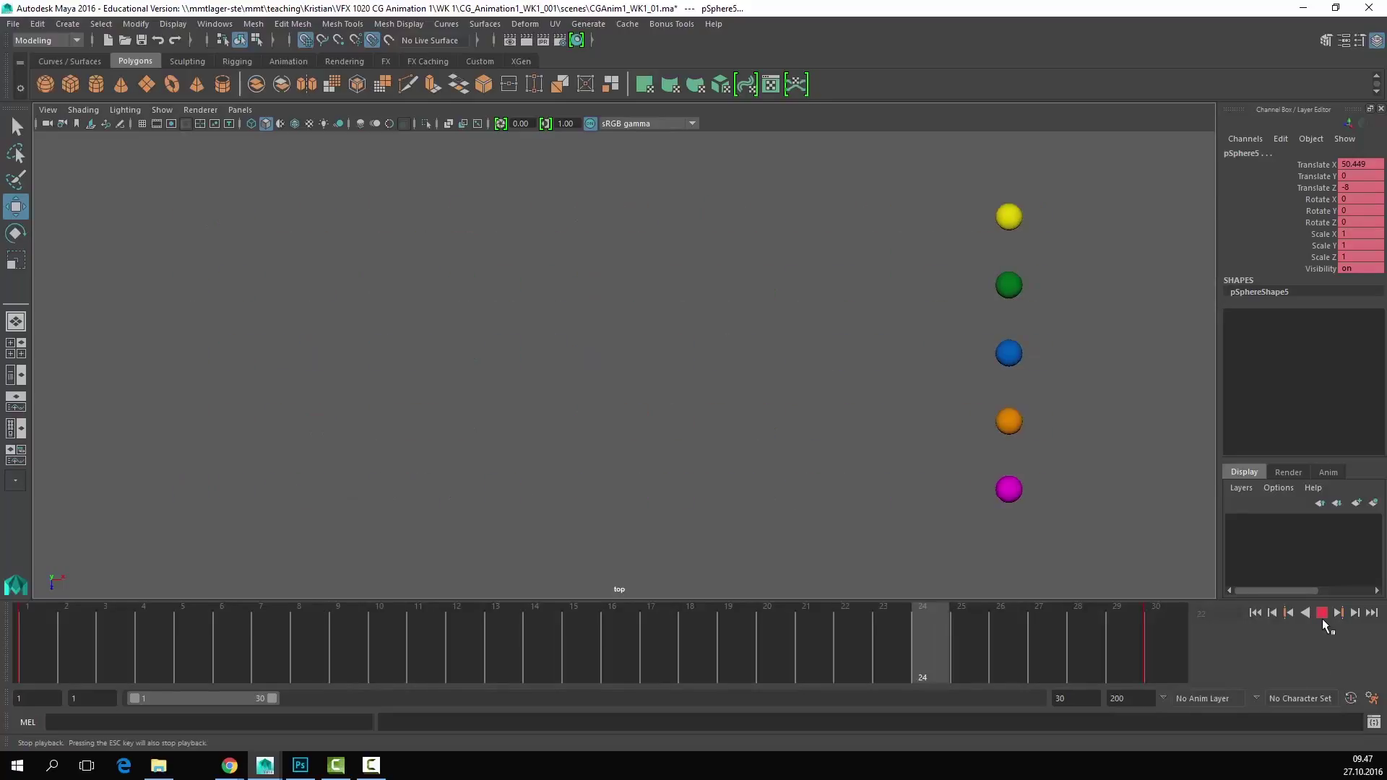
left_click(1322, 618)
left_click(1203, 478)
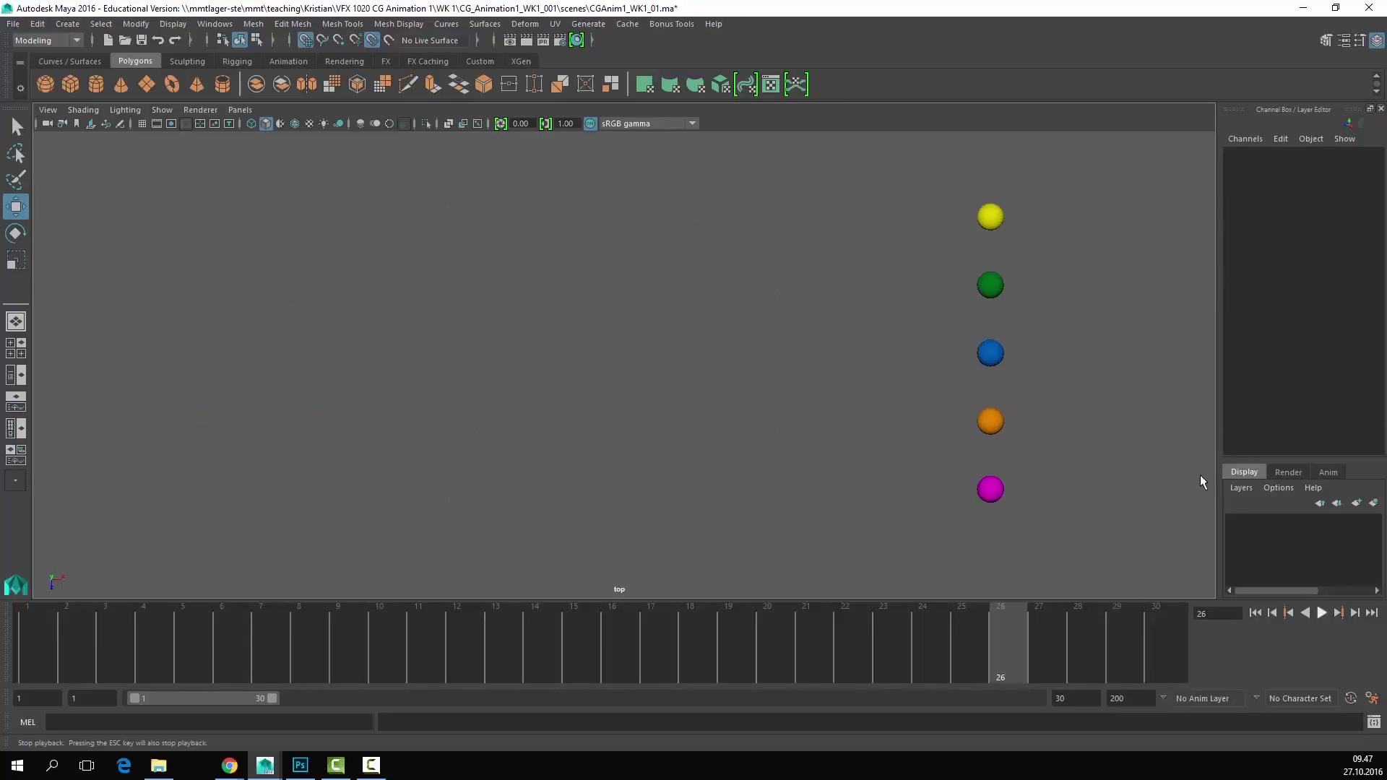
Step: Give the yellow sphere's Translate X keys linear tangents in the Graph Editor
left_click(996, 220)
key("alt+Tab")
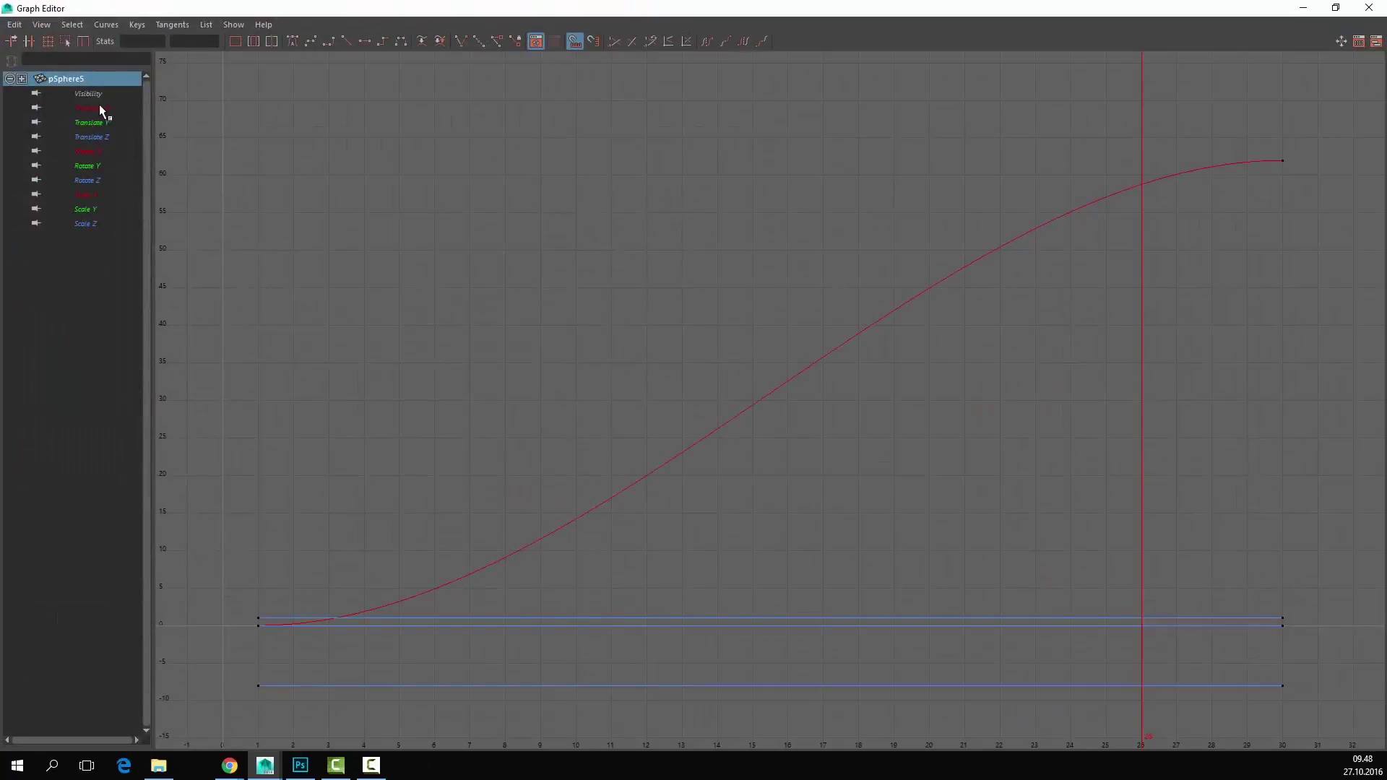
left_click(1335, 8)
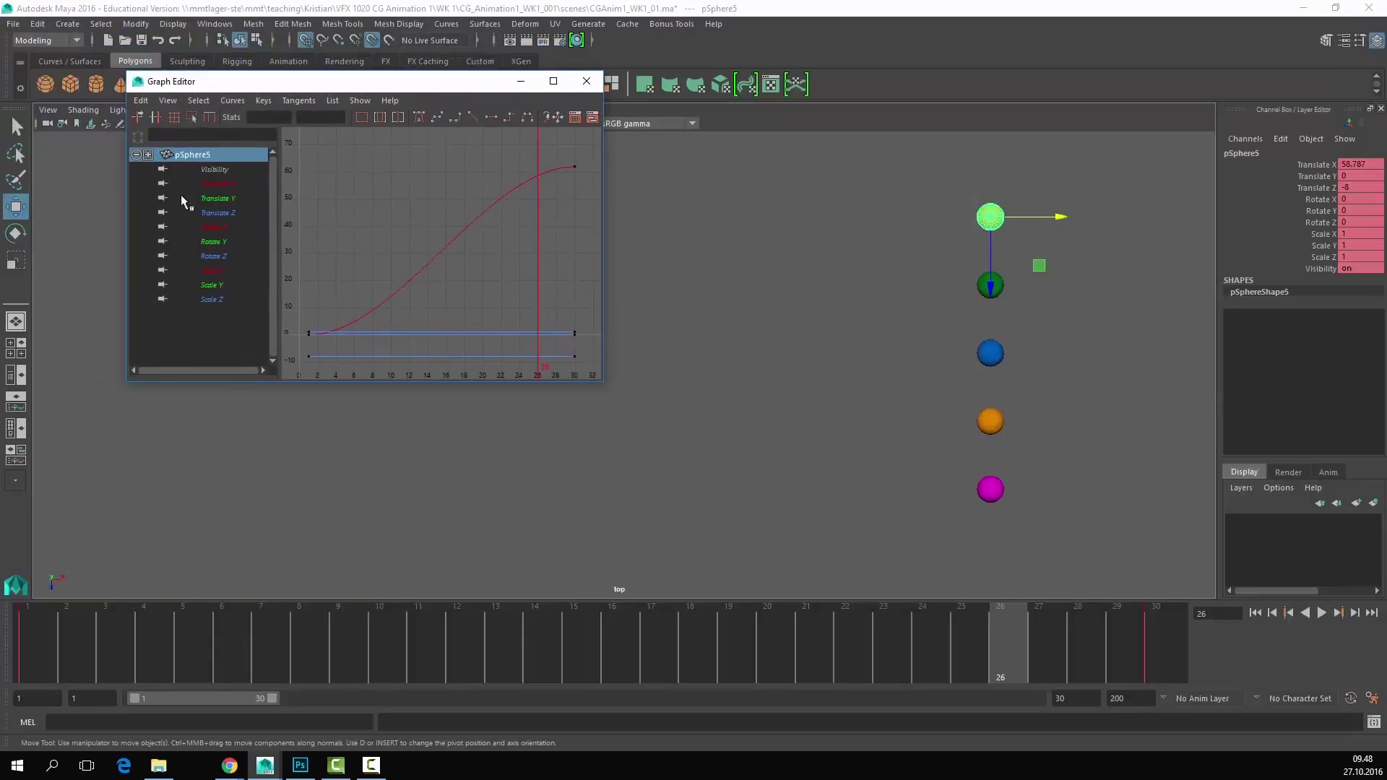
left_click(222, 183)
left_click_drag(591, 161, 449, 308)
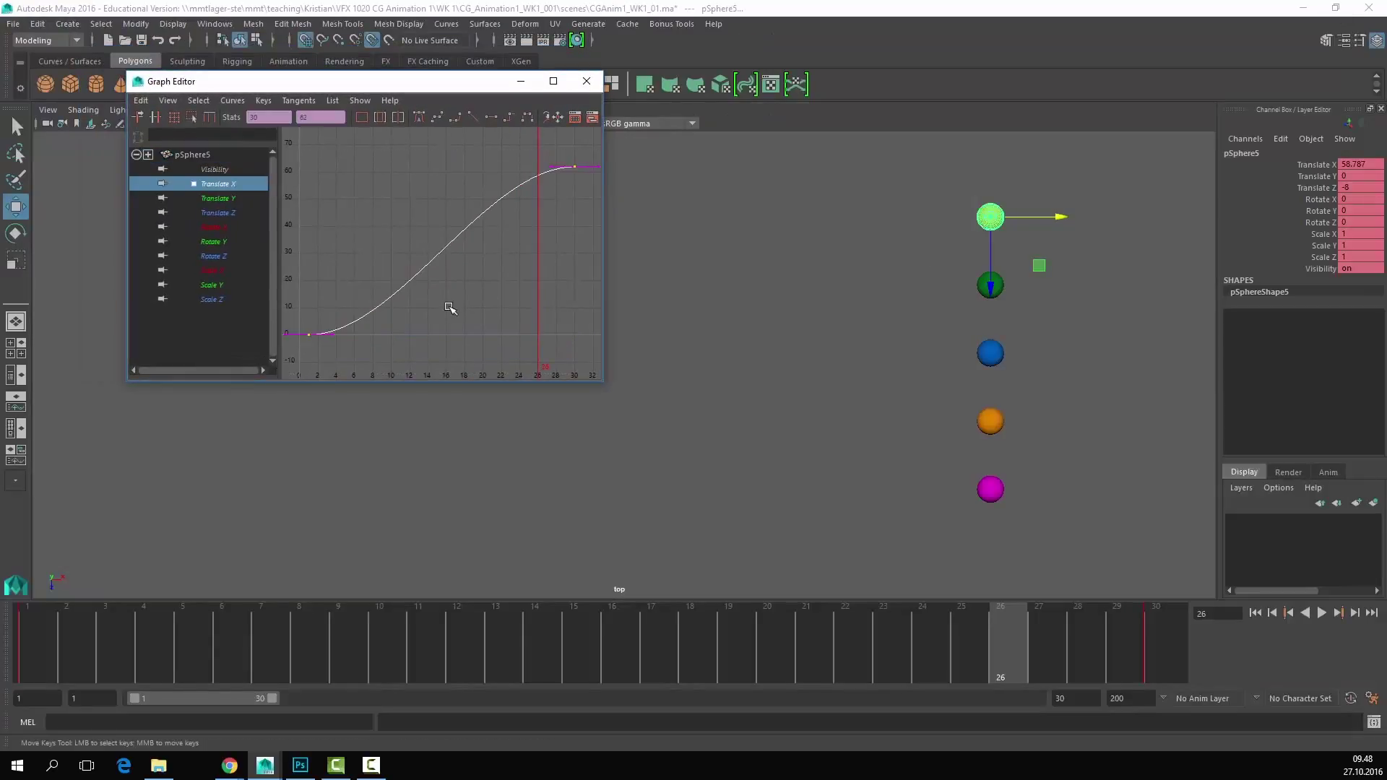
left_click(474, 118)
Step: Compare the animation curves of the green and yellow spheres, isolating the green sphere's Translate X curve
left_click(990, 285)
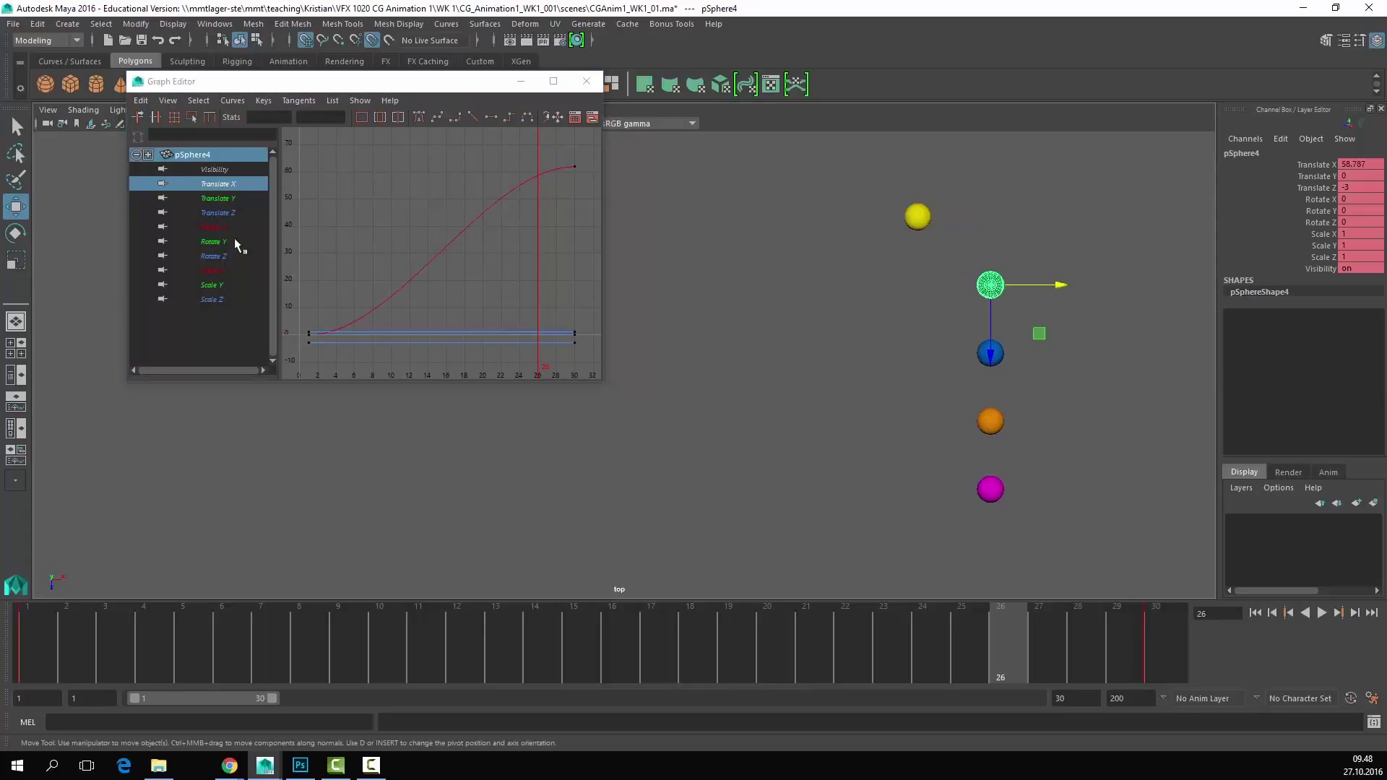
left_click(917, 225)
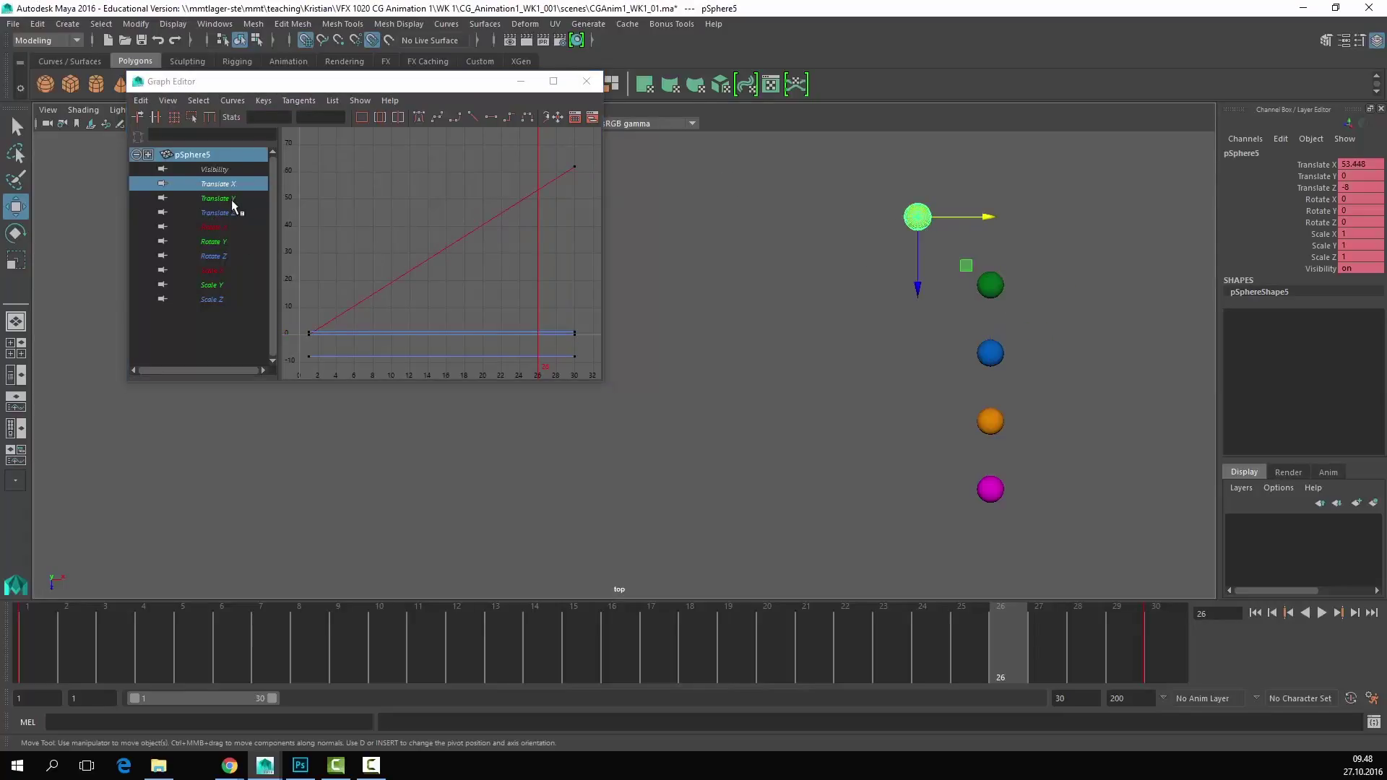
left_click(989, 286)
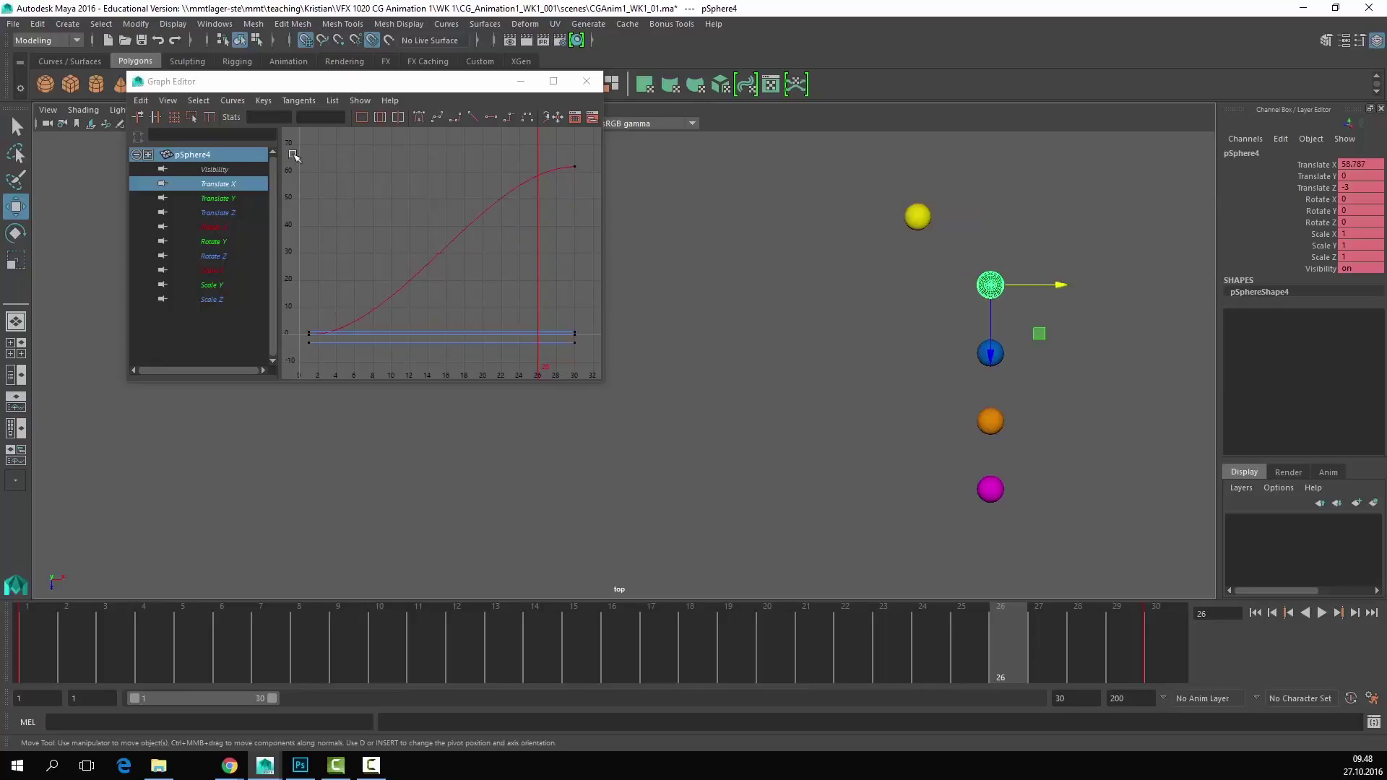
left_click(234, 187)
Step: Select the blue sphere and give both of its Translate X keys stepped tangents
left_click(1002, 359)
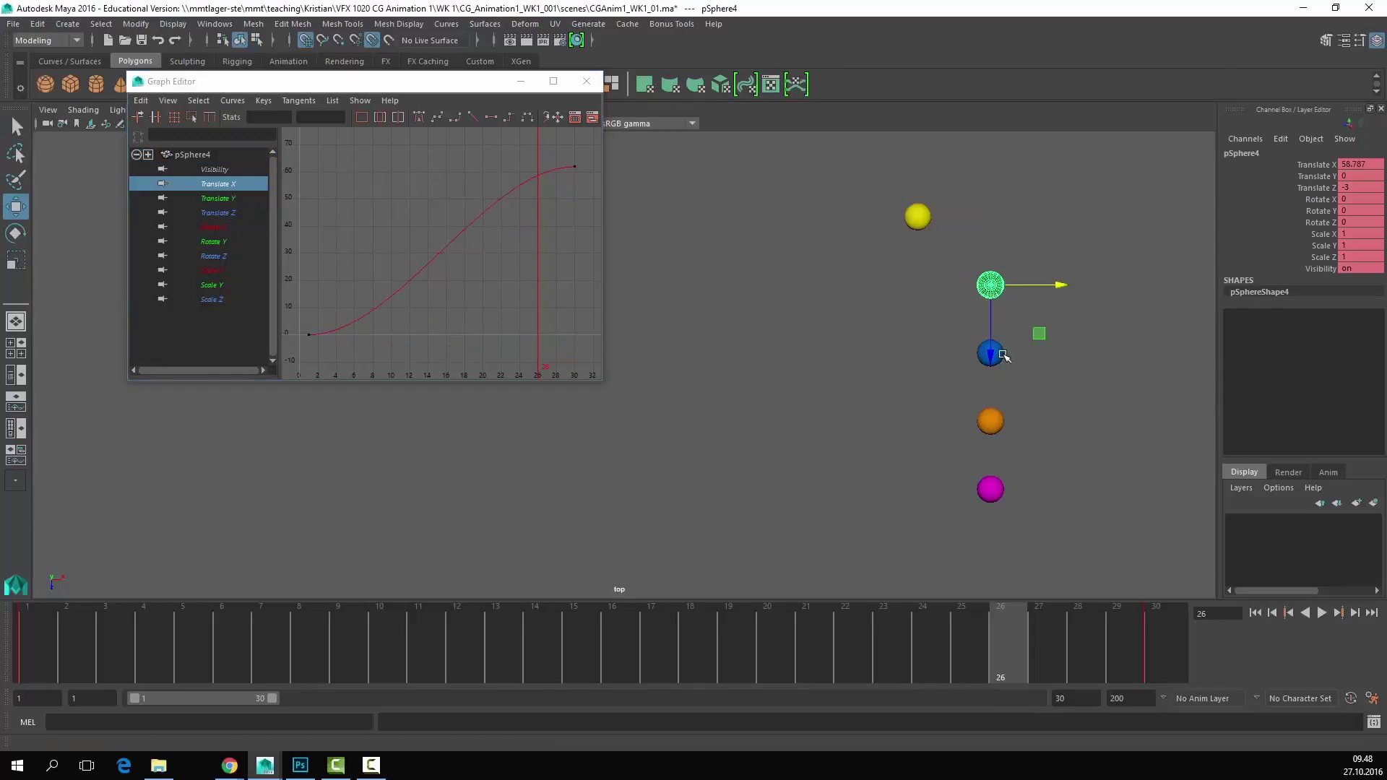
left_click(241, 182)
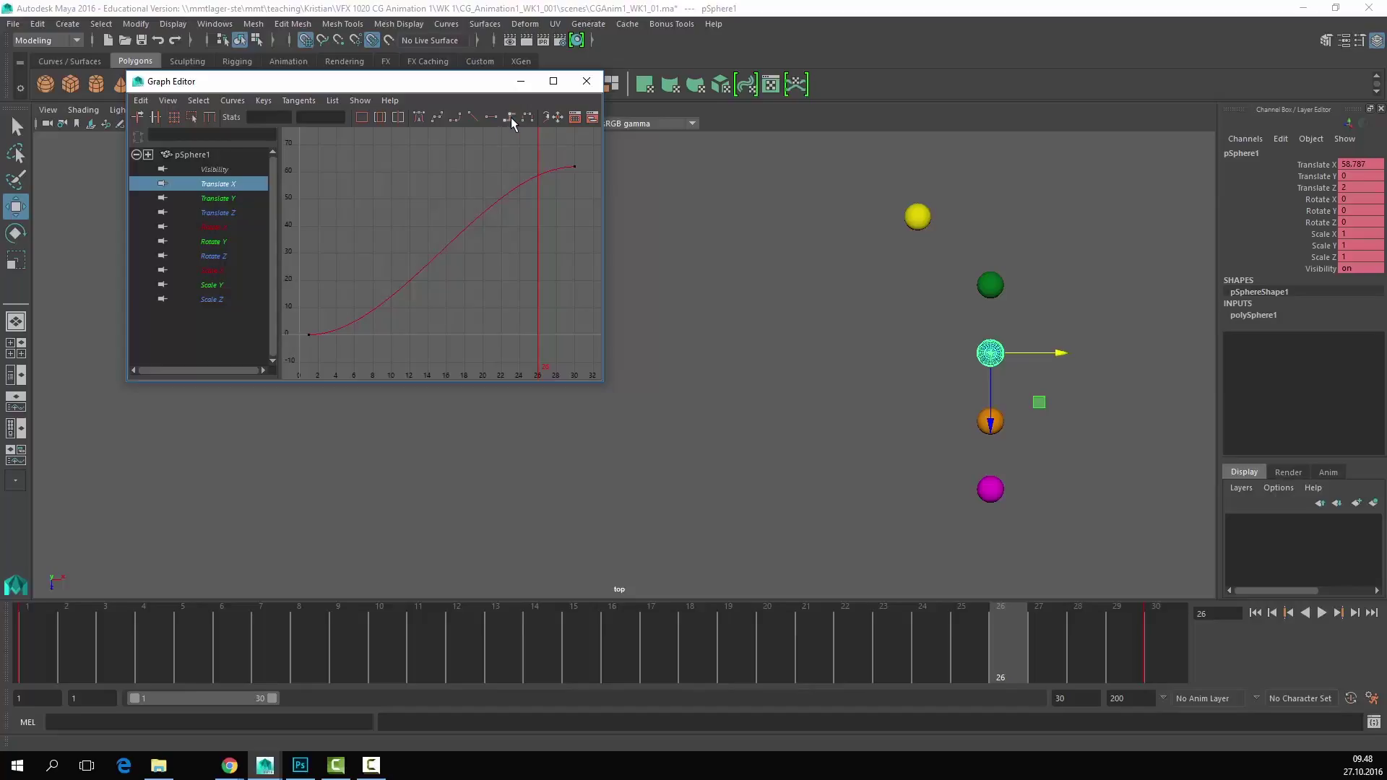
left_click_drag(599, 153, 298, 352)
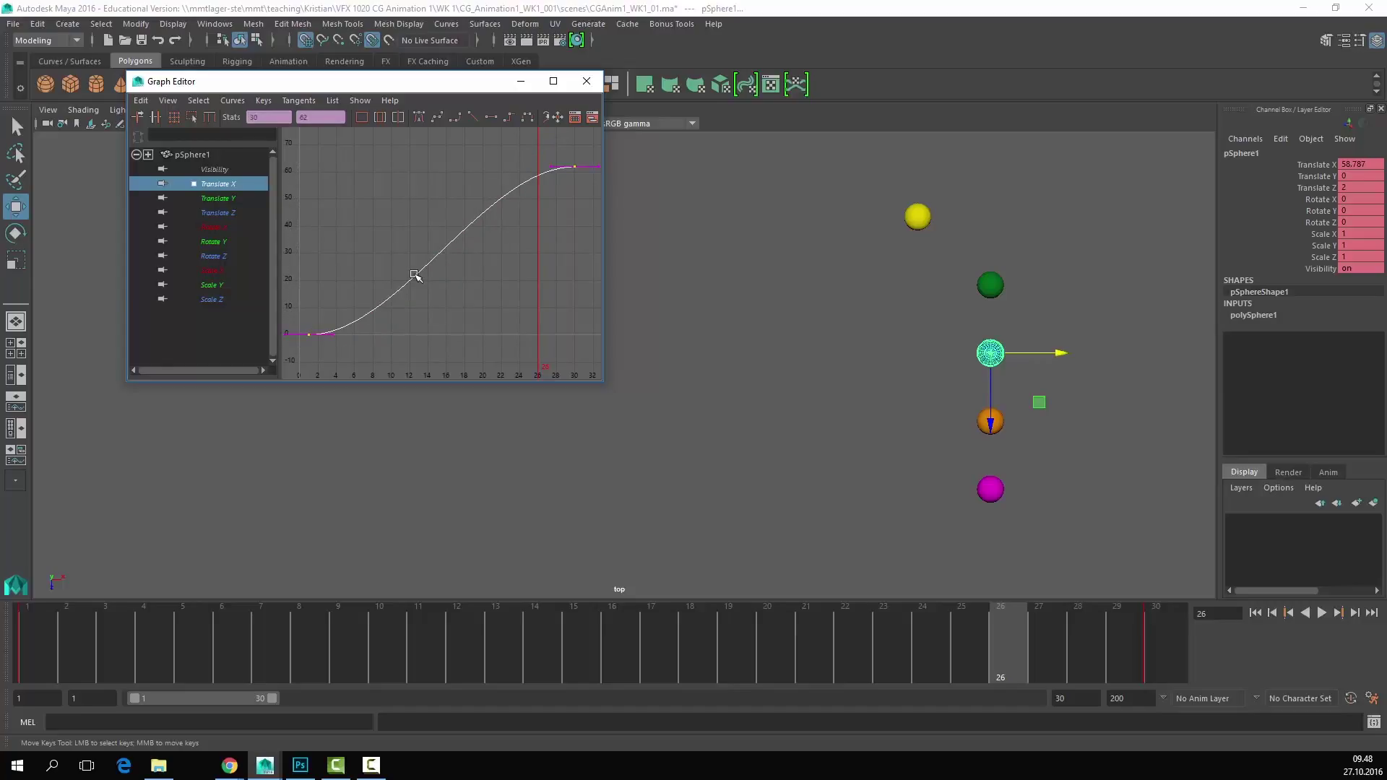
left_click(514, 118)
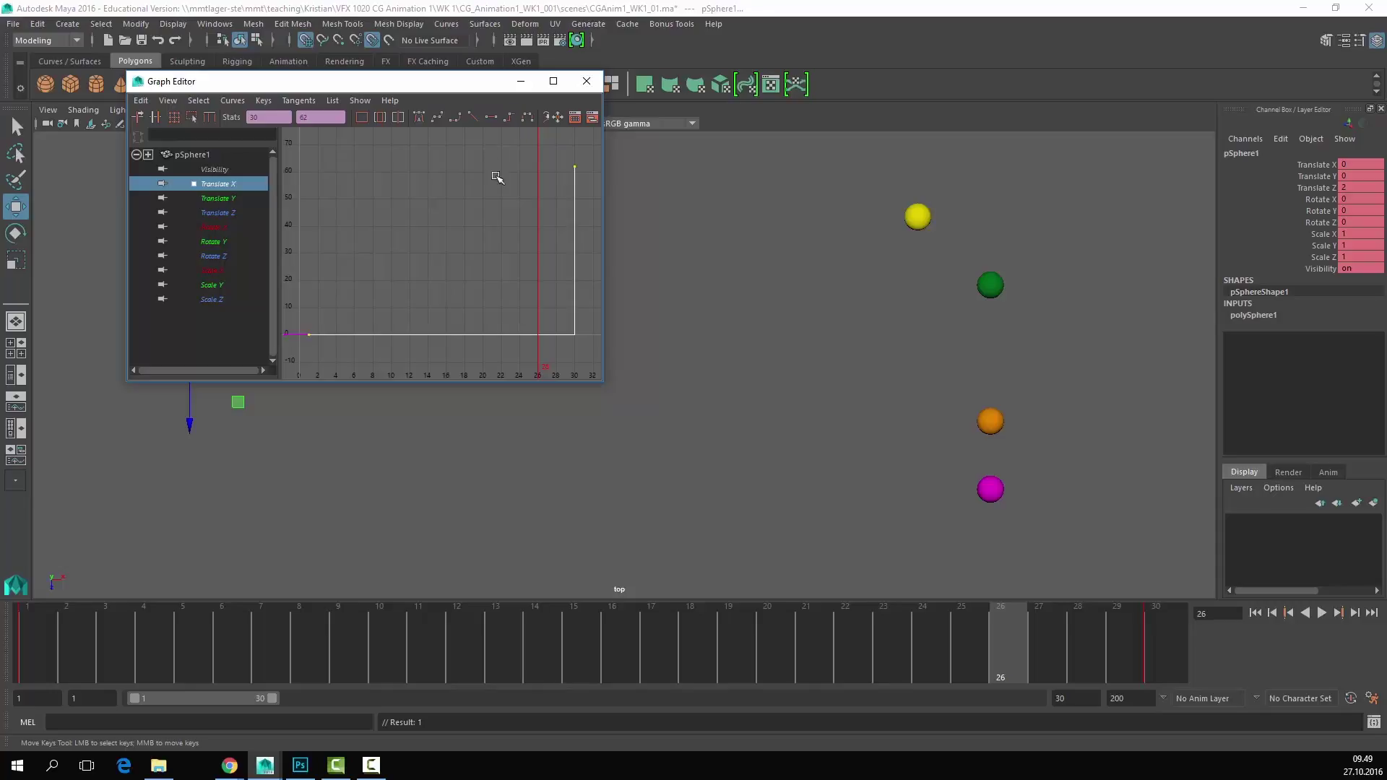
Step: Select the orange sphere and give the first key of its Translate X curve a linear tangent
left_click(1000, 429)
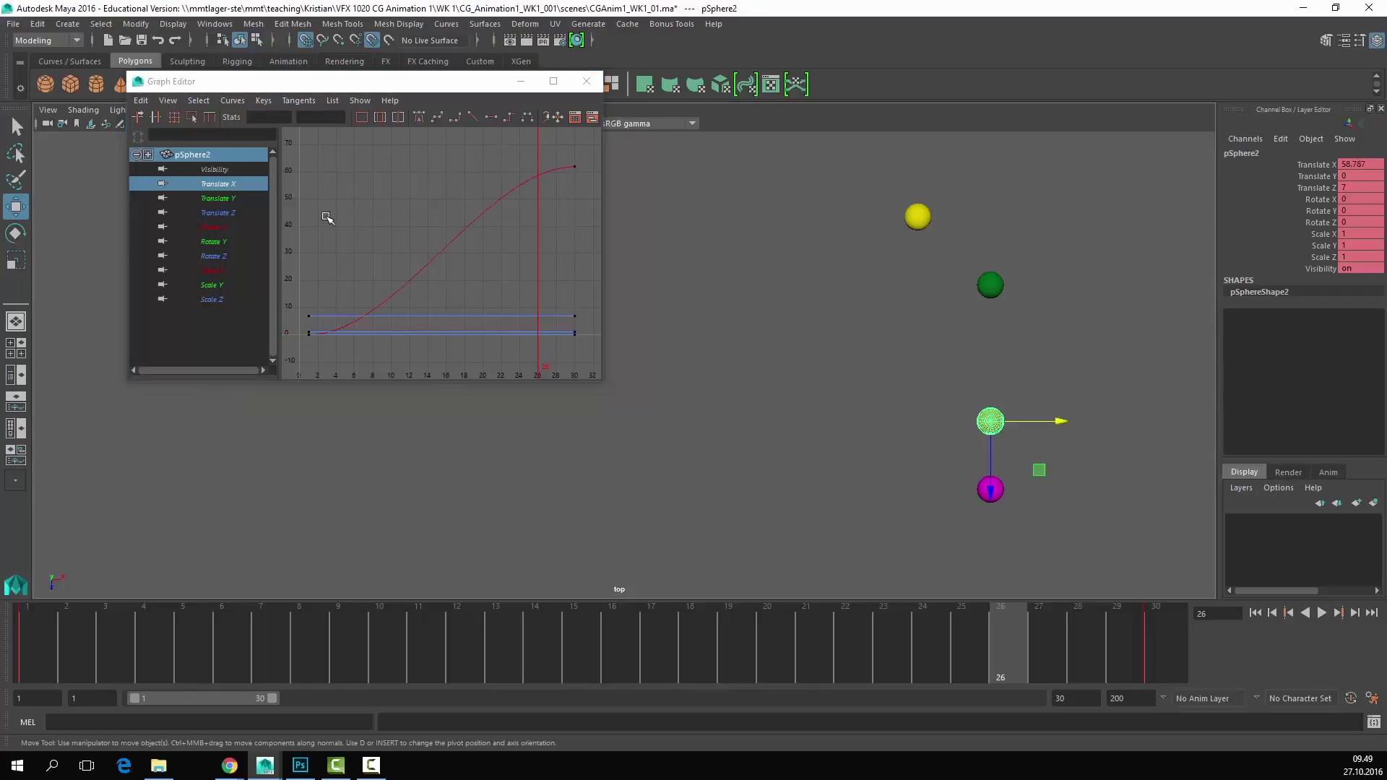
left_click(243, 227)
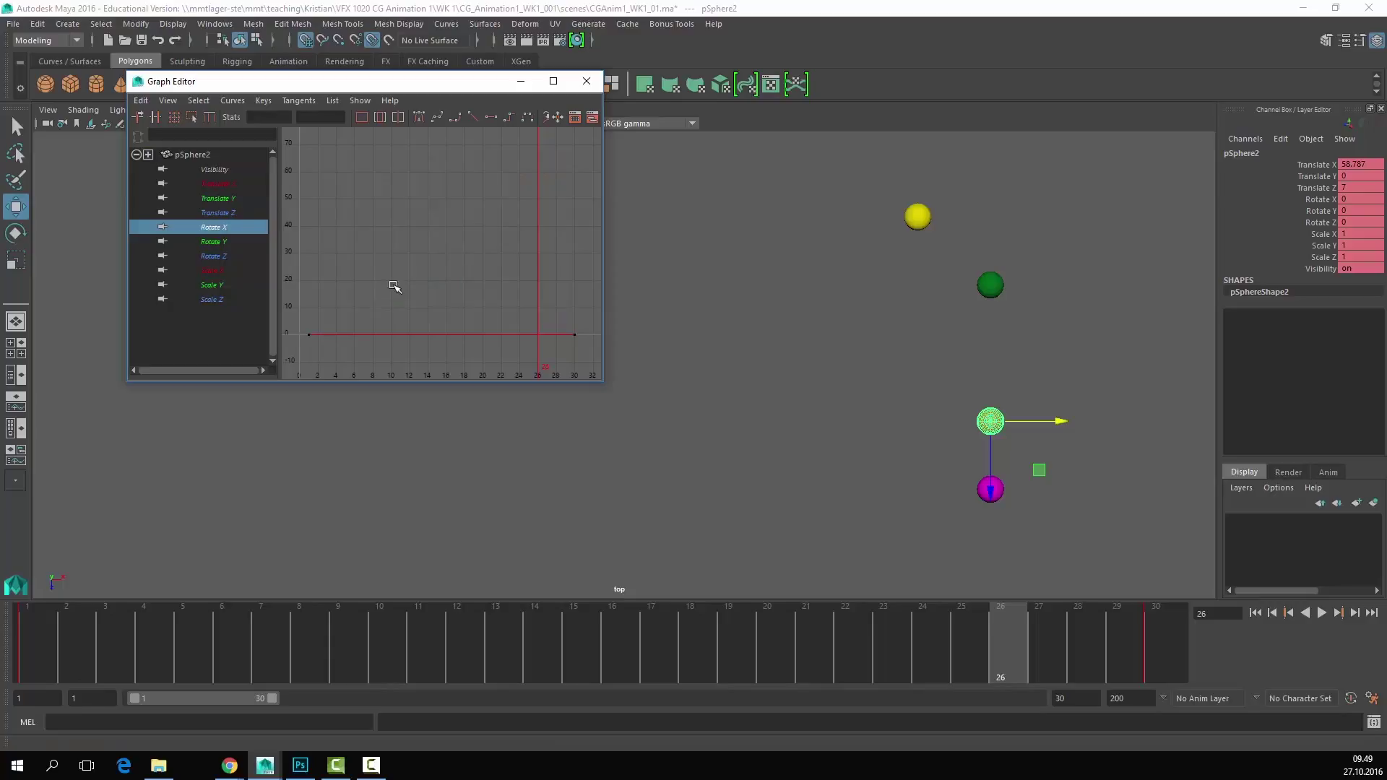
left_click(237, 184)
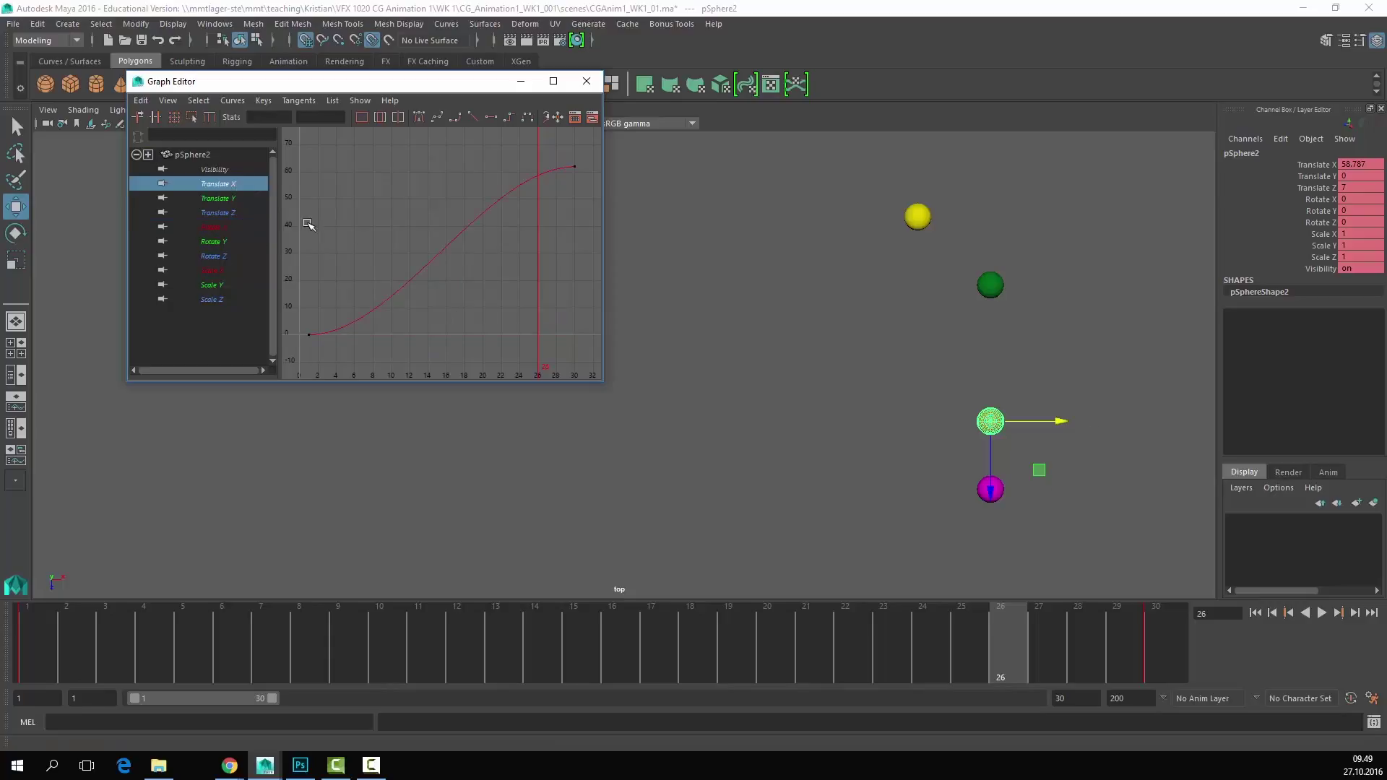
left_click_drag(300, 328, 313, 349)
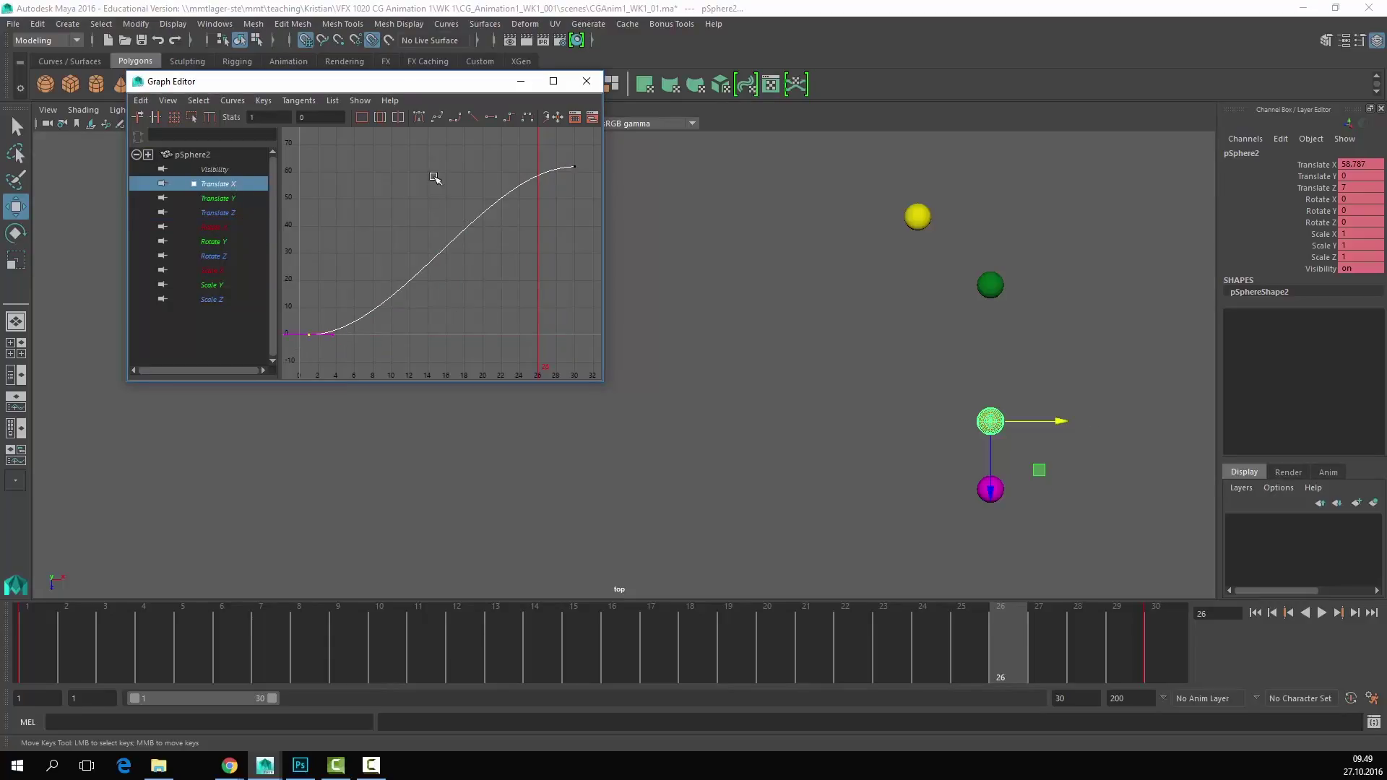
left_click(473, 116)
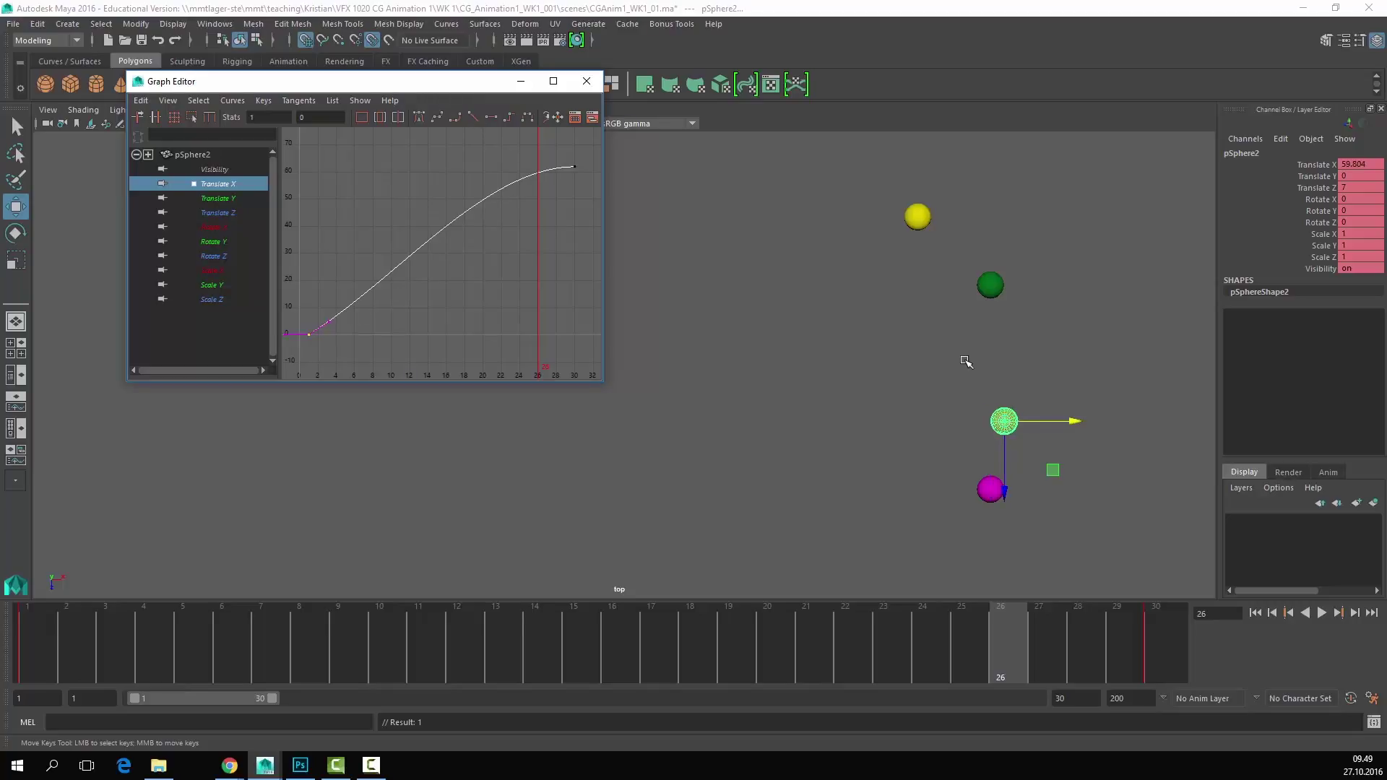
Step: Select the magenta sphere and give the last key of its Translate X curve a linear tangent
left_click(991, 497)
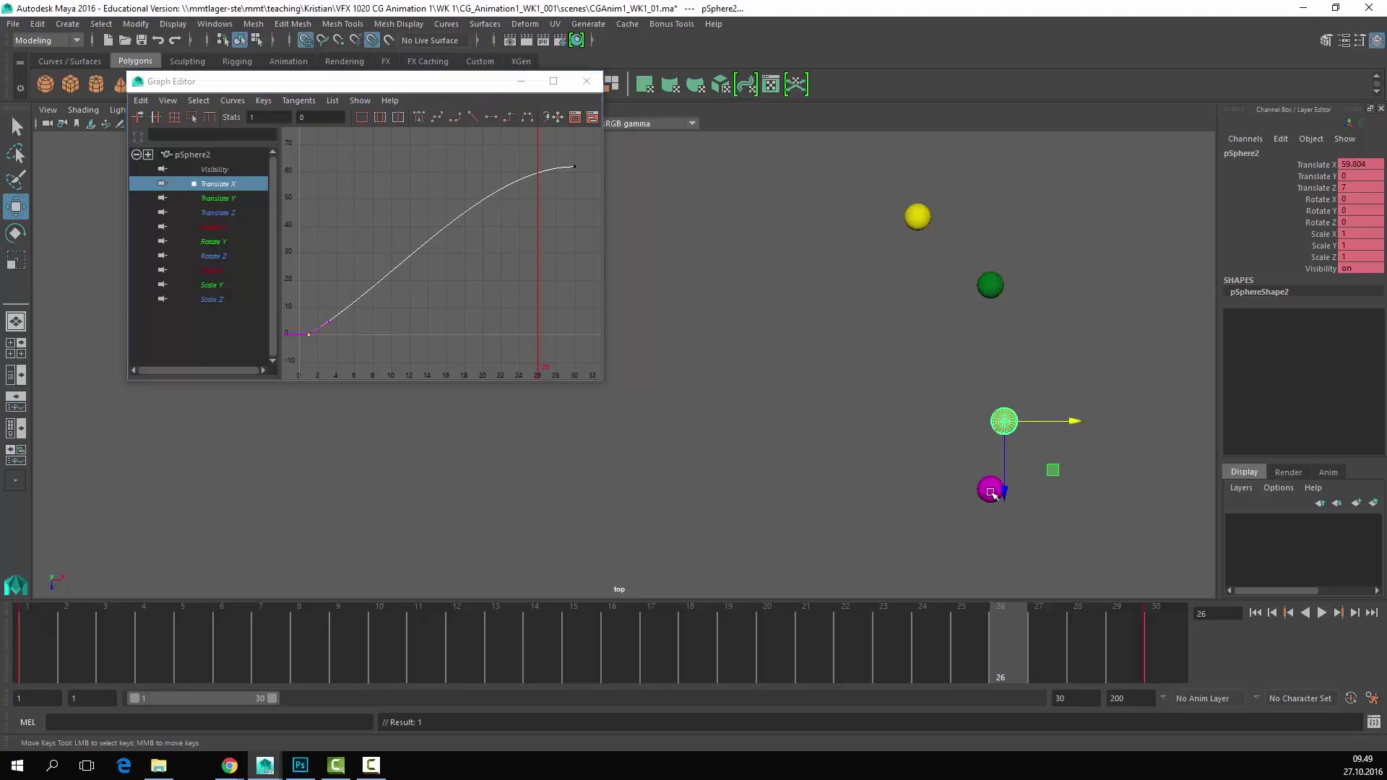
left_click(235, 185)
left_click_drag(584, 154, 510, 224)
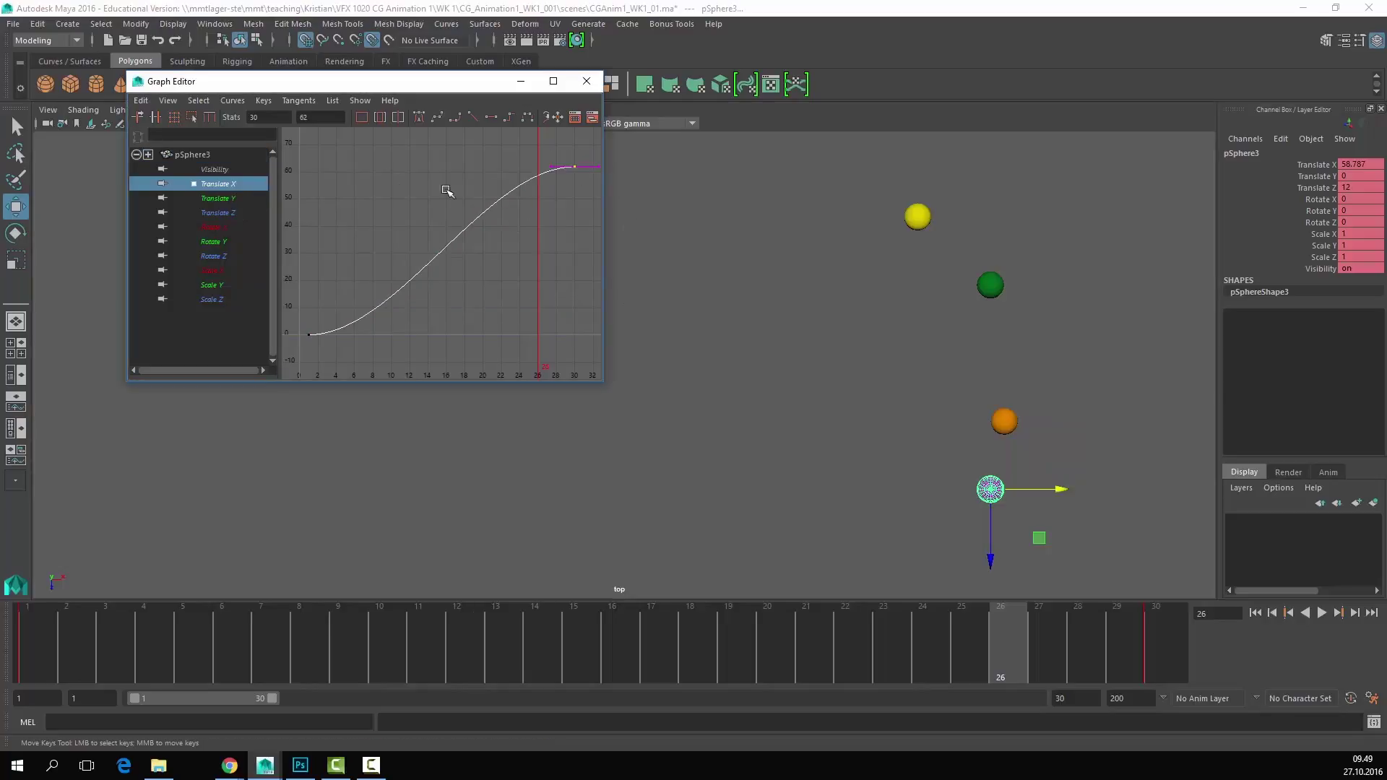
left_click(474, 116)
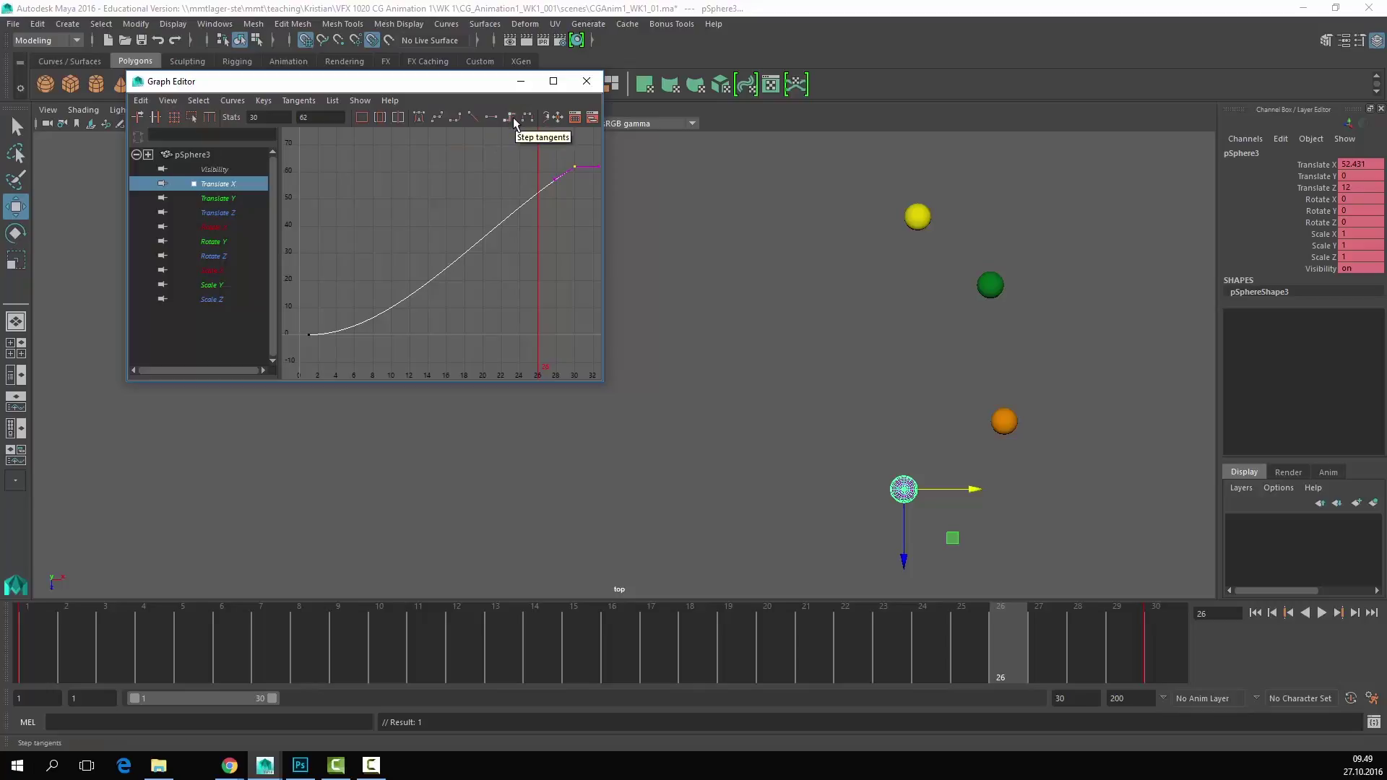
Step: Minimize the Graph Editor, preview the motion of the five spheres, stop the playback and clear the selection
left_click(519, 81)
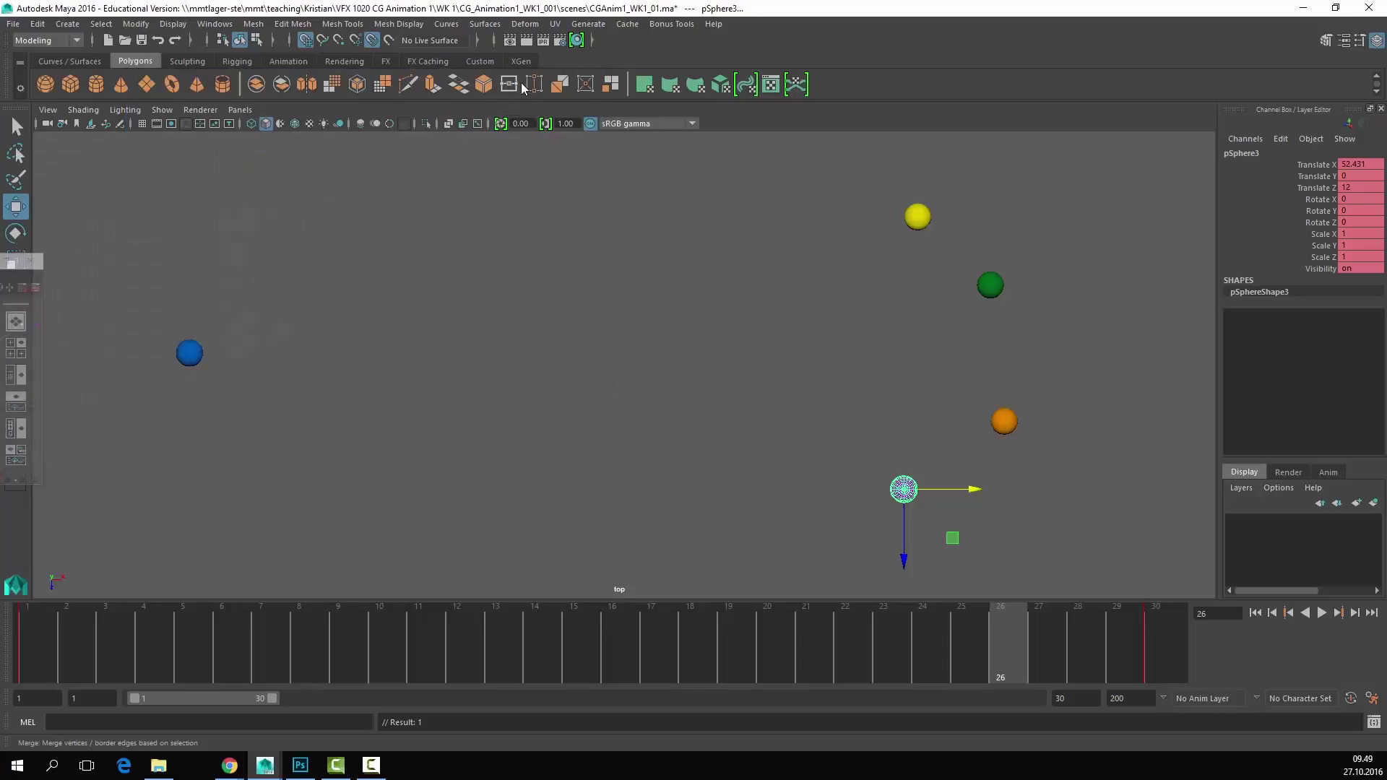
left_click(1322, 613)
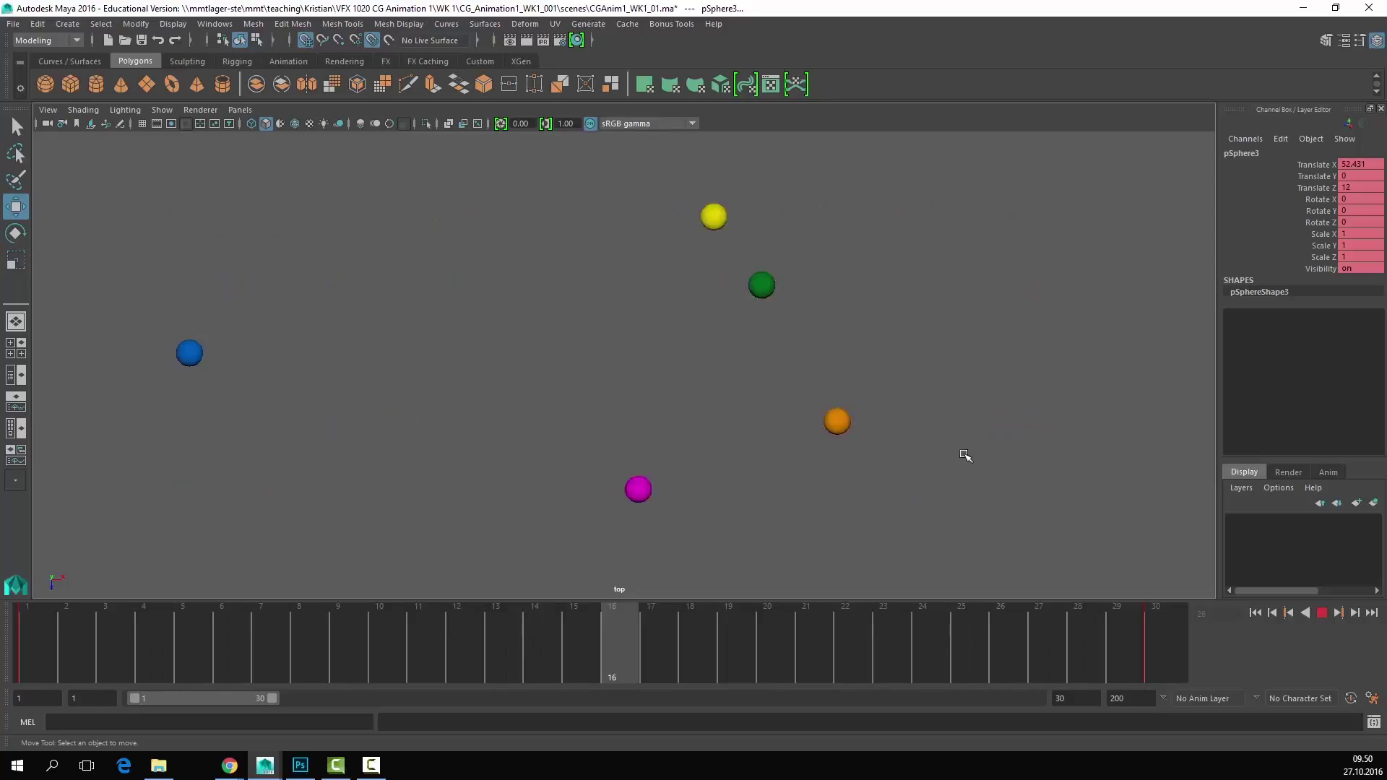
left_click(1323, 613)
left_click(492, 274)
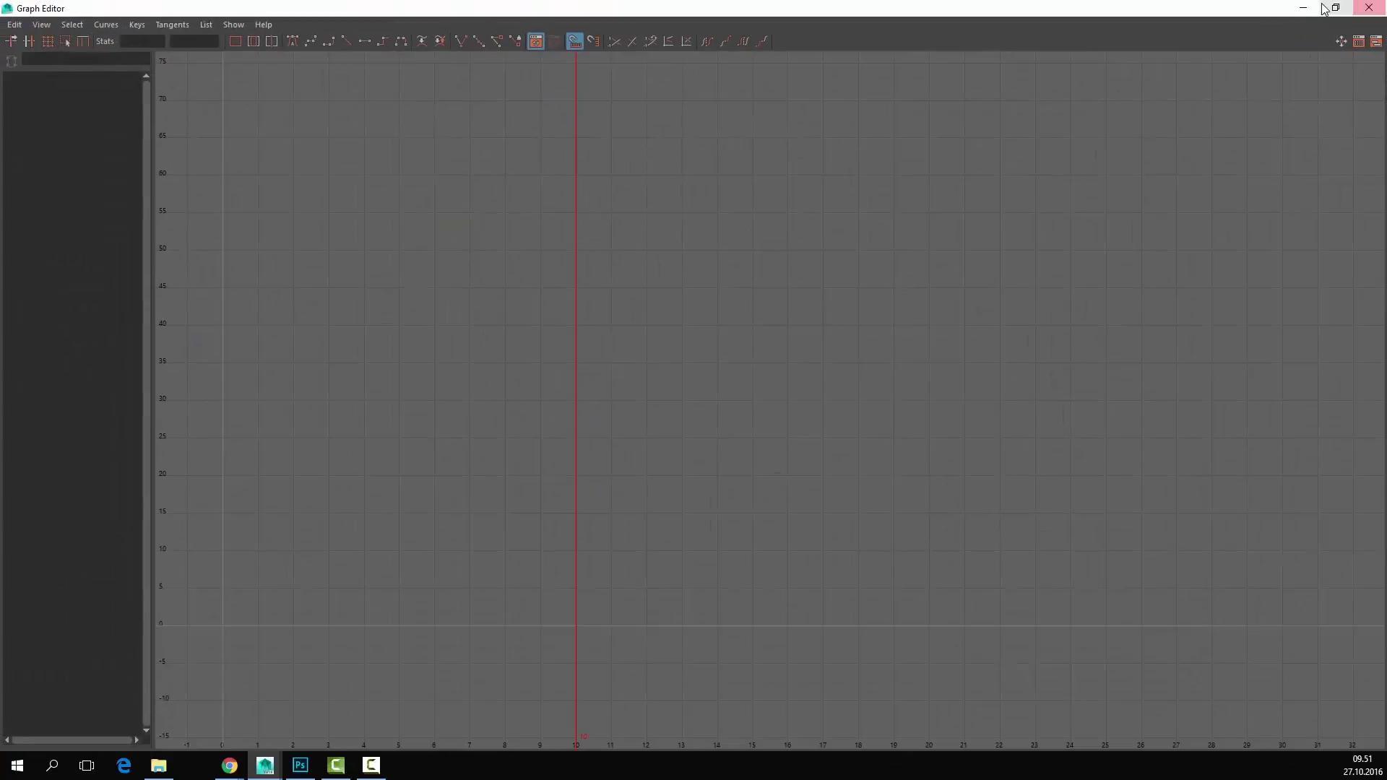
Step: Restore the Graph Editor beside the spheres and isolate the yellow sphere's Translate X curve
left_click(1336, 8)
left_click_drag(428, 89, 1373, 272)
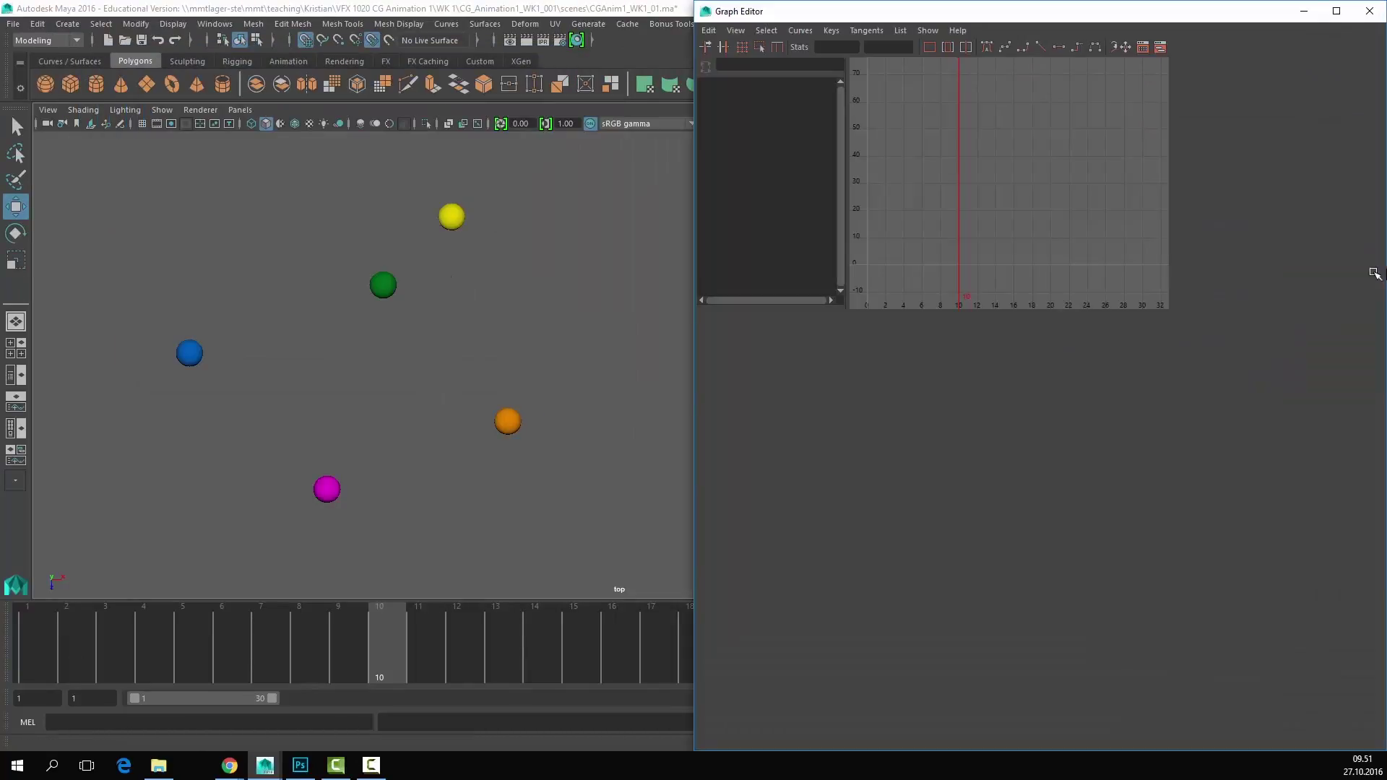
left_click_drag(1106, 14, 1041, 33)
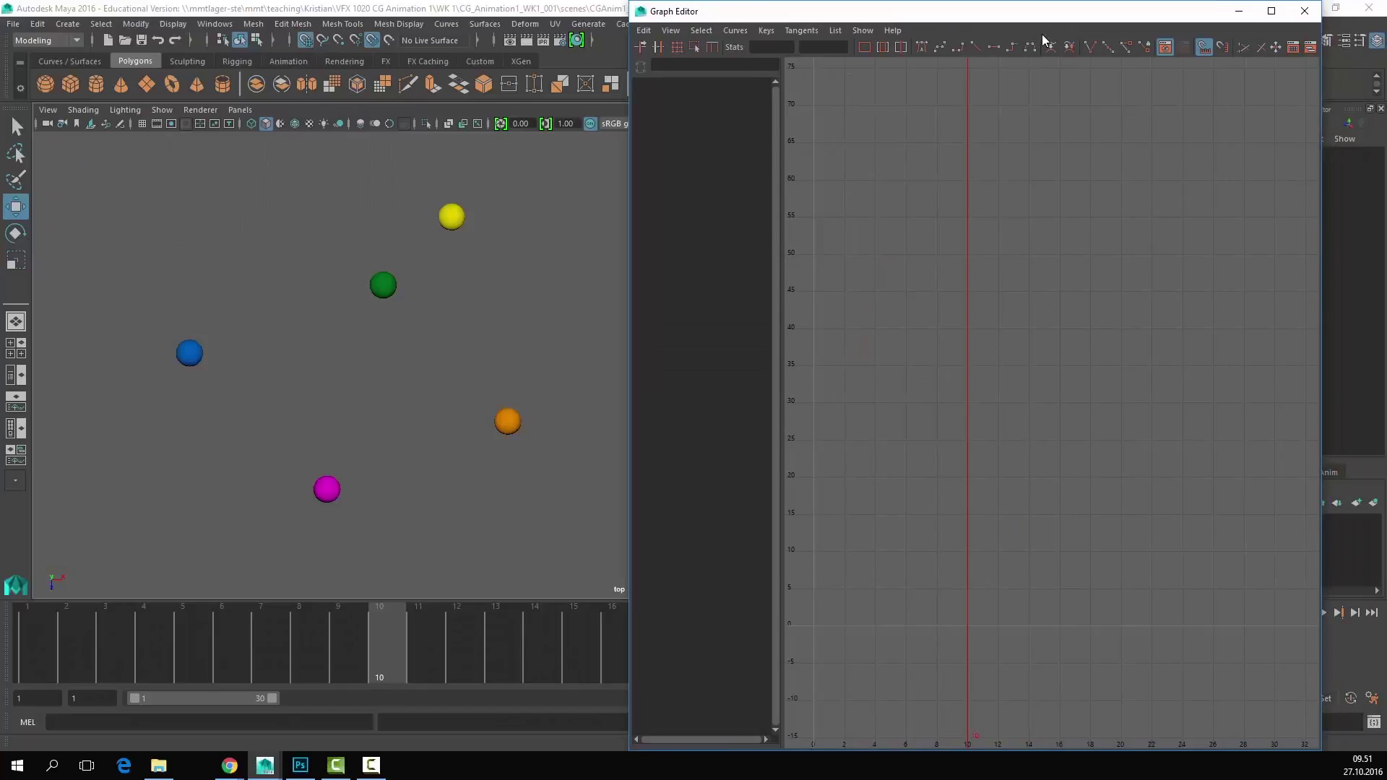
left_click(446, 216)
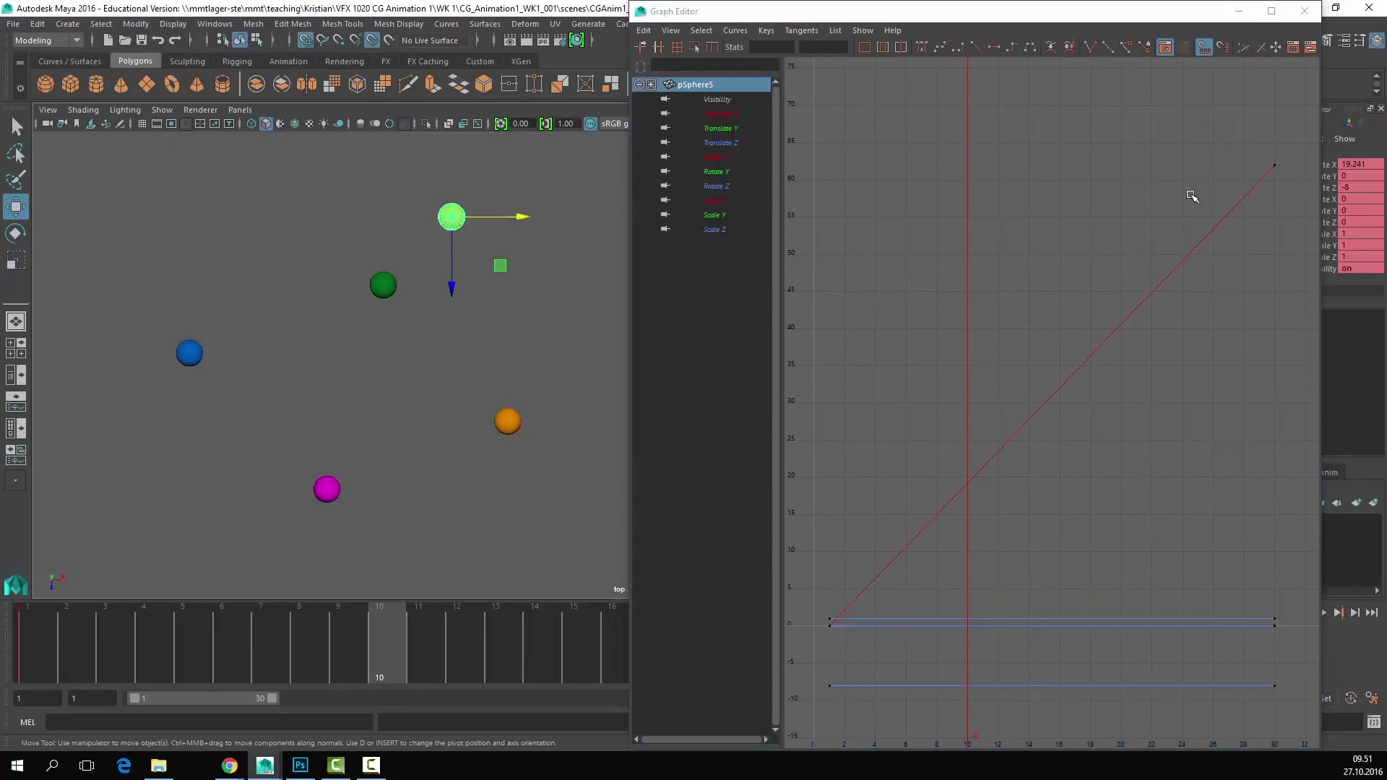
left_click(737, 114)
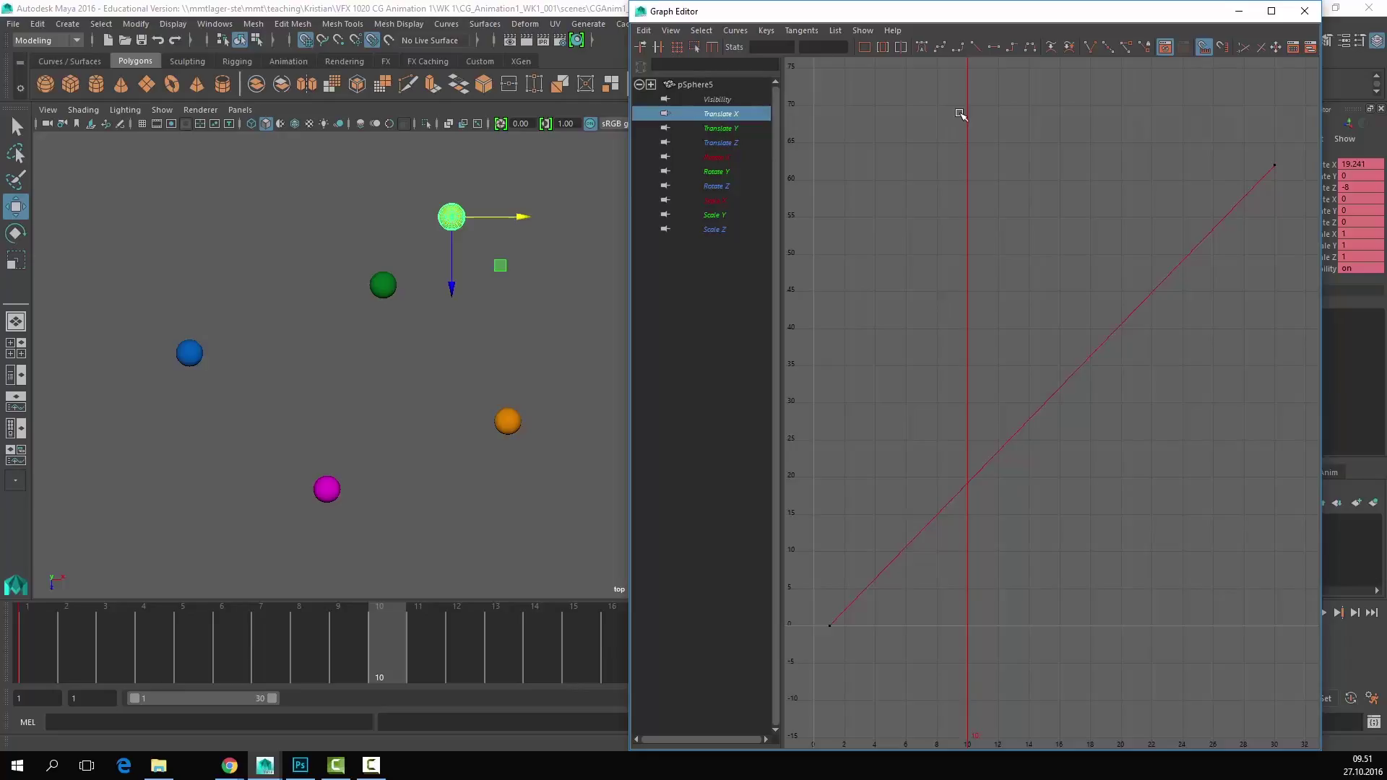
Step: Key the yellow sphere at frame 7 and lower that Translate X key to about 5
left_click_drag(379, 661, 283, 661)
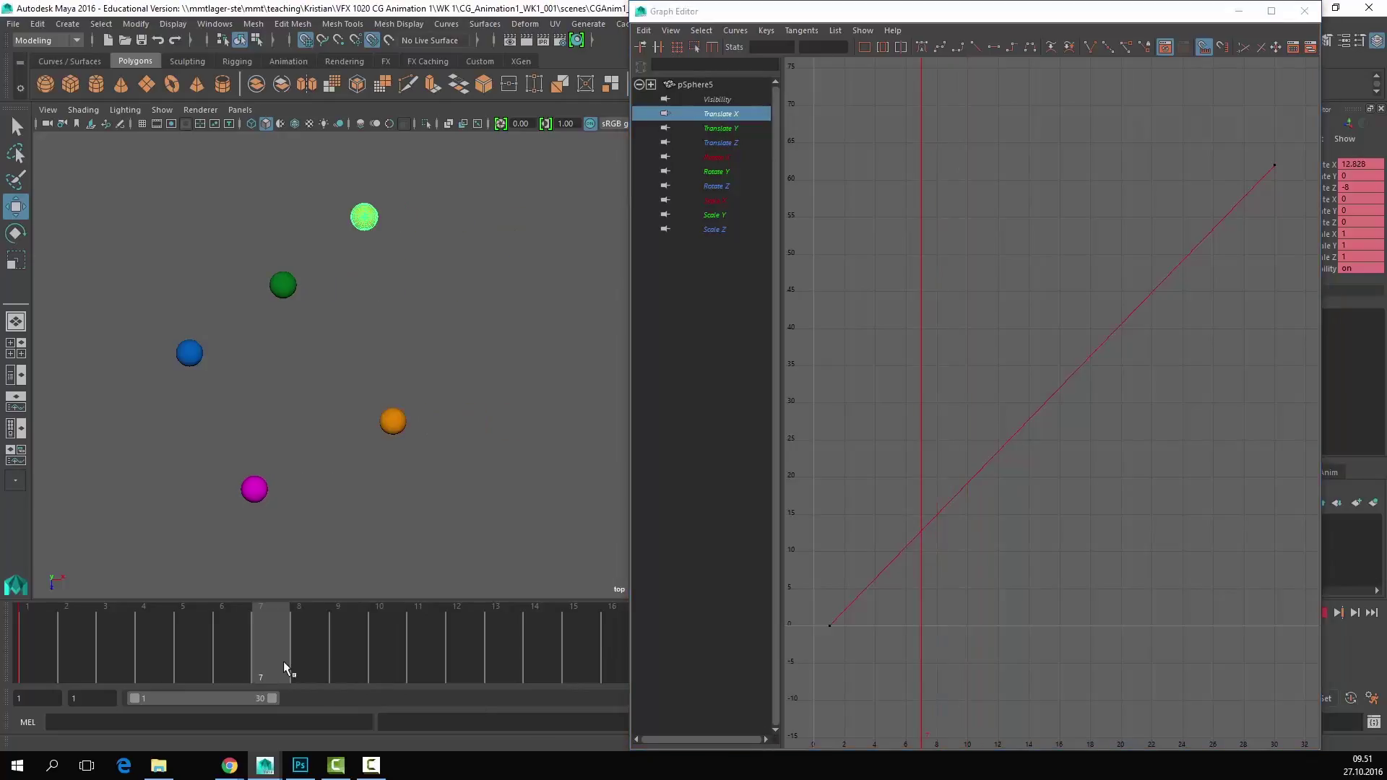
key("s")
left_click(920, 539)
middle_click_drag(919, 539, 920, 598, "shift")
Step: Key the yellow sphere at frame 24 and raise that Translate X key to about 57
mouse_move(392, 648)
left_mouse_down()
mouse_move(747, 652)
mouse_move(930, 676)
left_mouse_up()
key("s")
left_click_drag(1240, 264, 1151, 301)
middle_click_drag(1152, 301, 1136, 198, "shift")
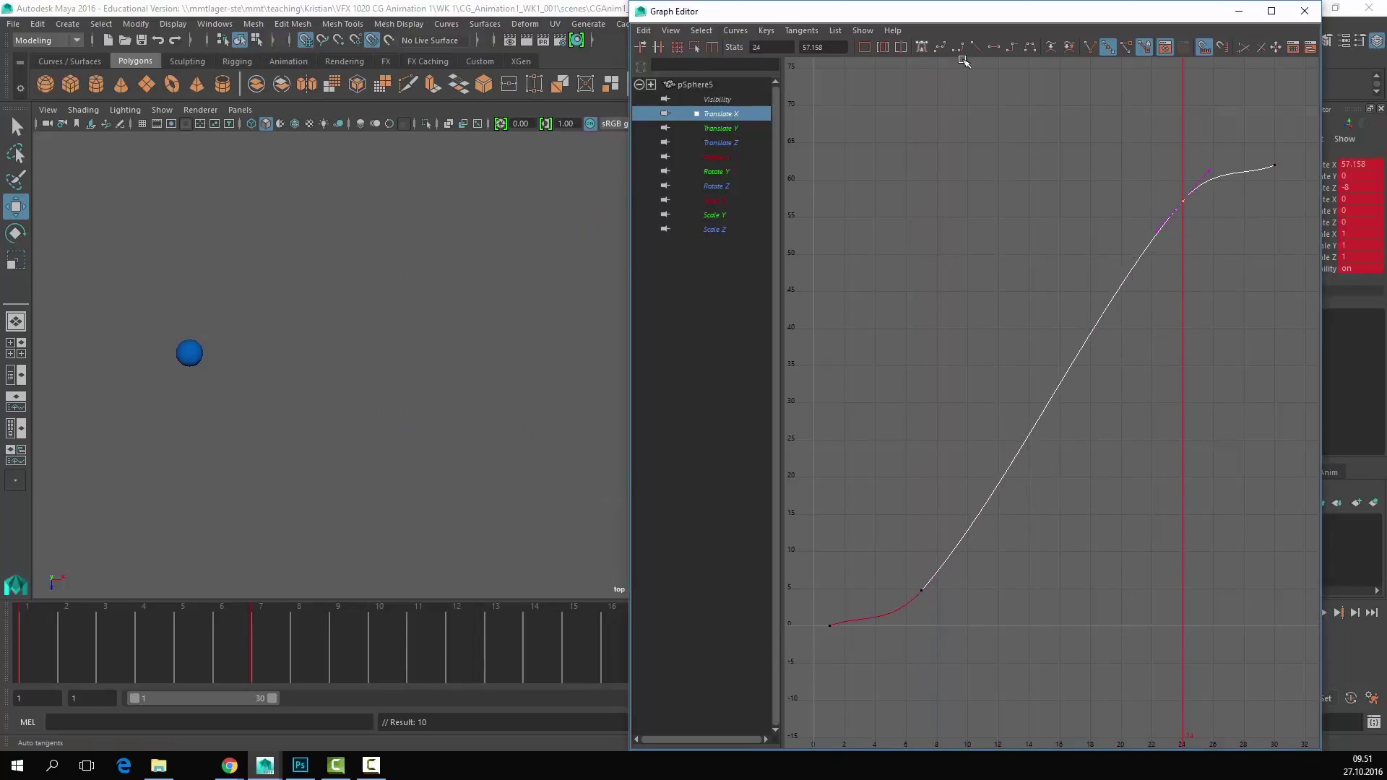
Step: Give all of the yellow sphere's Translate X keys linear tangents and move the Graph Editor to uncover the spheres
left_click(905, 586)
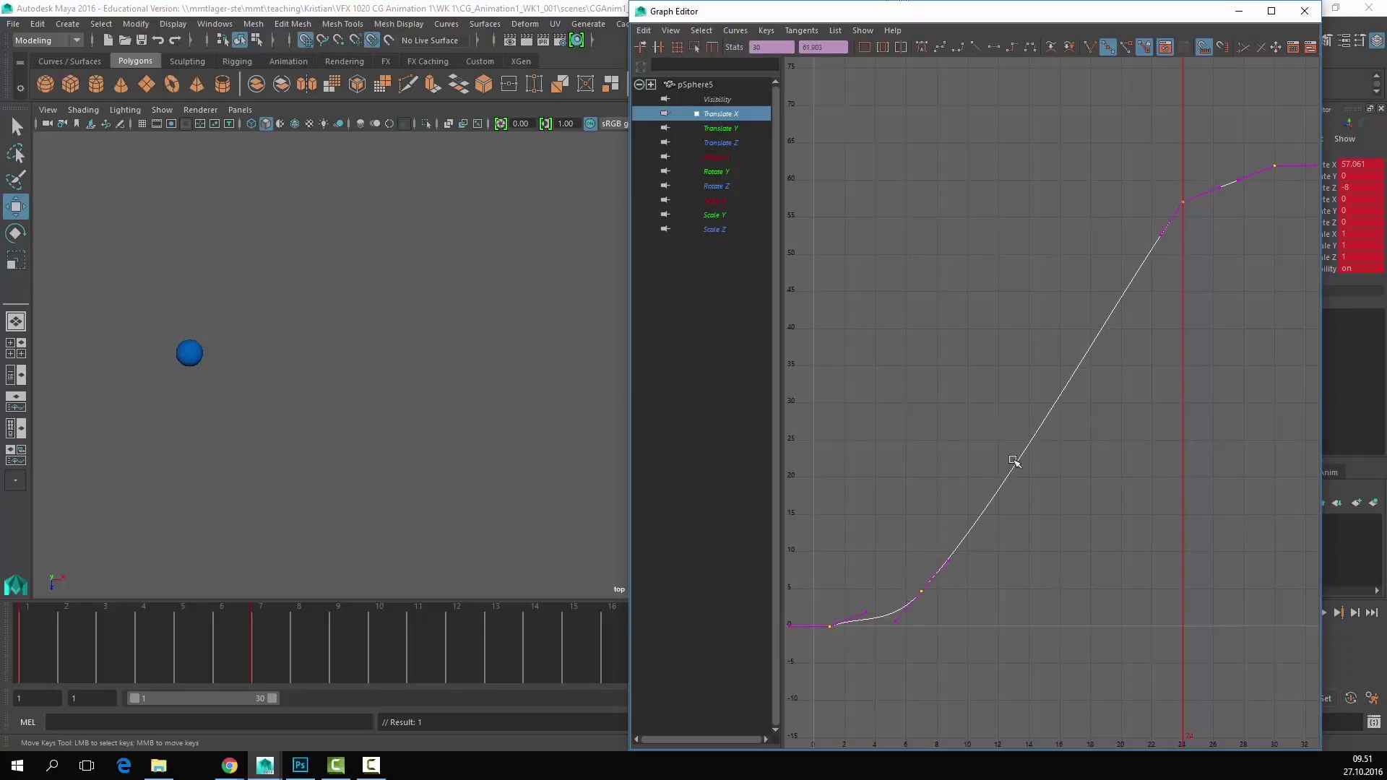
left_click(971, 49)
left_click(1206, 319)
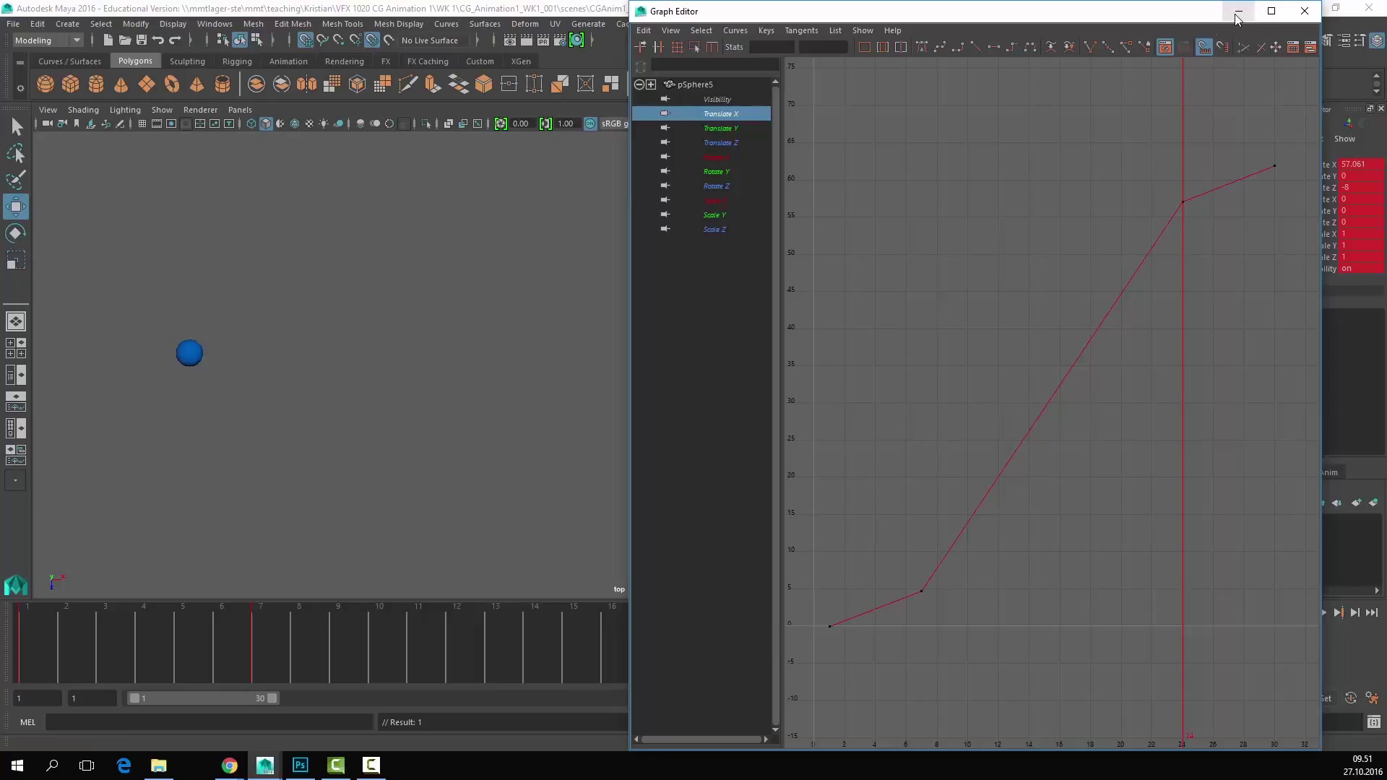
left_click_drag(1146, 11, 578, 172)
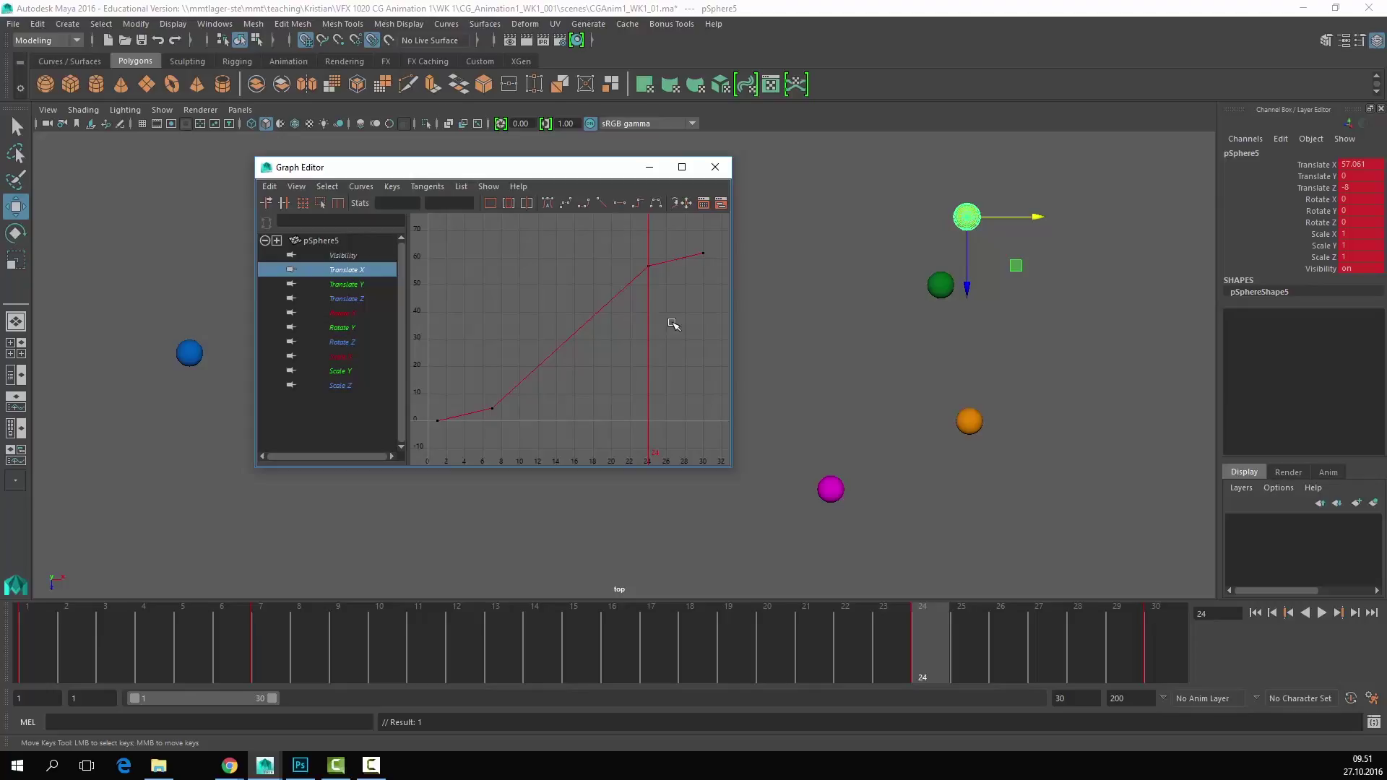
Step: Try auto tangents on all of the yellow sphere's Translate X keys, and undo the change
left_click_drag(719, 259, 439, 456)
left_click(554, 203)
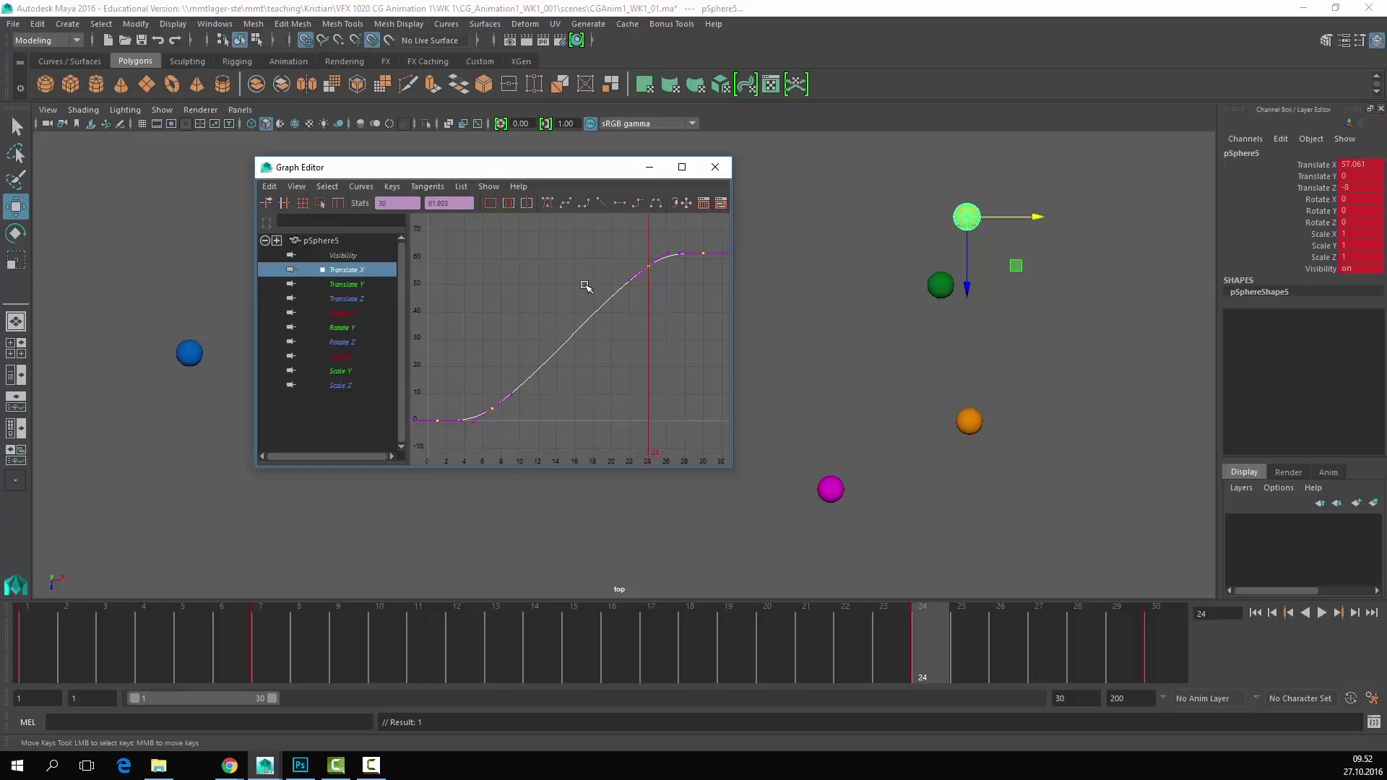
key("ctrl+z")
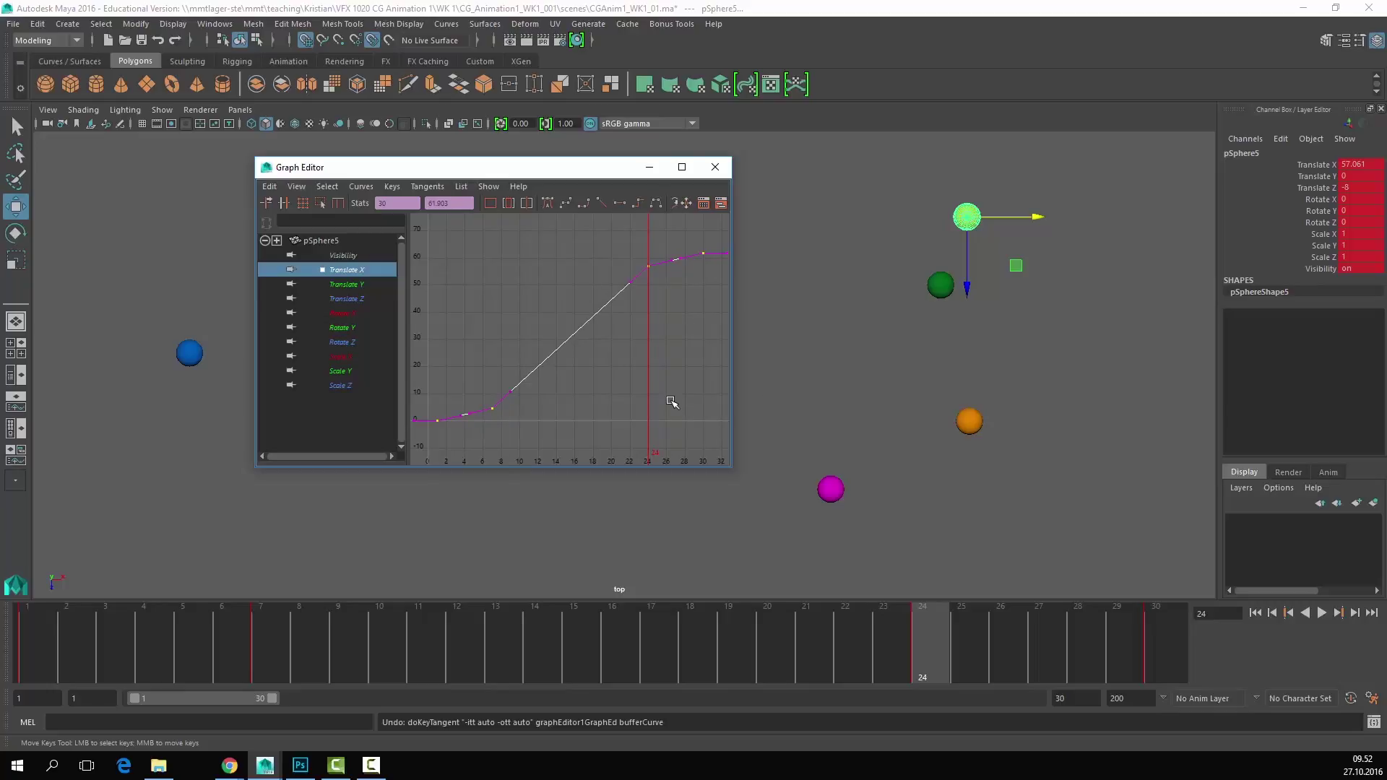
left_click(681, 360)
Step: Key the green sphere at frame 24 and raise that Translate X key to about 60.2
left_click(942, 286)
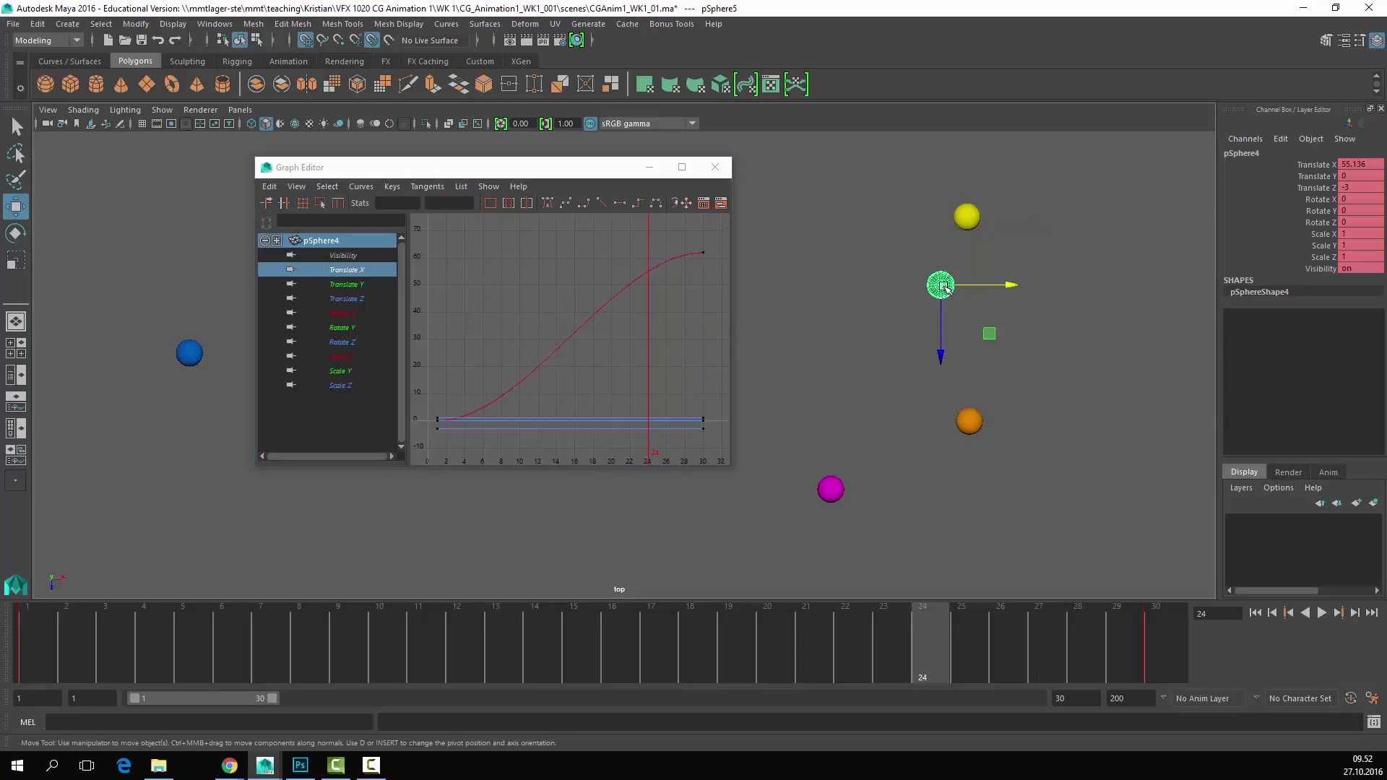
left_click(366, 268)
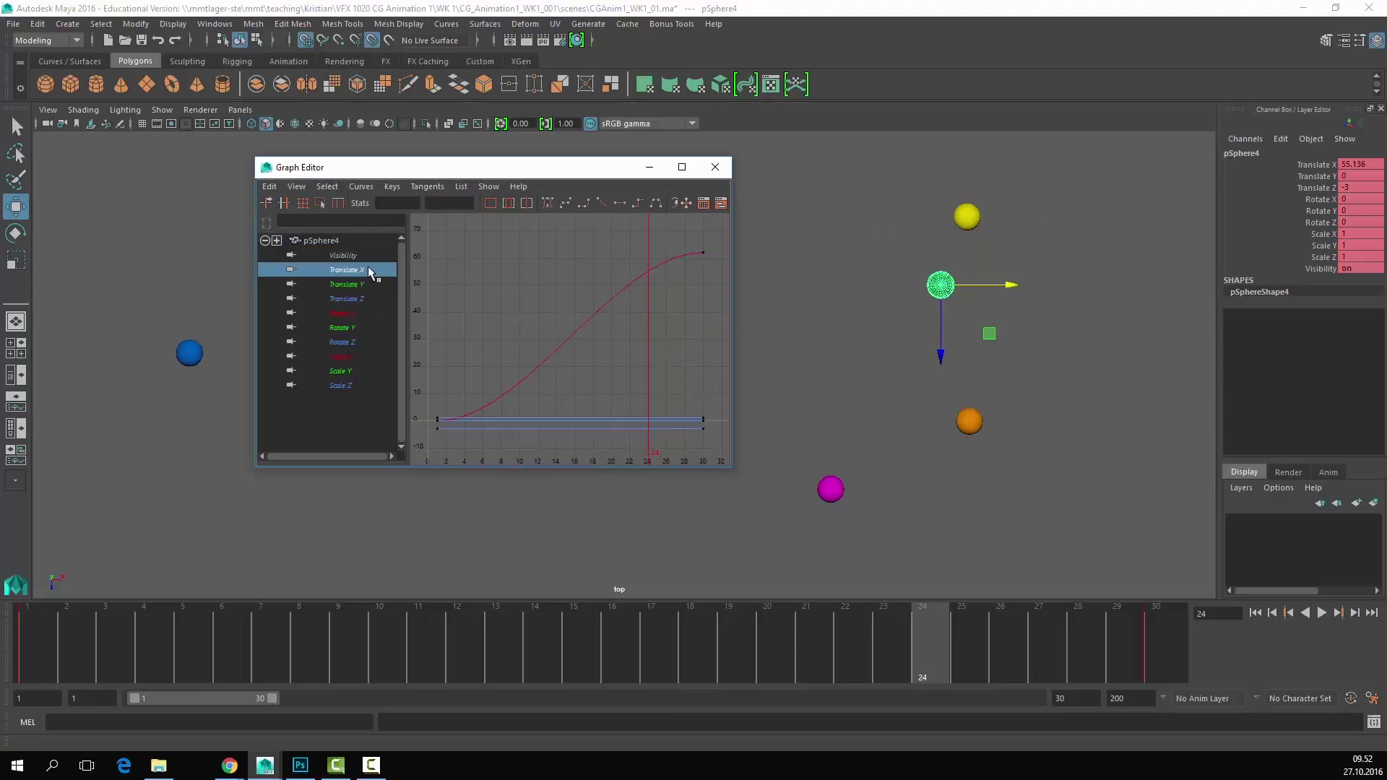
key("s")
left_click_drag(672, 252, 621, 289)
middle_click_drag(641, 277, 641, 263, "shift")
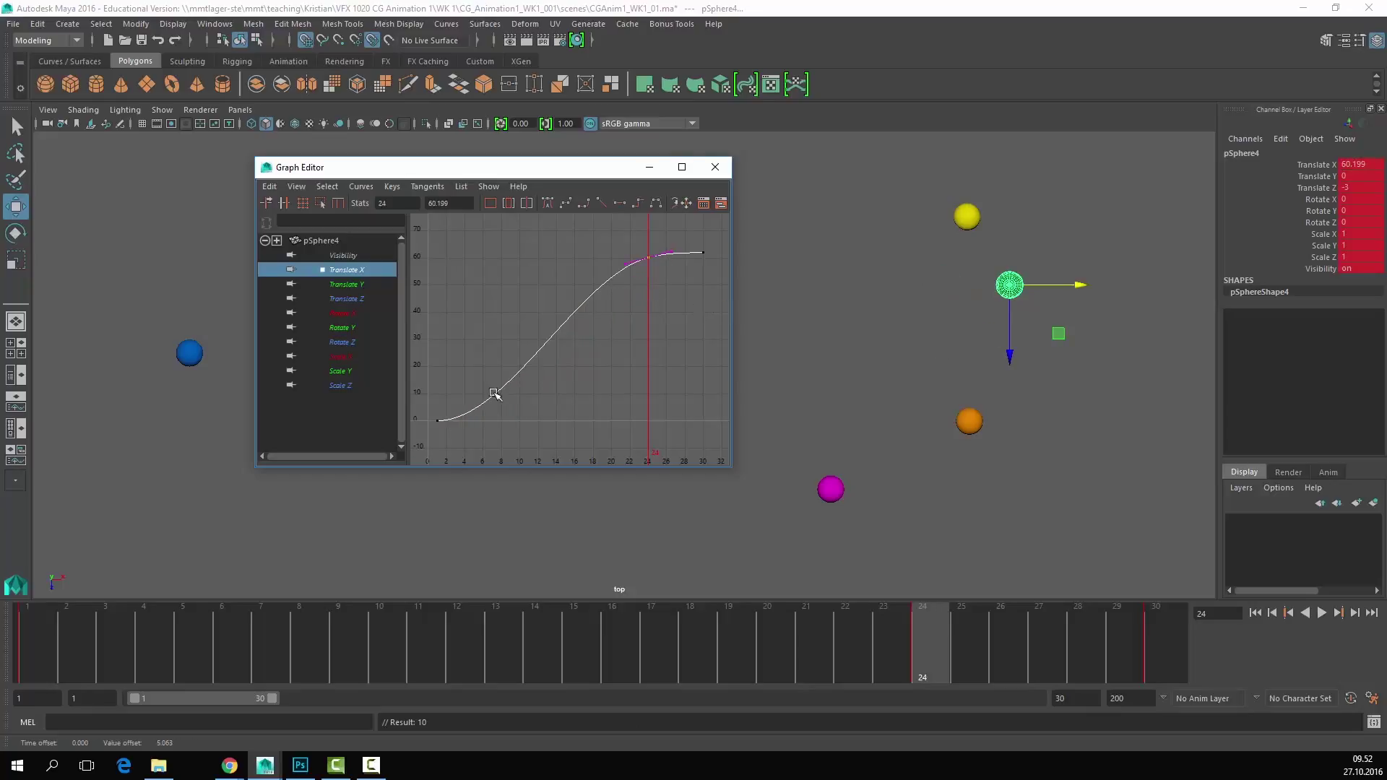
Step: Key the green sphere at frame 5 and lower that Translate X key to about 3
key("alt+v")
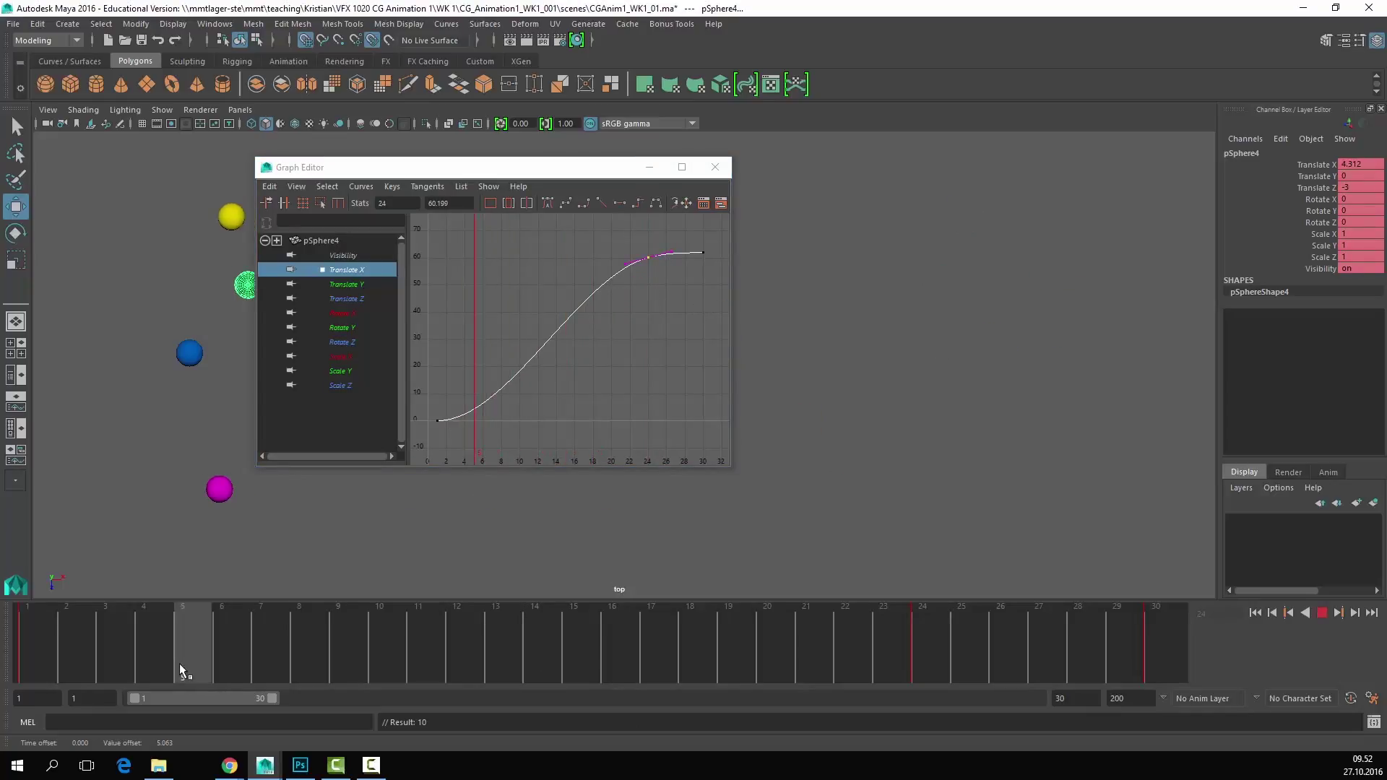
key("s")
left_click_drag(492, 394, 461, 420)
middle_click_drag(481, 406, 481, 401, "shift")
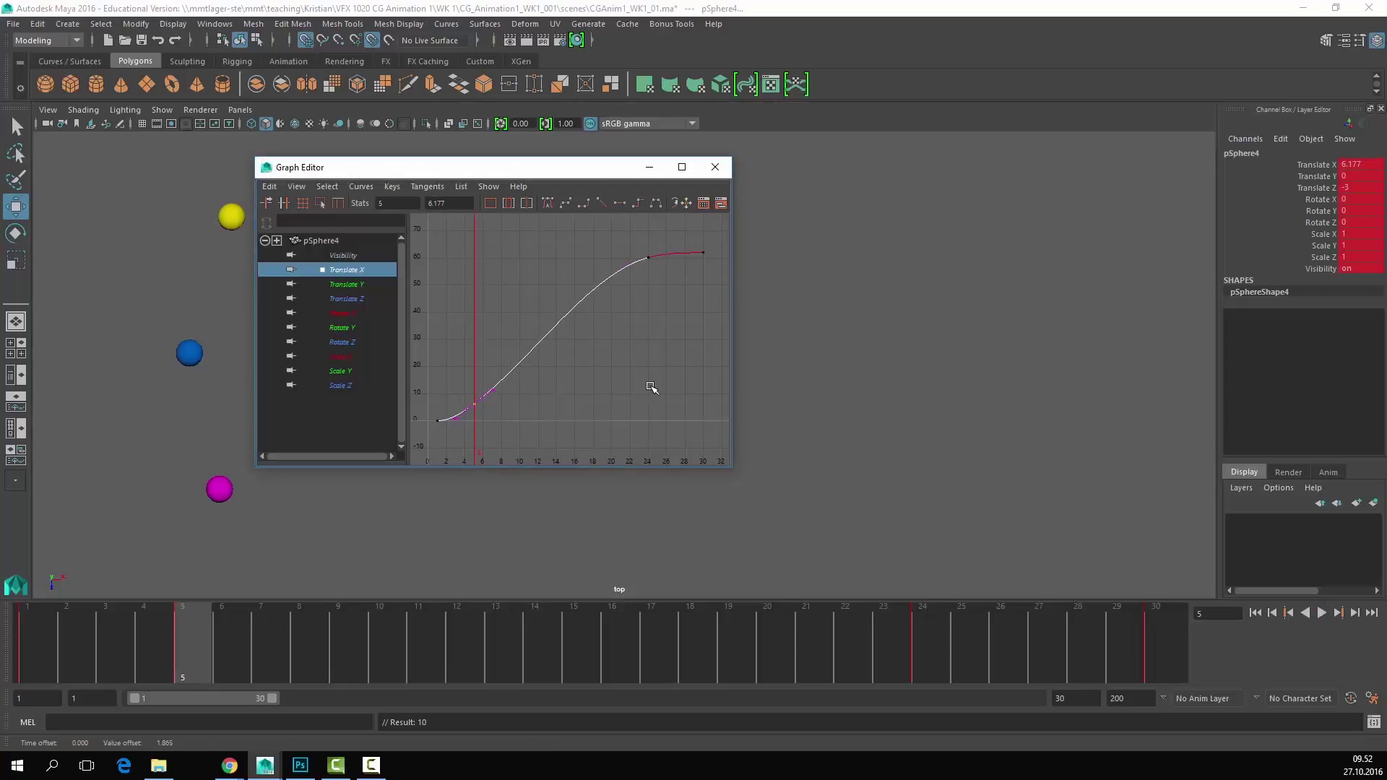
middle_click_drag(485, 407, 484, 418, "shift")
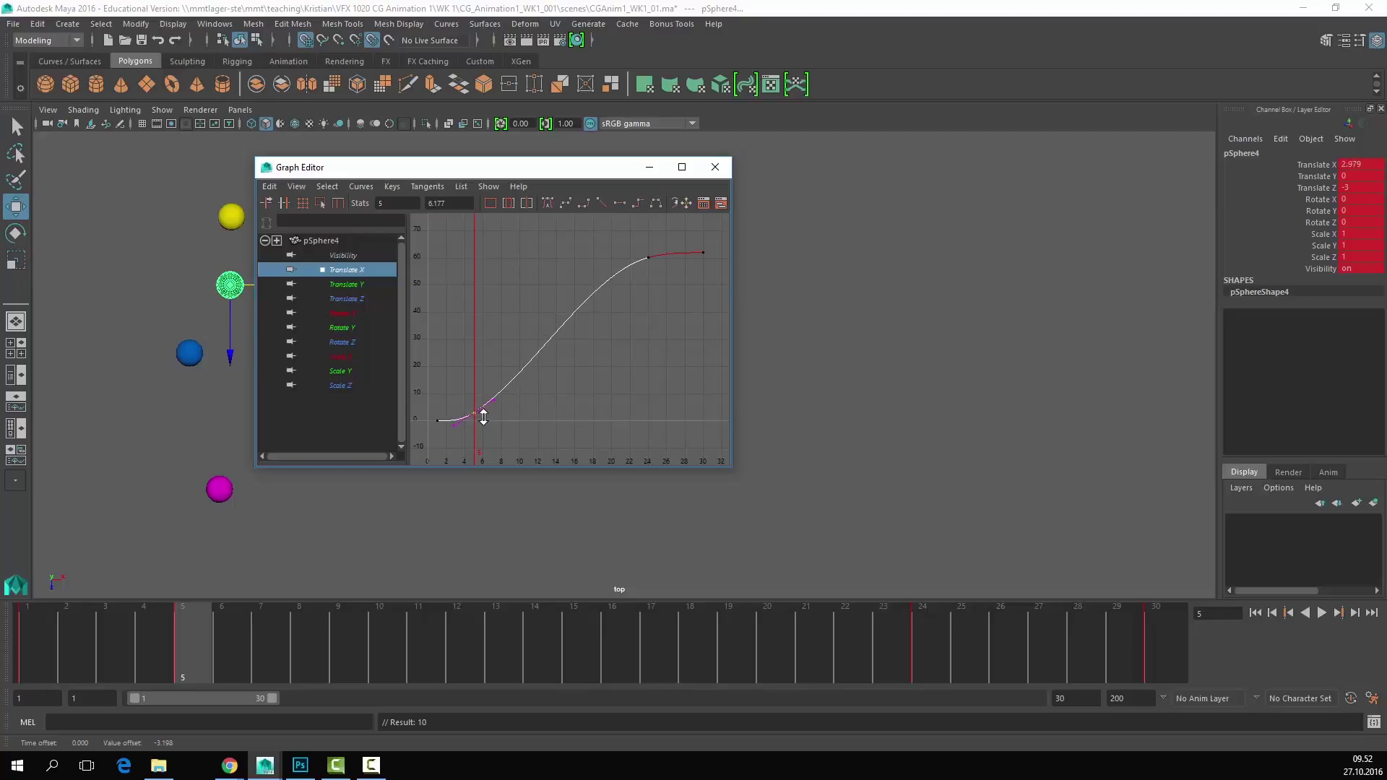
Step: Move the green sphere's Translate X key from frame 24 to frame 23 at about 57.8
left_click(629, 343)
left_click_drag(660, 247, 623, 272)
middle_click_drag(649, 261, 633, 275, "shift")
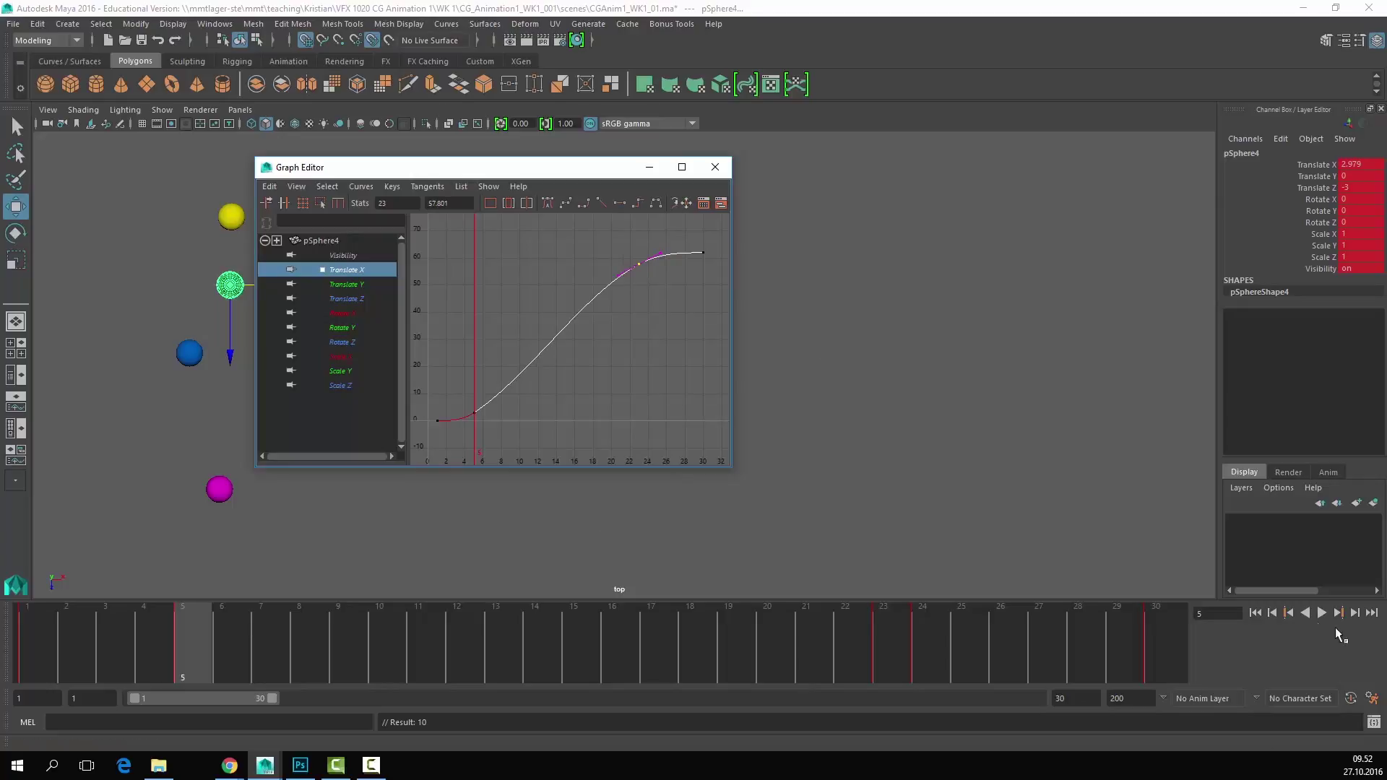
Step: Preview the adjusted motion of the spheres with the Graph Editor minimized, stop the playback and clear the selection
left_click(1321, 613)
left_click(651, 167)
left_click(1053, 353)
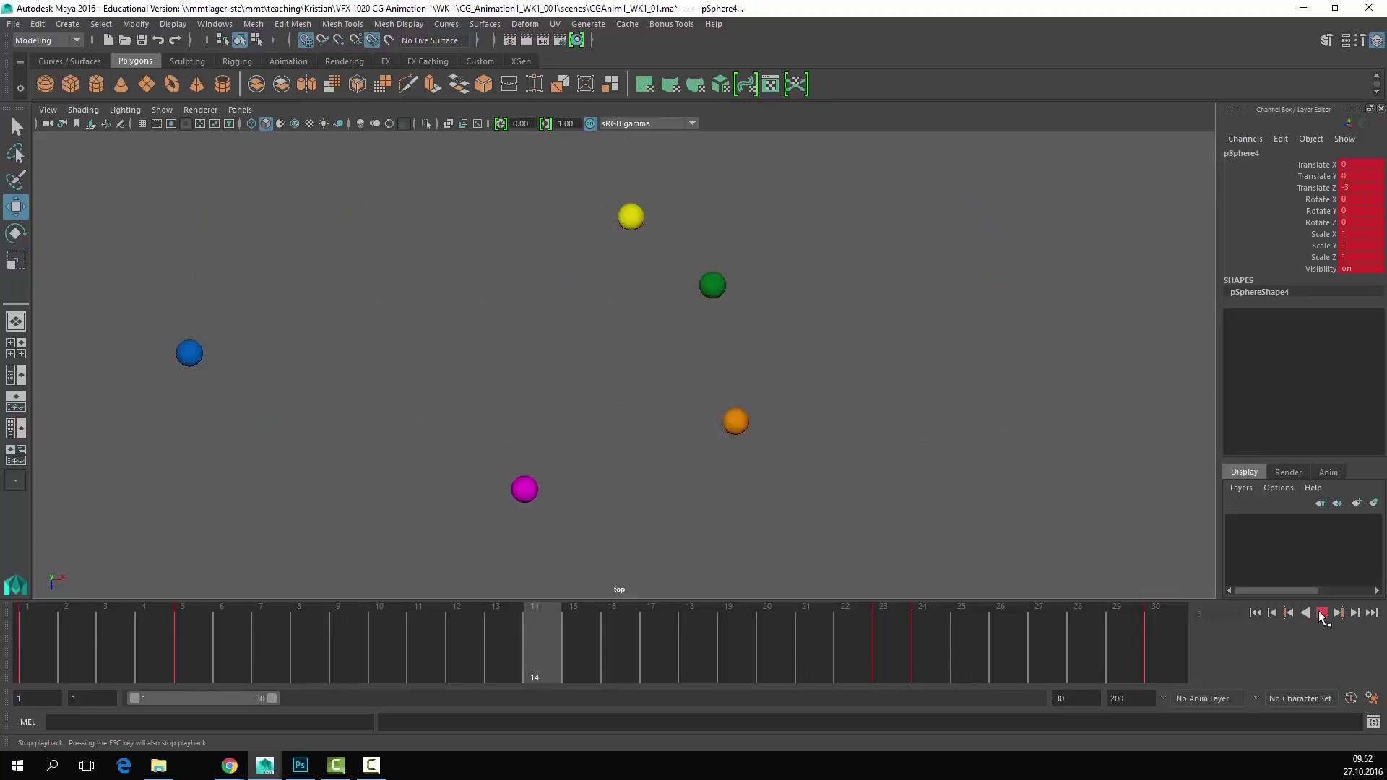
left_click(1322, 613)
left_click(462, 359)
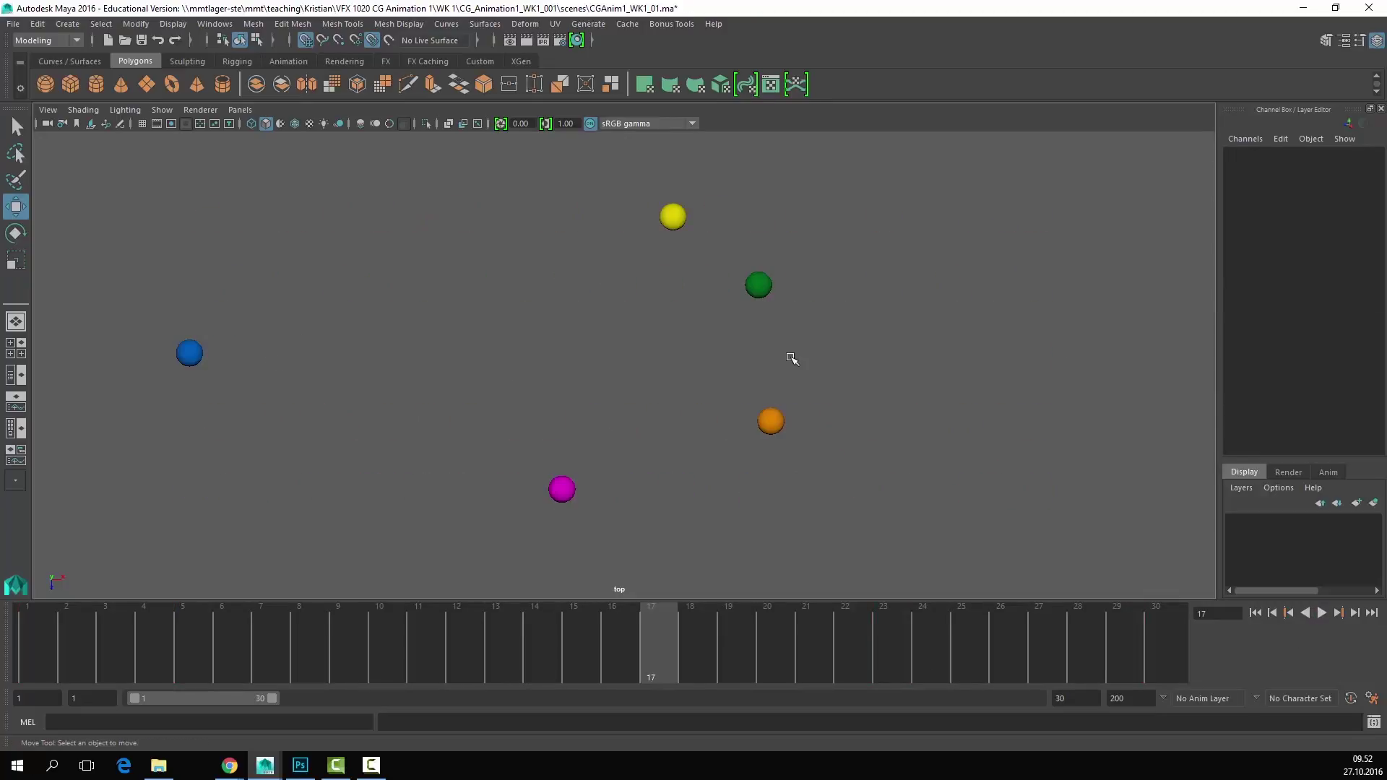
Step: Select the blue sphere, preview its stepped motion and set the playback range to end at frame 40
left_click(202, 356)
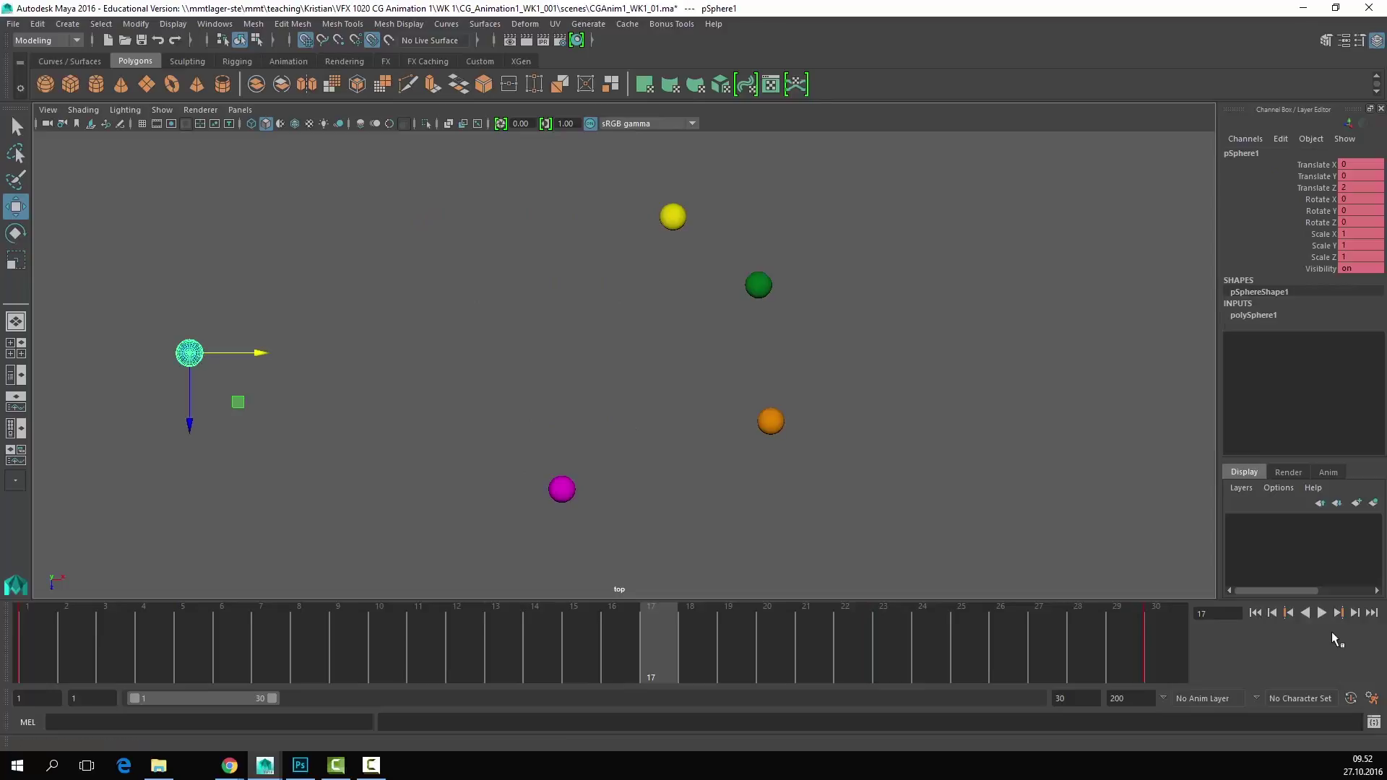
left_click(1321, 613)
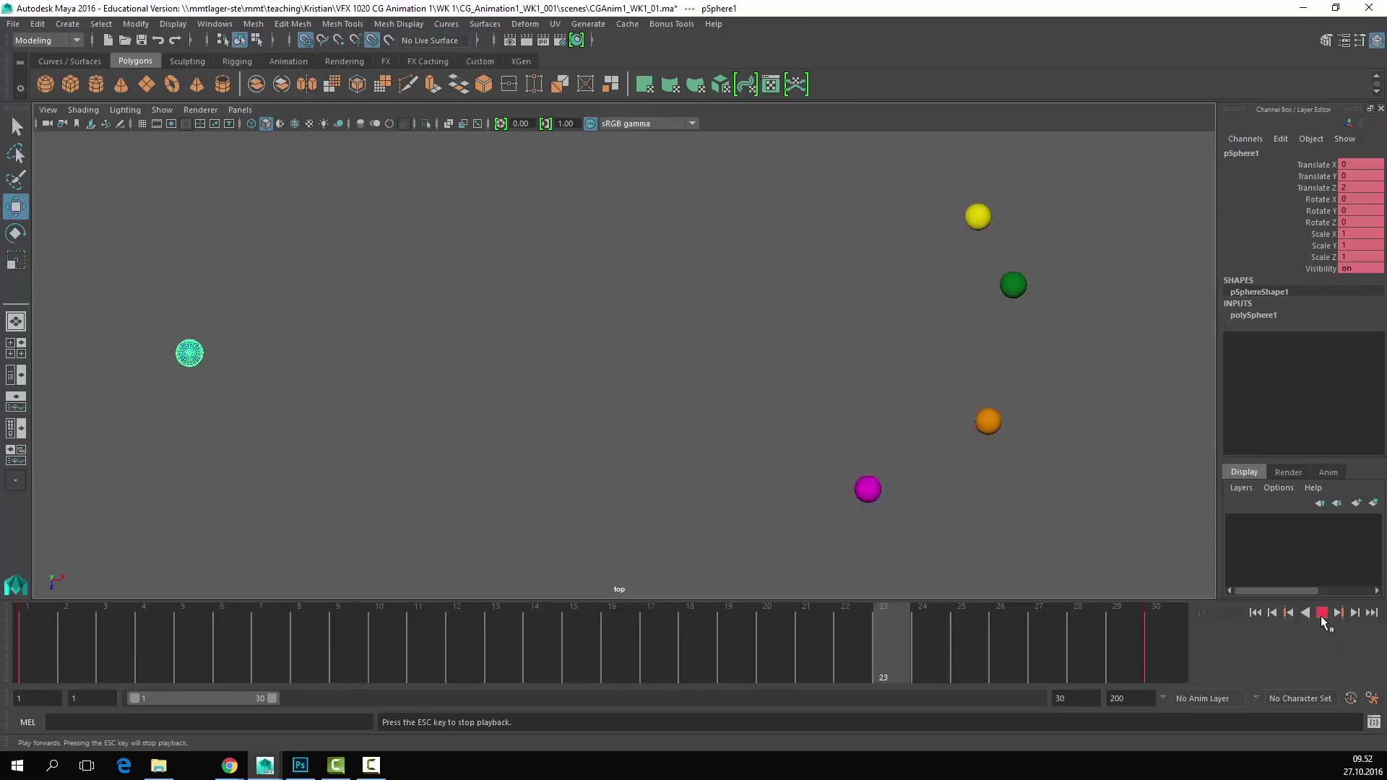
left_click(1321, 614)
left_click(1055, 700)
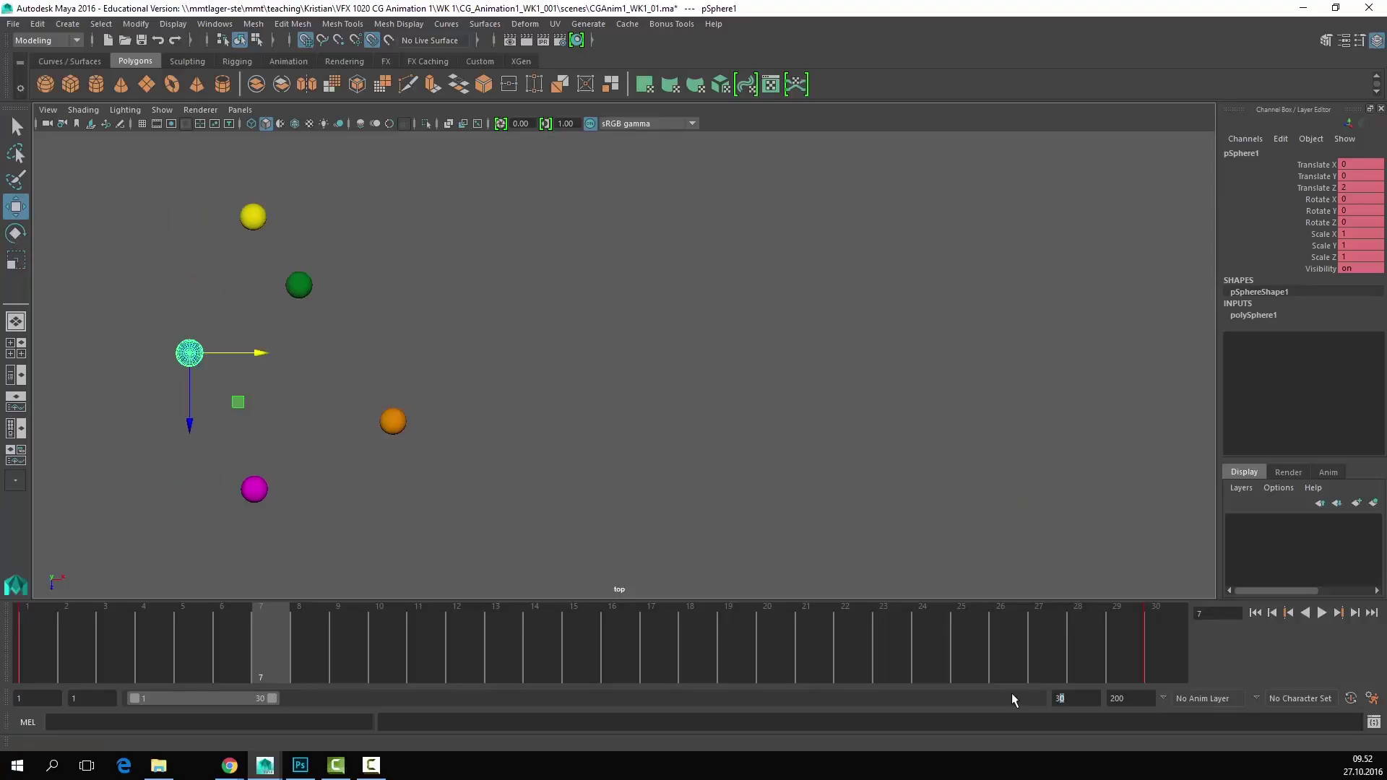
type("4")
key("Return")
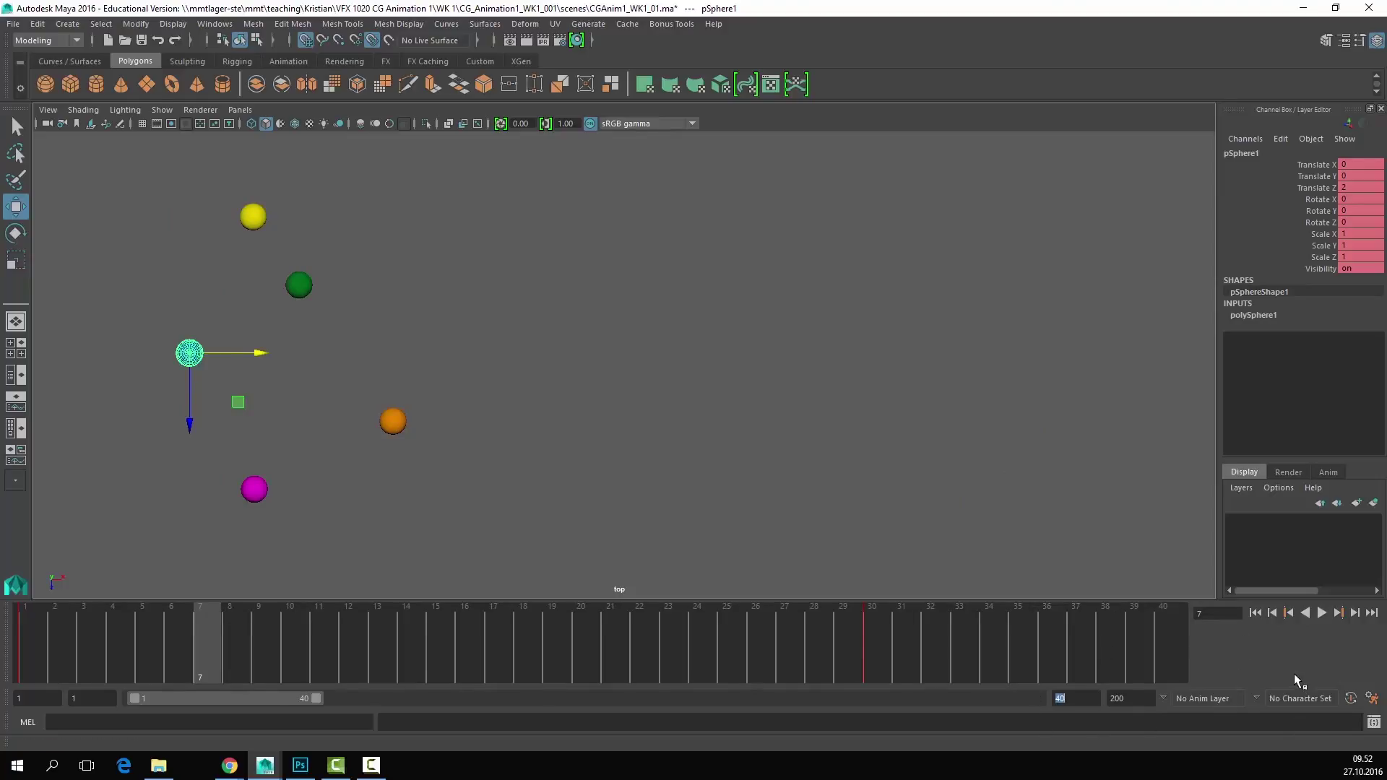
Step: Preview the blue sphere's stepped motion and set the playback range to end at frame 30
left_click(1320, 614)
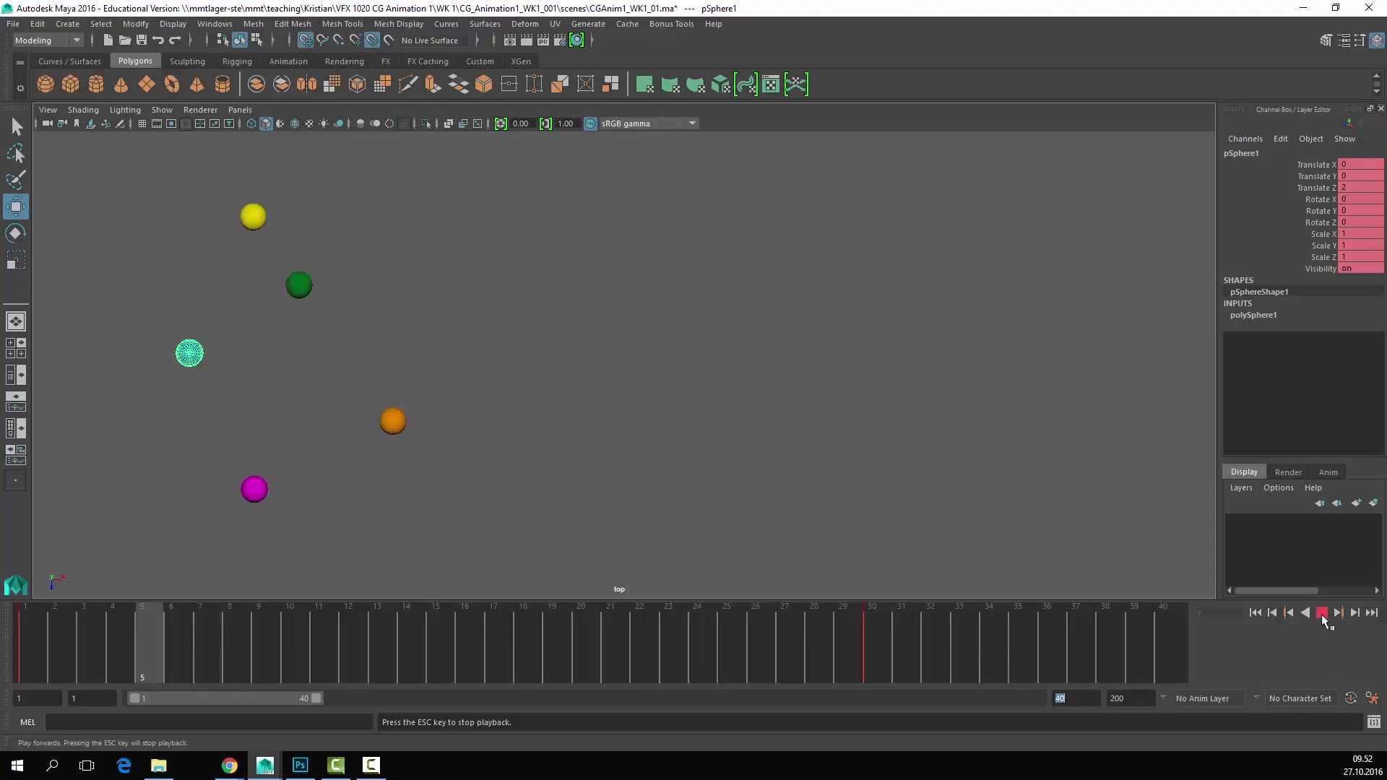
left_click(1321, 614)
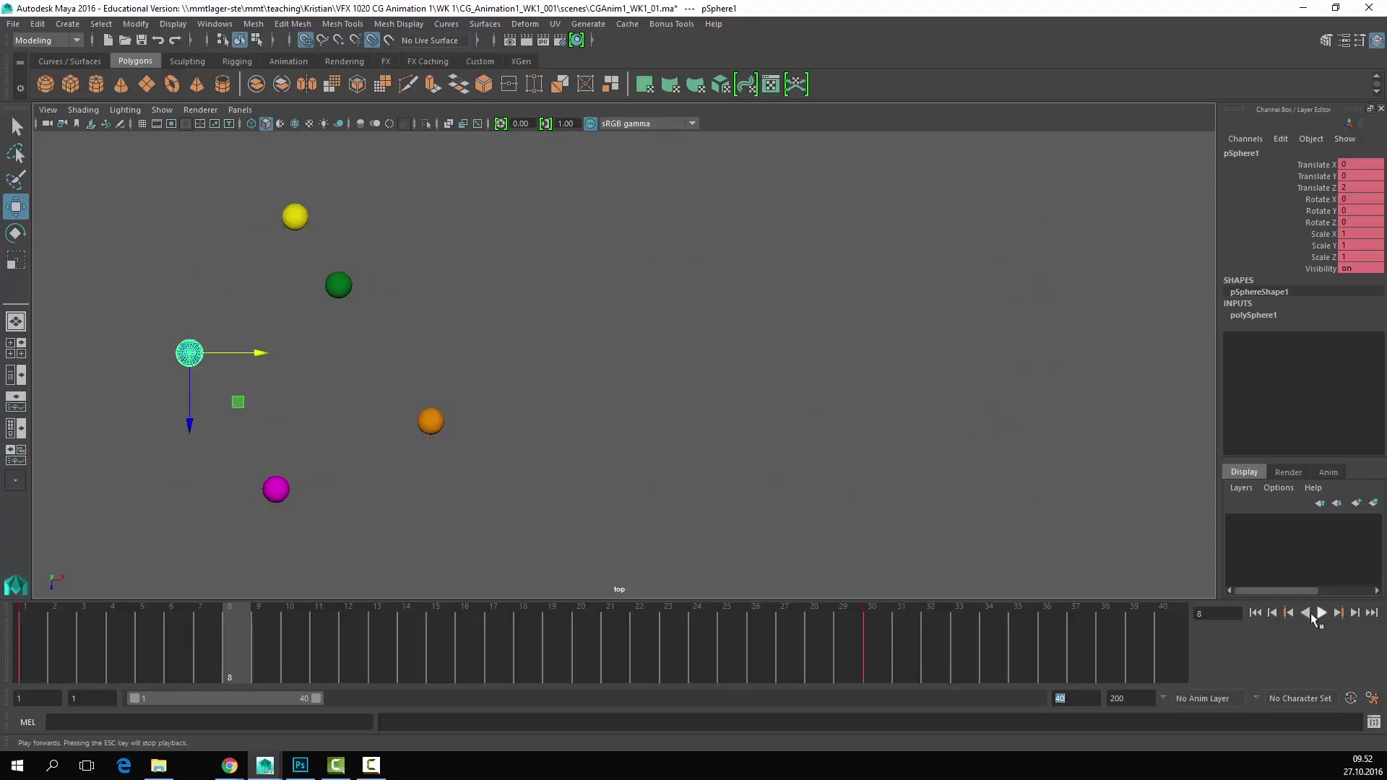
type("30")
key("Return")
left_click(301, 351)
key("ctrl+z")
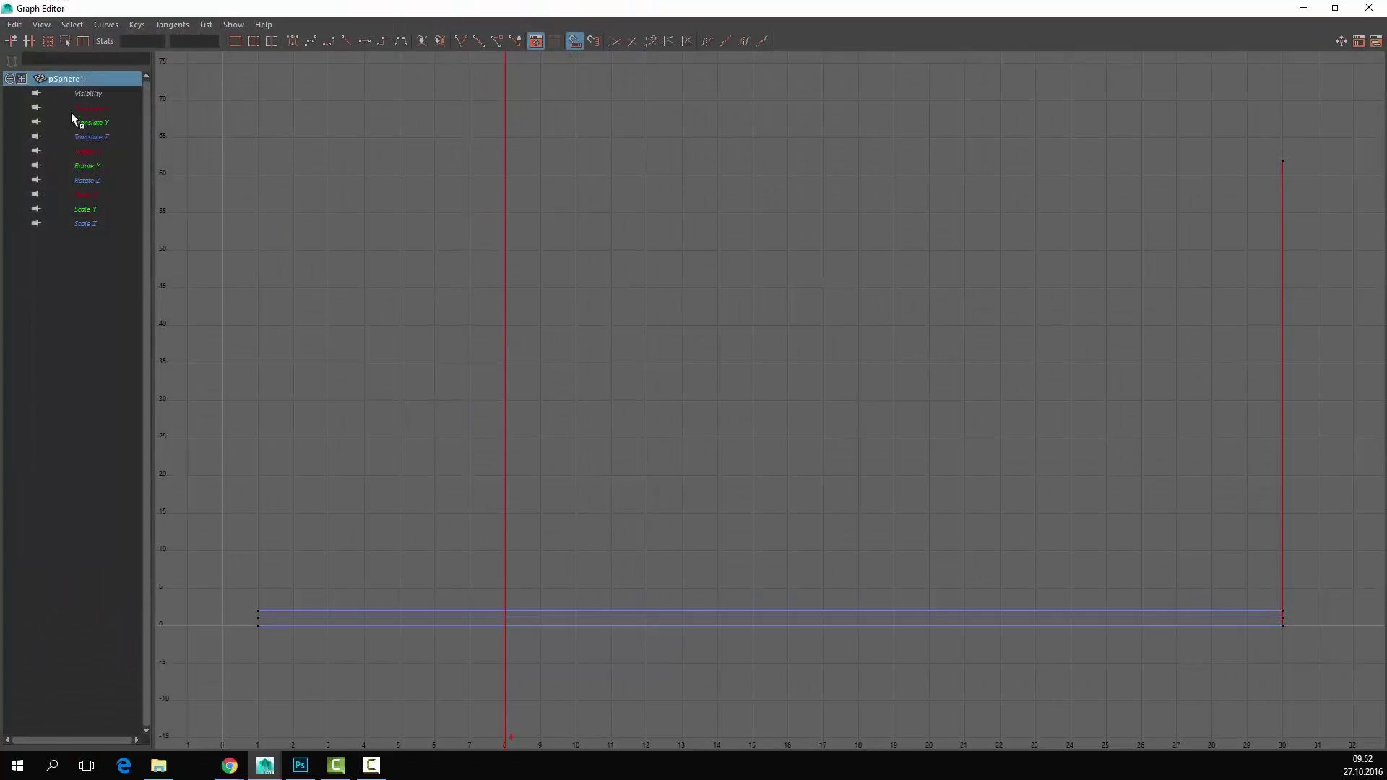
Step: Apply auto tangents to both keys of the blue sphere's Translate X curve in the Graph Editor
left_click(72, 110)
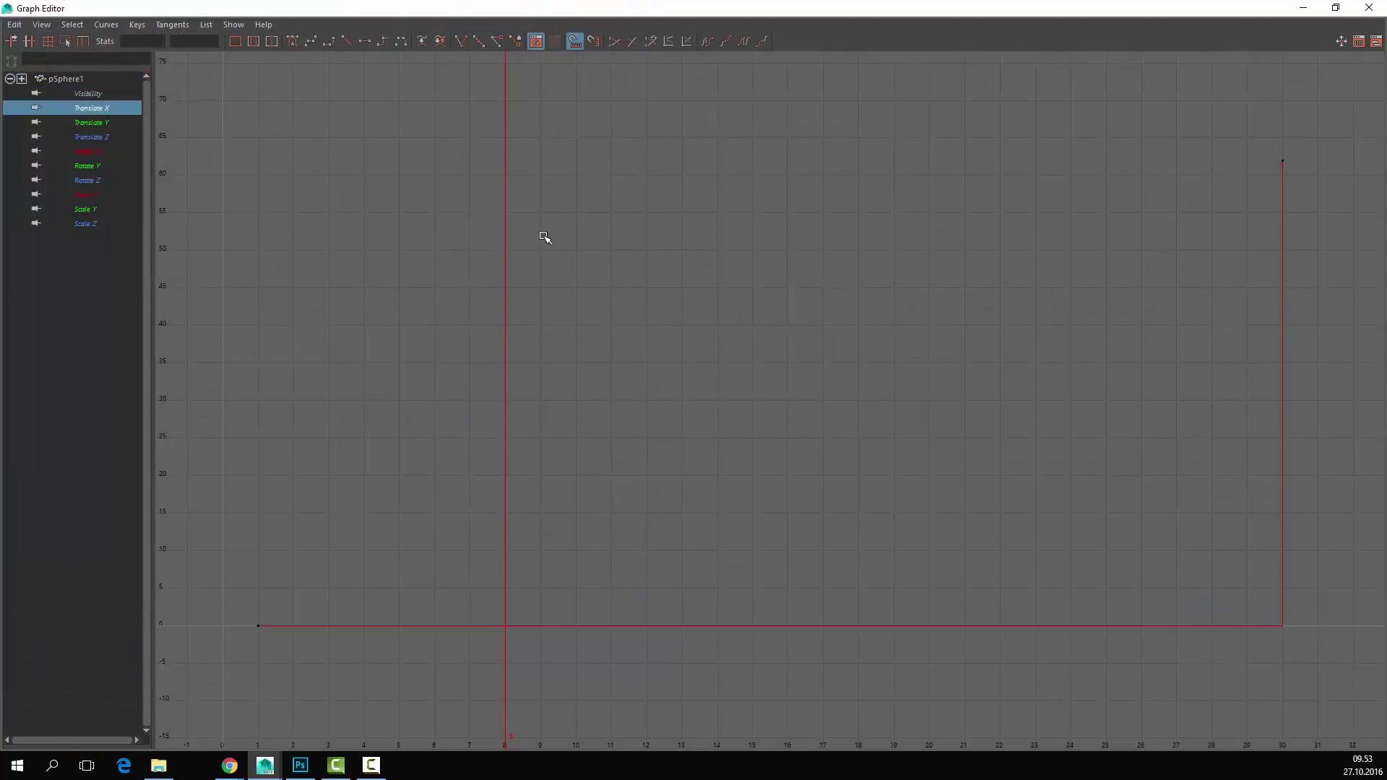
left_click(1336, 8)
left_click(683, 157)
left_click_drag(1337, 139, 182, 693)
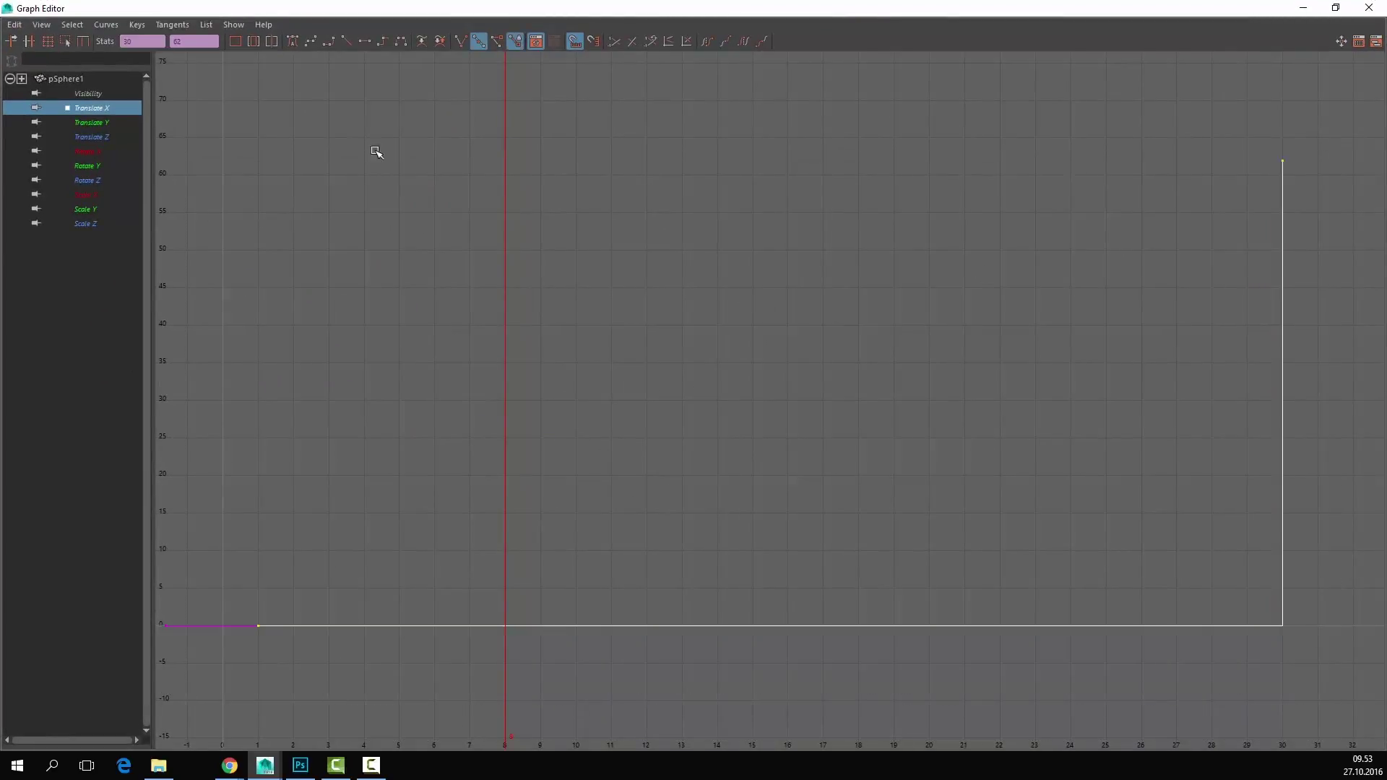
left_click(292, 41)
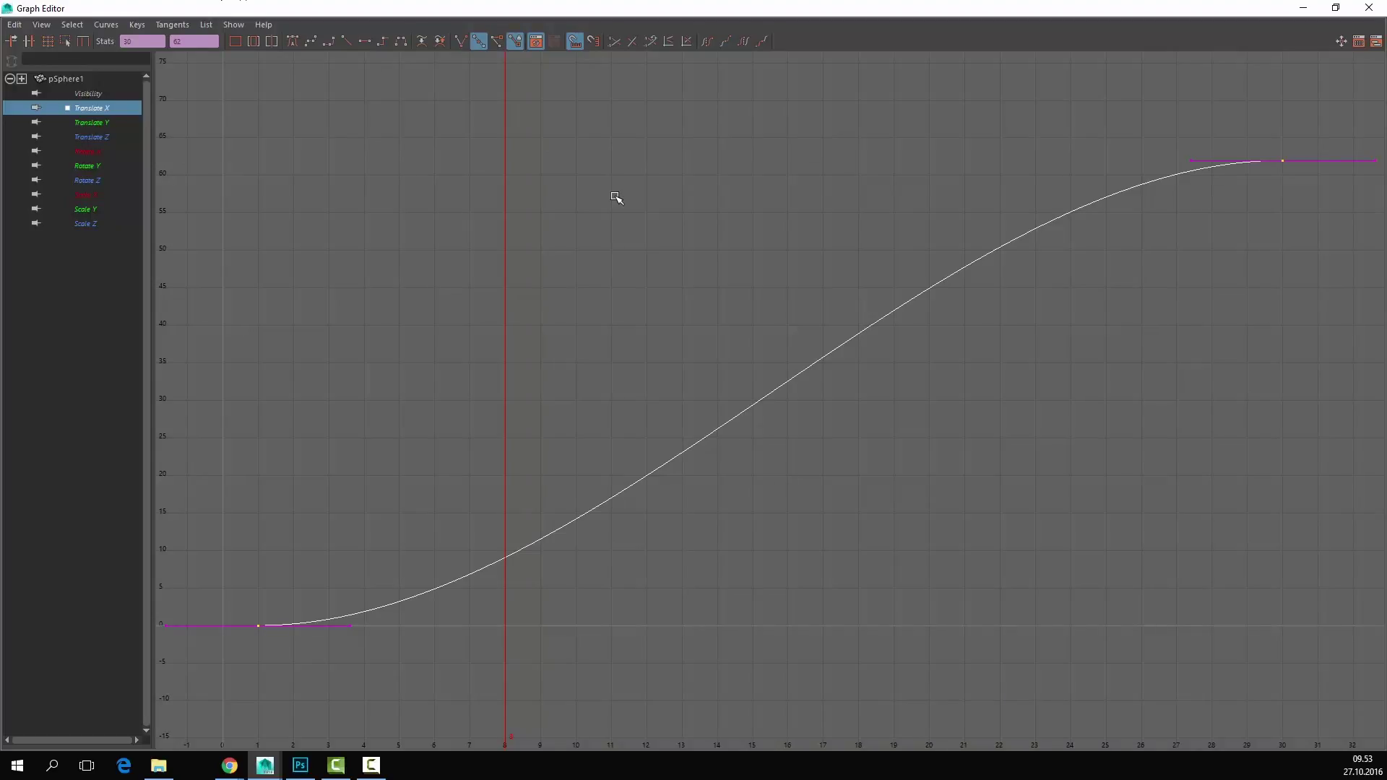
Step: Try adjusting the first key's out tangent and the last key on the Translate X curve, and undo the edits
middle_click_drag(1064, 463, 1017, 434, "alt")
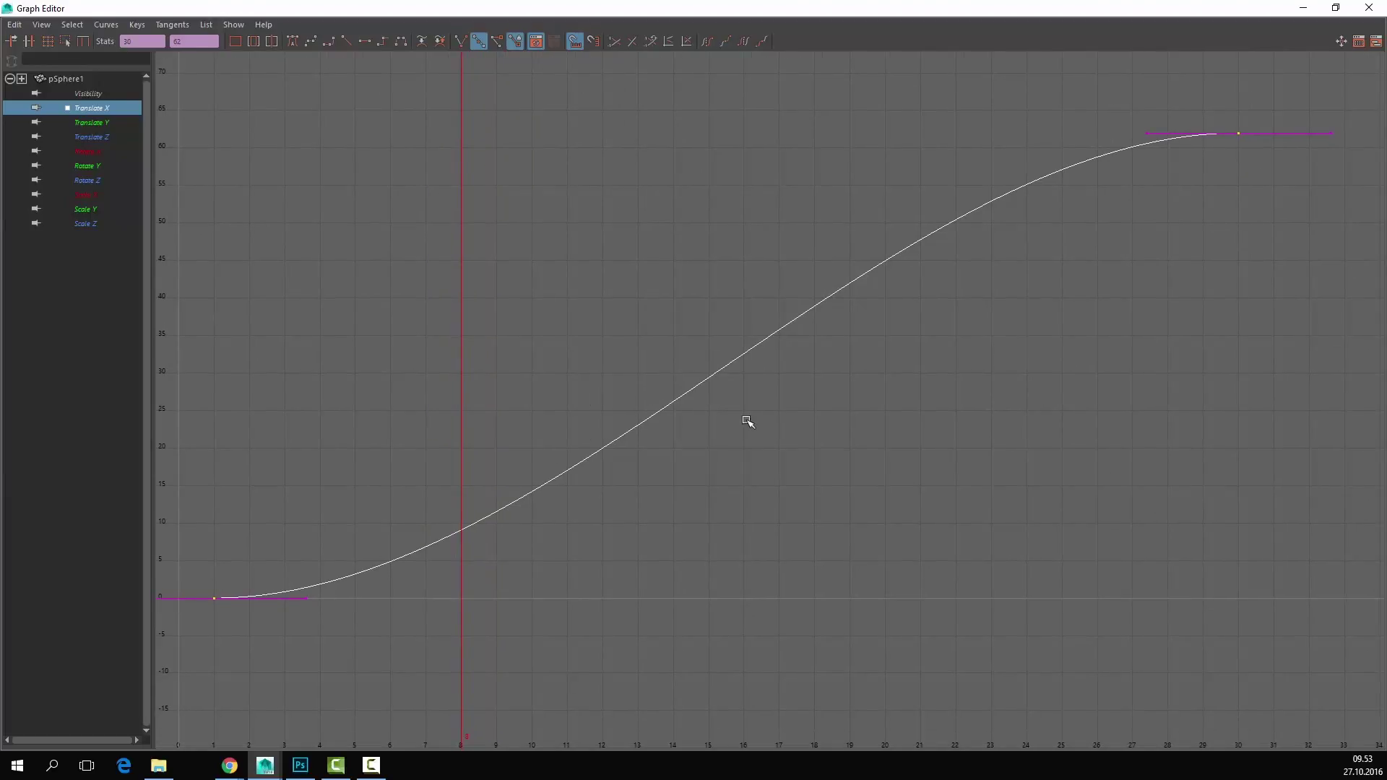
left_click_drag(384, 575, 291, 622)
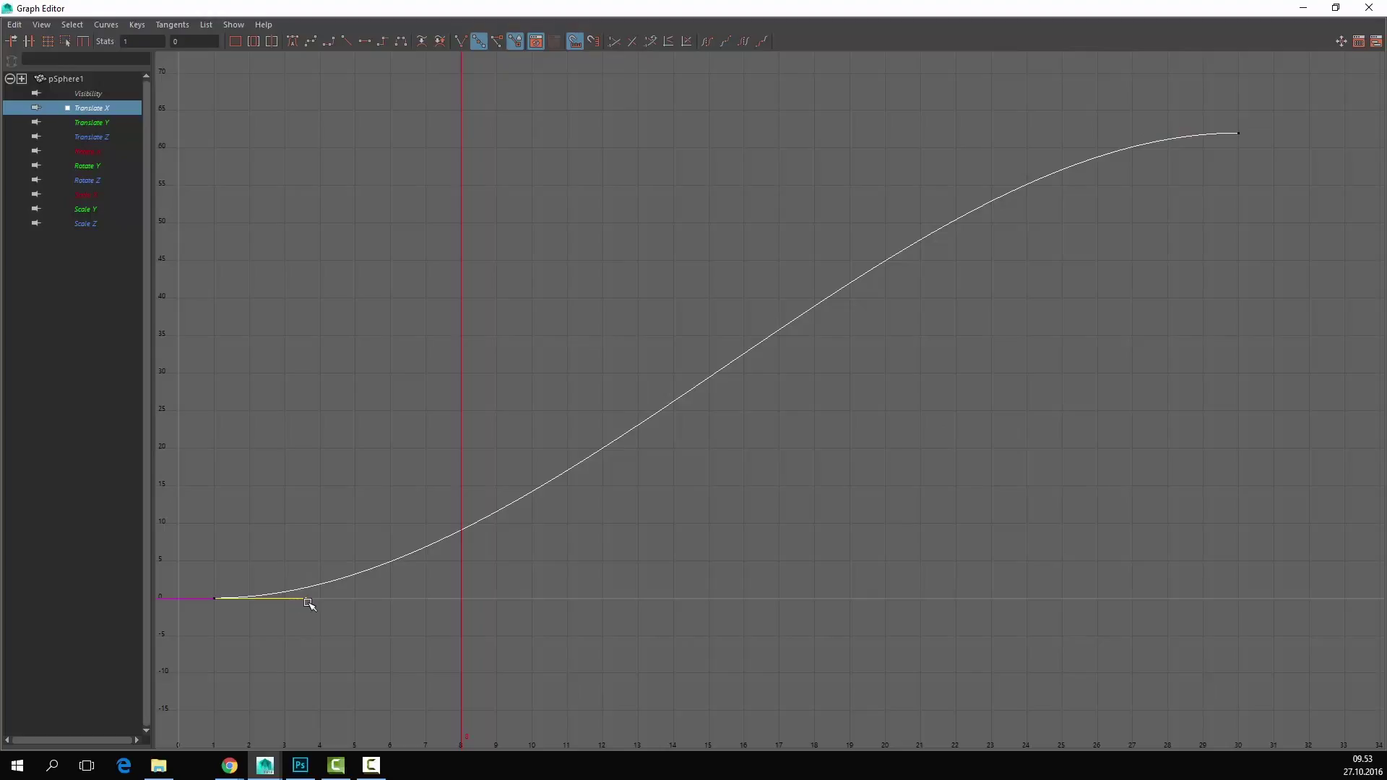
left_click_drag(262, 607, 340, 630)
left_click_drag(1248, 124, 1156, 165)
middle_click_drag(1234, 133, 1256, 173)
left_click(1303, 8)
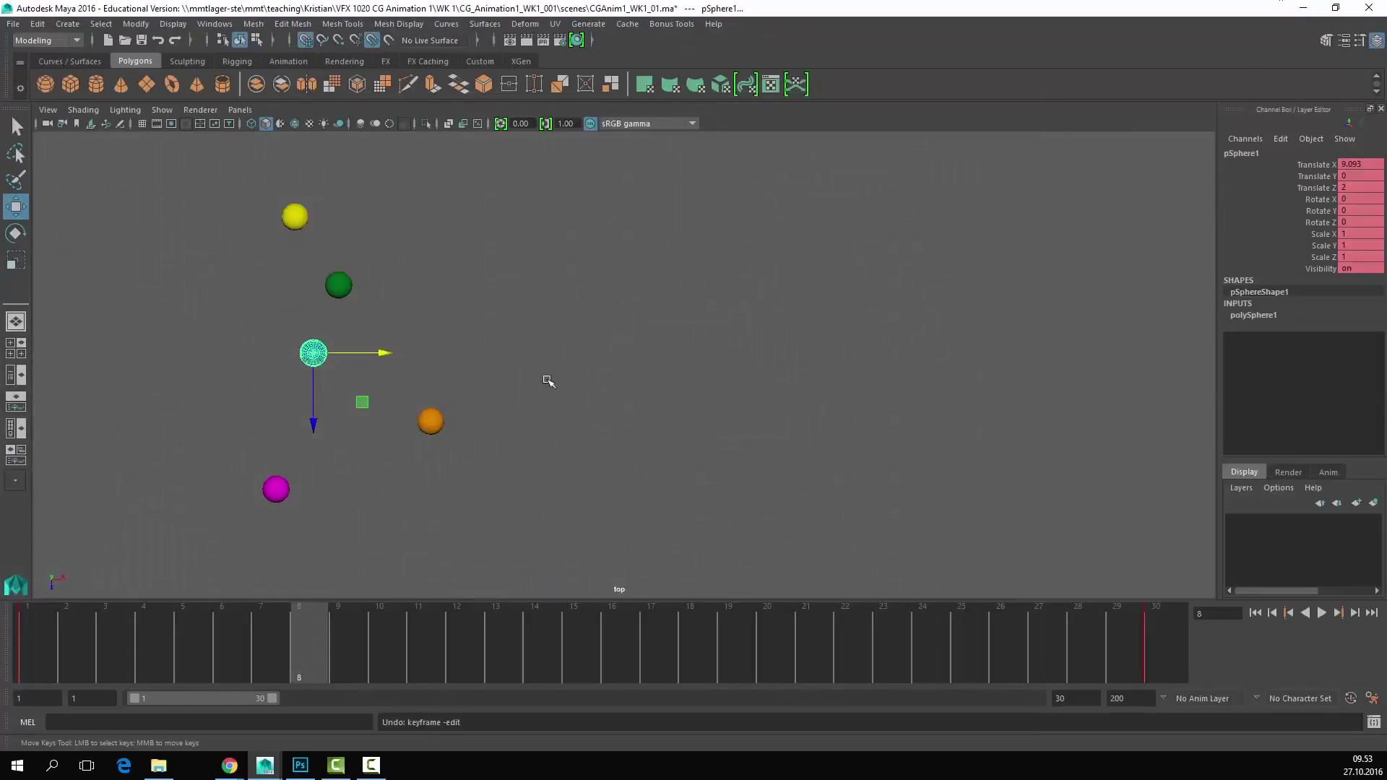
key("alt+Tab")
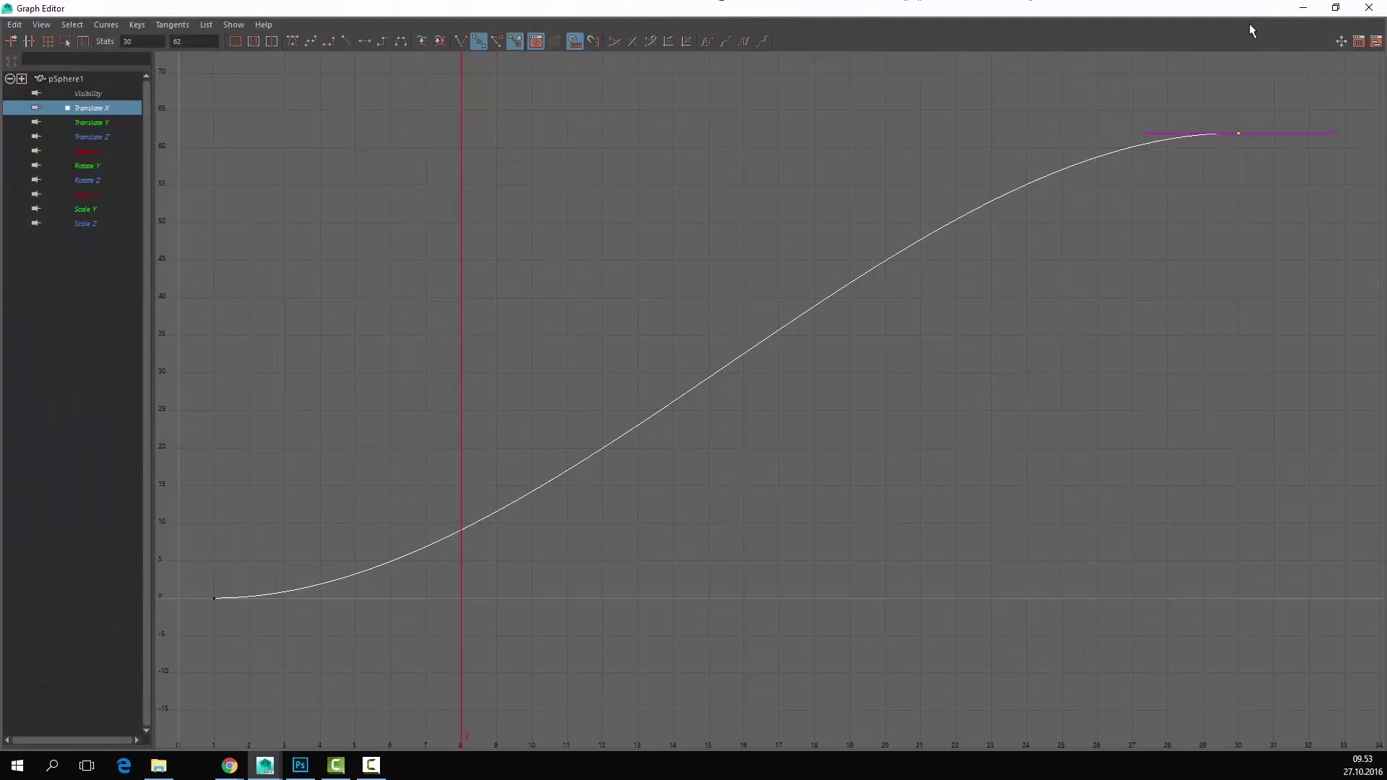
Step: Shrink the Graph Editor beside the spheres and lower the frame 30 Translate X key to about 22
left_click(1336, 8)
left_click_drag(527, 173, 1037, 99)
left_click(1200, 174)
middle_click_drag(1199, 173, 1193, 286, "shift")
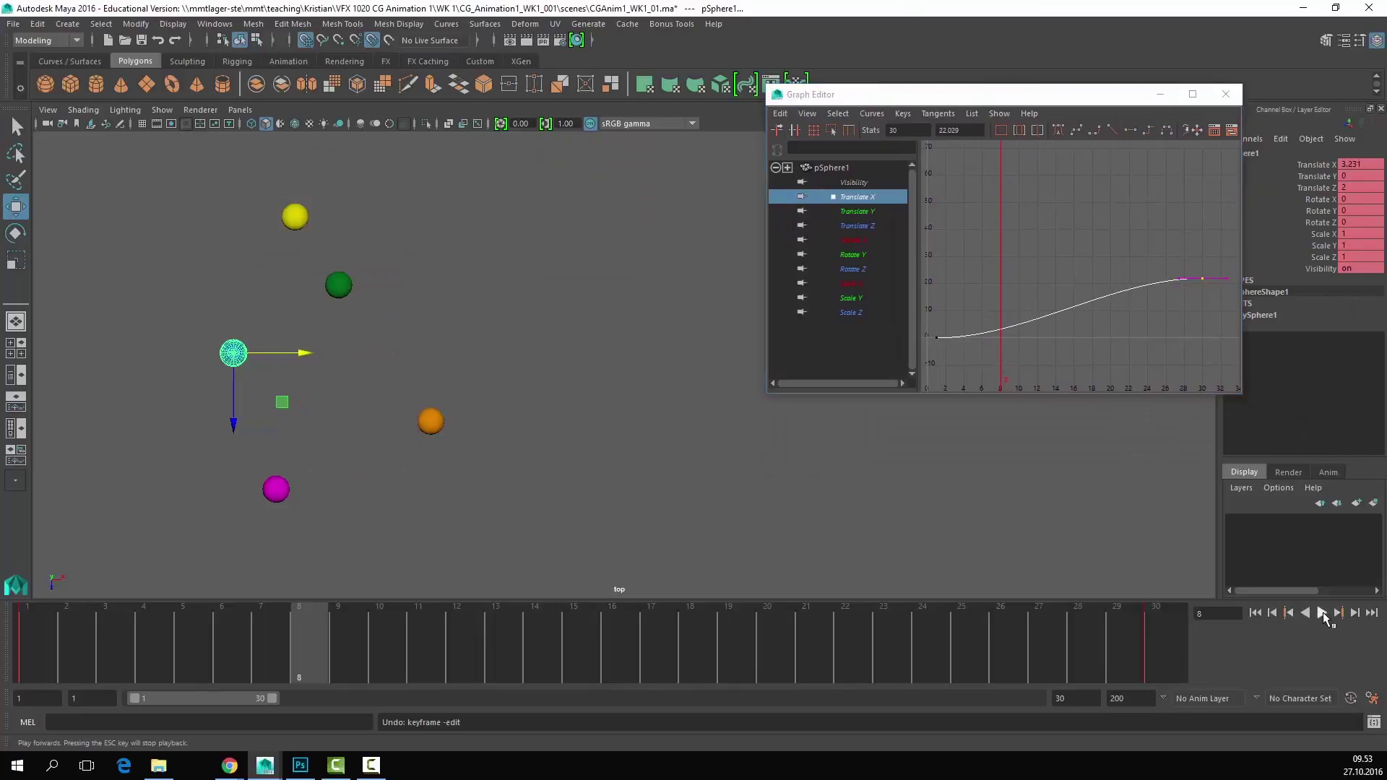
Step: Preview the blue sphere's shortened travel and undo the lowered frame 30 key
left_click(1322, 613)
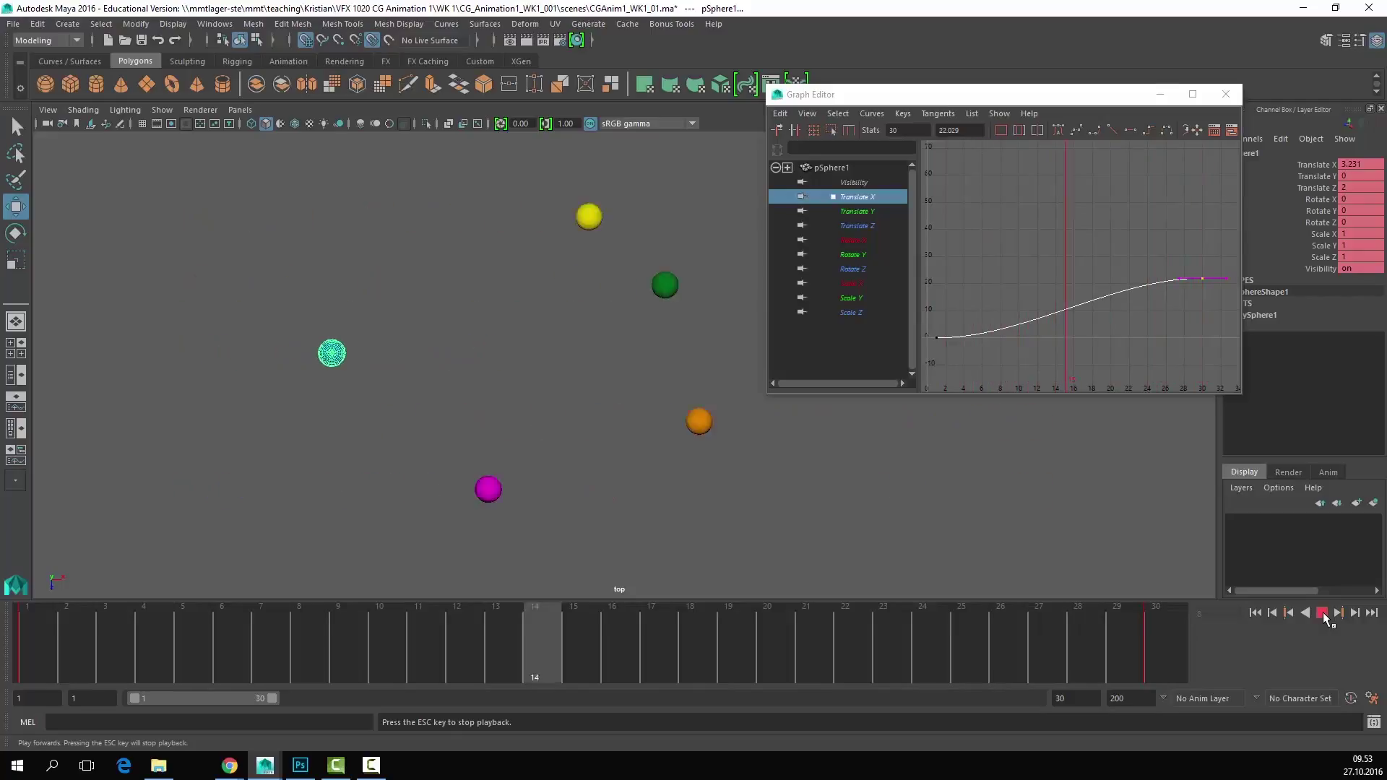
left_click(1322, 613)
key("ctrl+z")
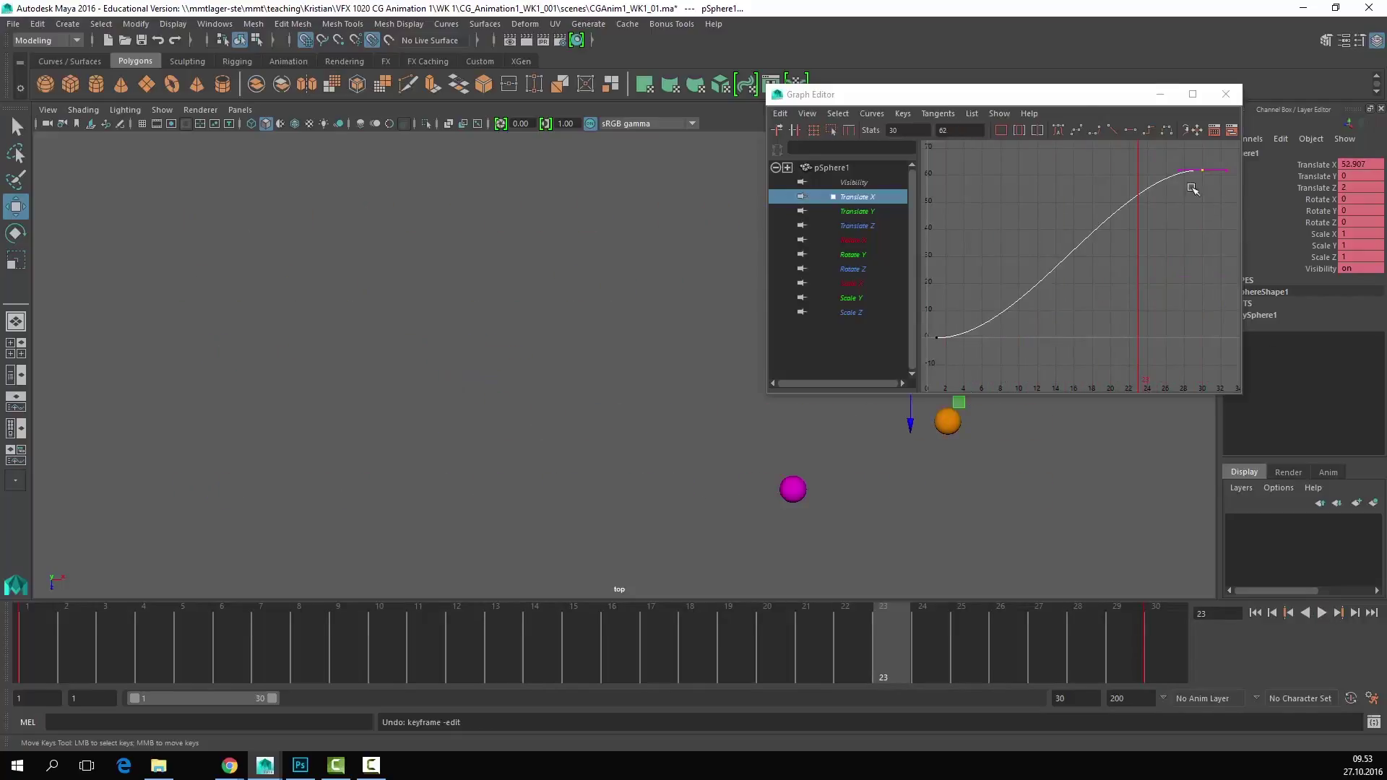
Step: Tilt the in tangent of the frame 30 key steeply upward so the Translate X curve overshoots its end value
left_click_drag(961, 85, 816, 159)
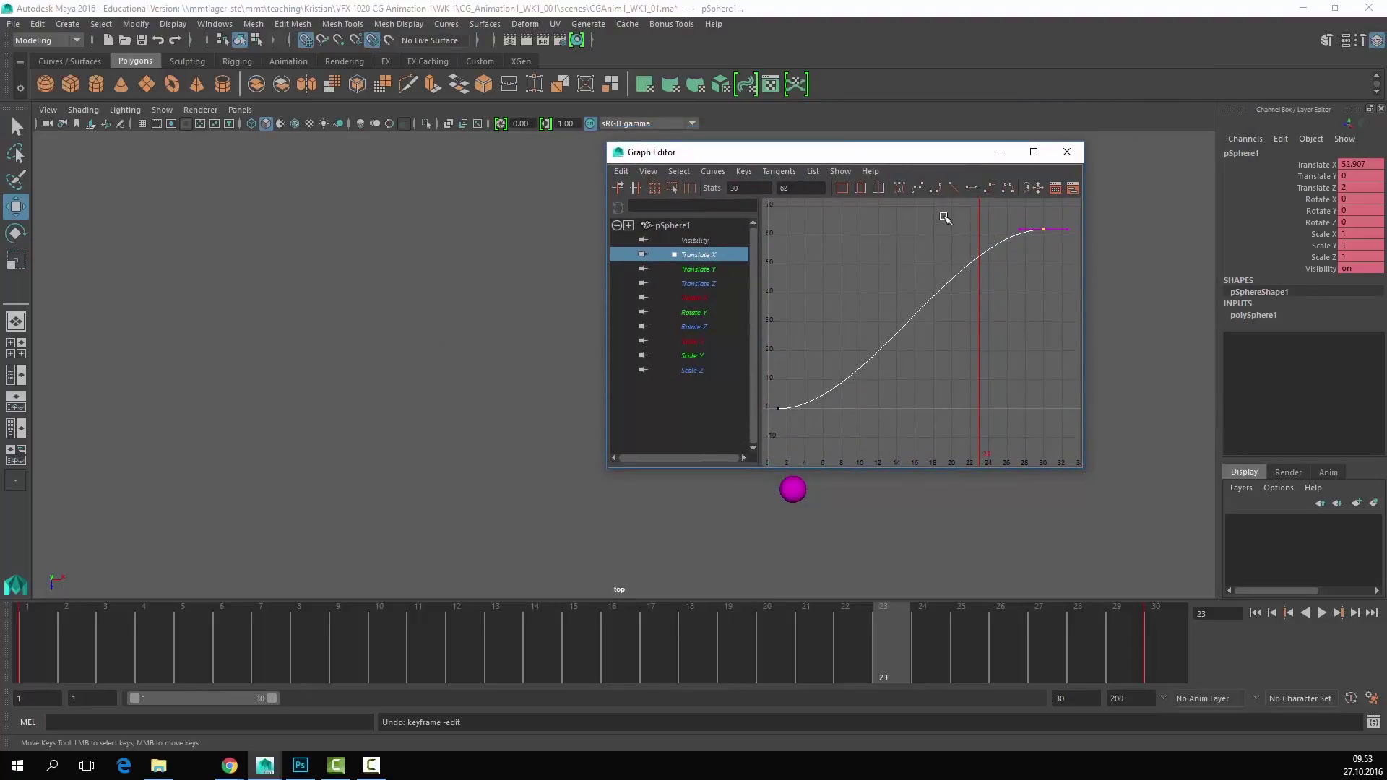
left_click(1043, 156)
left_click_drag(1144, 123, 1151, 40)
key("a")
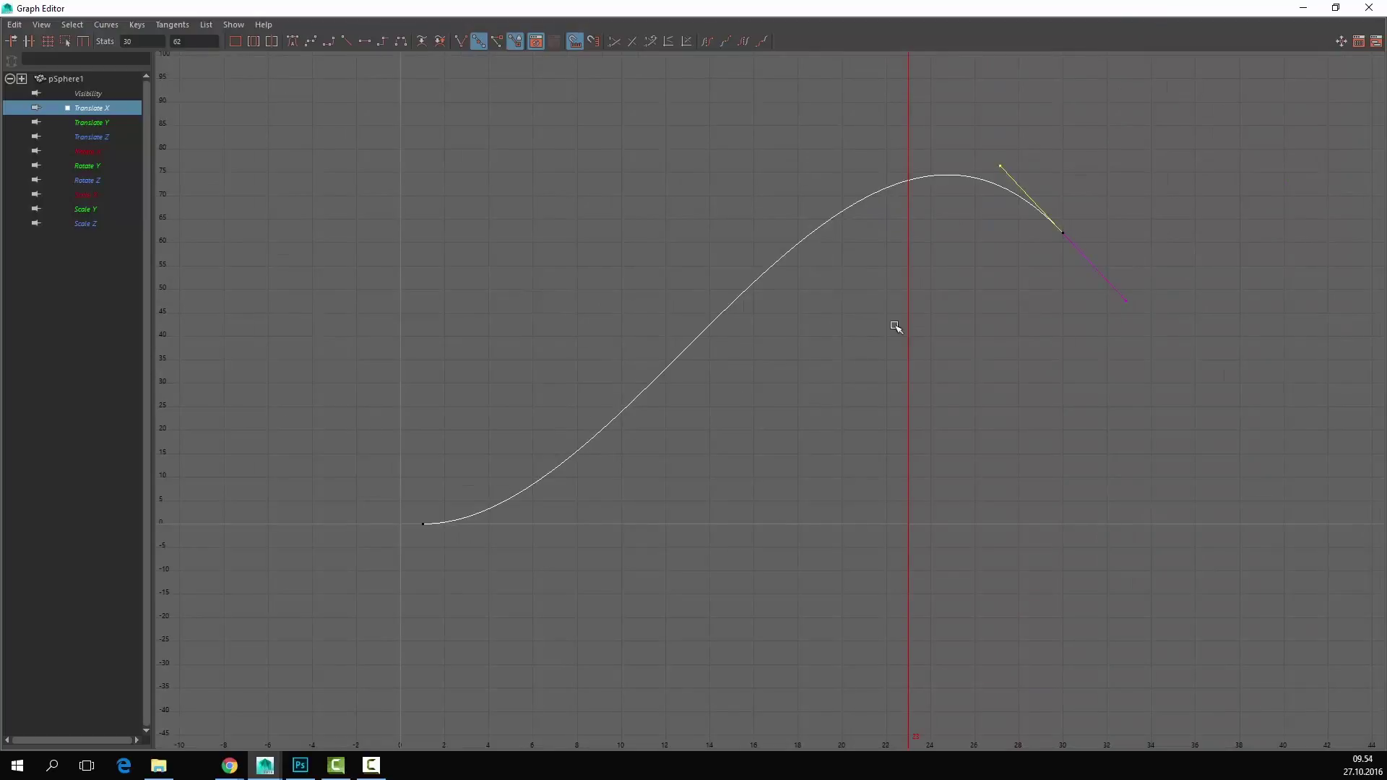
left_click_drag(1000, 167, 1013, 156)
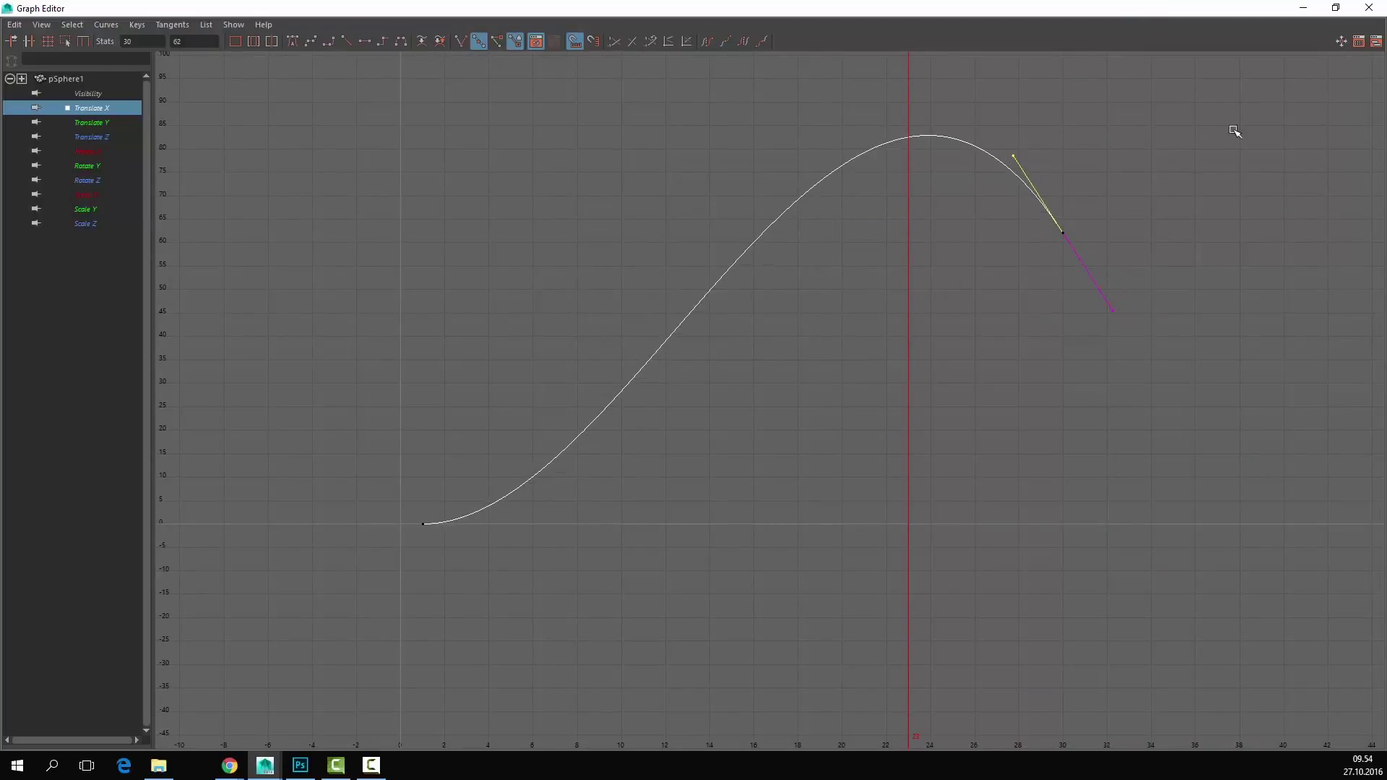
left_click(1302, 11)
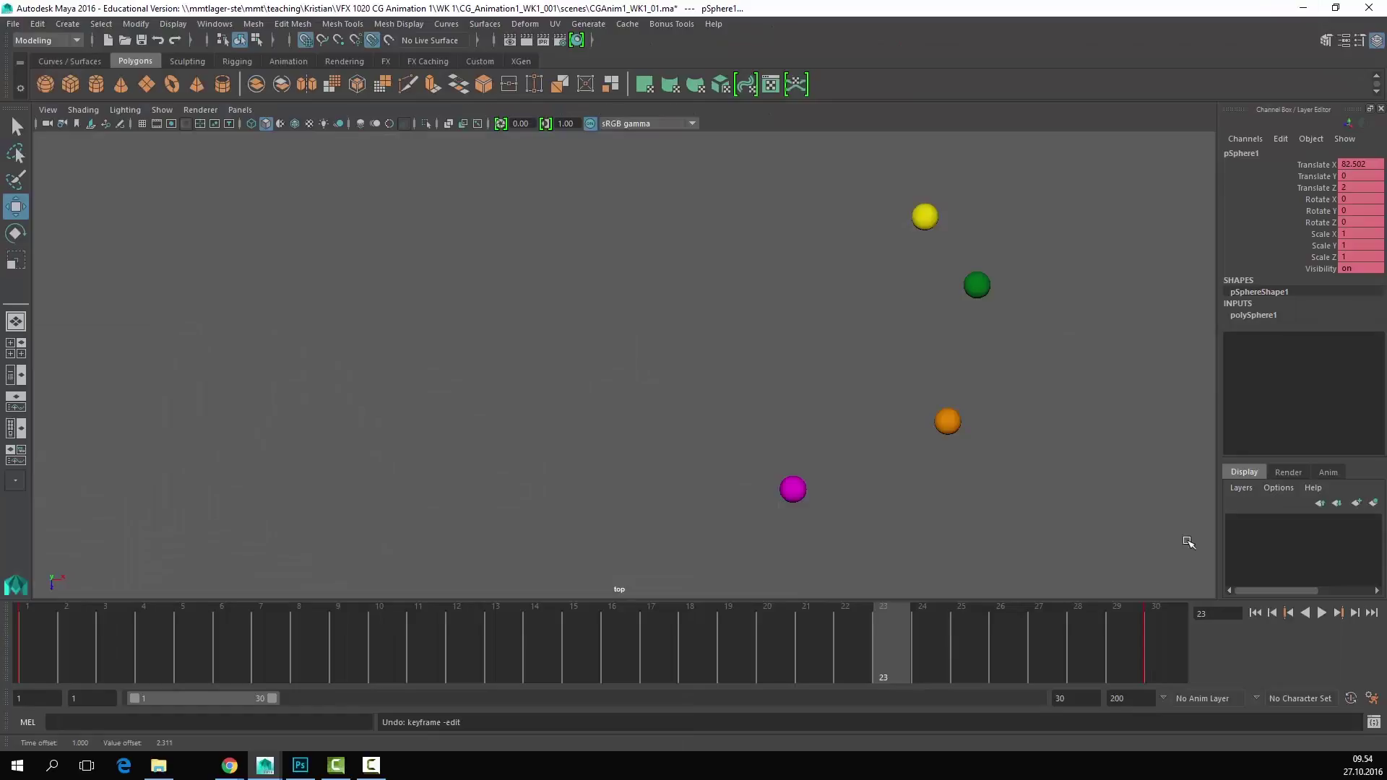
Step: Preview the blue sphere's overshooting motion and set the playback range to end at frame 40
left_click(1321, 614)
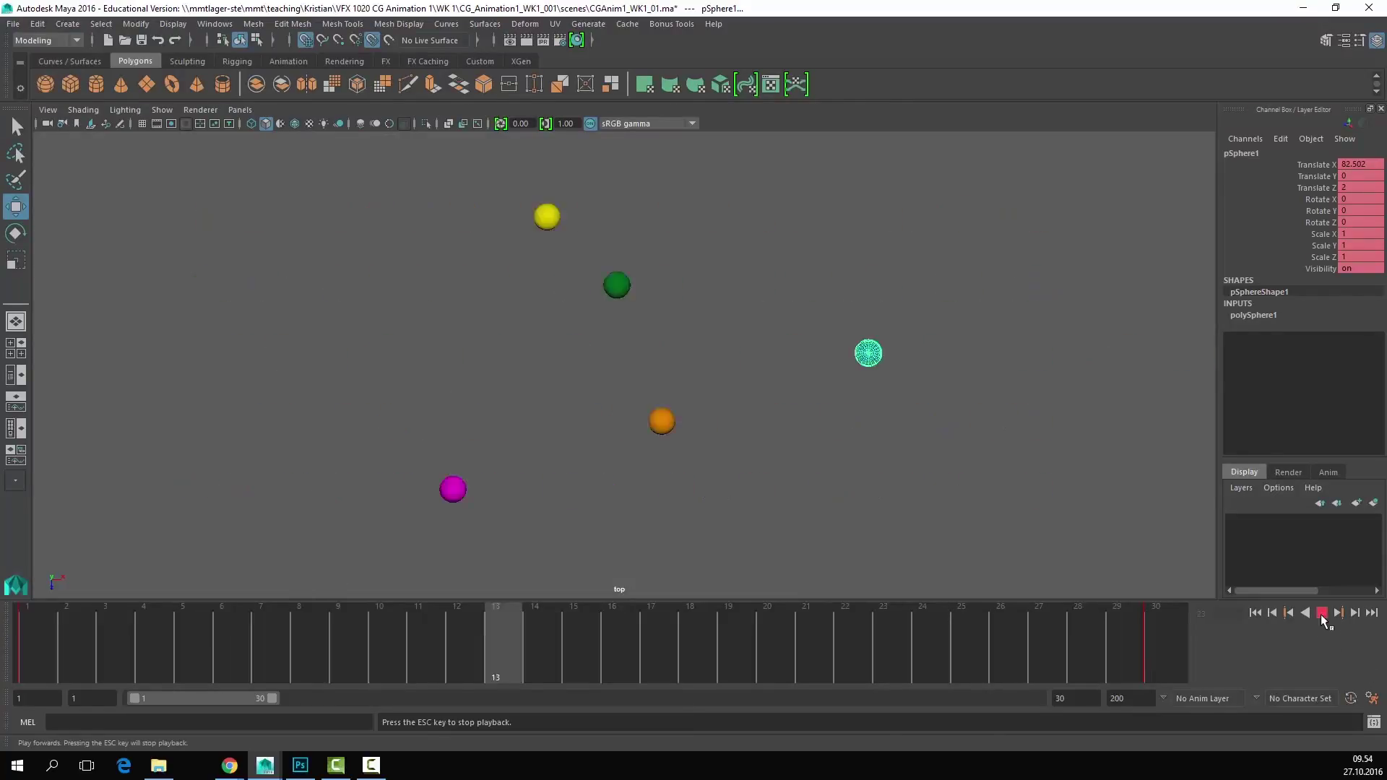
left_click(1321, 614)
type("40")
key("Return")
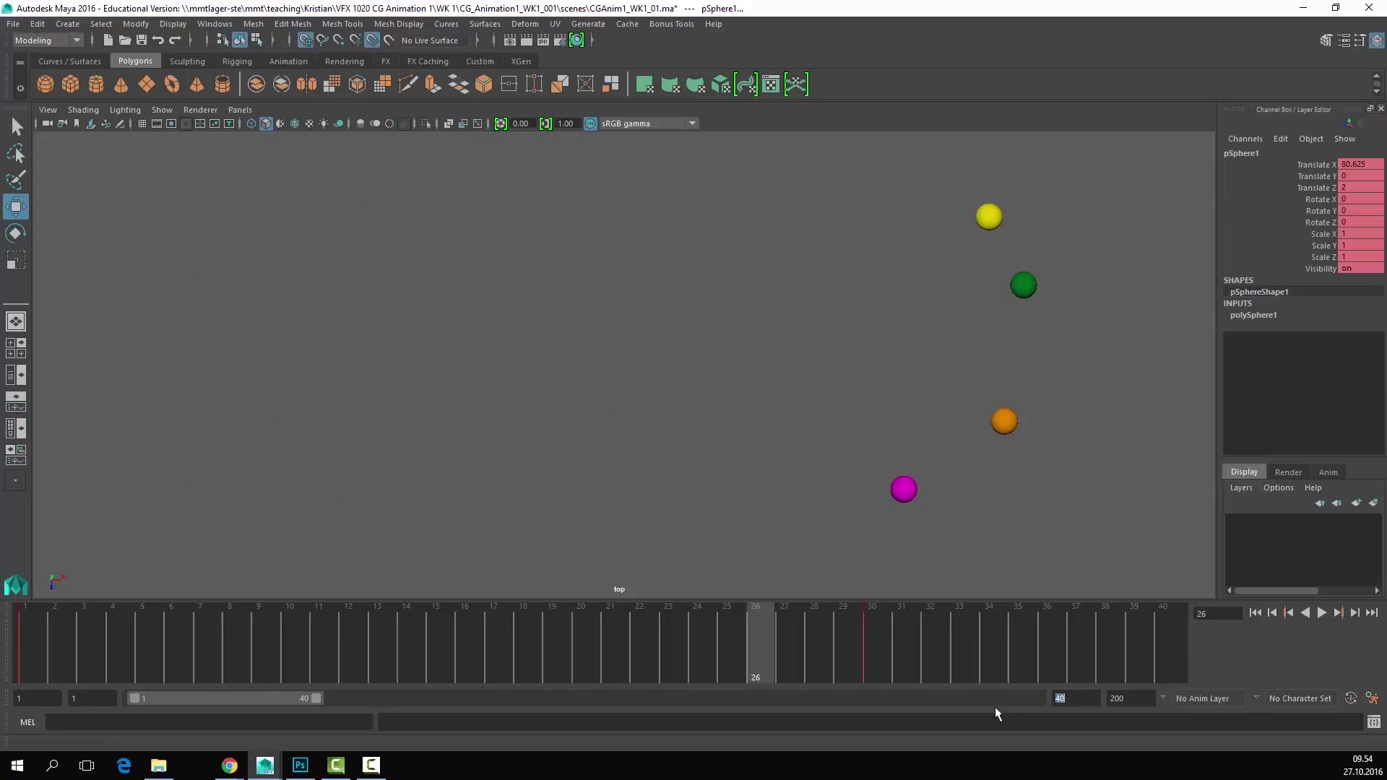
left_click(1322, 613)
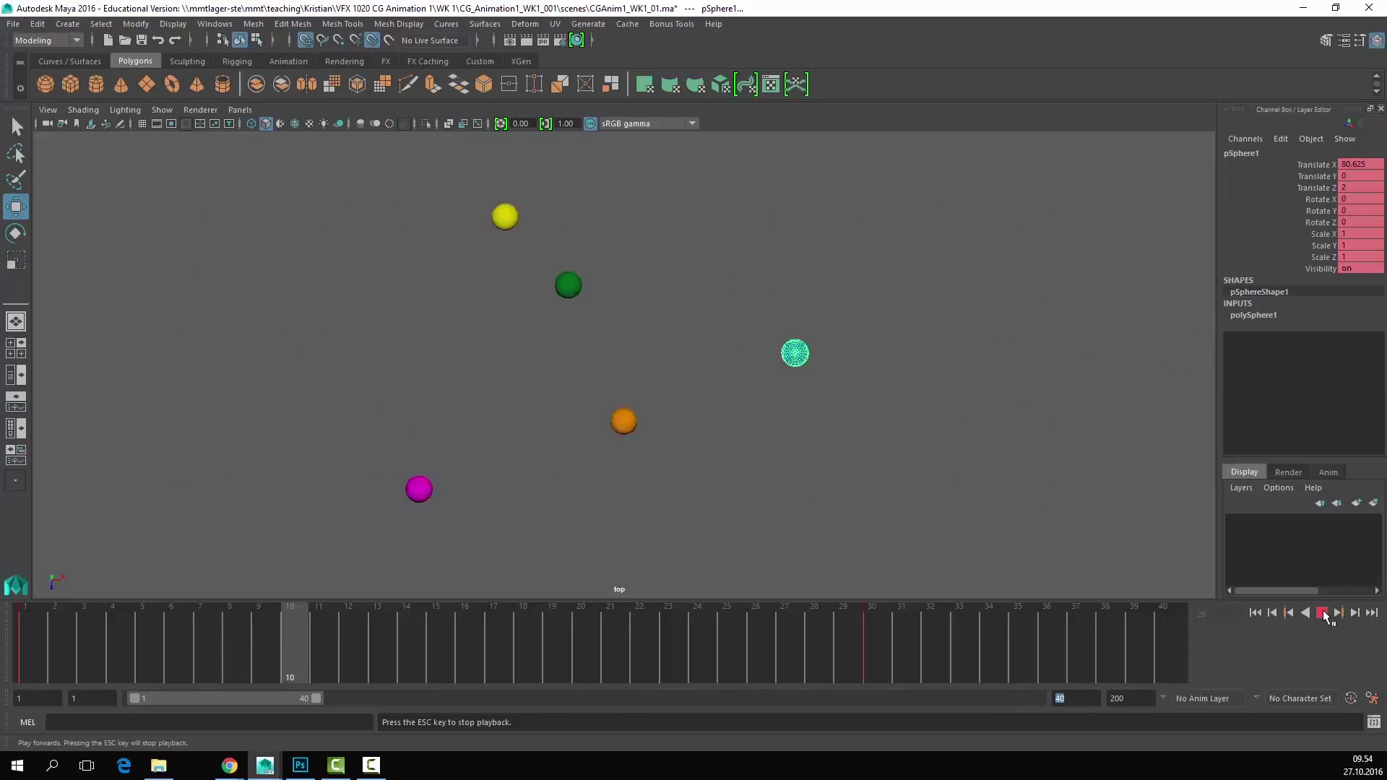
left_click(1322, 613)
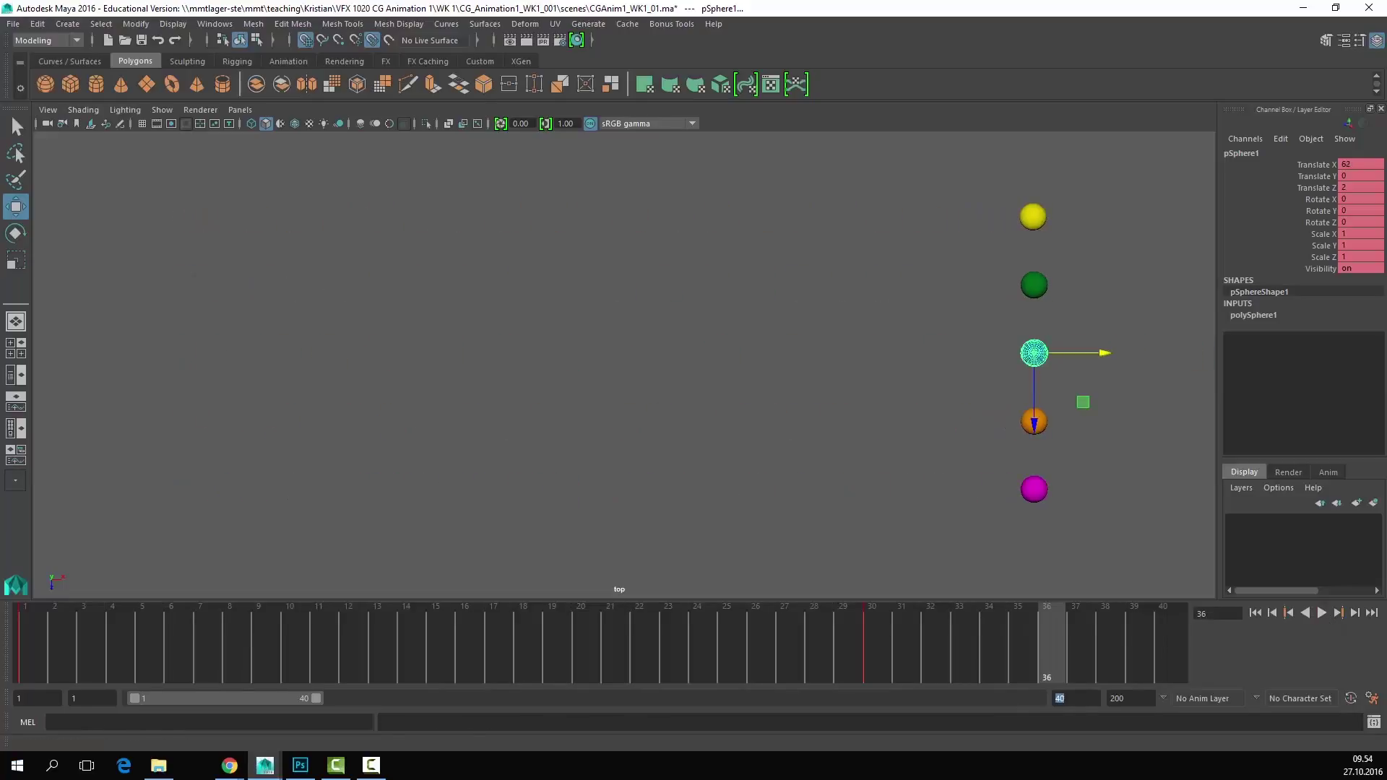
Step: Undo the tangent edits on the frame 30 key in the Graph Editor
key("alt+Tab")
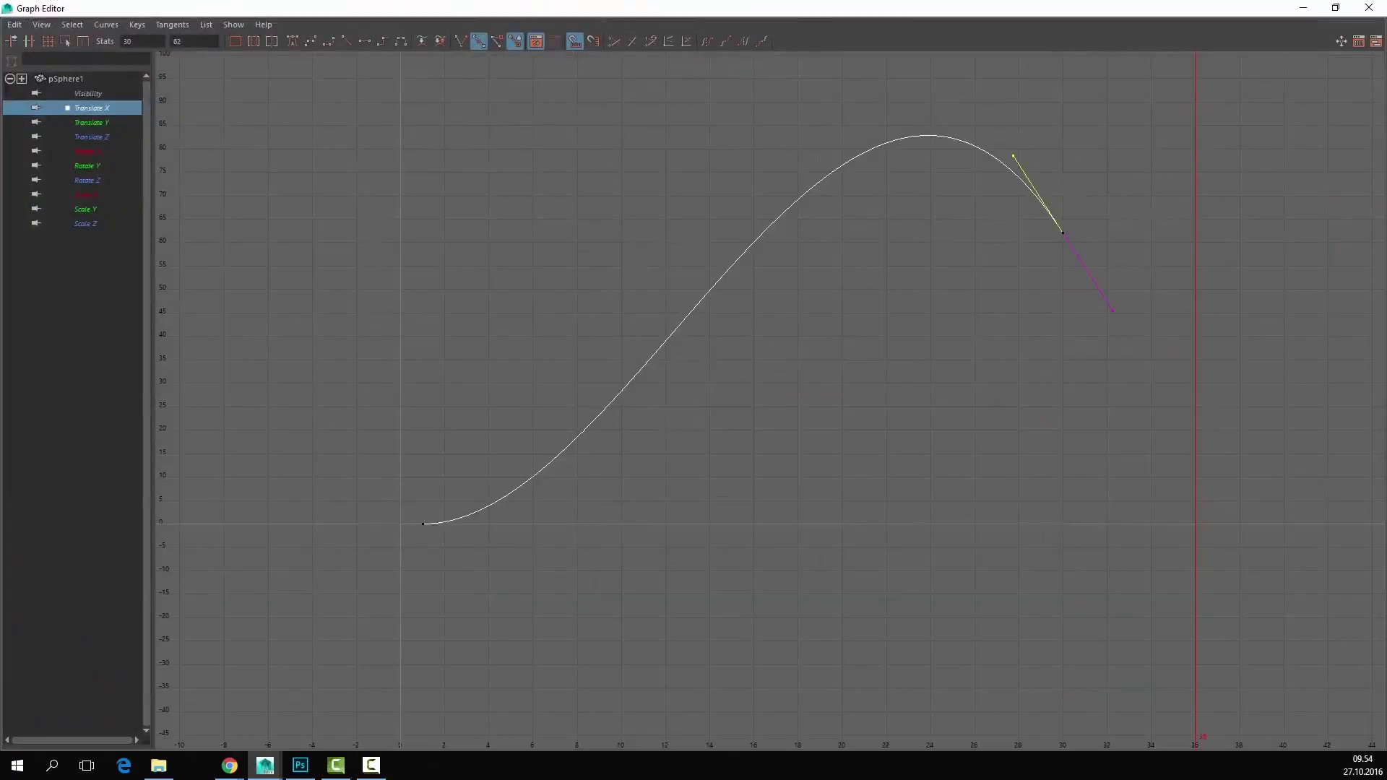
key("ctrl+z")
key("ctrl+z")
key("ctrl+z")
key("ctrl+z")
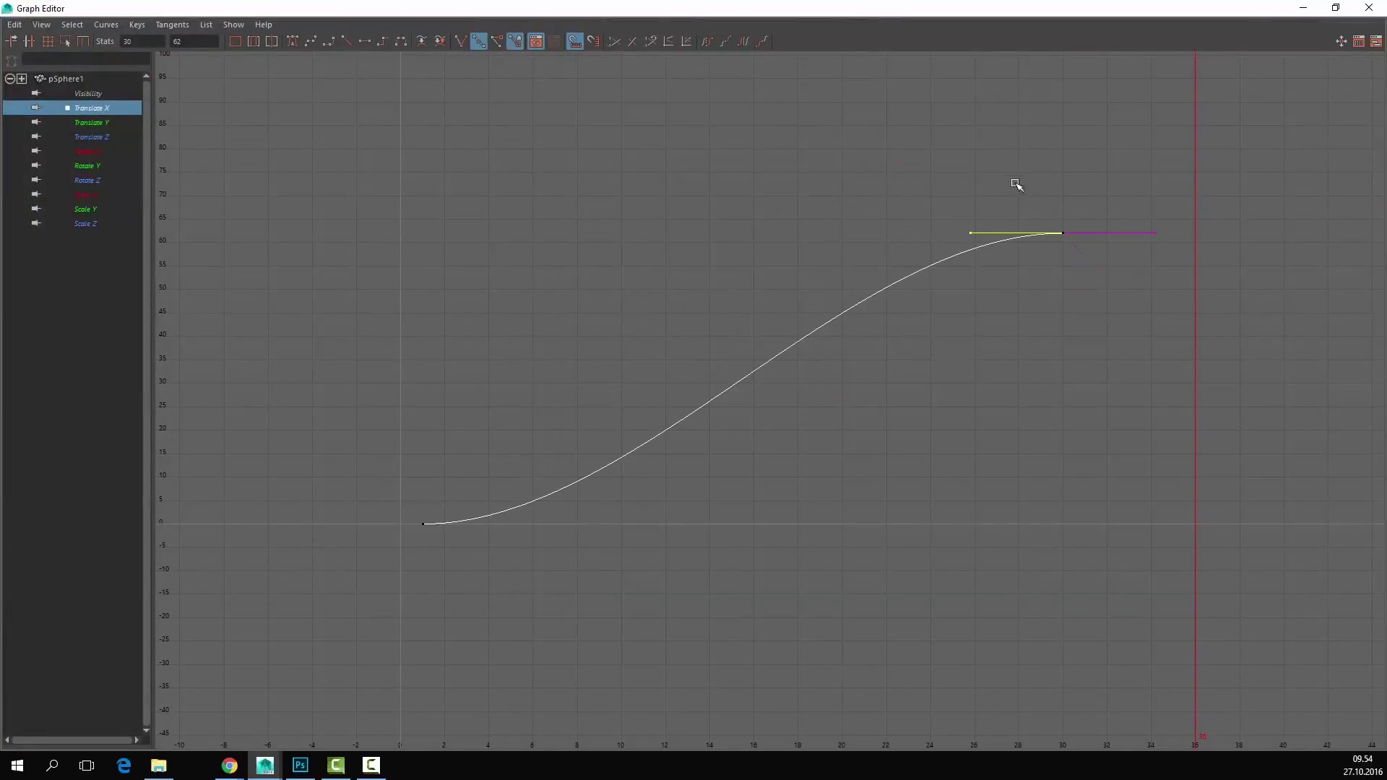
Step: Convert the blue sphere's Translate X curve to weighted tangents with both of its keys selected
left_click_drag(1121, 173, 914, 366)
left_click_drag(373, 548, 448, 506, "shift")
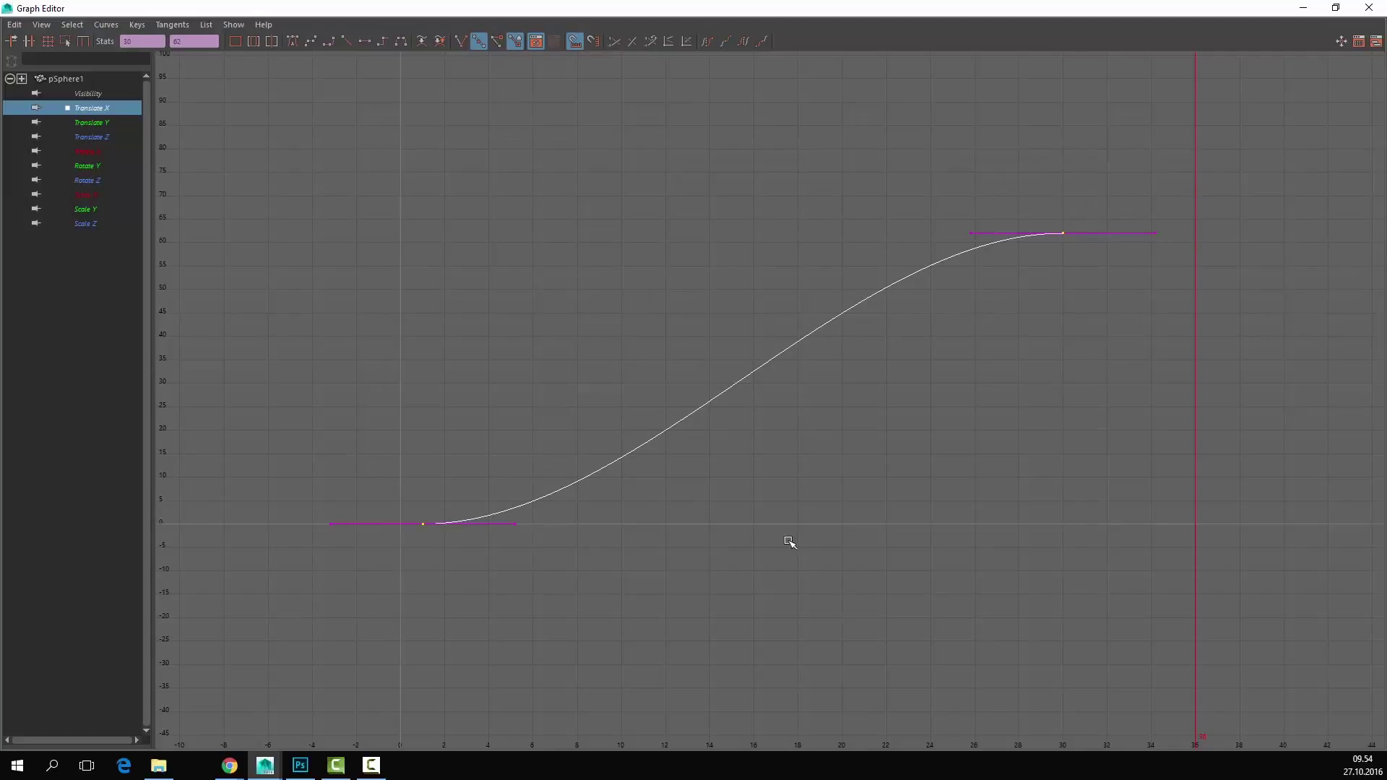
left_click(119, 22)
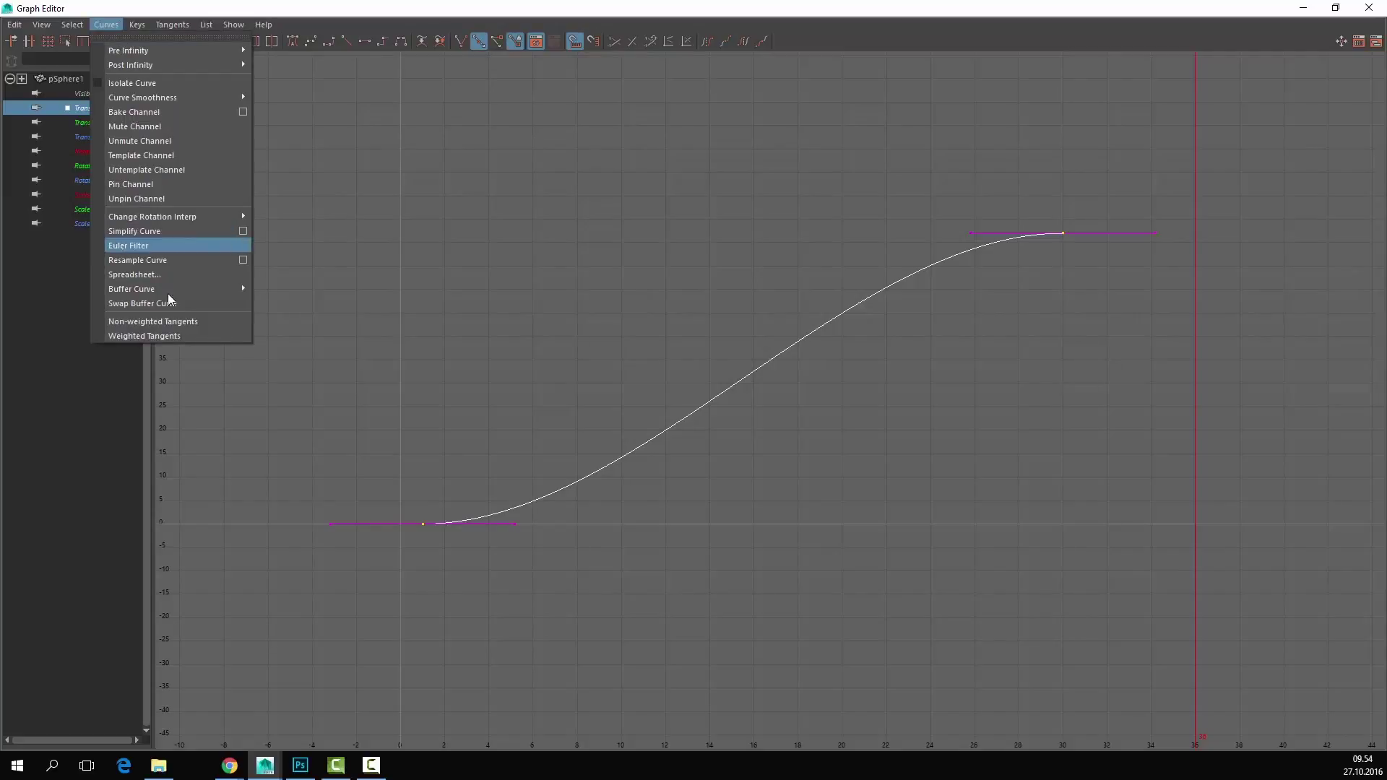
left_click(192, 337)
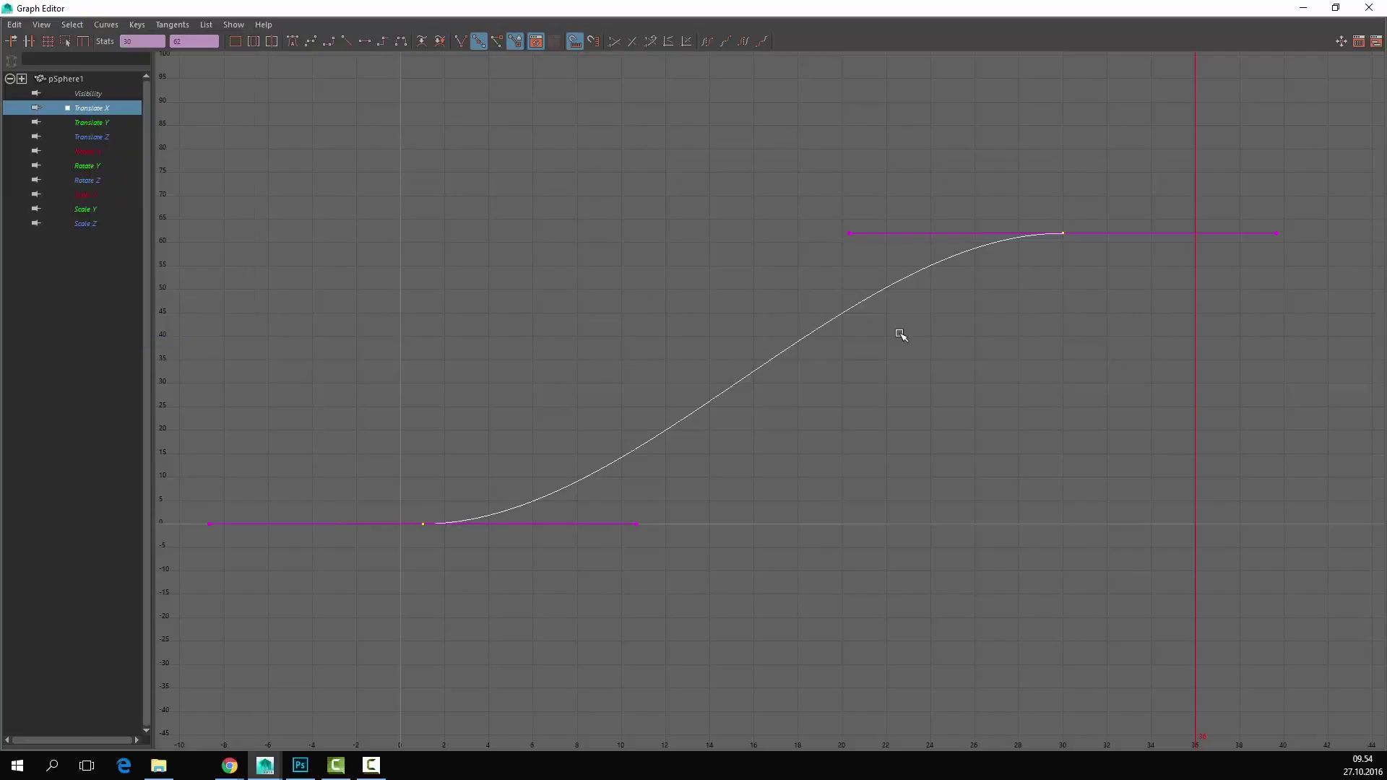
Step: Try tilting the weighted in tangent of the frame 30 key downward and undo it
left_click_drag(890, 221, 757, 323)
middle_click_drag(868, 235, 882, 305)
key("ctrl+z")
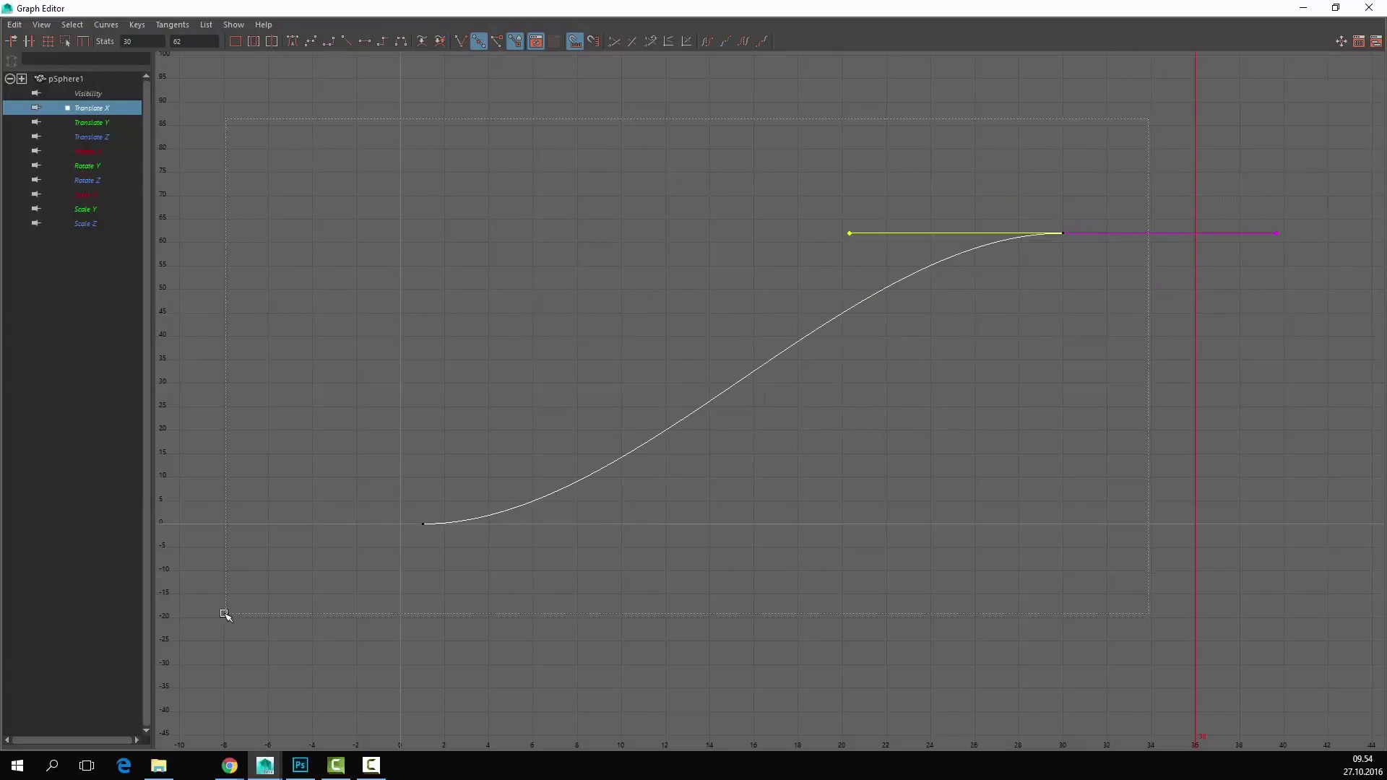
Step: Free the tangent weight on both Translate X keys
left_click_drag(224, 614, 225, 613)
left_click(176, 26)
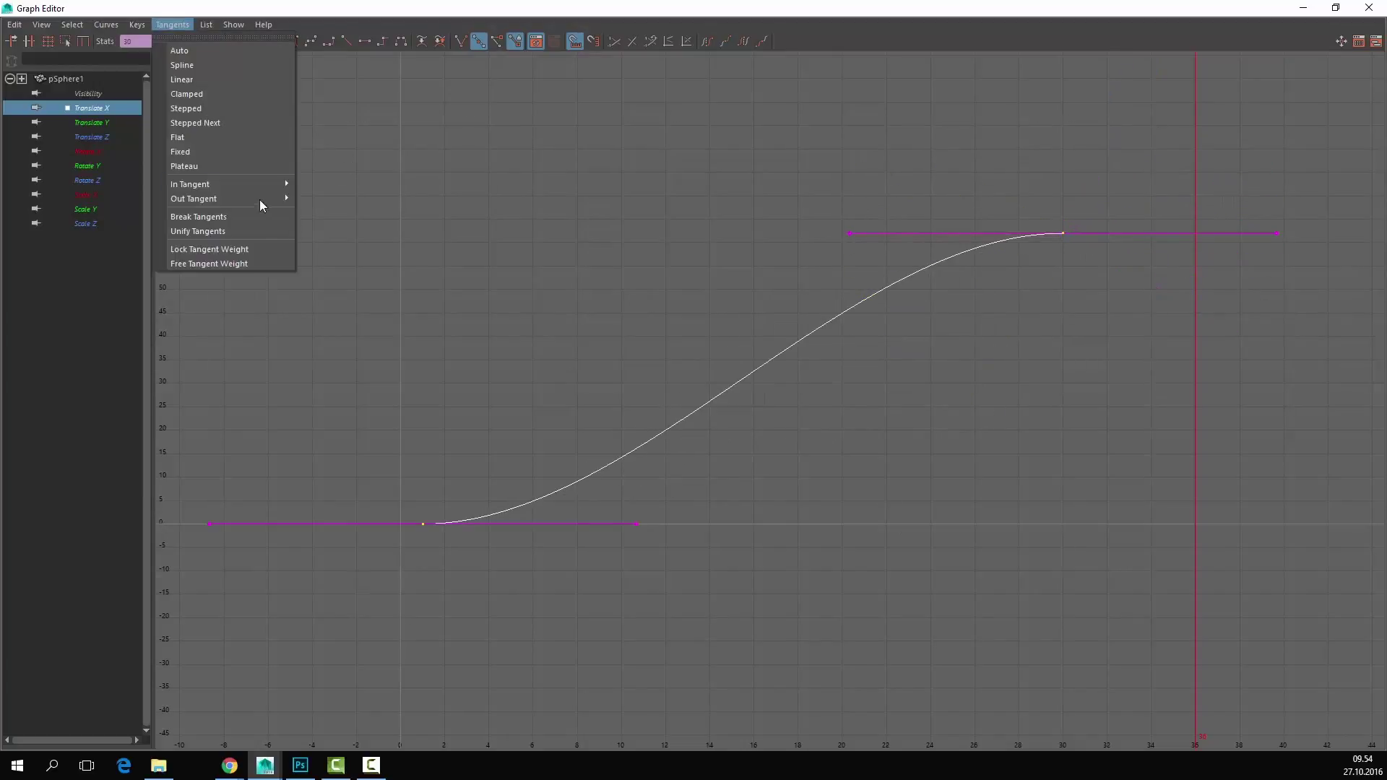
left_click(246, 263)
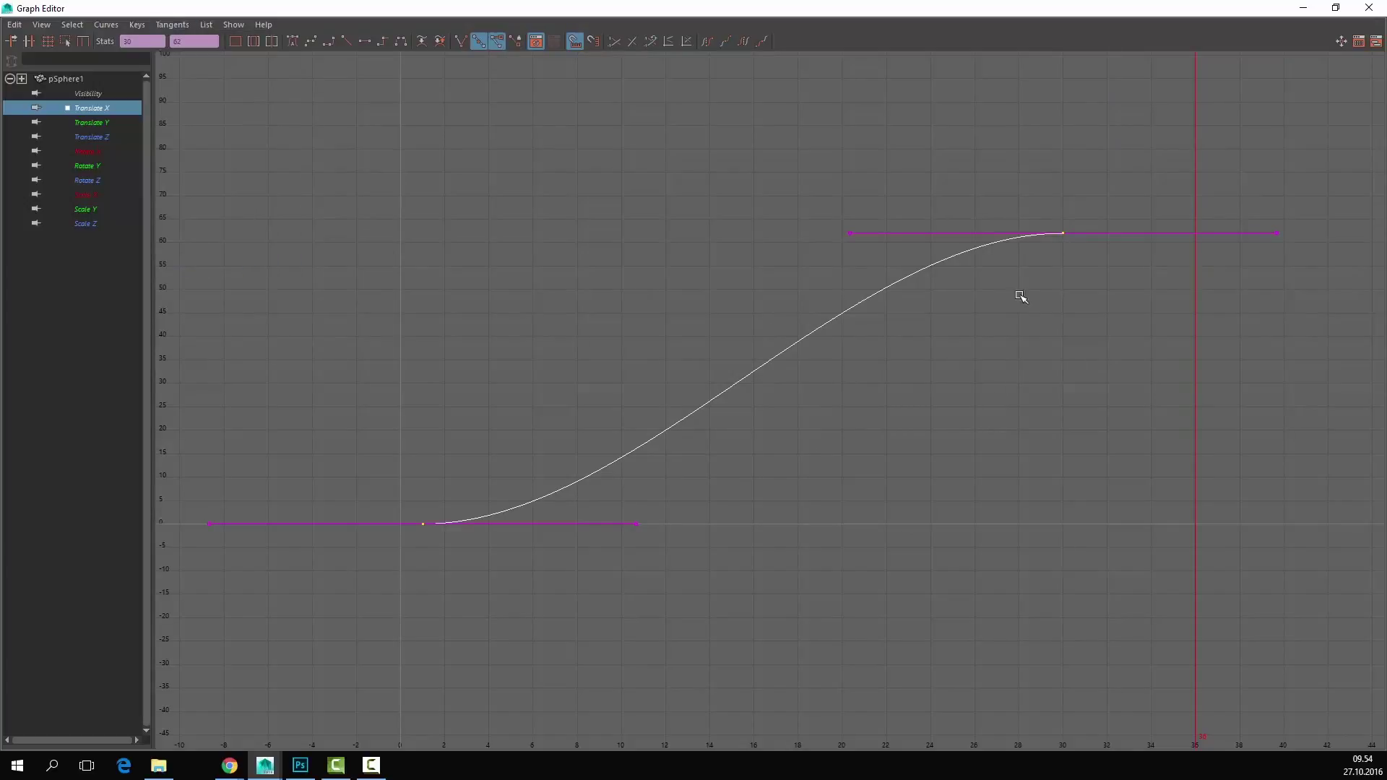
Step: Lengthen the frame 30 key's in tangent horizontally back to about frame 4 for a longer ease-in
left_click_drag(708, 286, 709, 288)
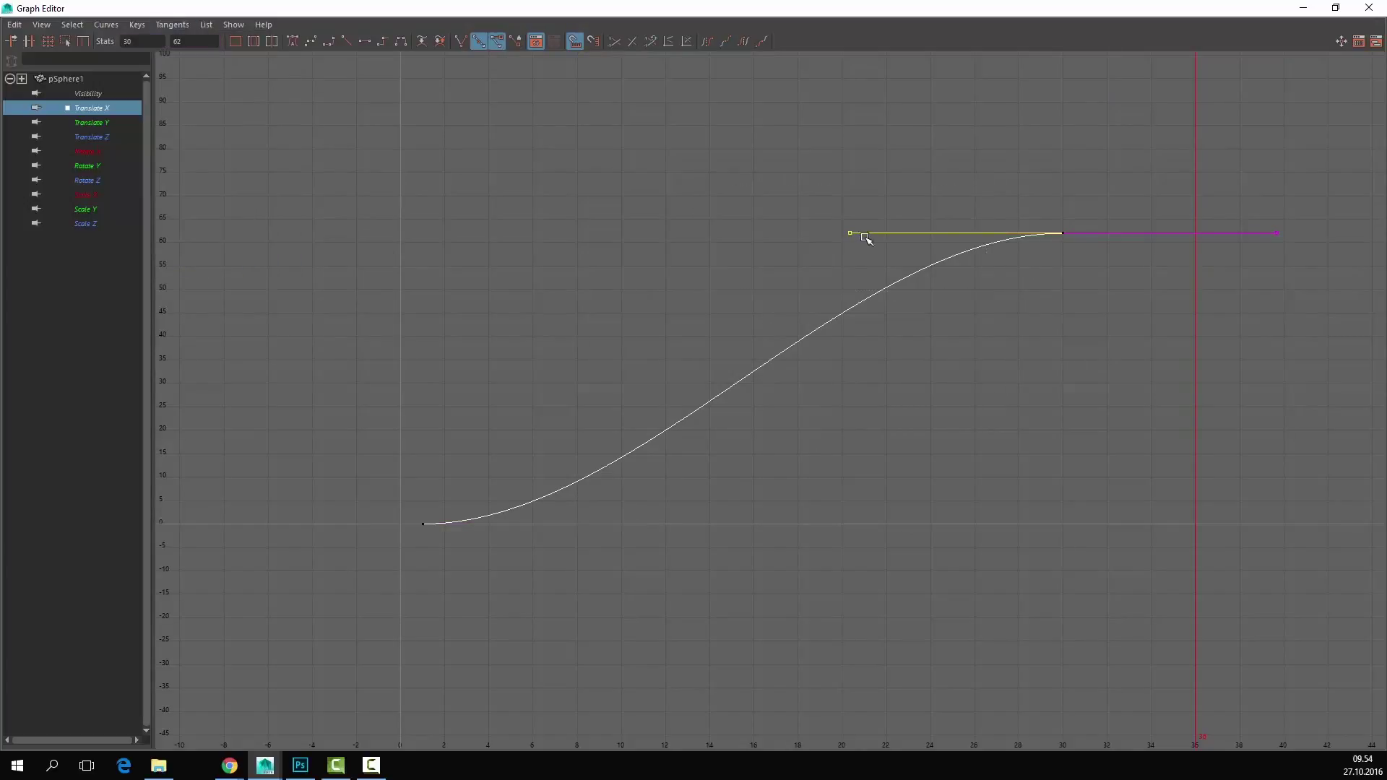
left_click_drag(1259, 209, 1162, 306)
left_click_drag(954, 104, 818, 328)
left_click_drag(848, 230, 479, 229)
Step: Examine the curve's end near frame 30 and tilt the long in tangent slightly downward to about 60
scroll(1231, 293, "up", 5)
middle_click_drag(1219, 215, 890, 442, "alt")
middle_click_drag(1096, 307, 838, 419, "alt")
scroll(972, 382, "up", 3)
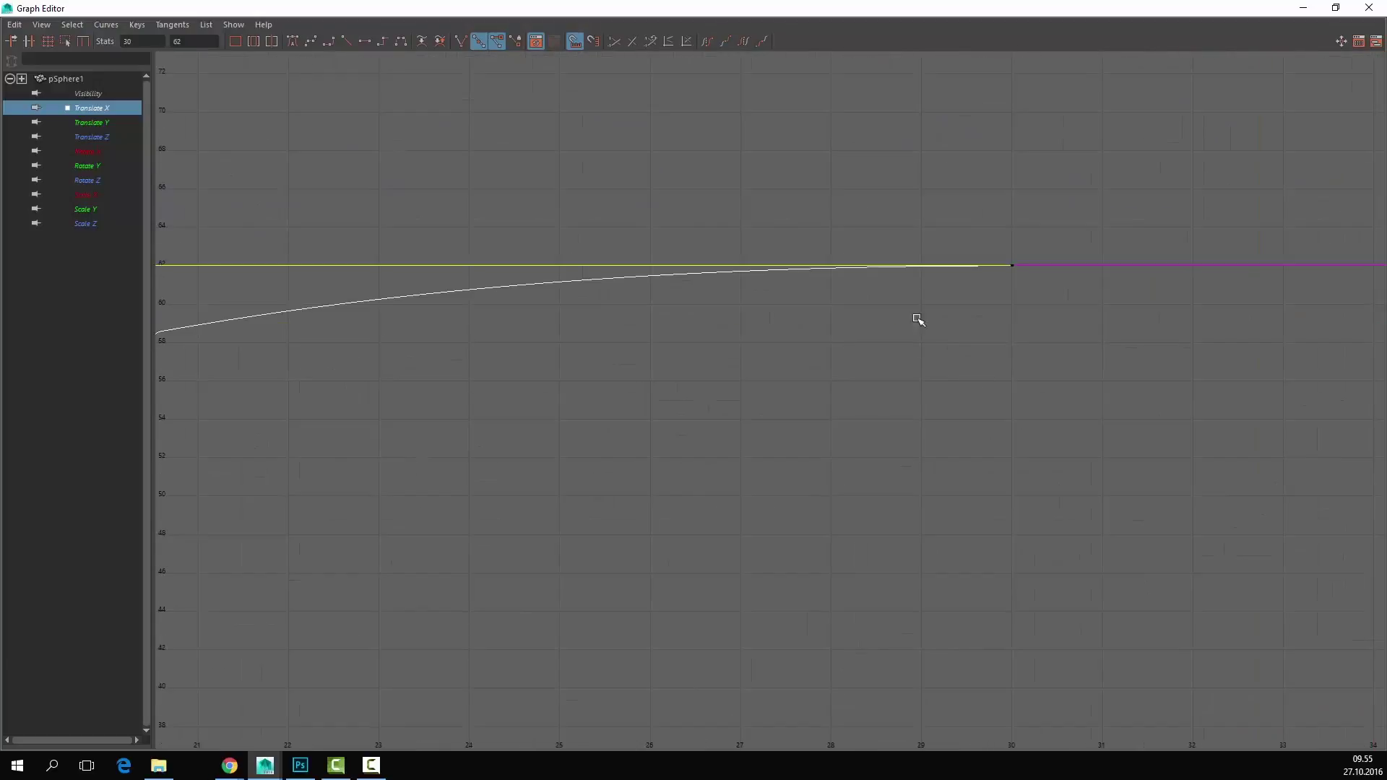
key("a")
left_click_drag(241, 367, 251, 373)
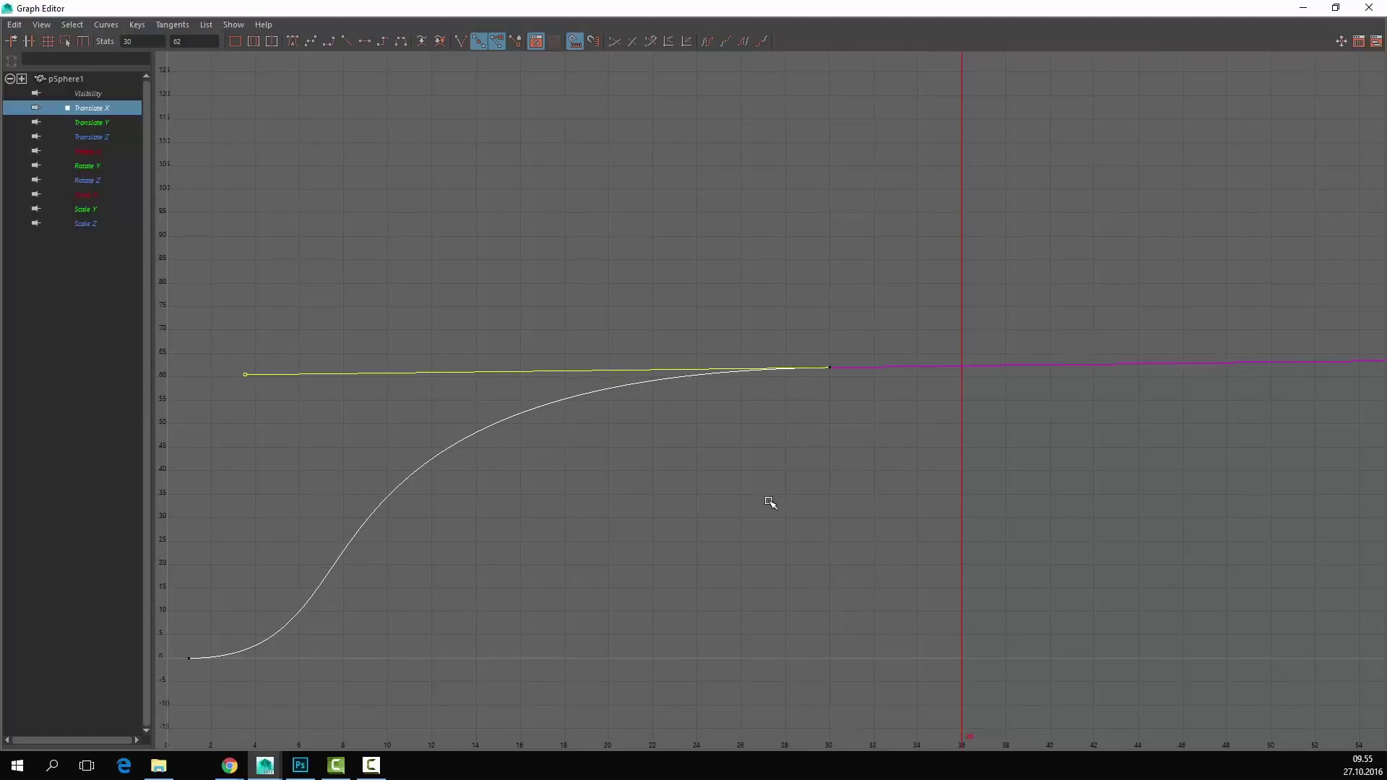
Step: Shorten the frame 1 key's out tangent to about frame 7 and play back the spheres with the Graph Editor minimized
middle_click_drag(753, 524, 1161, 300, "alt")
left_click(547, 464)
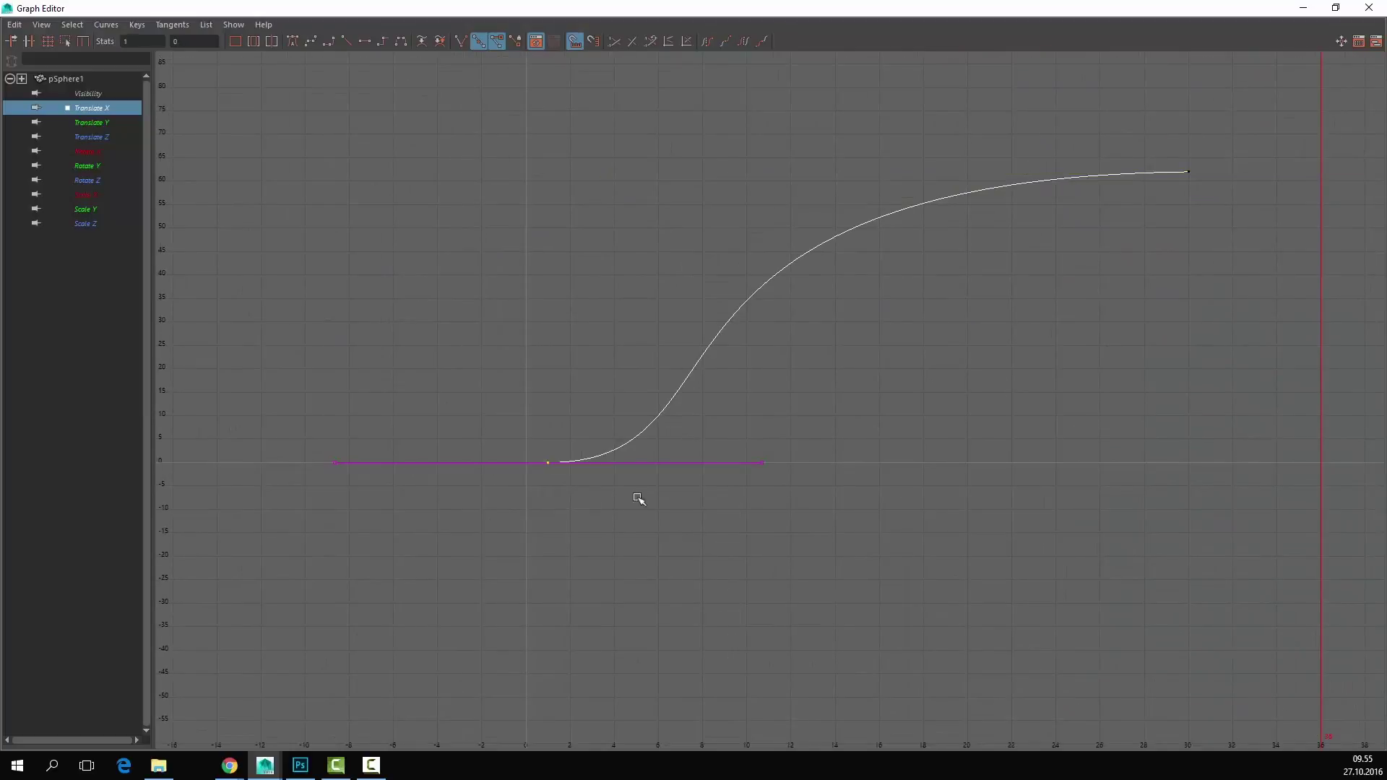
left_click_drag(761, 466, 663, 473)
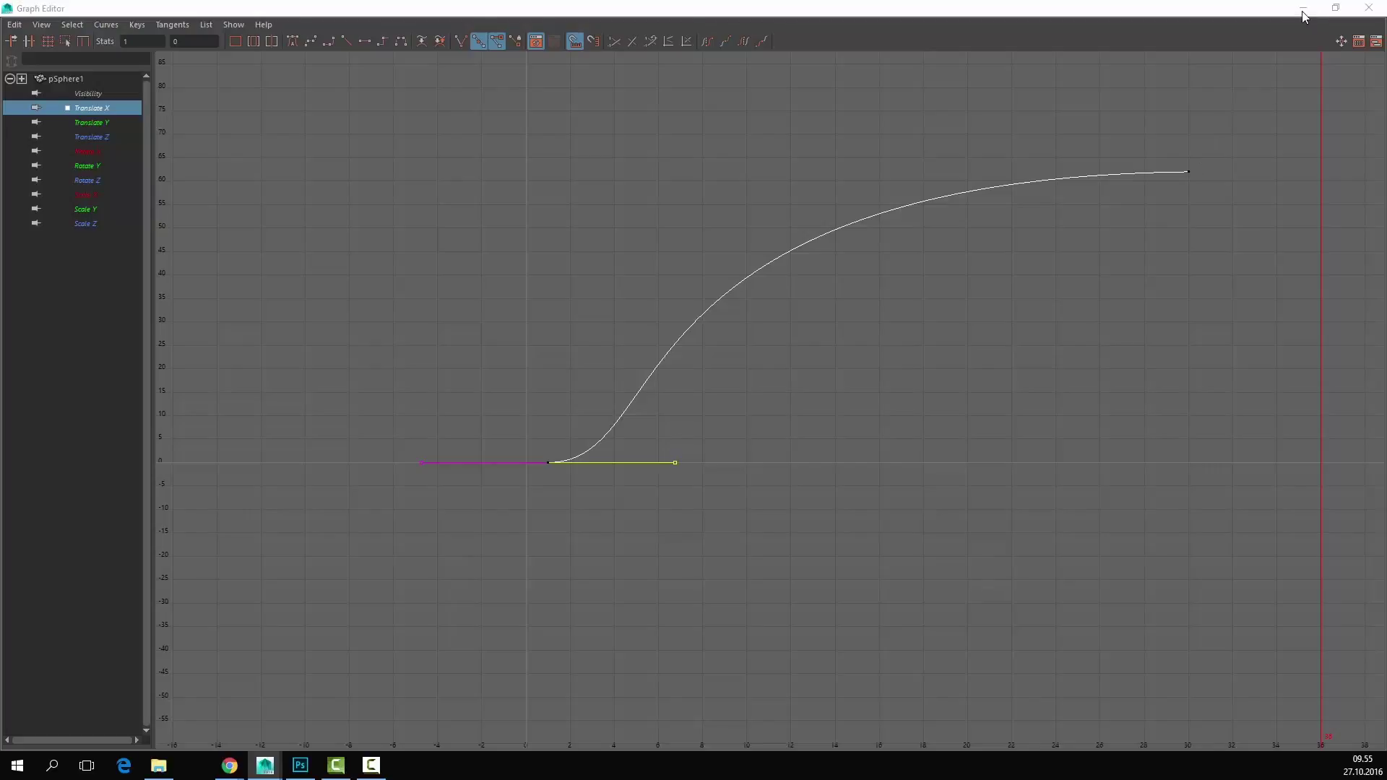
left_click(1303, 10)
left_click(1320, 613)
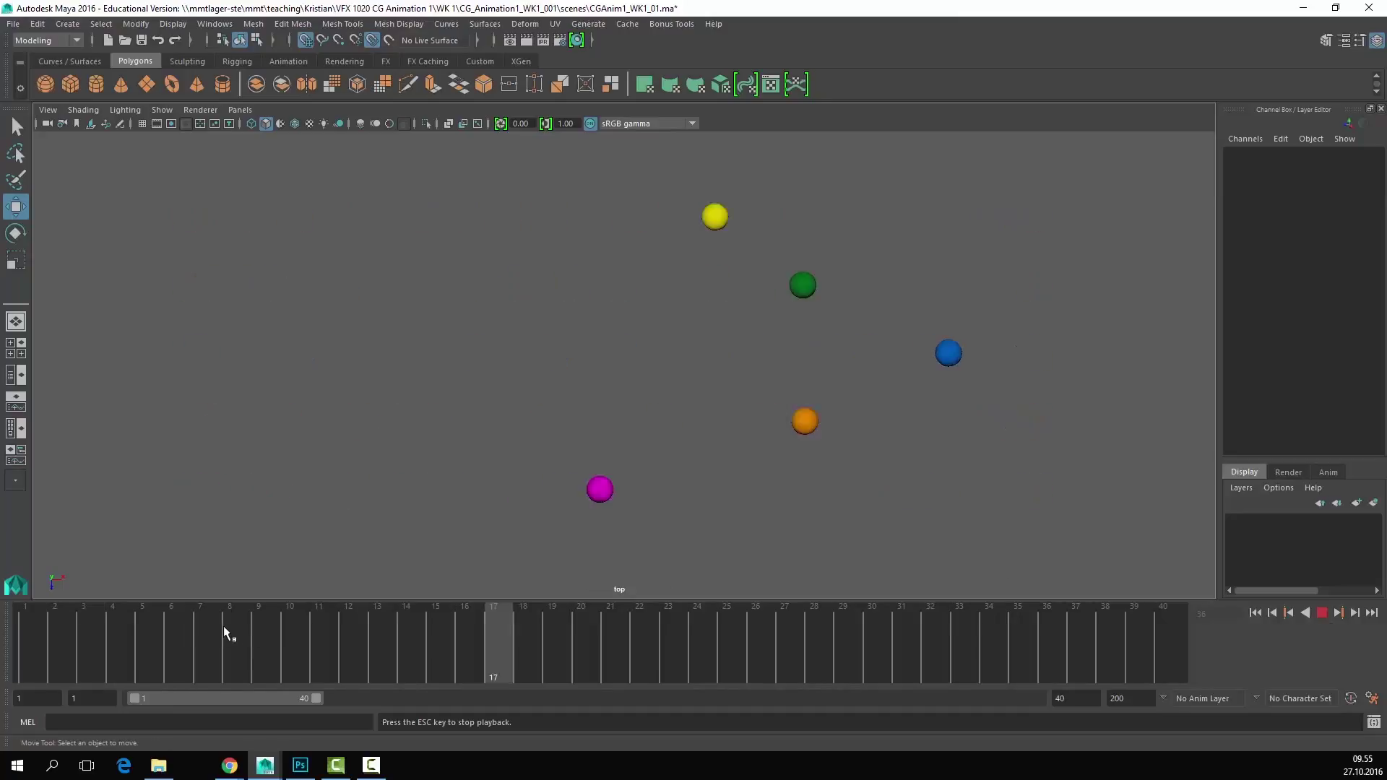
Step: Stop playback and isolate the orange sphere's Translate X curve in the Graph Editor
left_click(1320, 613)
left_click(663, 425)
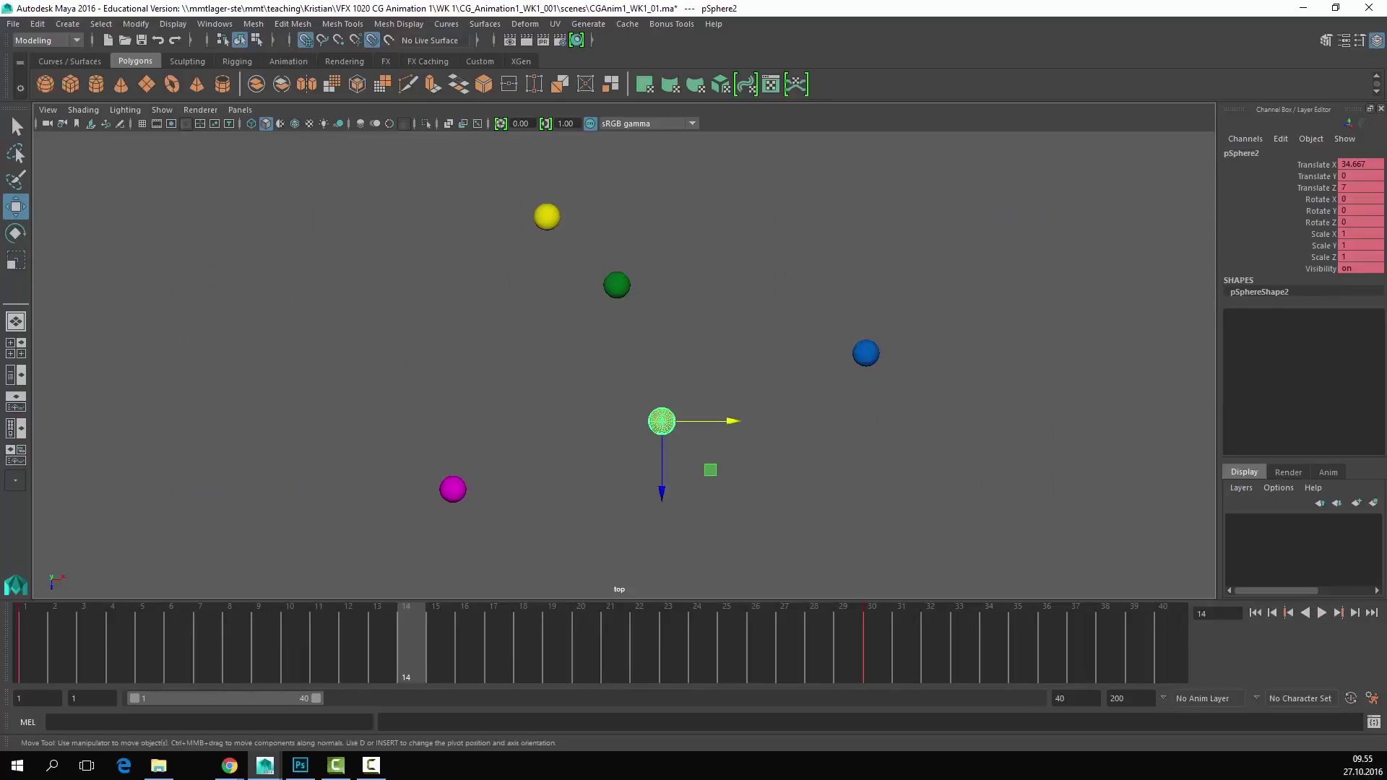
left_click(576, 40)
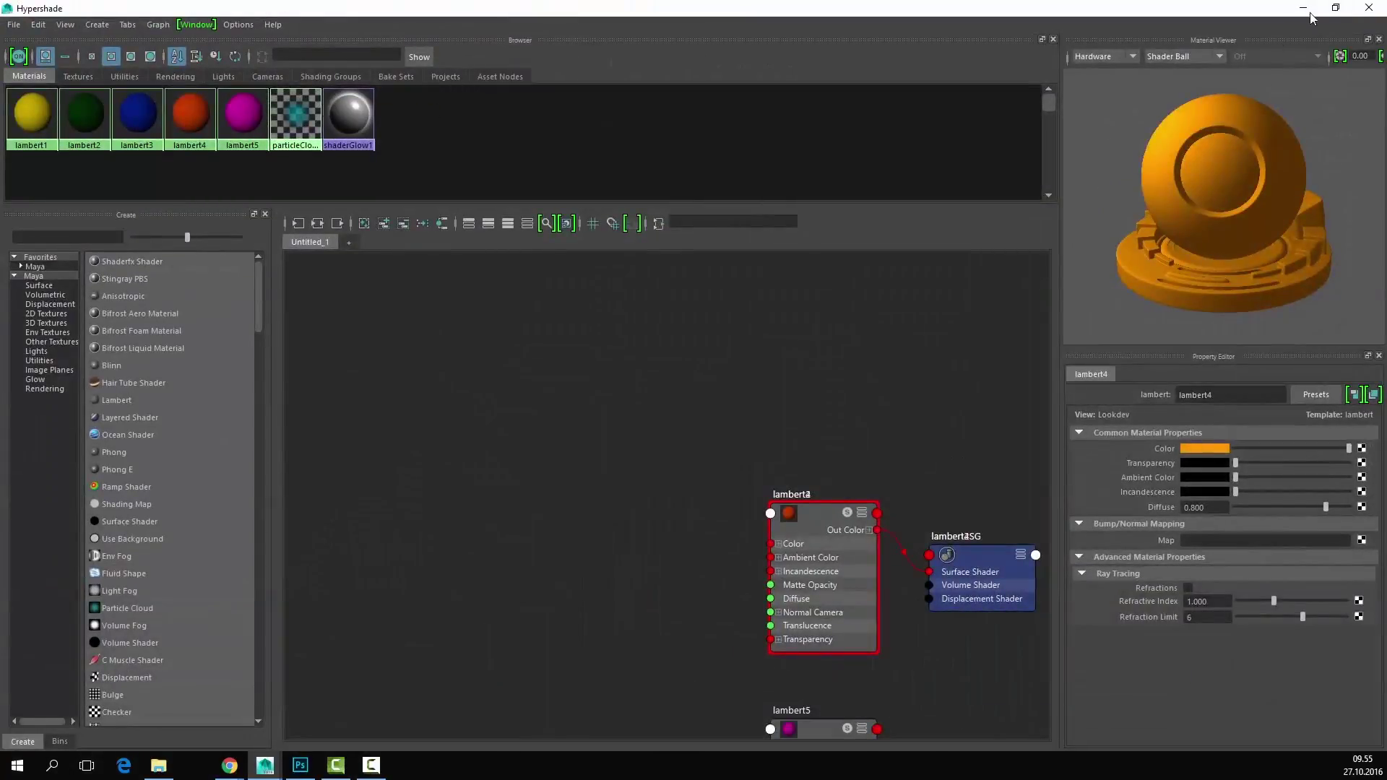
left_click(1302, 7)
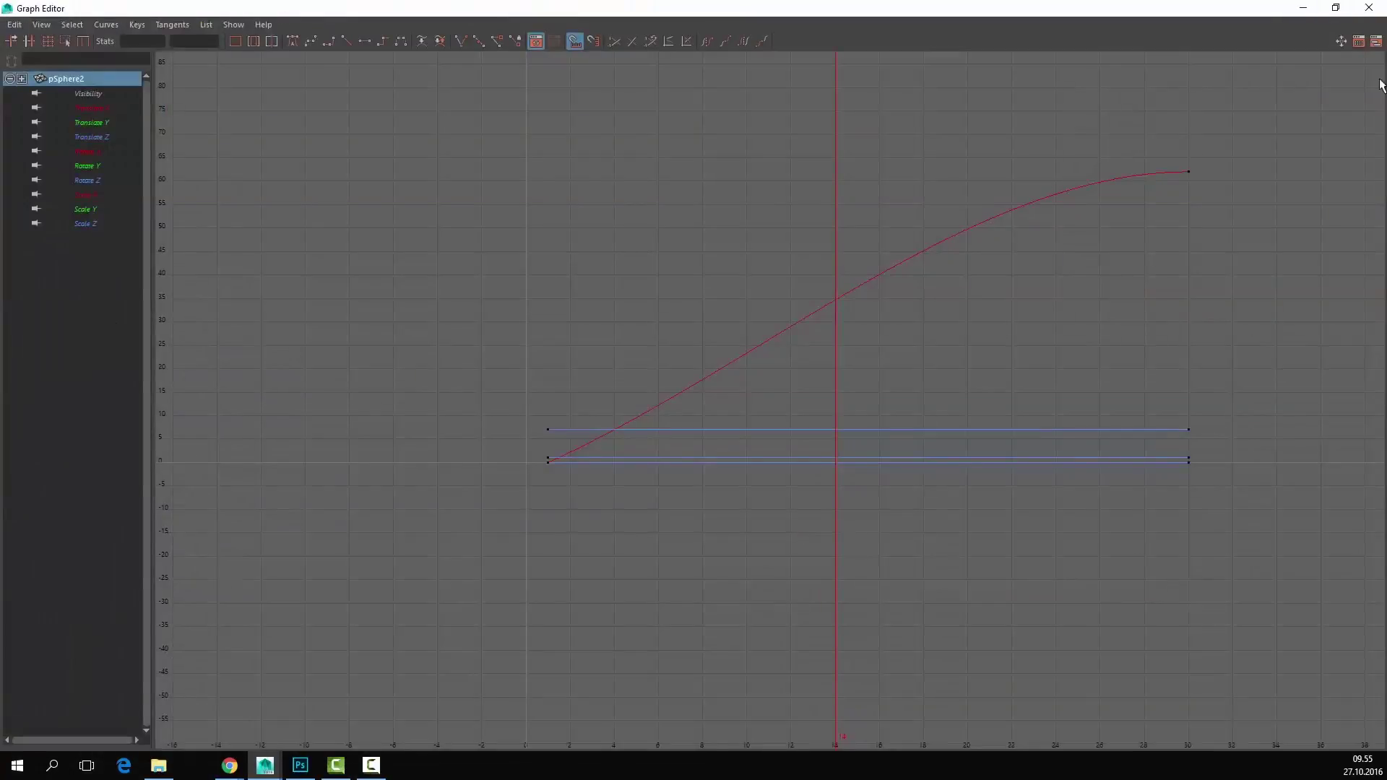
left_click(1335, 8)
left_click(1369, 13)
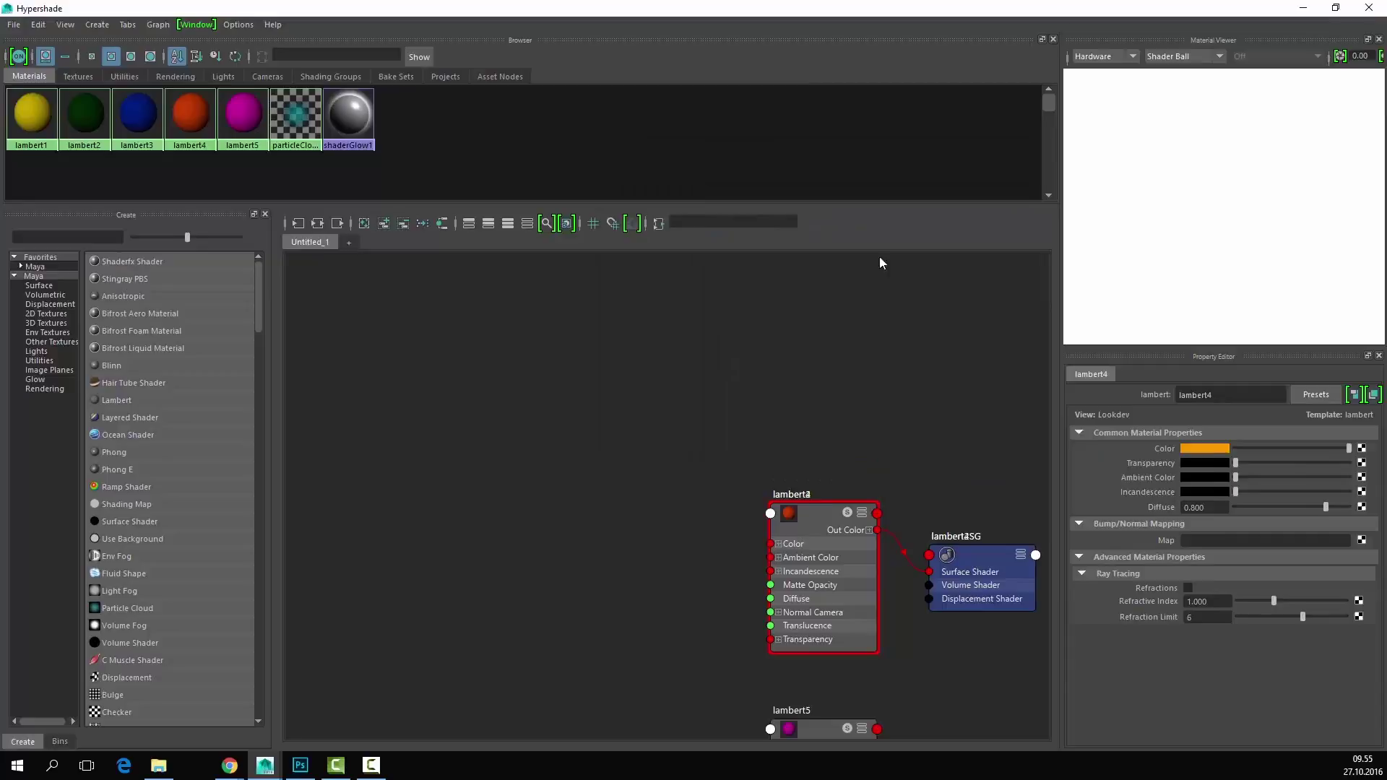
left_click(1033, 154)
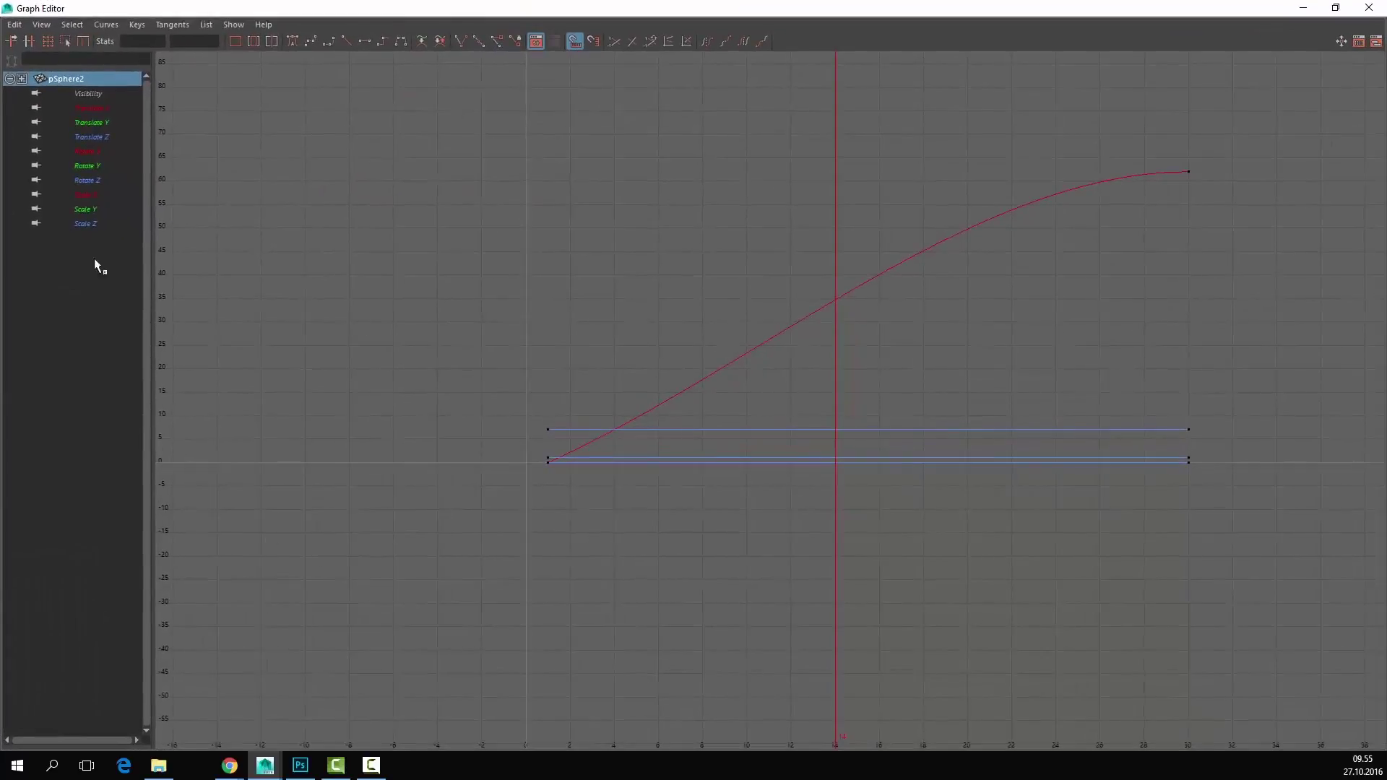
left_click(95, 107)
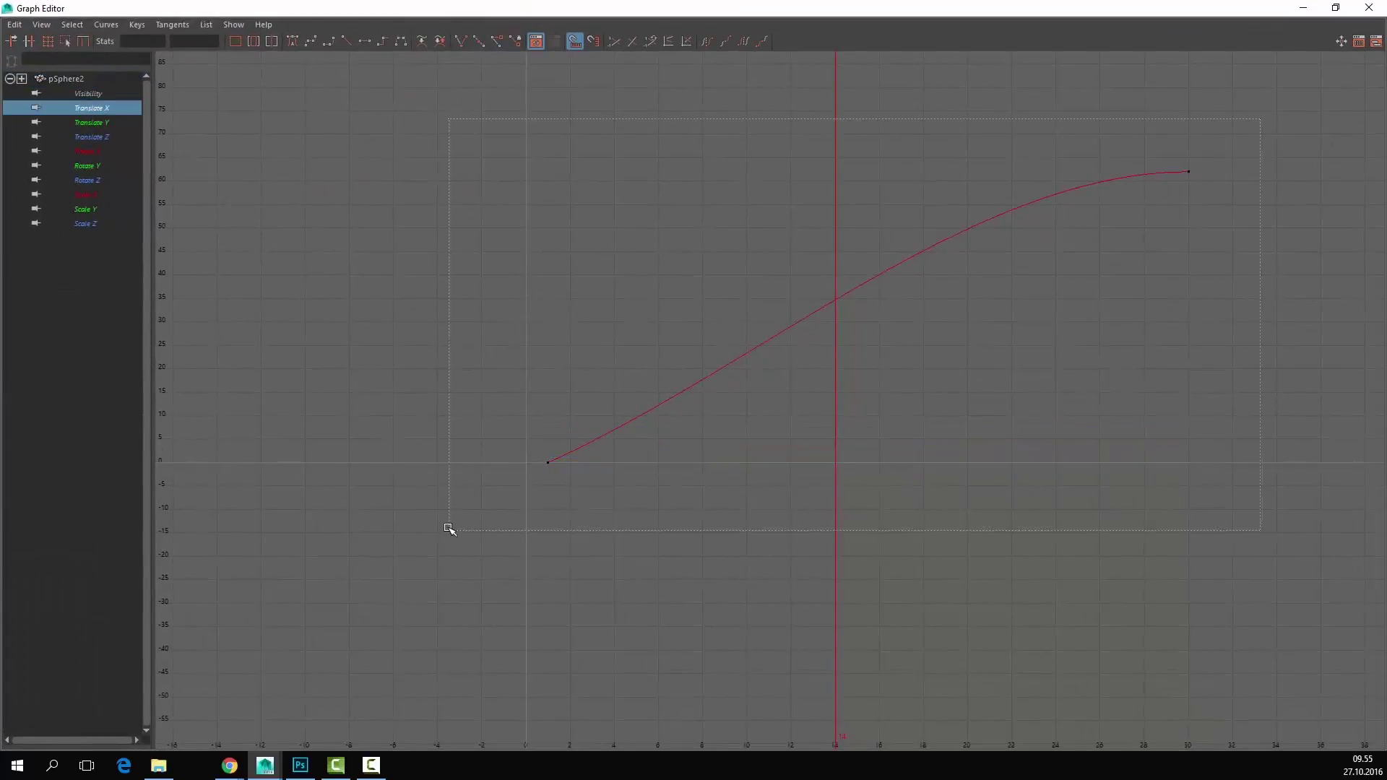
Step: Convert the Translate X curve to weighted tangents and free the tangent weight on both of its keys
left_click_drag(448, 529, 449, 530)
left_click(106, 25)
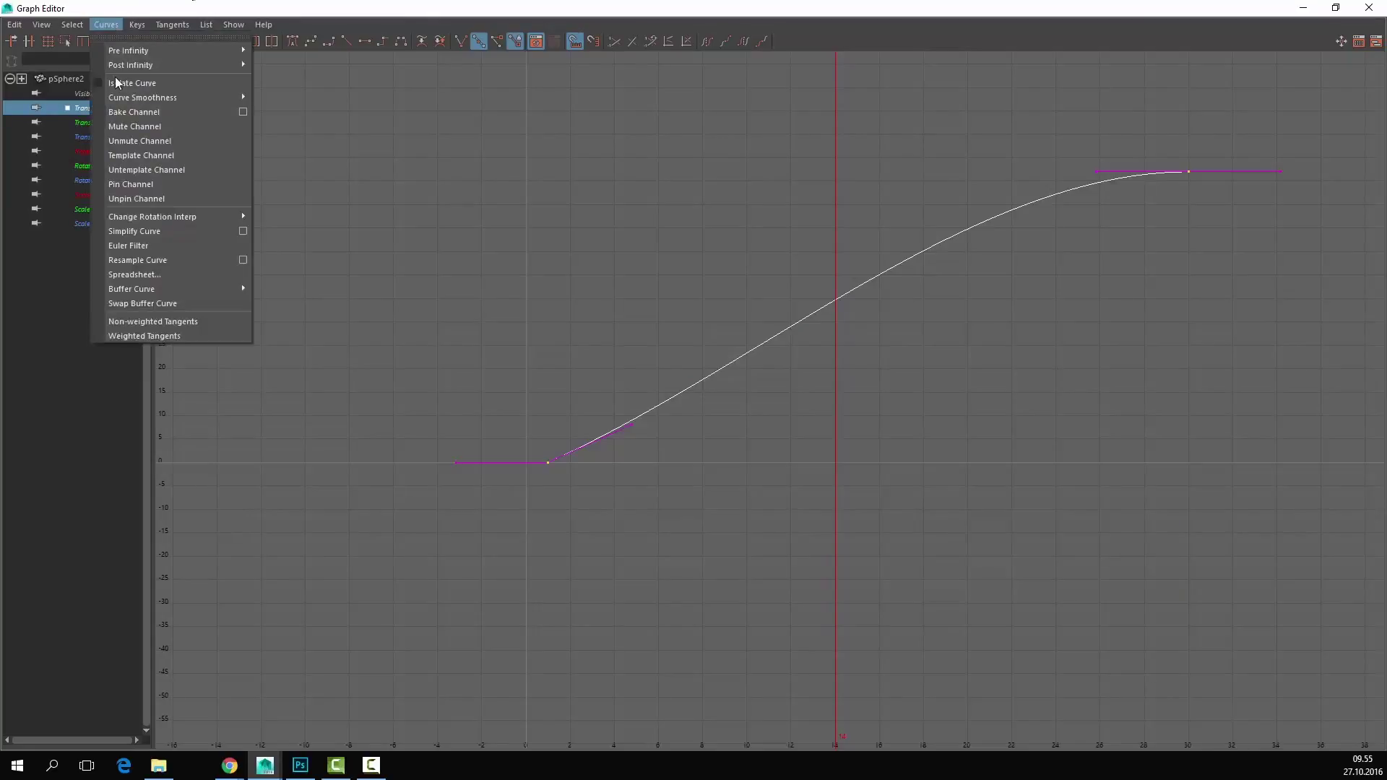
left_click(202, 332)
left_click(172, 24)
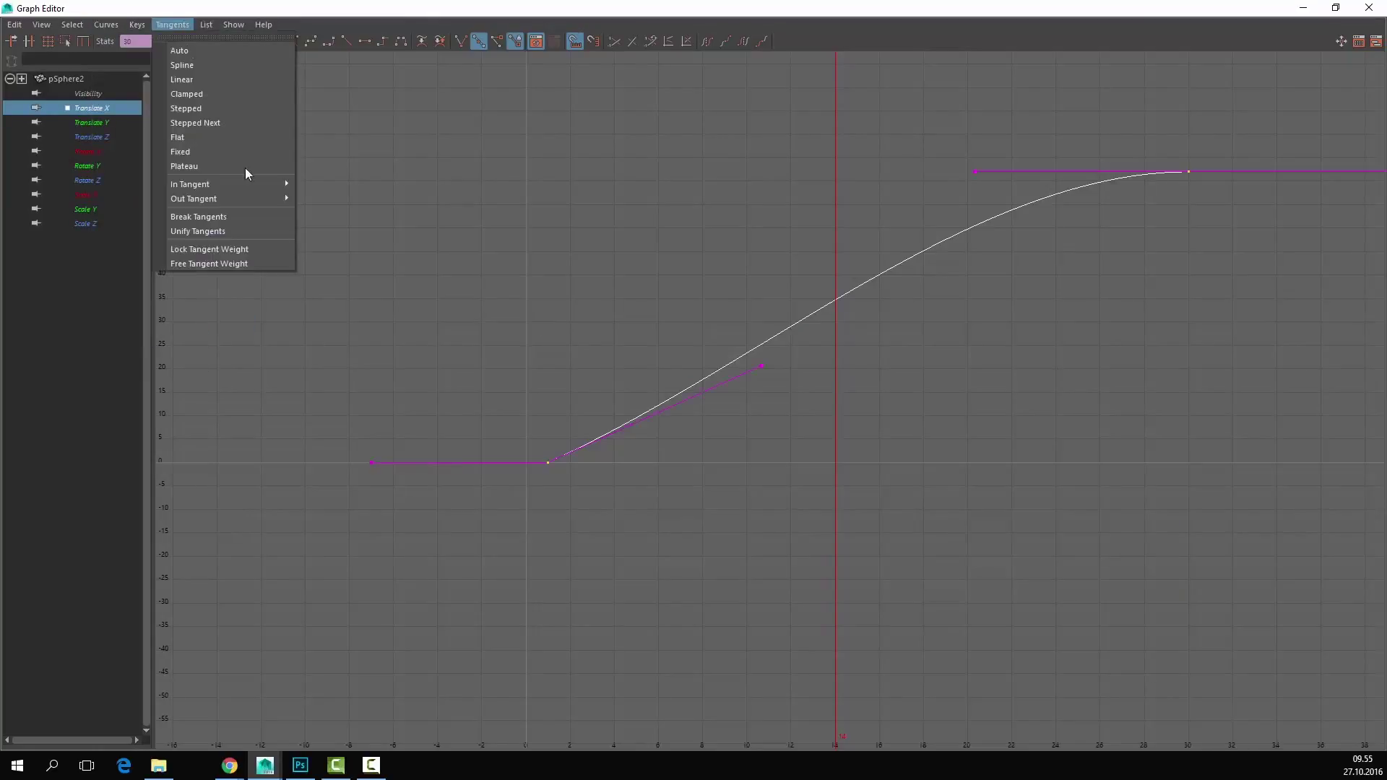
left_click(275, 262)
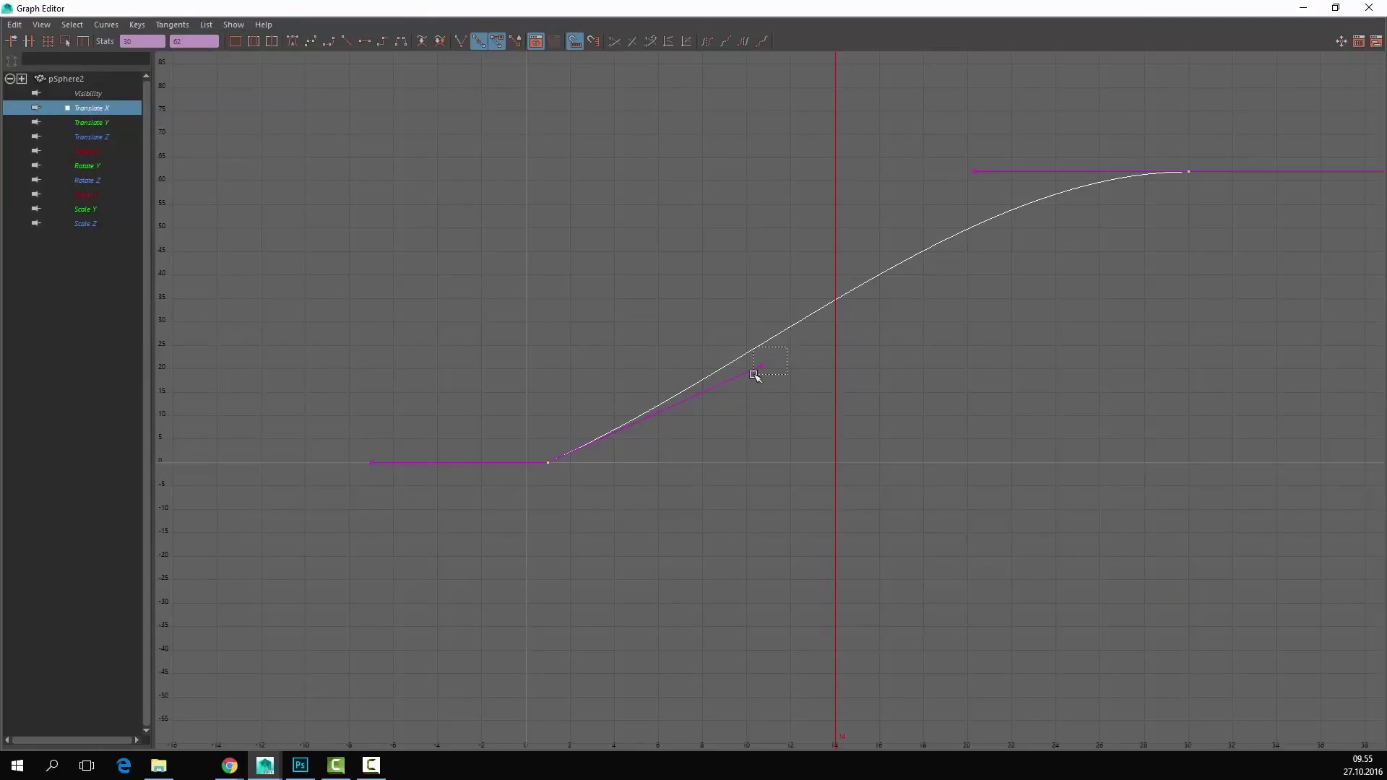
Step: Flatten the frame 1 key's tangents and stretch its out tangent horizontally to about frame 31 for a long ease-out
left_click_drag(753, 375, 755, 374)
middle_click_drag(761, 371, 925, 465)
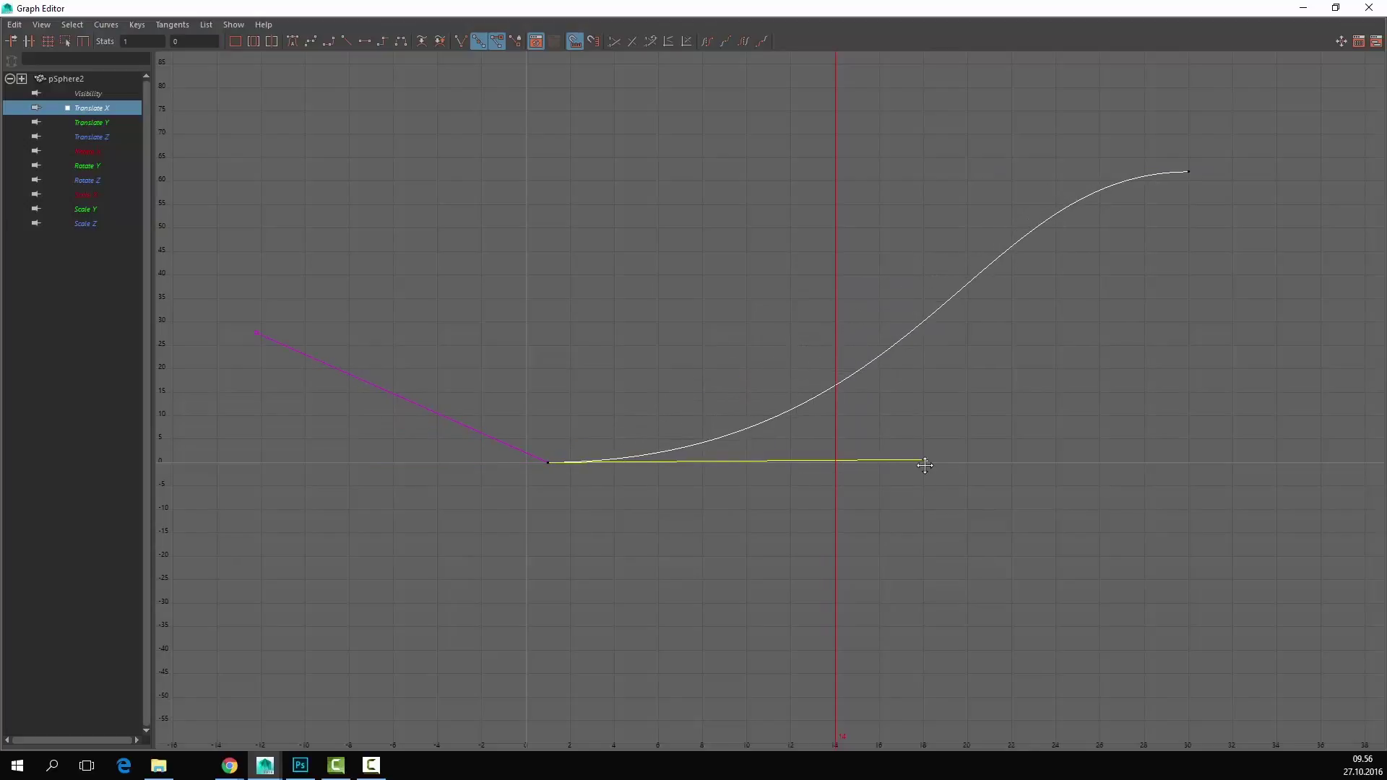
left_click(1110, 208)
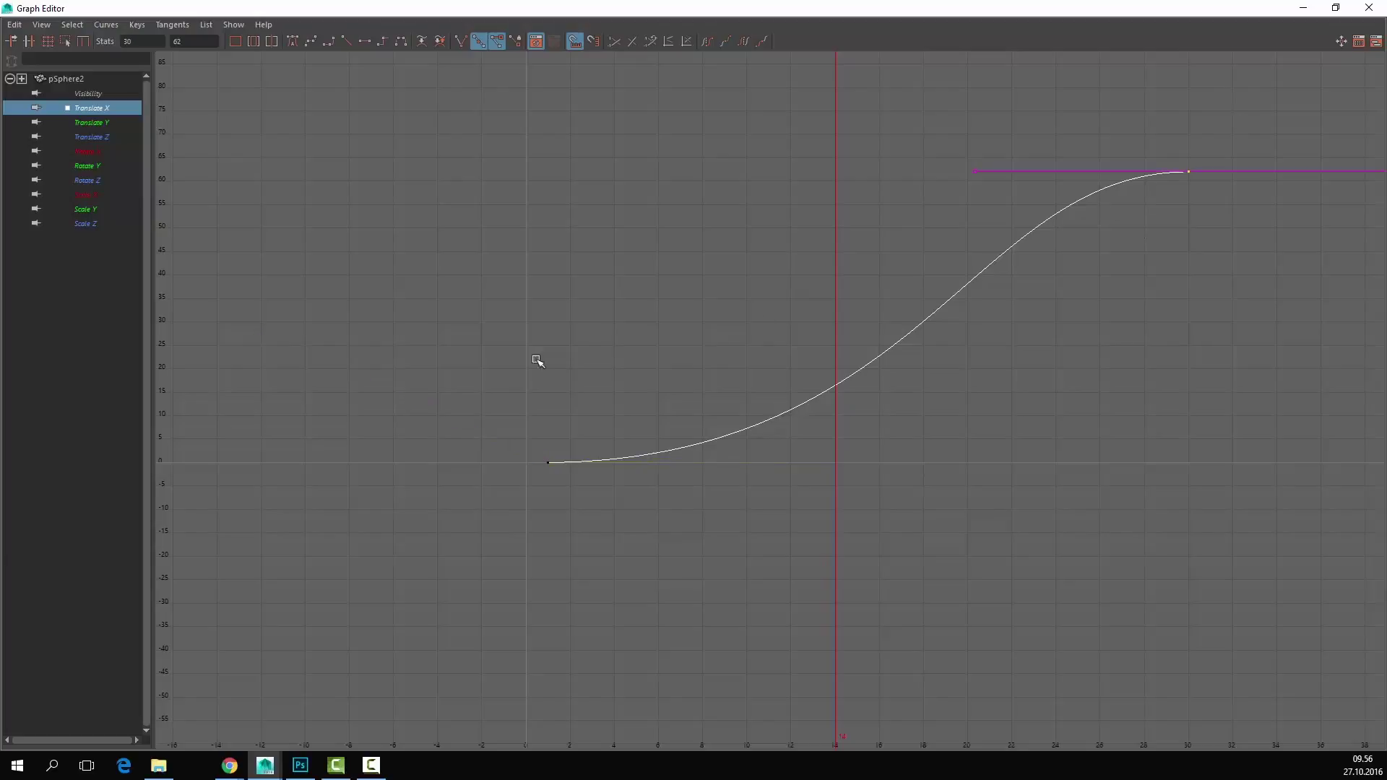
left_click(312, 41)
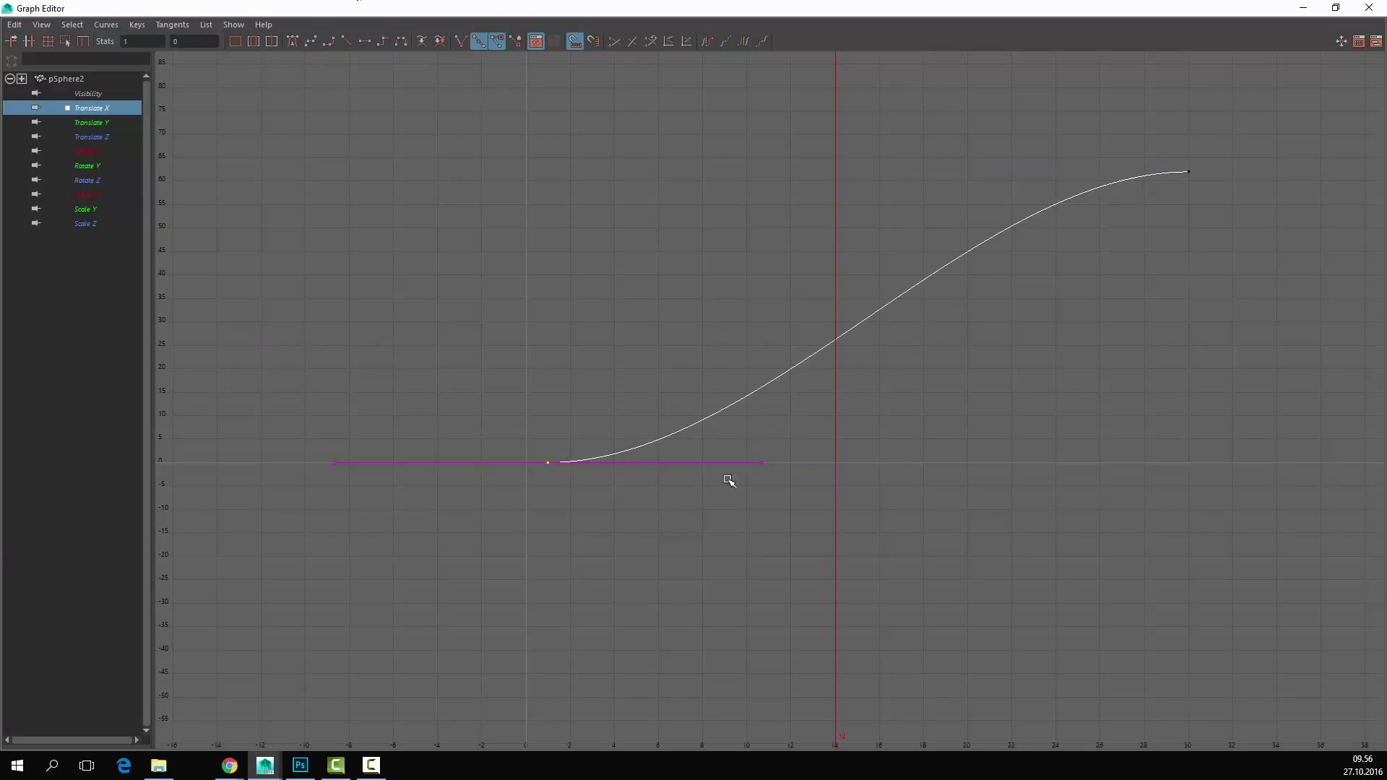
middle_click_drag(746, 471, 1207, 466)
Step: Shorten the frame 30 key's in tangent until it nearly reaches the key and readjust the long out tangent of the frame 1 key
left_click_drag(1266, 155, 1154, 187)
left_click_drag(942, 197, 941, 197)
middle_click_drag(941, 197, 1179, 175)
left_click_drag(655, 576, 437, 596)
middle_click_drag(1204, 459, 1236, 479)
left_click(1192, 462)
Step: Shorten the frame 30 key's in tangent further, to about frame 29.9, keeping it horizontal
scroll(1142, 329, "up", 10)
scroll(744, 470, "up", 3)
middle_click_drag(749, 458, 871, 496, "alt")
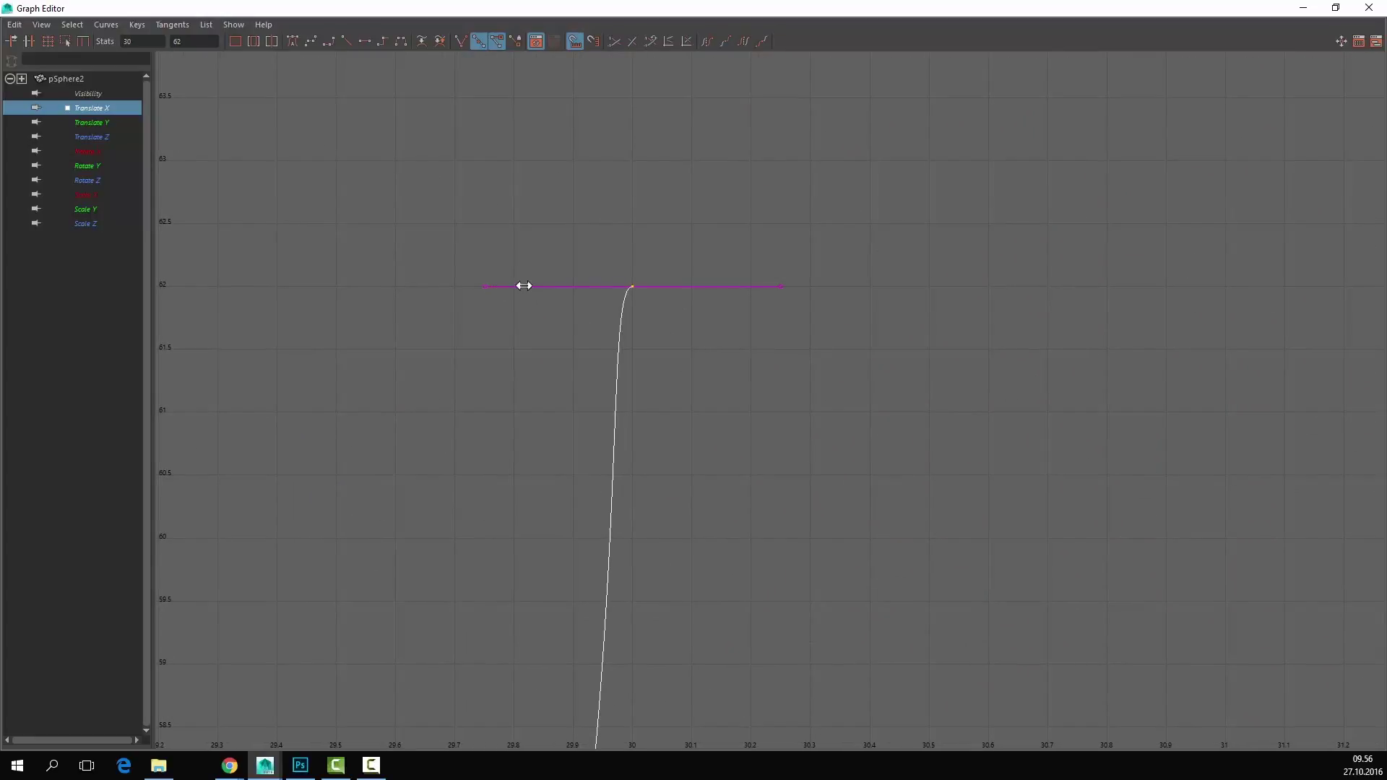
middle_click_drag(488, 287, 555, 288)
scroll(929, 310, "down", 15)
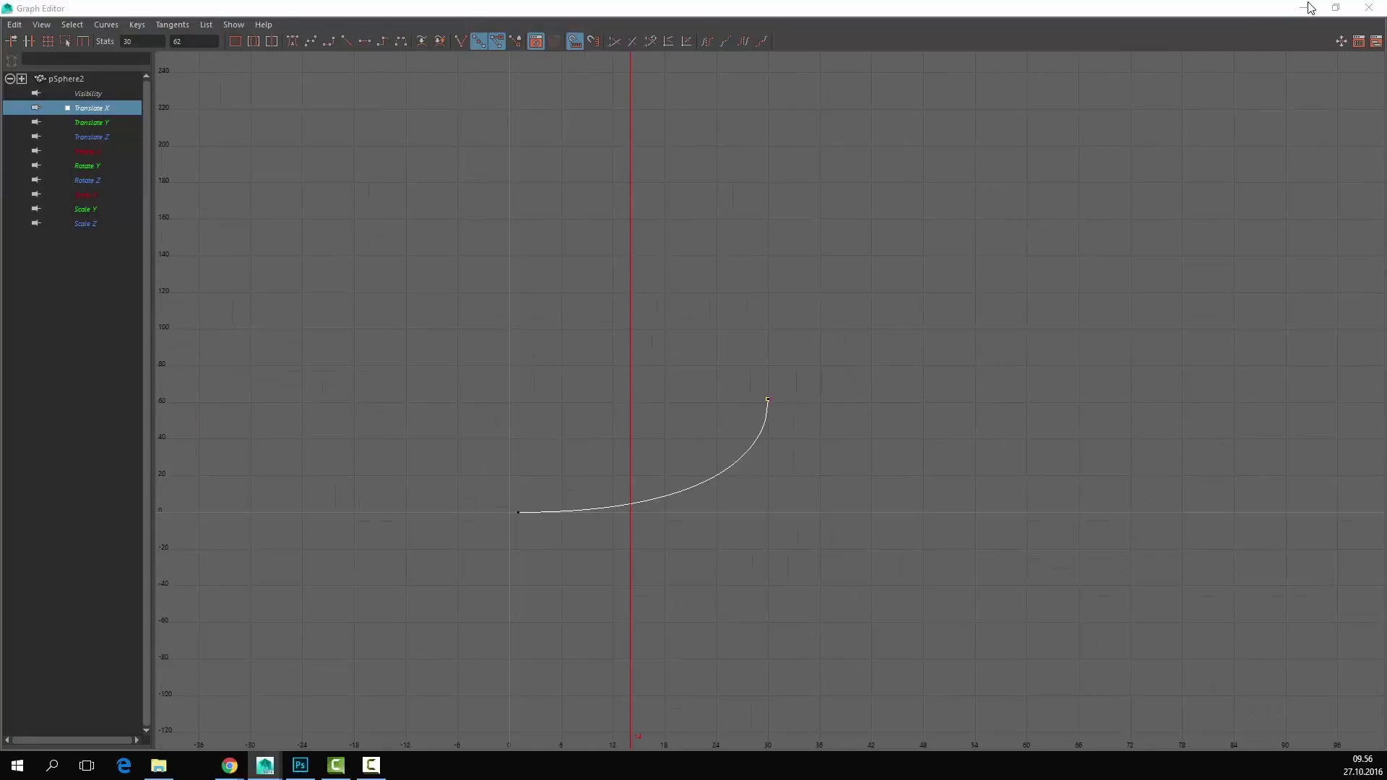
Step: Minimize the Graph Editor, play back the five spheres to compare their motion, and return the timeline to frame 1
left_click(1307, 8)
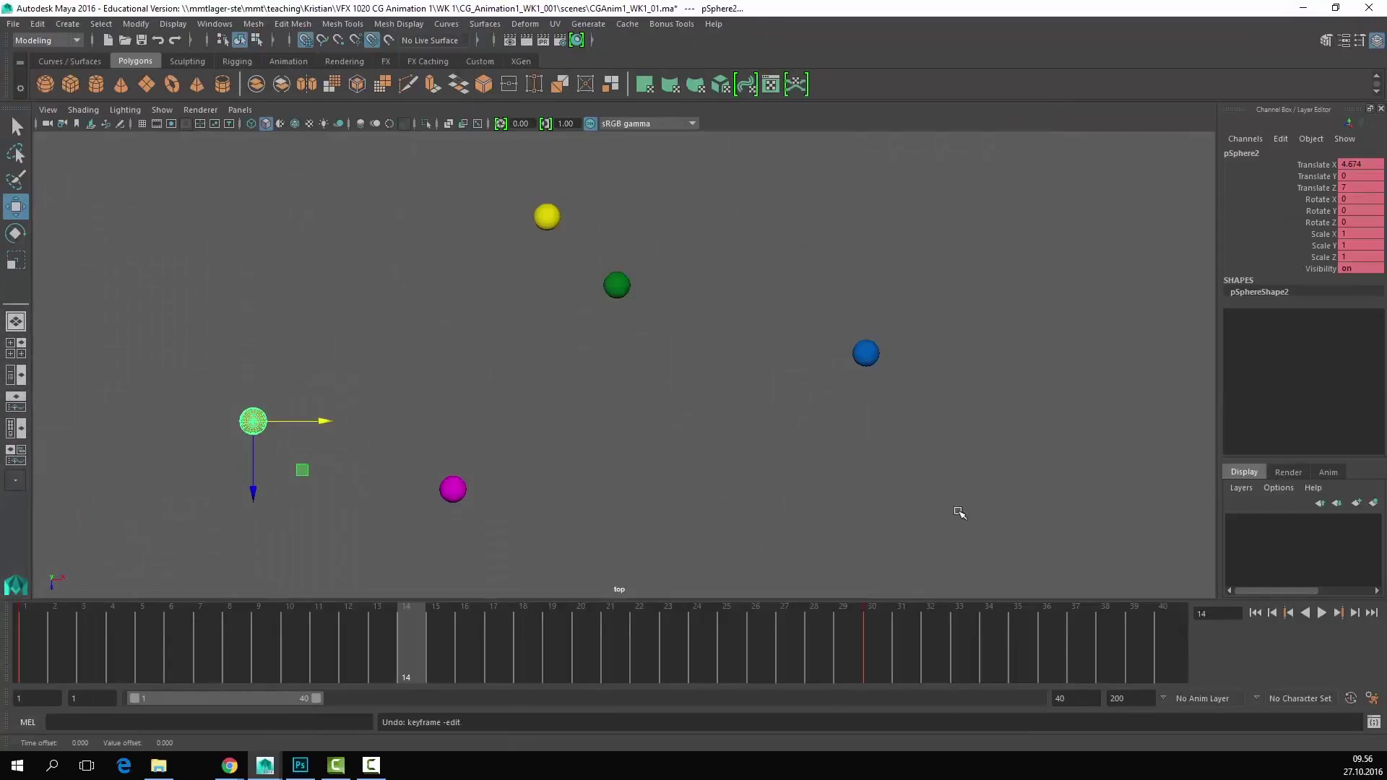
left_click(960, 512)
left_click(1320, 612)
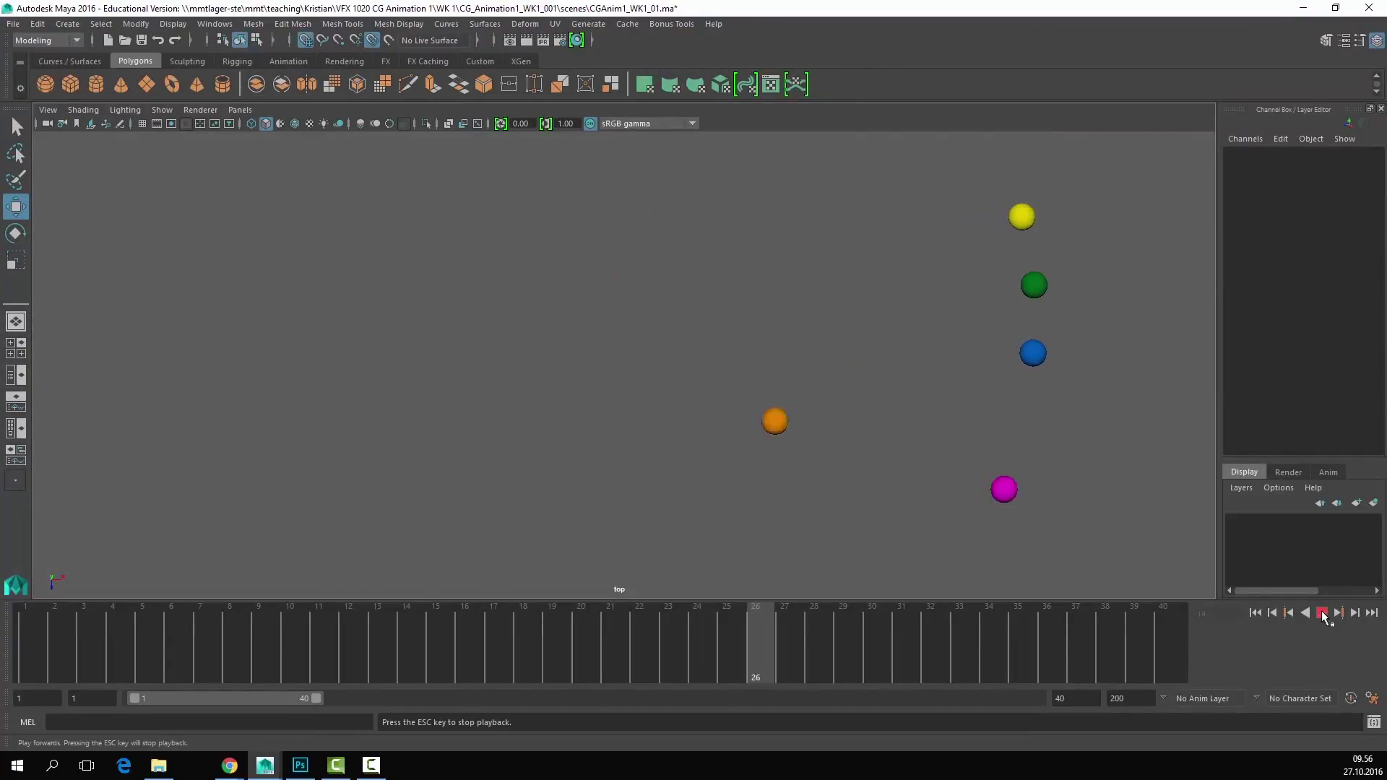
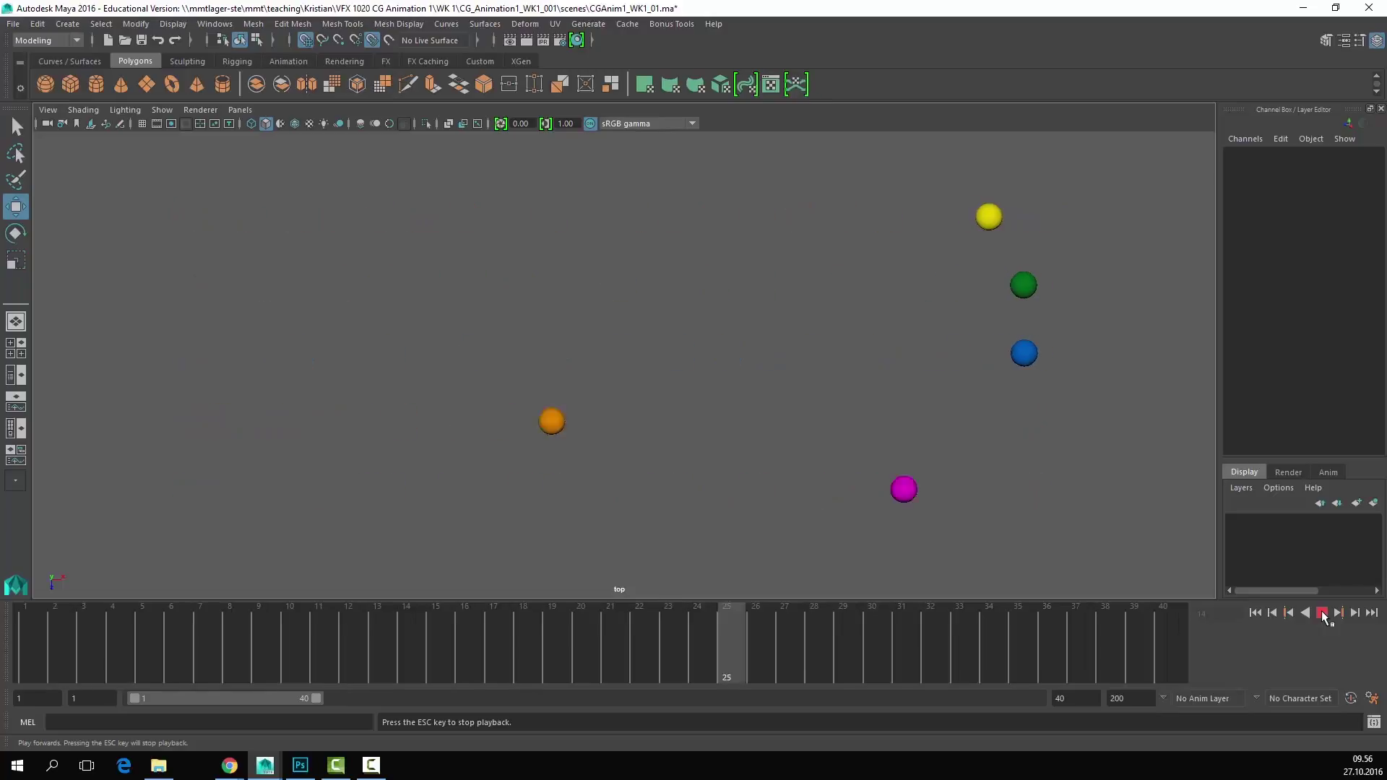
left_click(1322, 614)
left_click_drag(1025, 631, 29, 678)
key("alt+Tab")
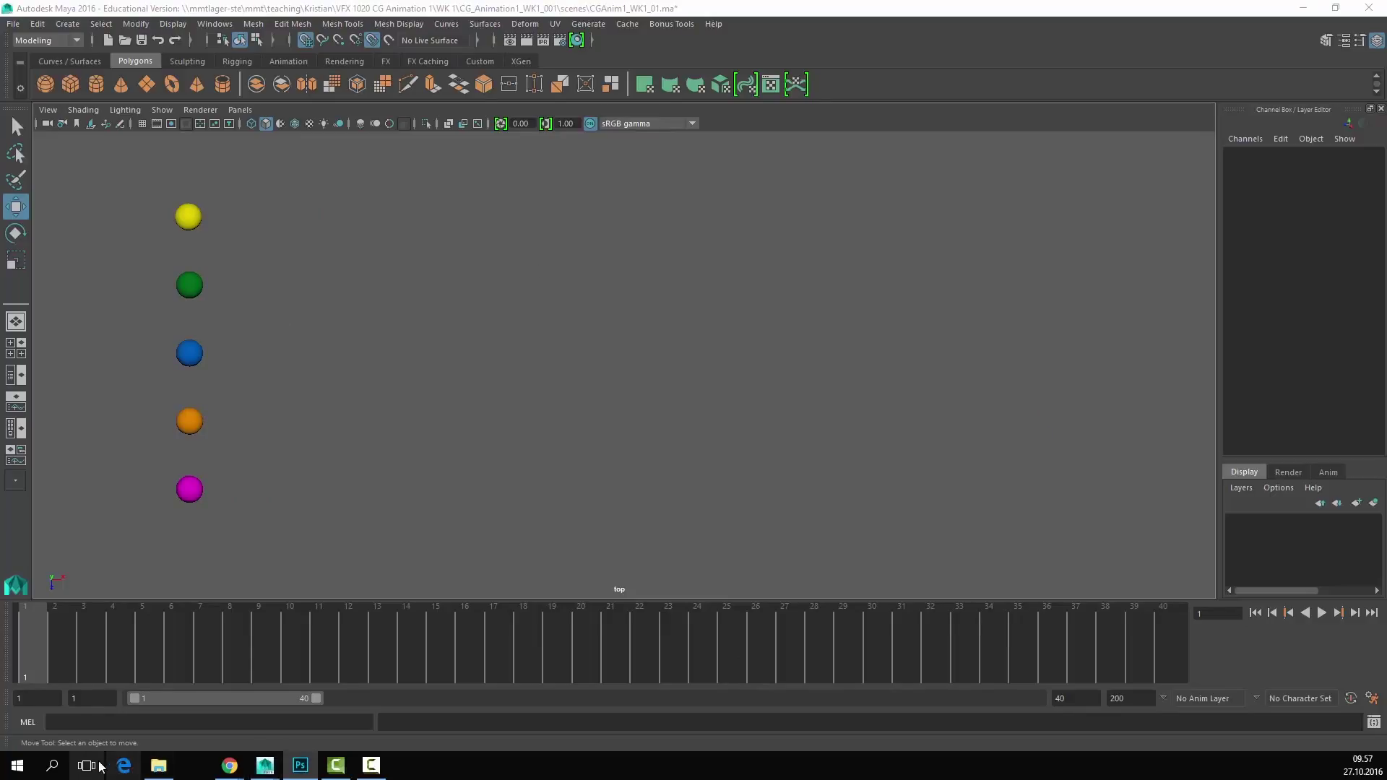
mouse_move(268, 773)
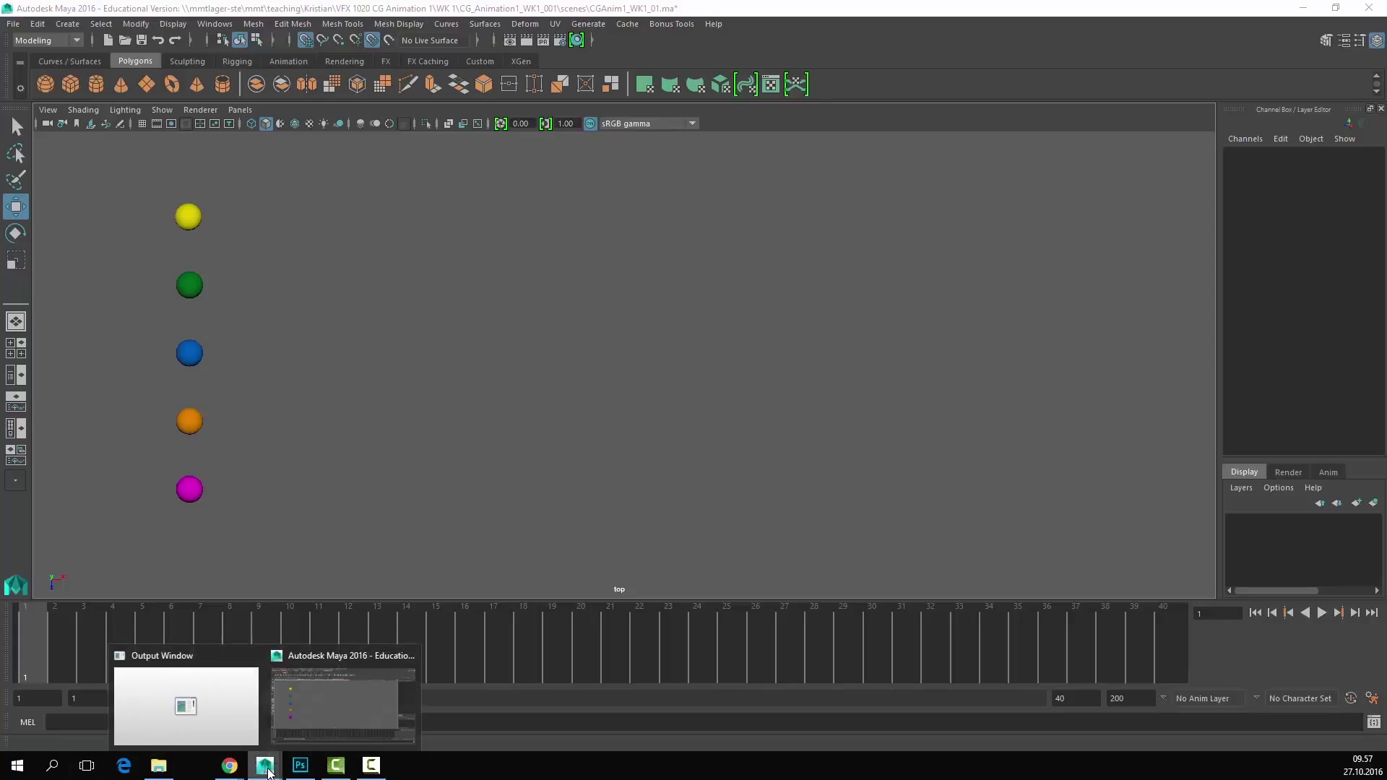
left_click(317, 714)
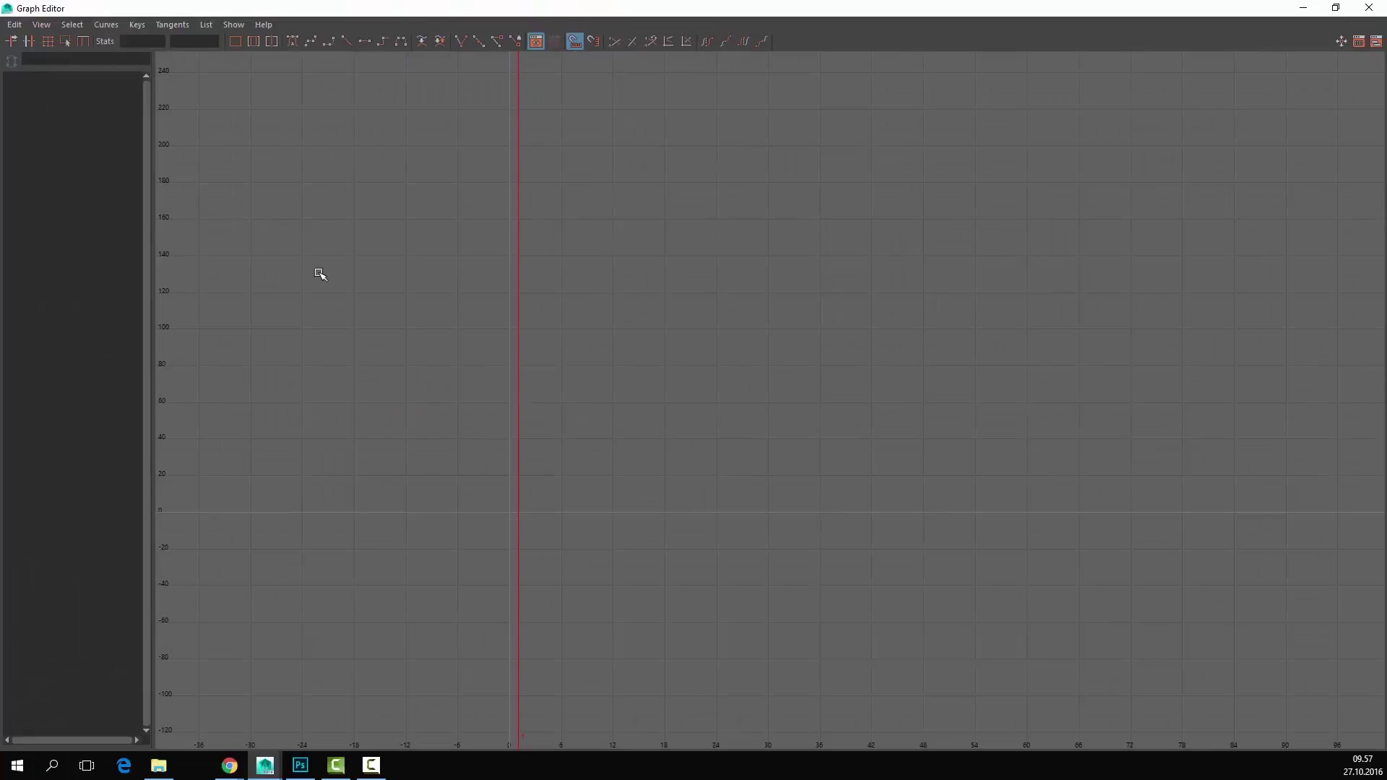
left_click(1303, 8)
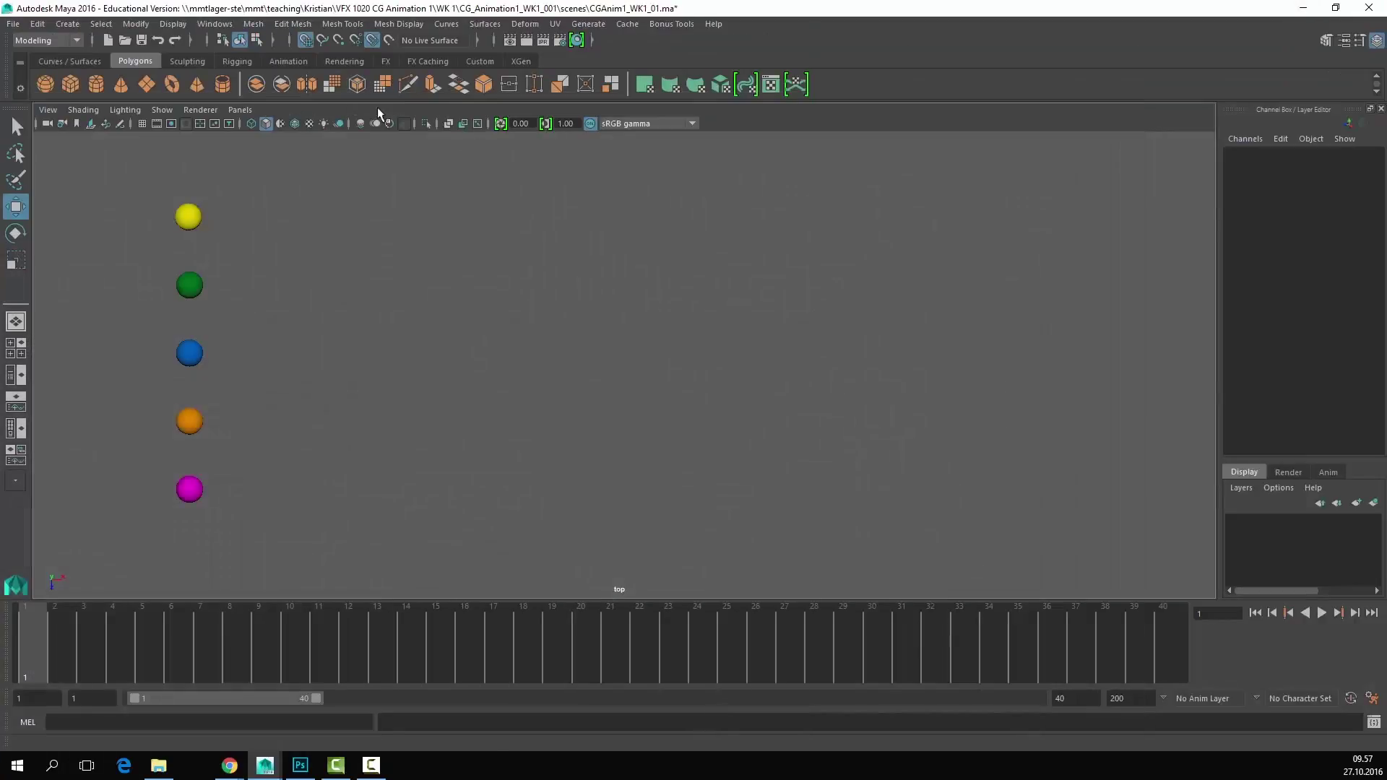
Step: Open the Dope Sheet animation editor
left_click(206, 24)
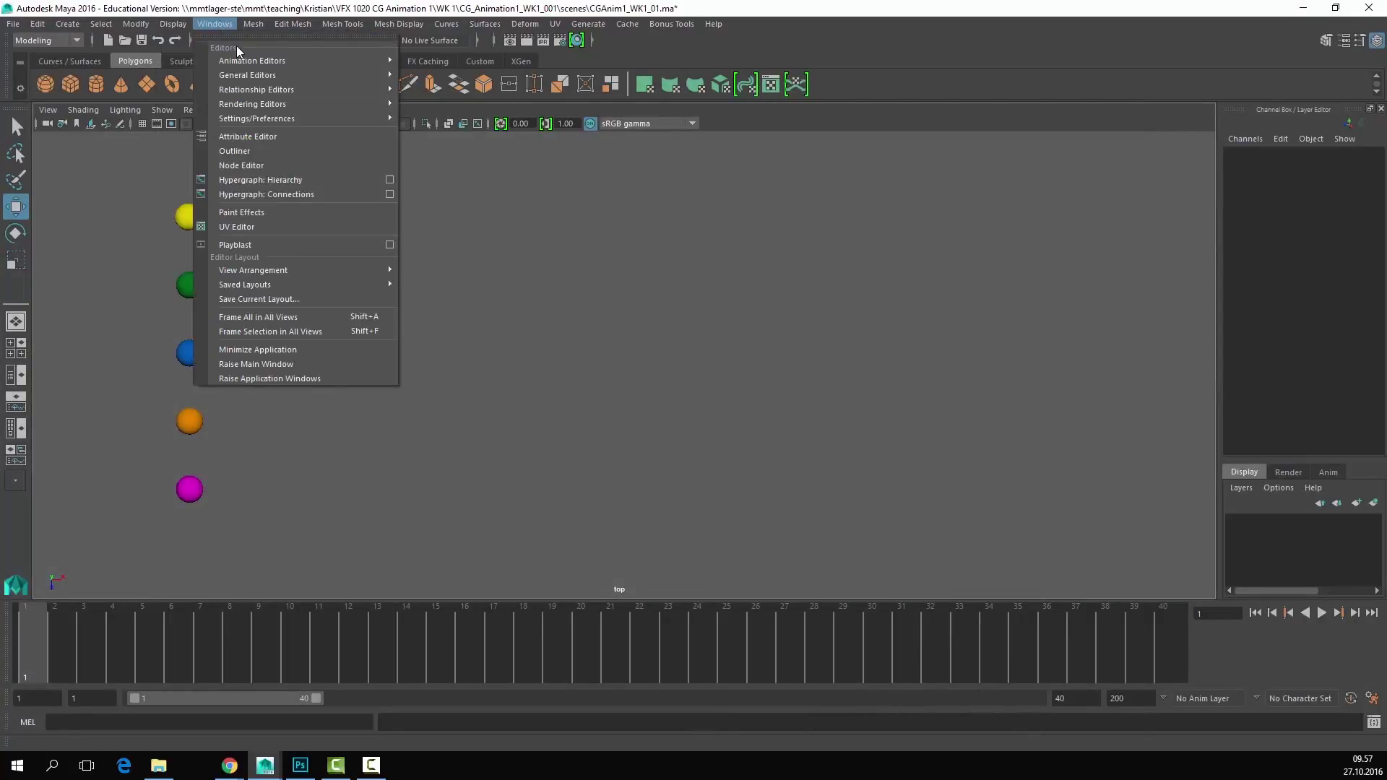
mouse_move(253, 62)
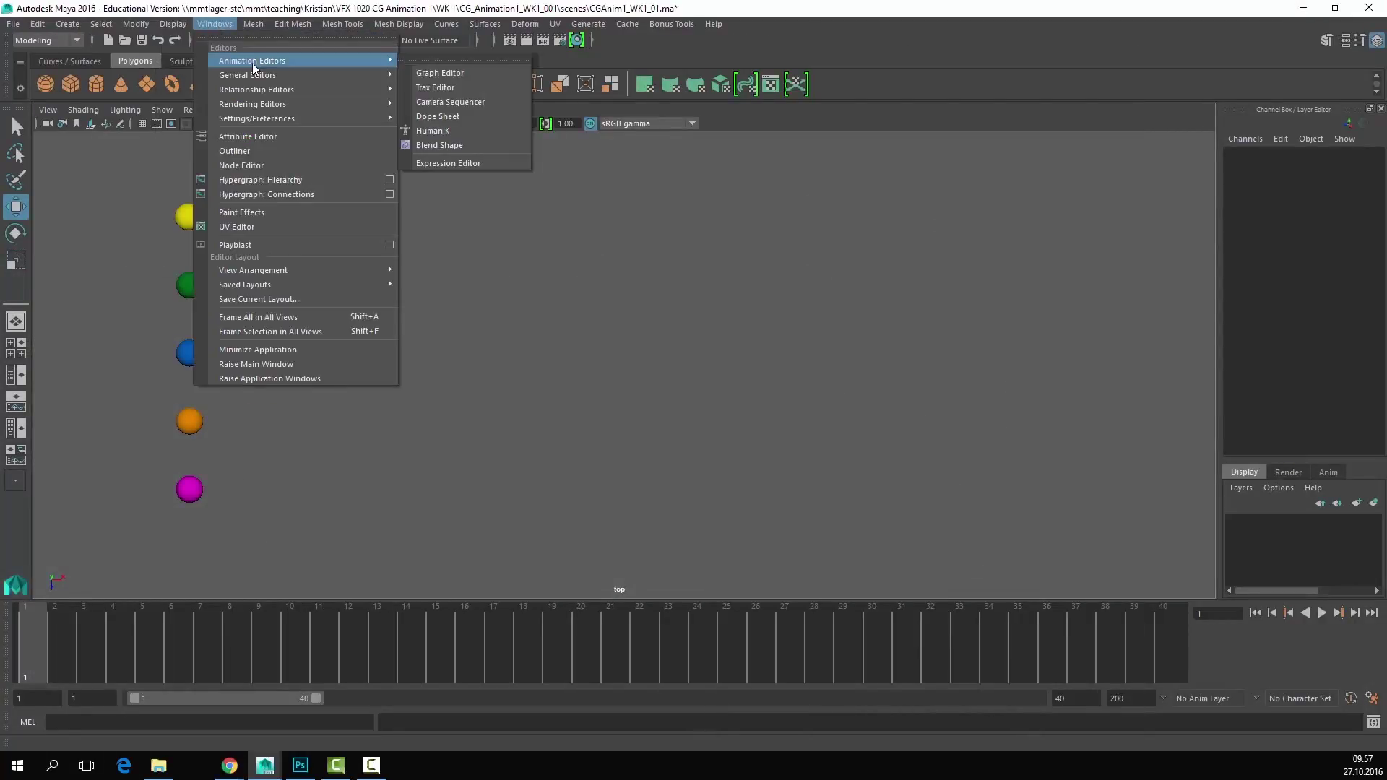
left_click(437, 116)
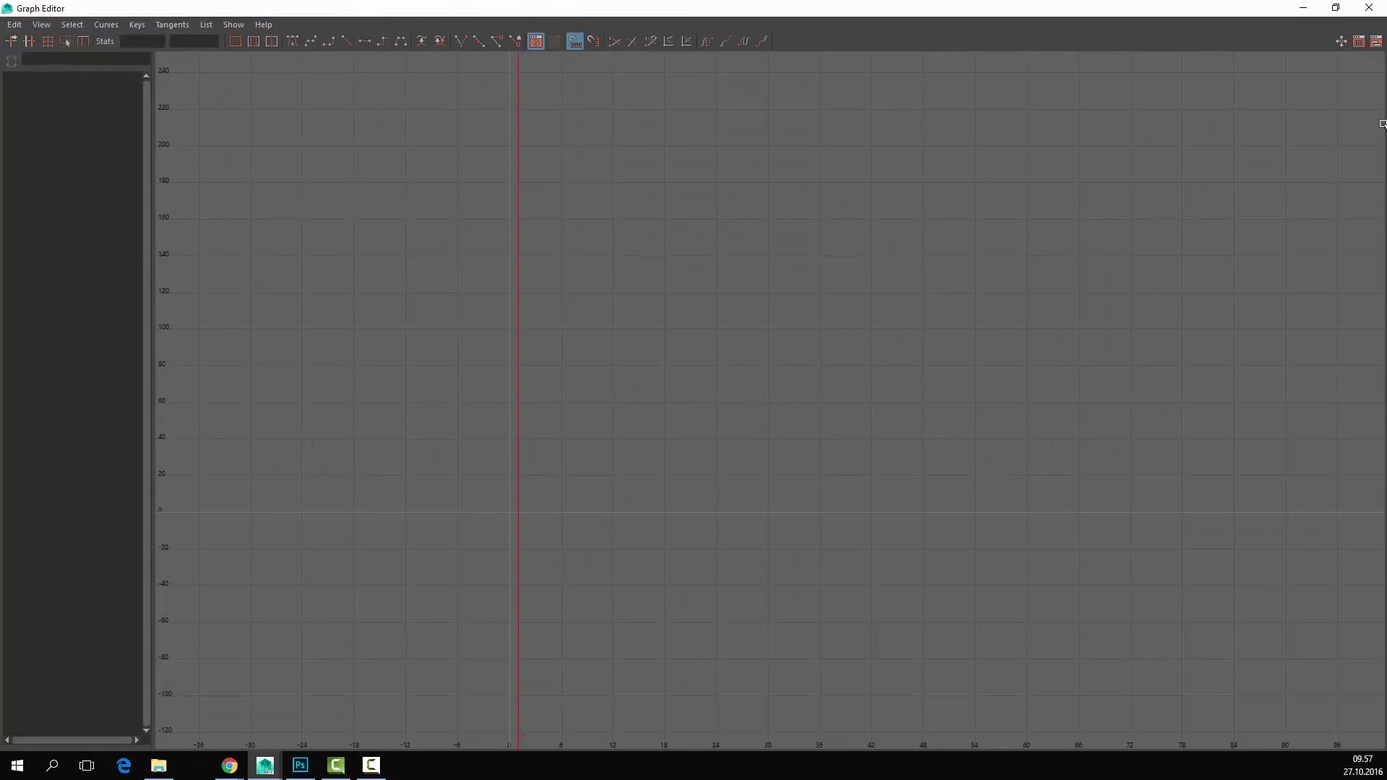
left_click(1372, 45)
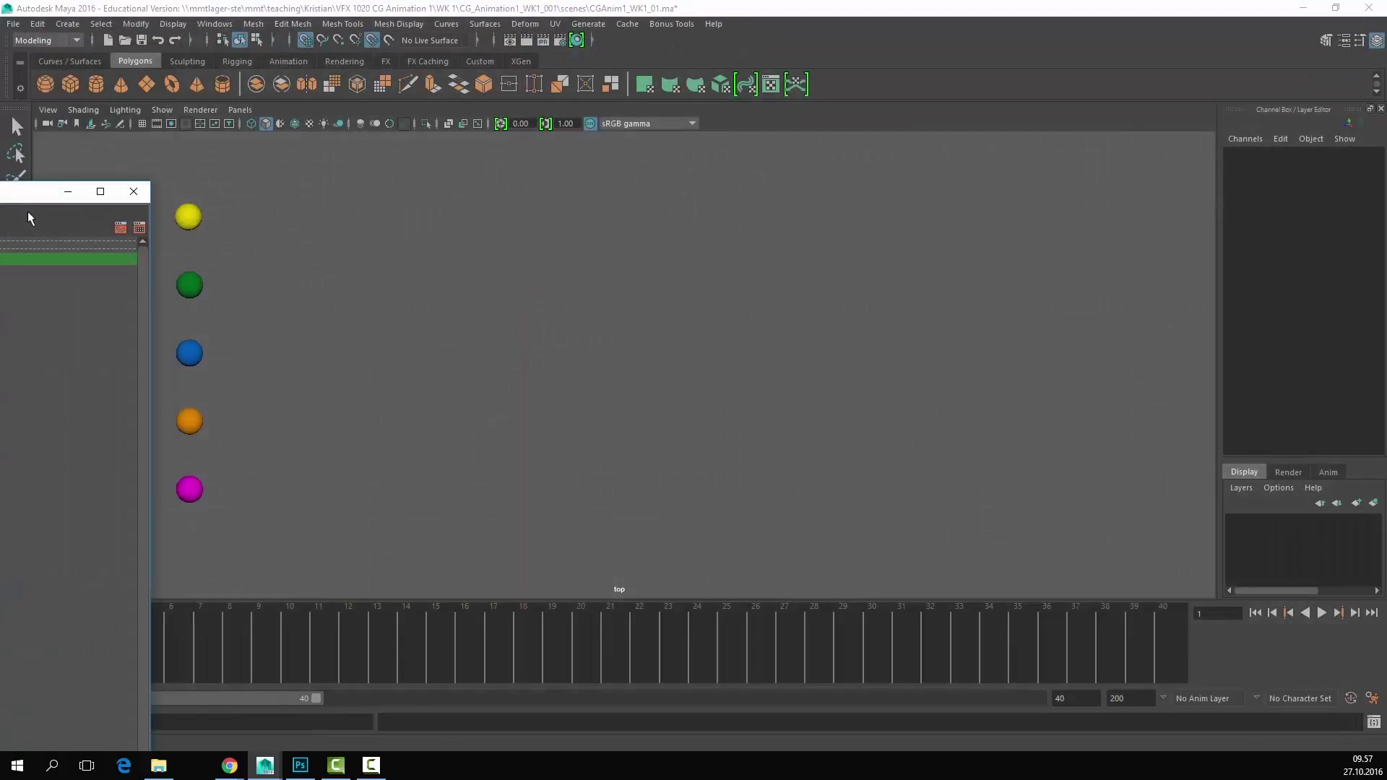
left_click(120, 230)
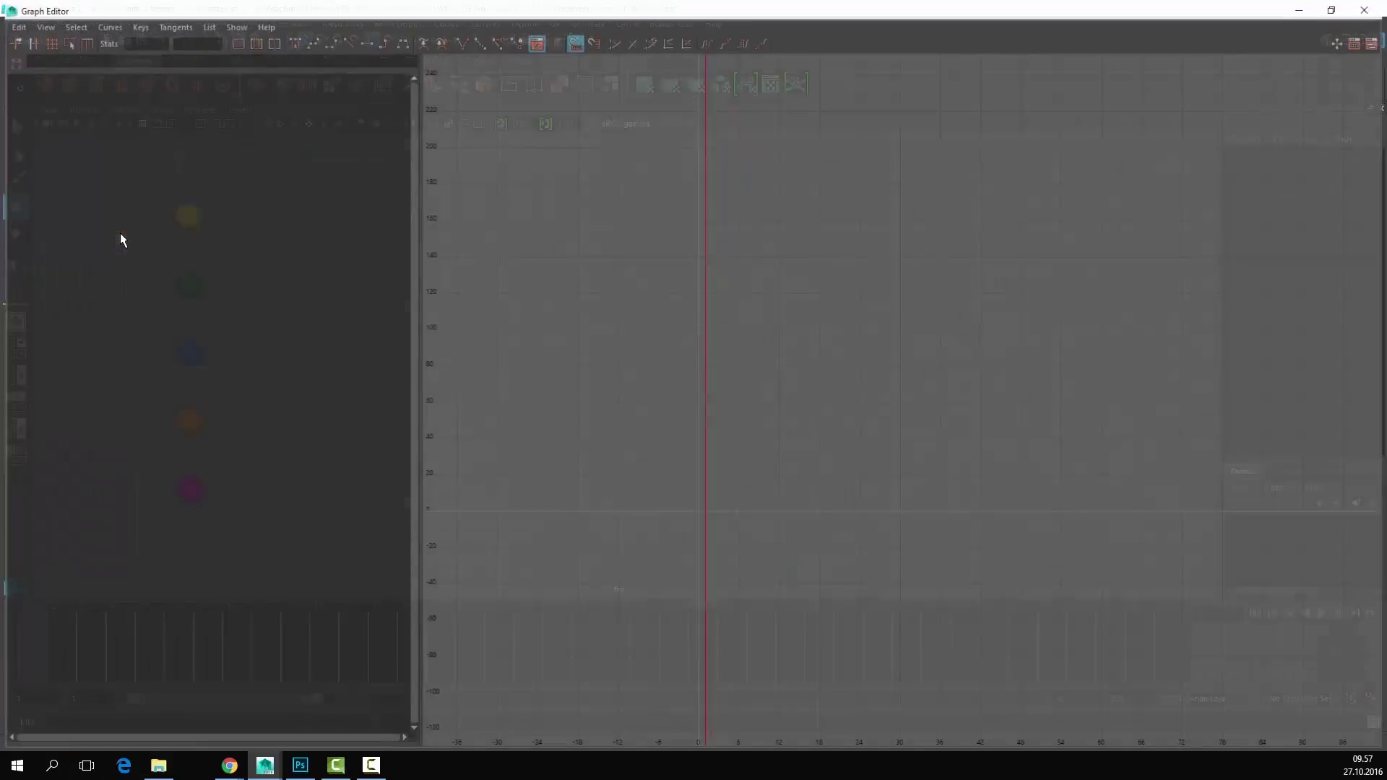
left_click(1359, 42)
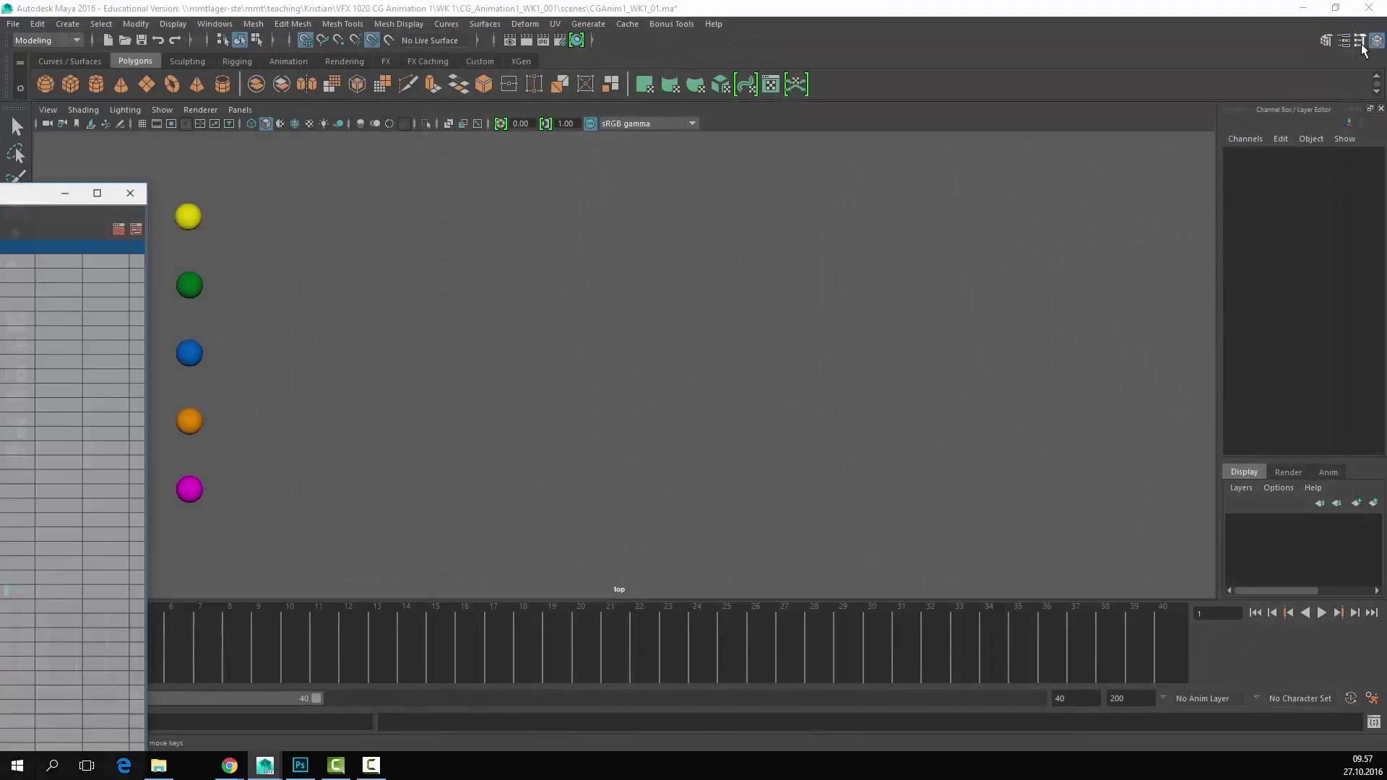
left_click(101, 190)
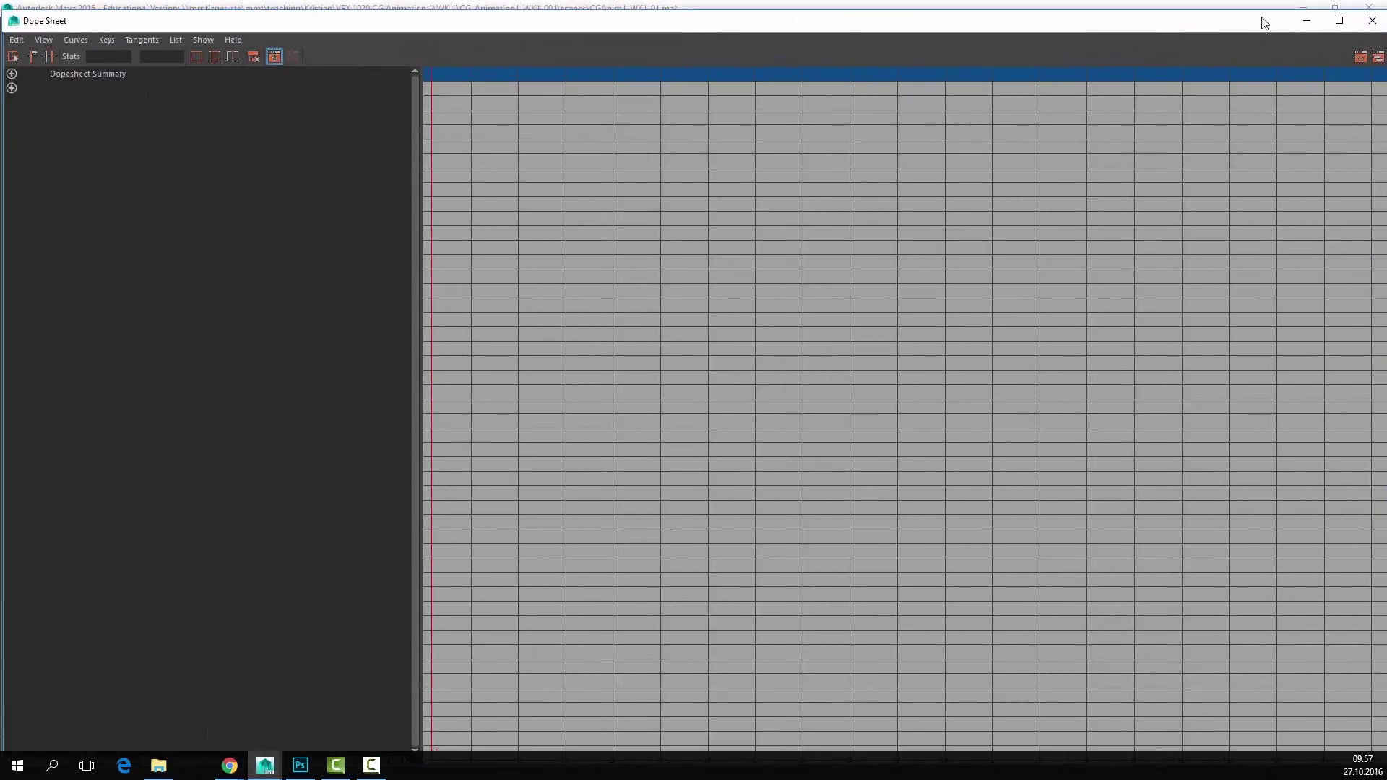
Step: Shrink the Dope Sheet window and place it beside the column of spheres in the viewport
left_click_drag(1234, 15, 1163, 47)
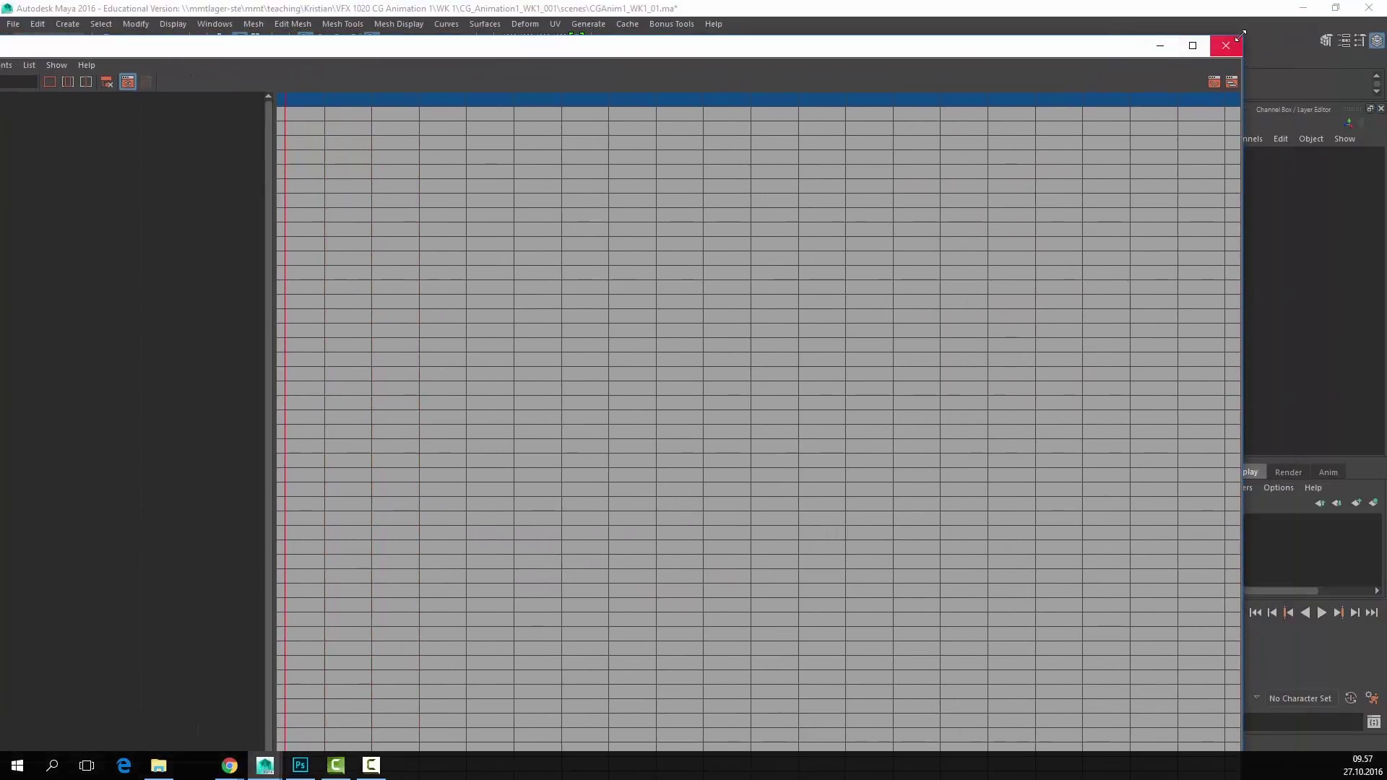
left_click_drag(1245, 34, 711, 317)
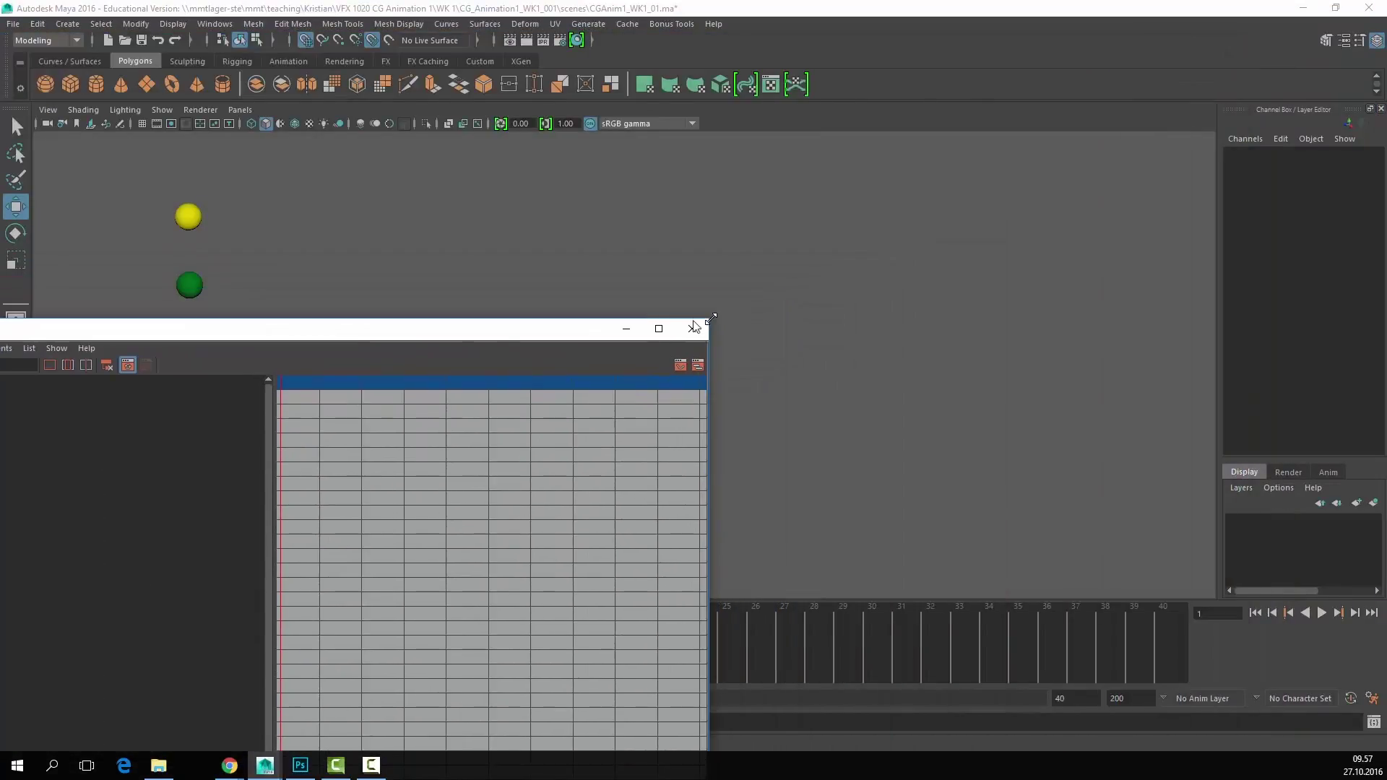
left_click_drag(523, 336, 1085, 65)
Step: Compare the keys of the yellow, green, blue and orange spheres in the Dope Sheet
left_click(189, 218)
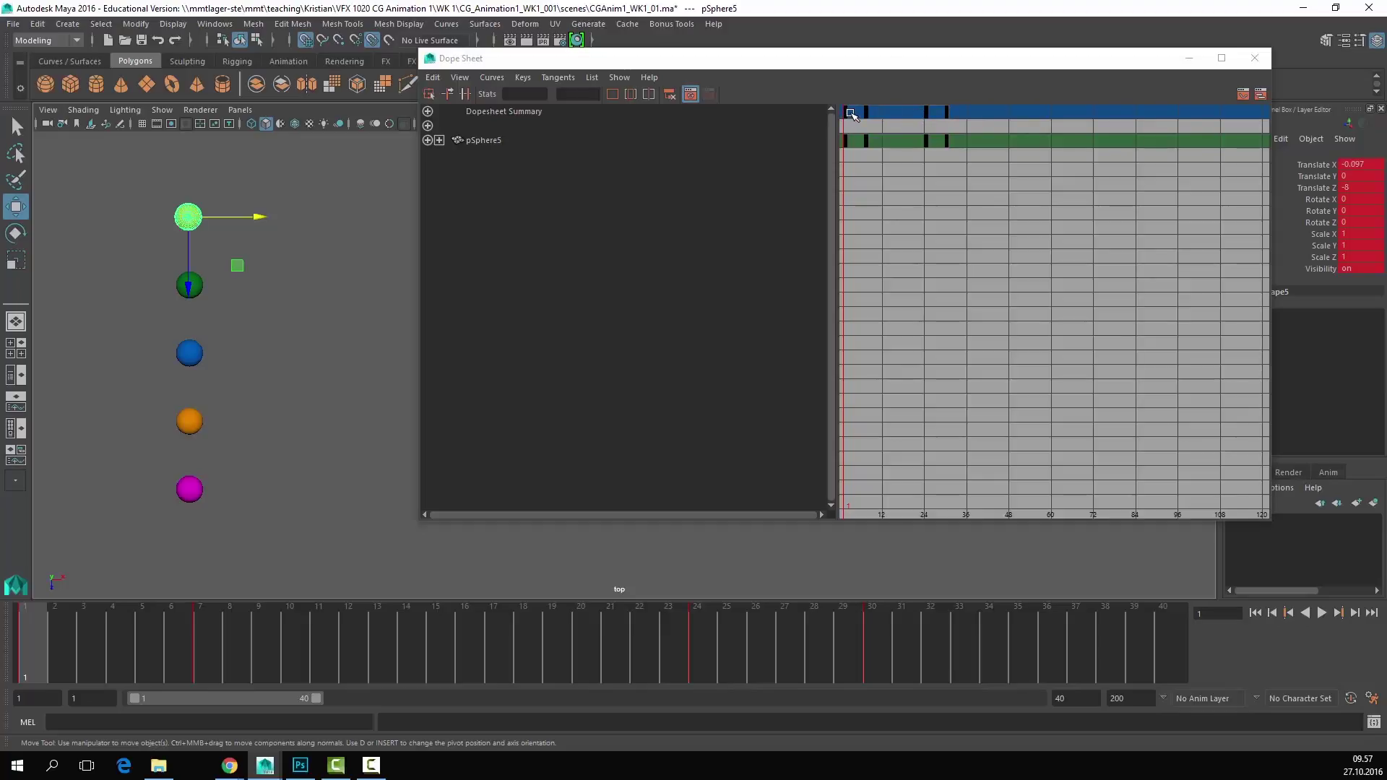
left_click(198, 295)
left_click(200, 360)
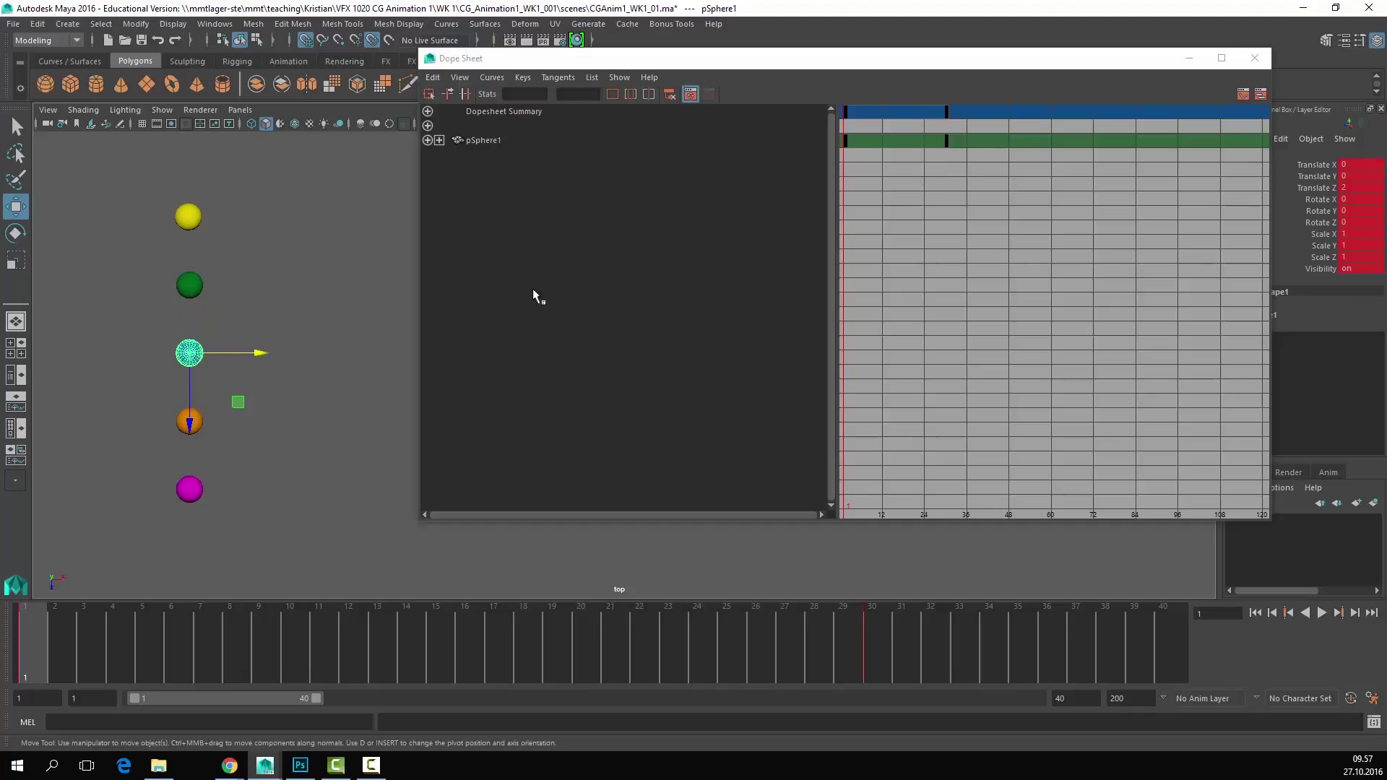
left_click(195, 421)
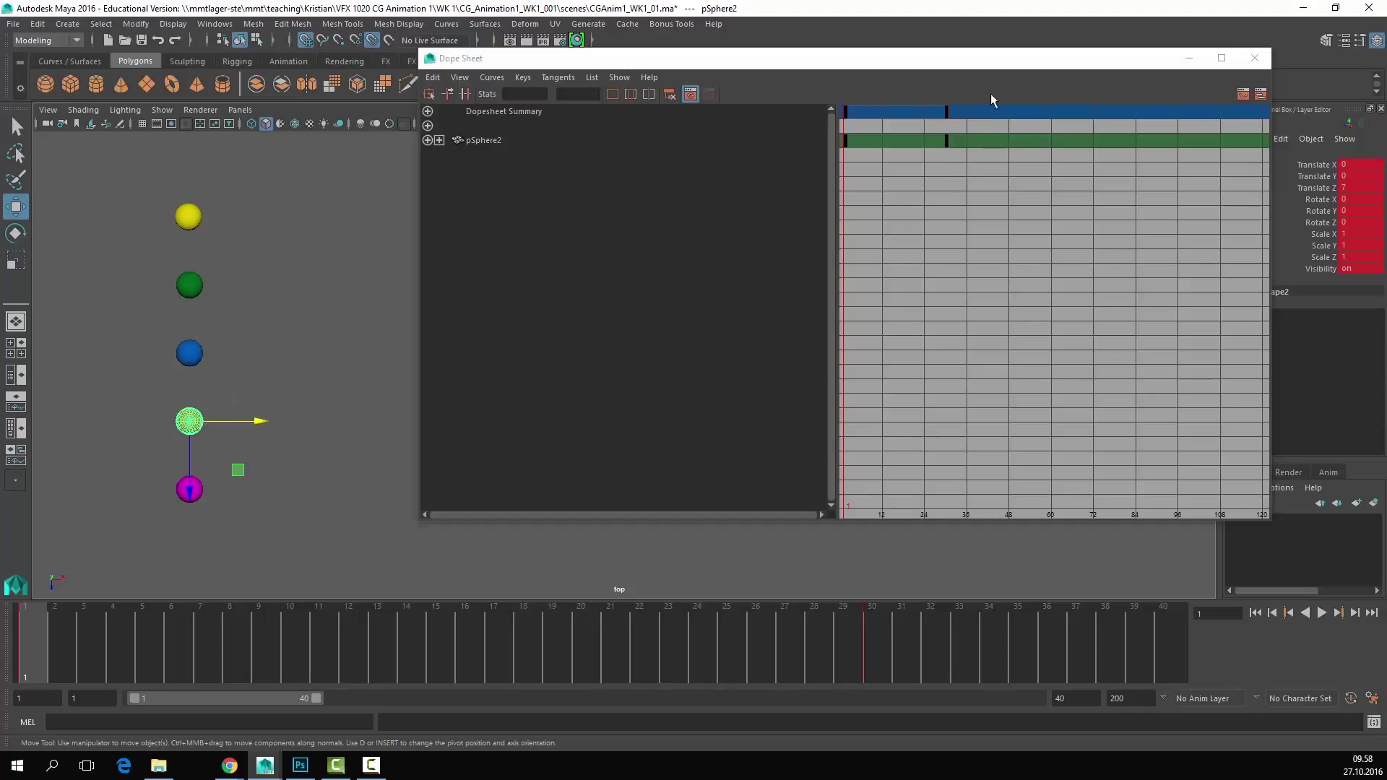
Step: Move the yellow sphere's second key to frame 13 in the Dope Sheet
left_click(190, 216)
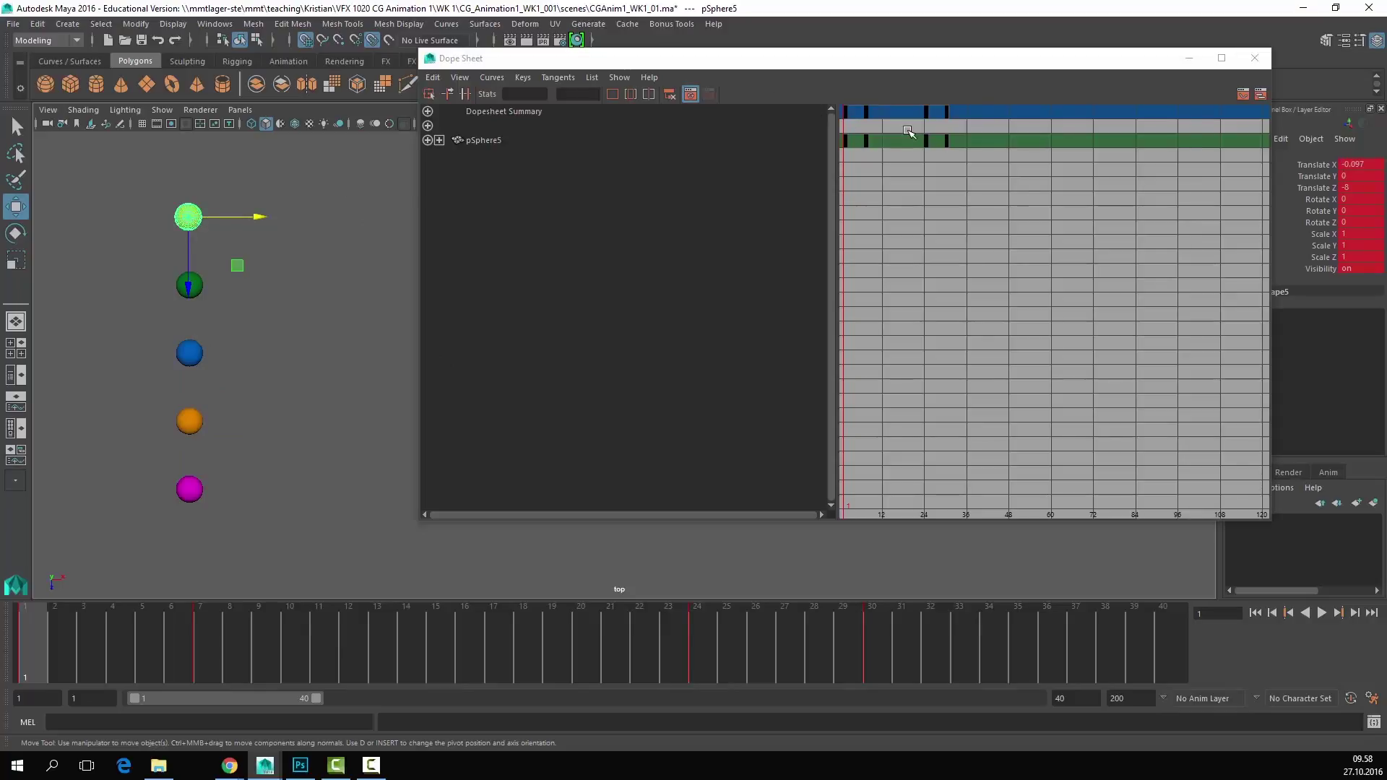
left_click(868, 136)
left_click(867, 112)
middle_click_drag(867, 111, 889, 115)
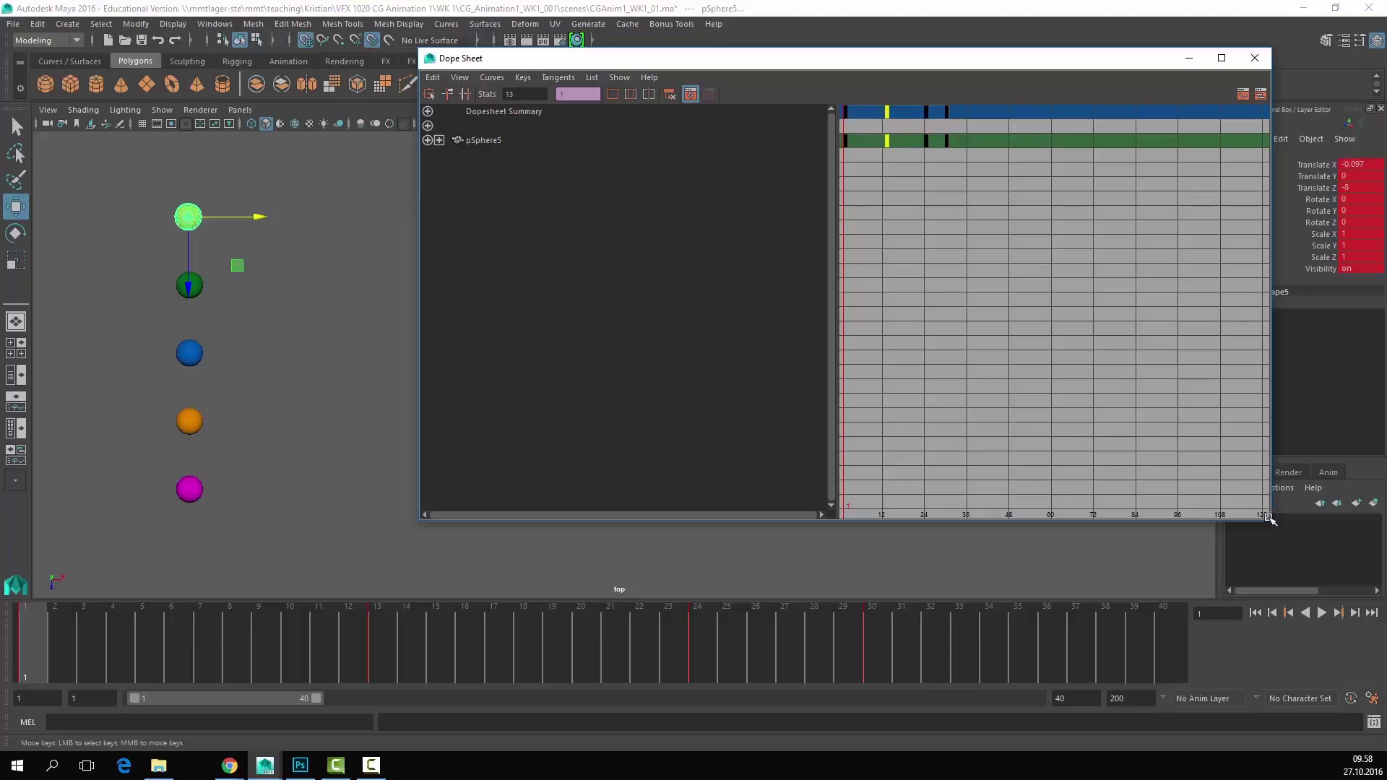
Step: Enlarge the Dope Sheet window and bring all of the yellow sphere's keys into view
left_click_drag(1272, 521, 1328, 745)
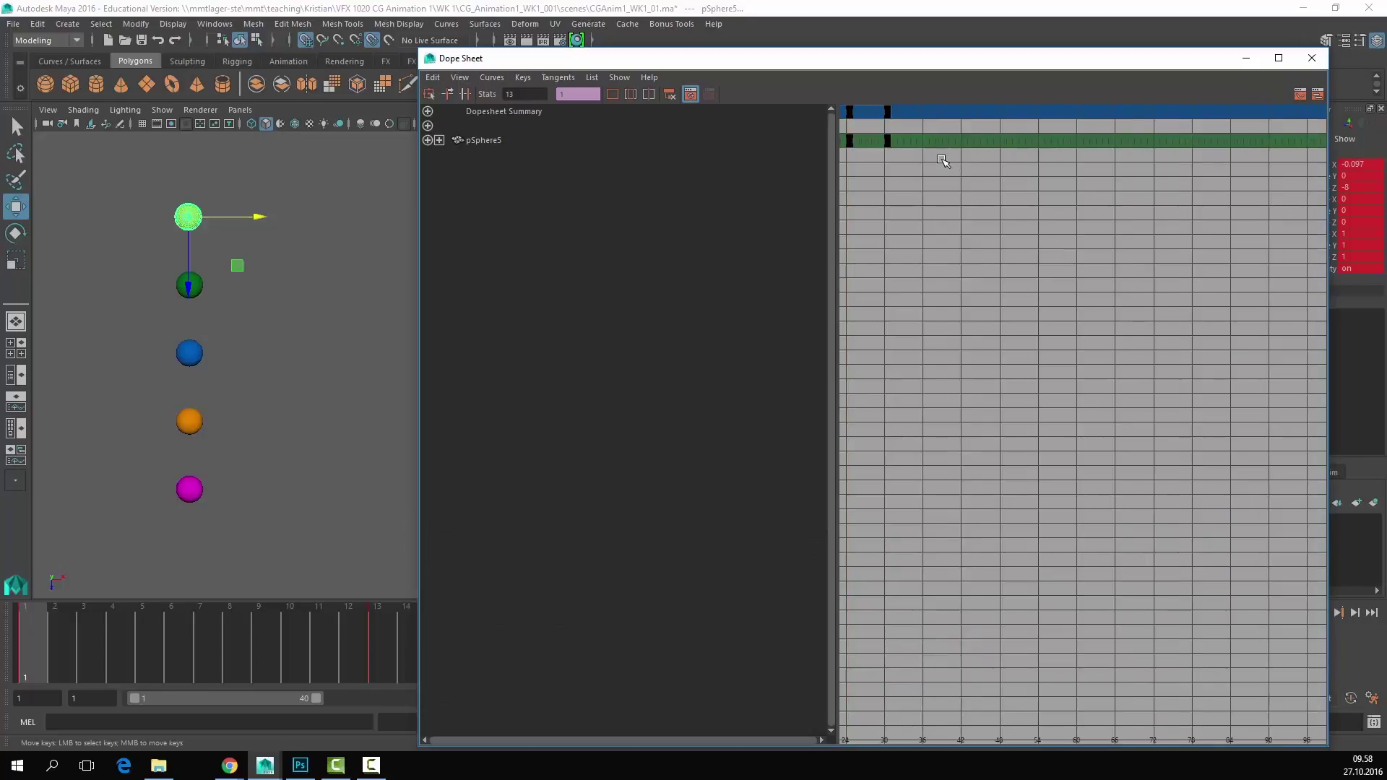
middle_click_drag(940, 183, 1029, 275, "alt")
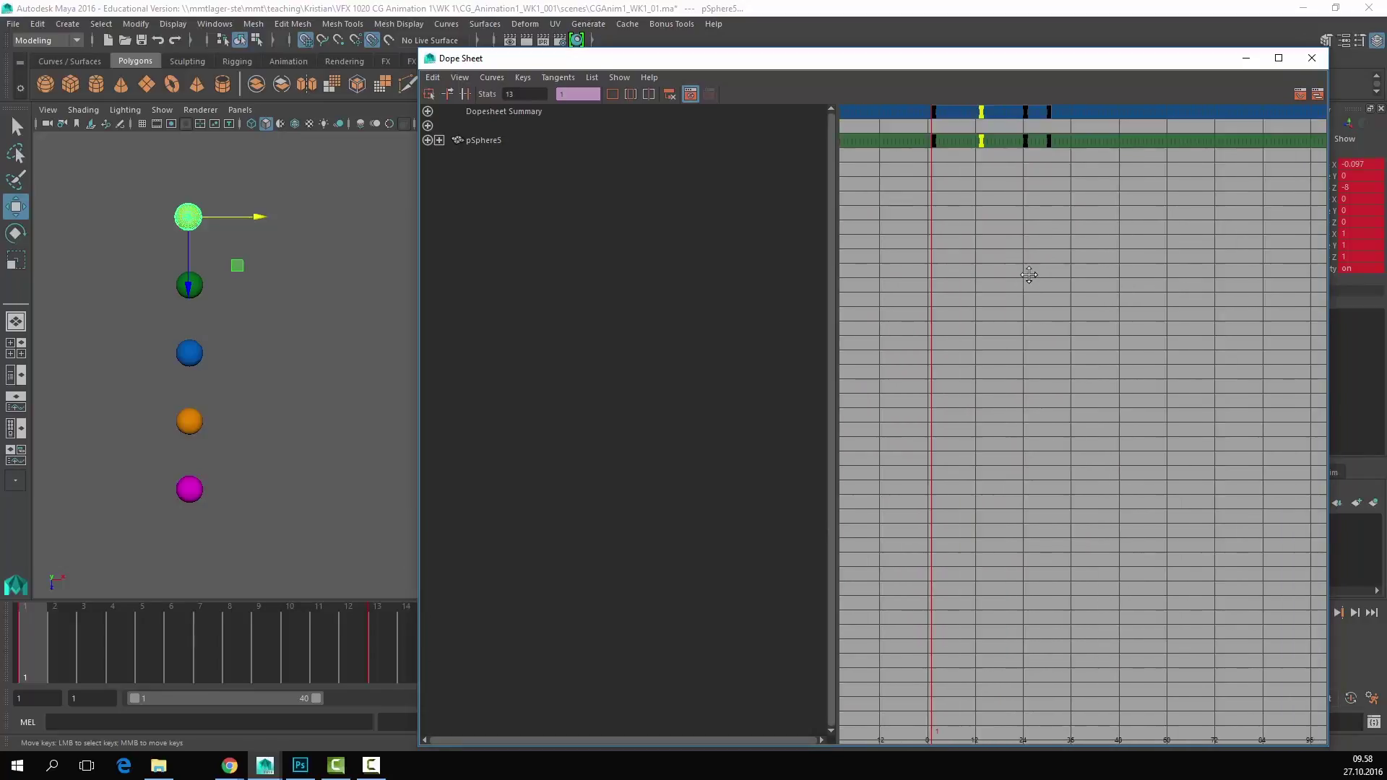
left_click(975, 104)
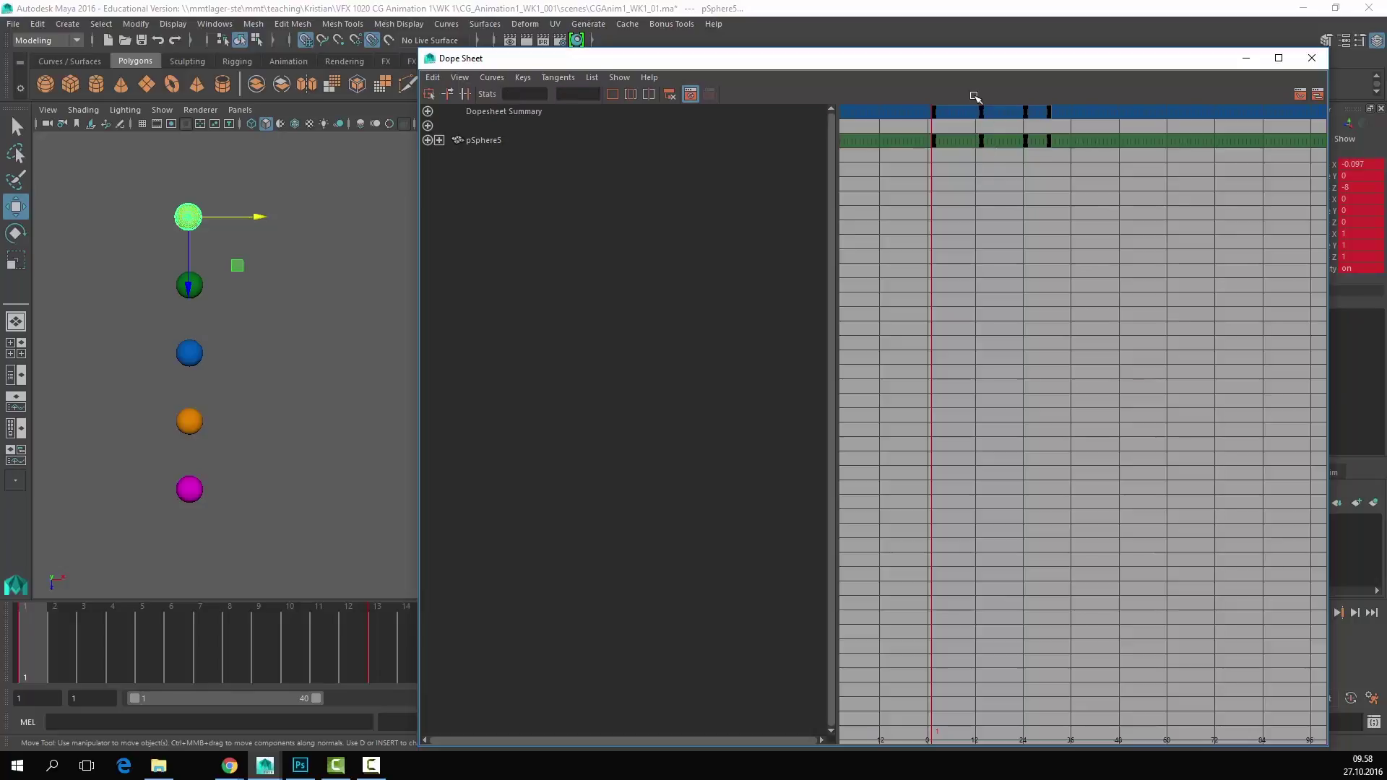
Step: Move the yellow sphere's third key to frame 20 and its first key to frame 5 in the Dope Sheet
left_click_drag(975, 102, 984, 118)
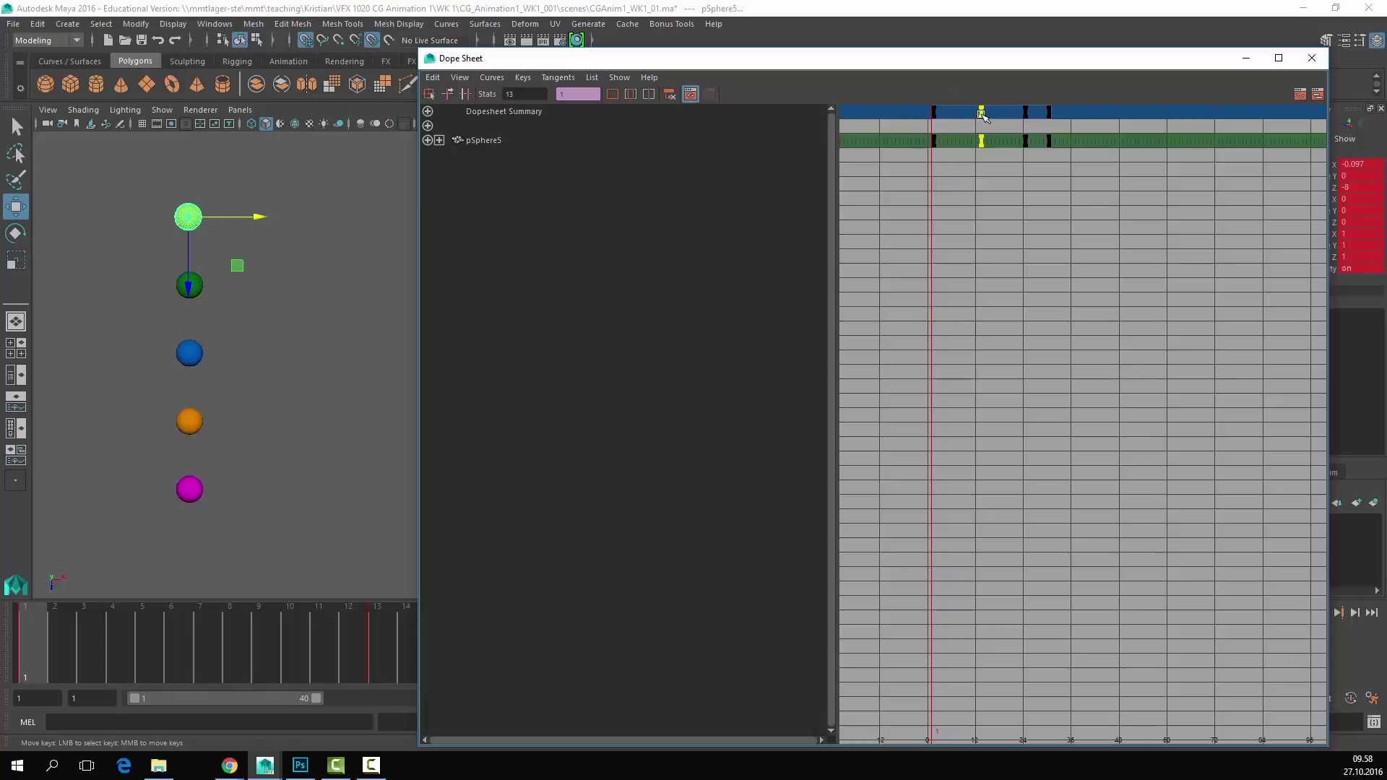
mouse_move(983, 114)
middle_mouse_down()
mouse_move(1029, 112)
mouse_move(1000, 136)
mouse_move(1009, 167)
mouse_move(1026, 119)
mouse_move(1005, 115)
middle_mouse_up()
left_click(932, 111)
middle_click_drag(931, 111, 950, 114)
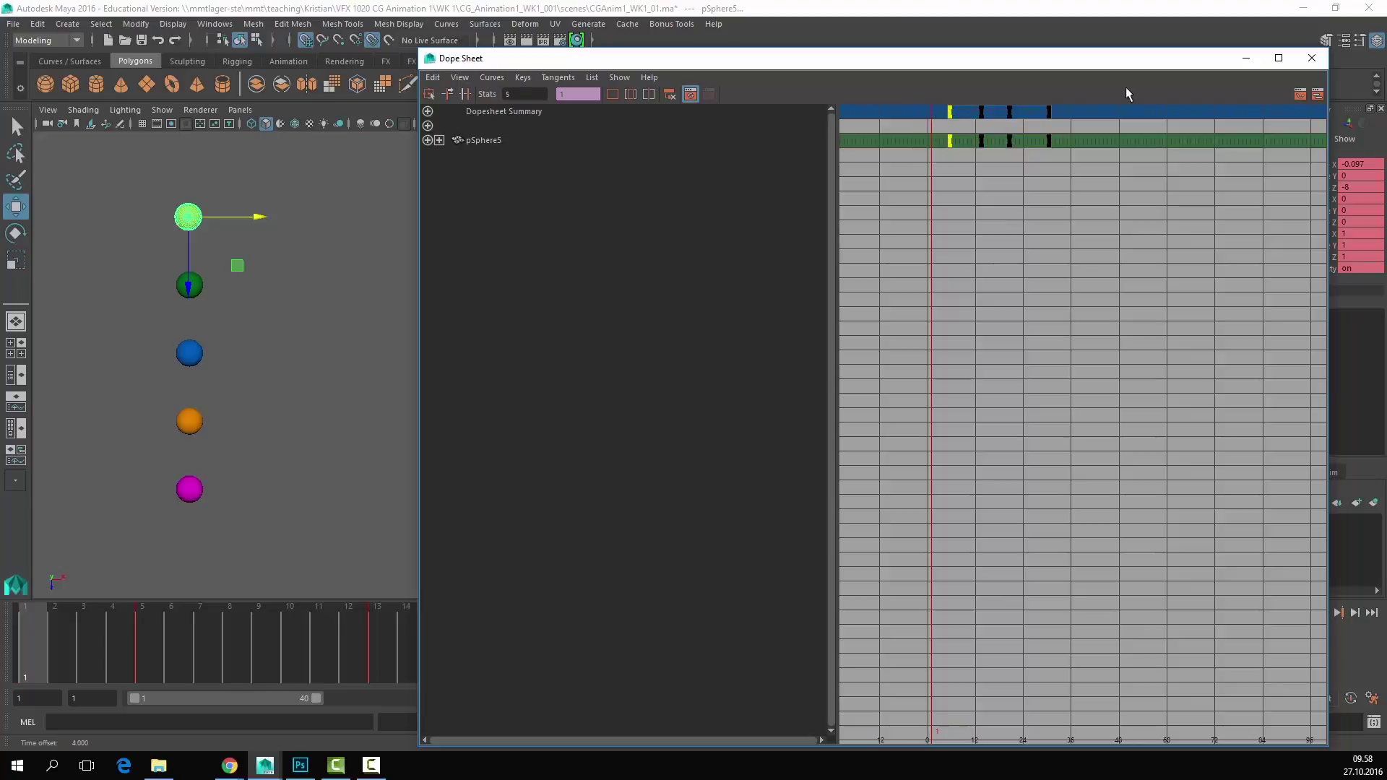
Step: Minimize the Dope Sheet and play the animation to compare the retimed yellow sphere with the other spheres
left_click(1246, 59)
left_click(289, 300)
left_click(189, 219)
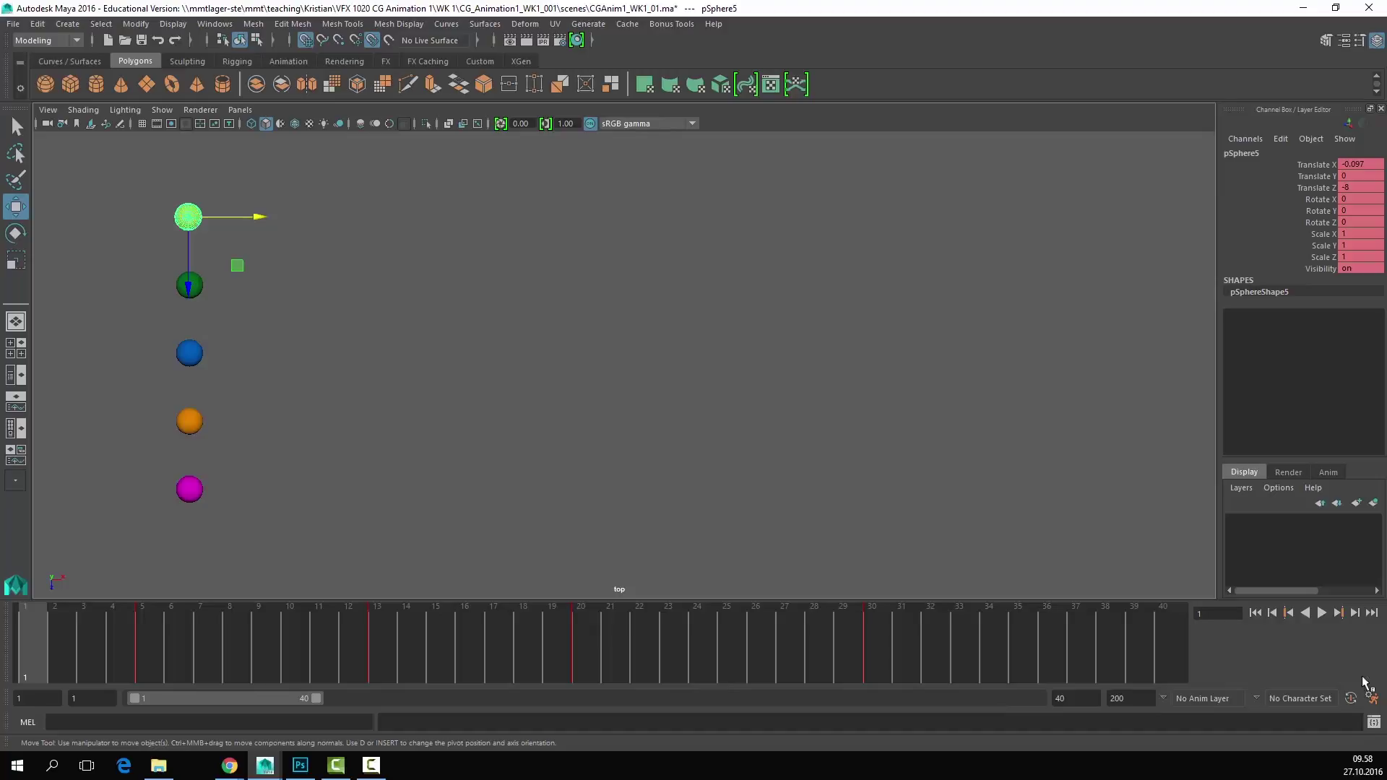
left_click(1321, 613)
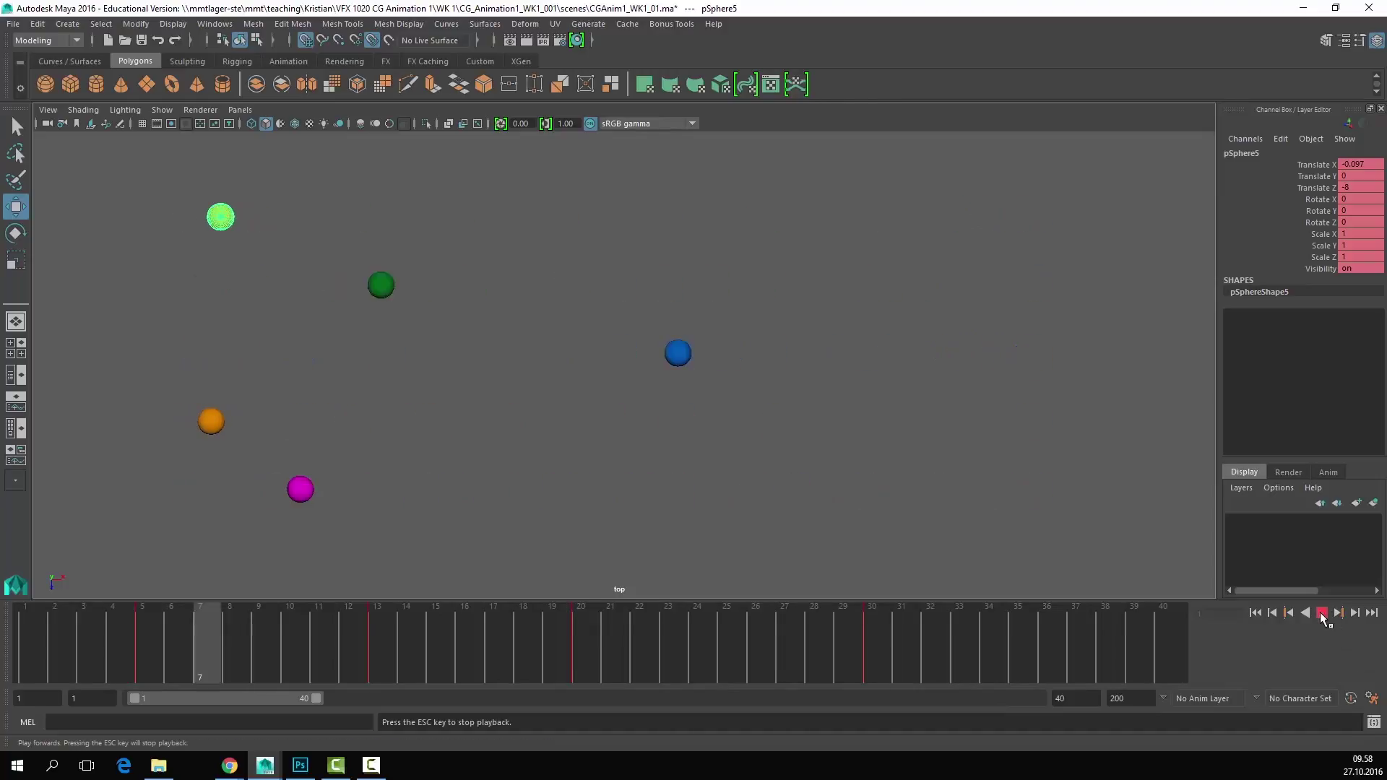
left_click(1321, 614)
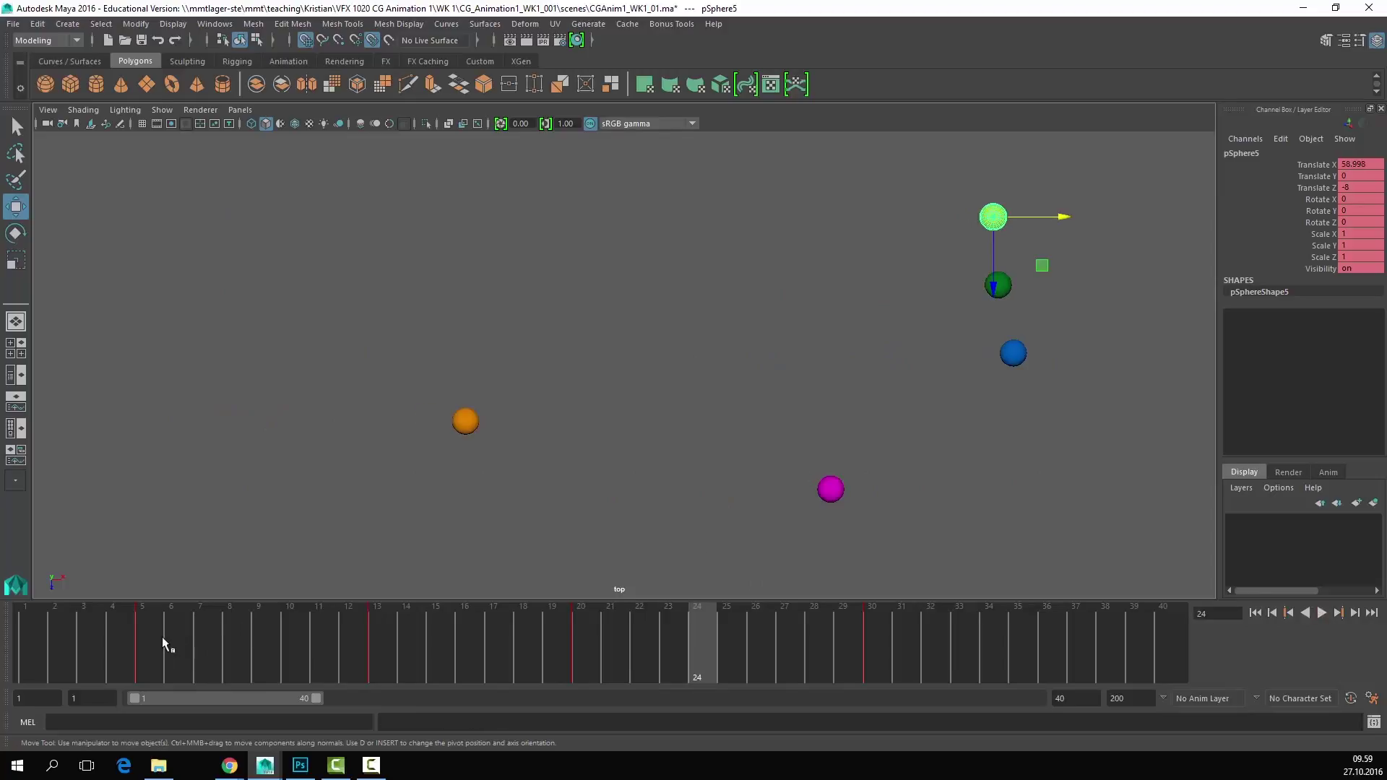
Step: Examine the yellow sphere's key at frame 5 on the timeline, comparing it with the neighbouring frames
left_click(133, 630)
left_click(137, 627)
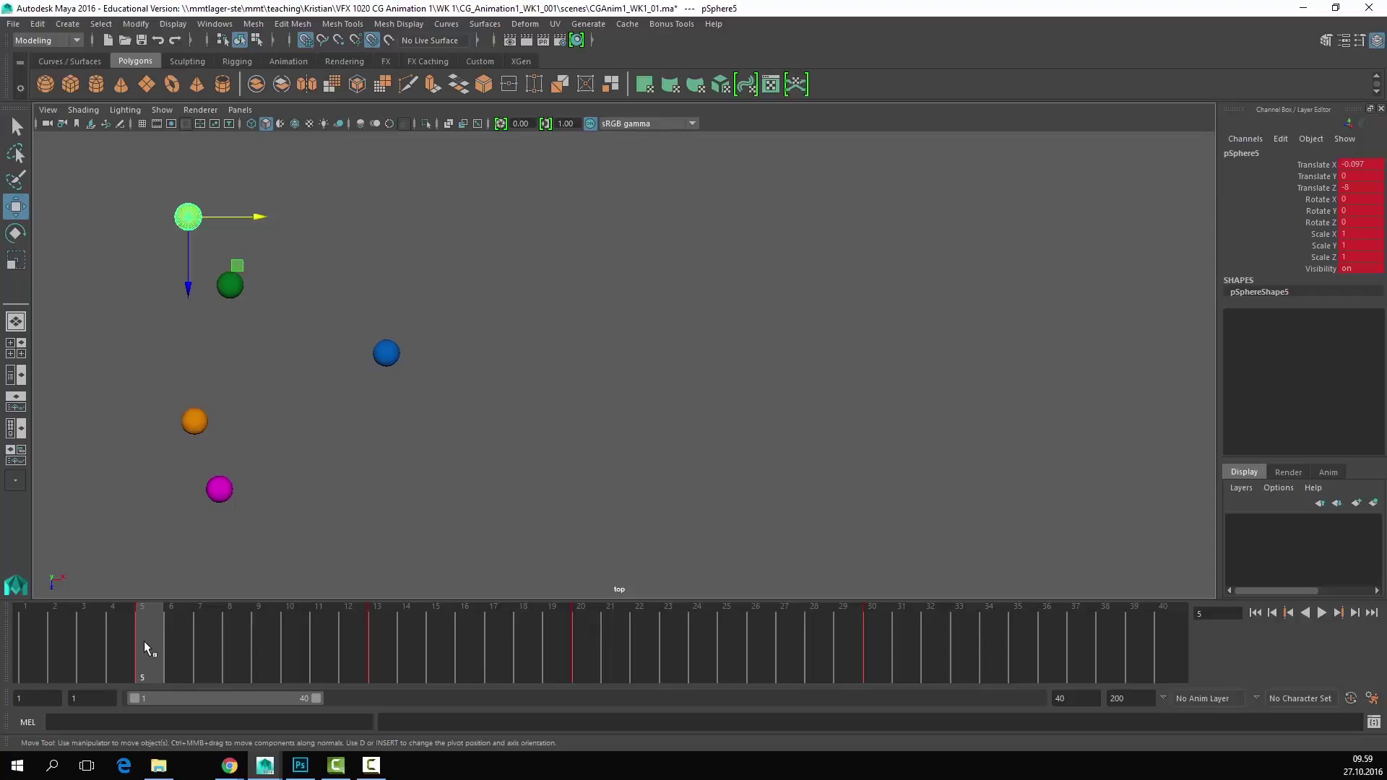
key("alt+v")
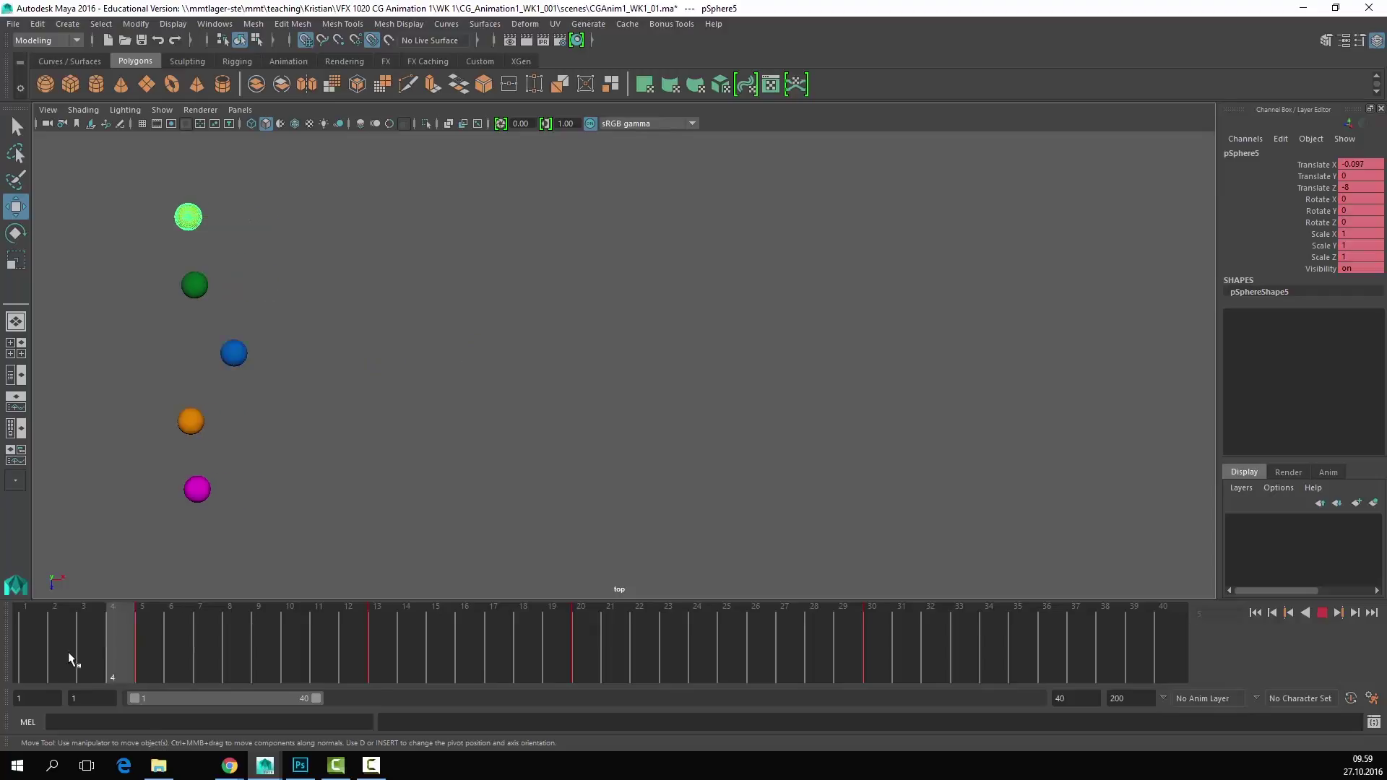
key("alt+v")
left_click(149, 625)
left_click(133, 627)
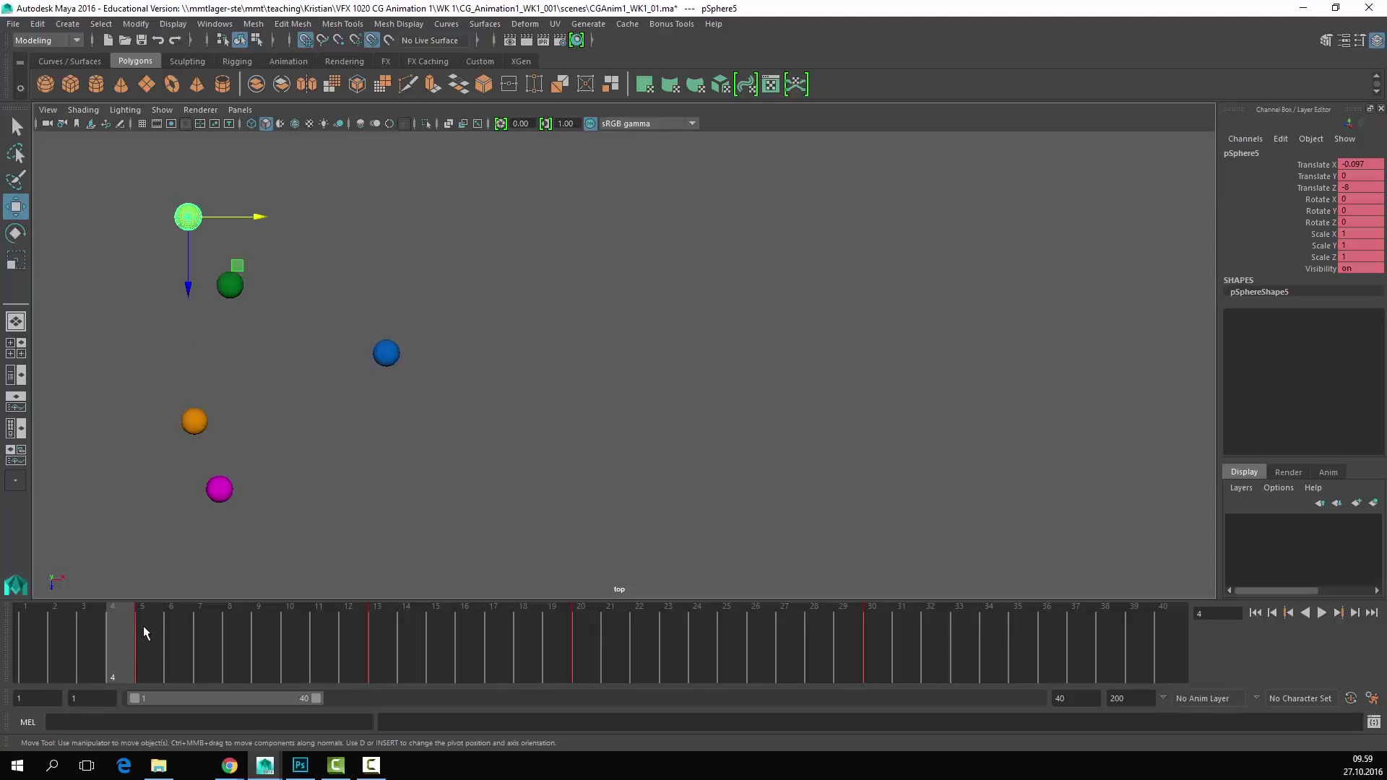
left_click(143, 626)
left_click(124, 624)
left_click(149, 628)
left_click(130, 629)
left_click(144, 631)
Step: Move the yellow sphere's first key to frame 1 and its last key to frame 40 on the timeline
left_click(144, 643, "shift")
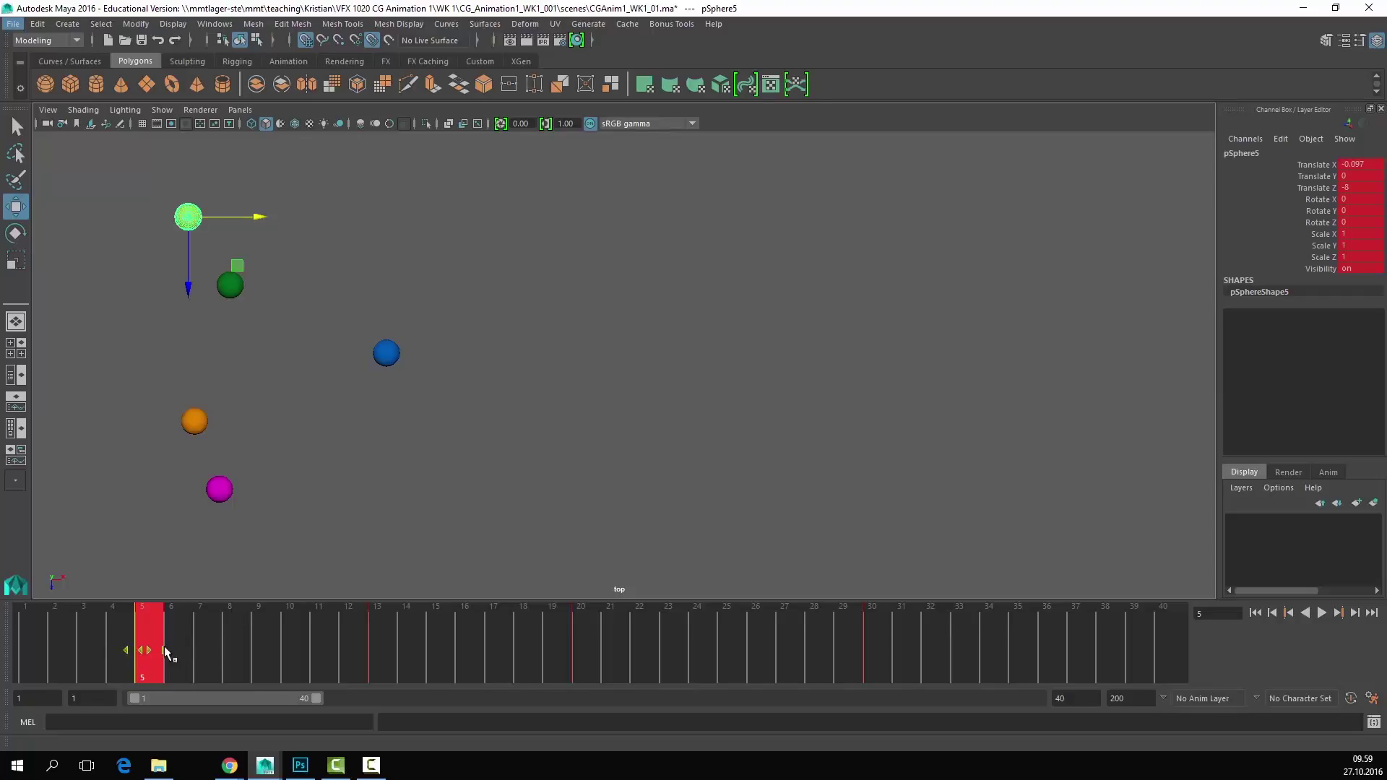
left_click_drag(147, 655, 120, 665)
left_click(375, 652, "shift")
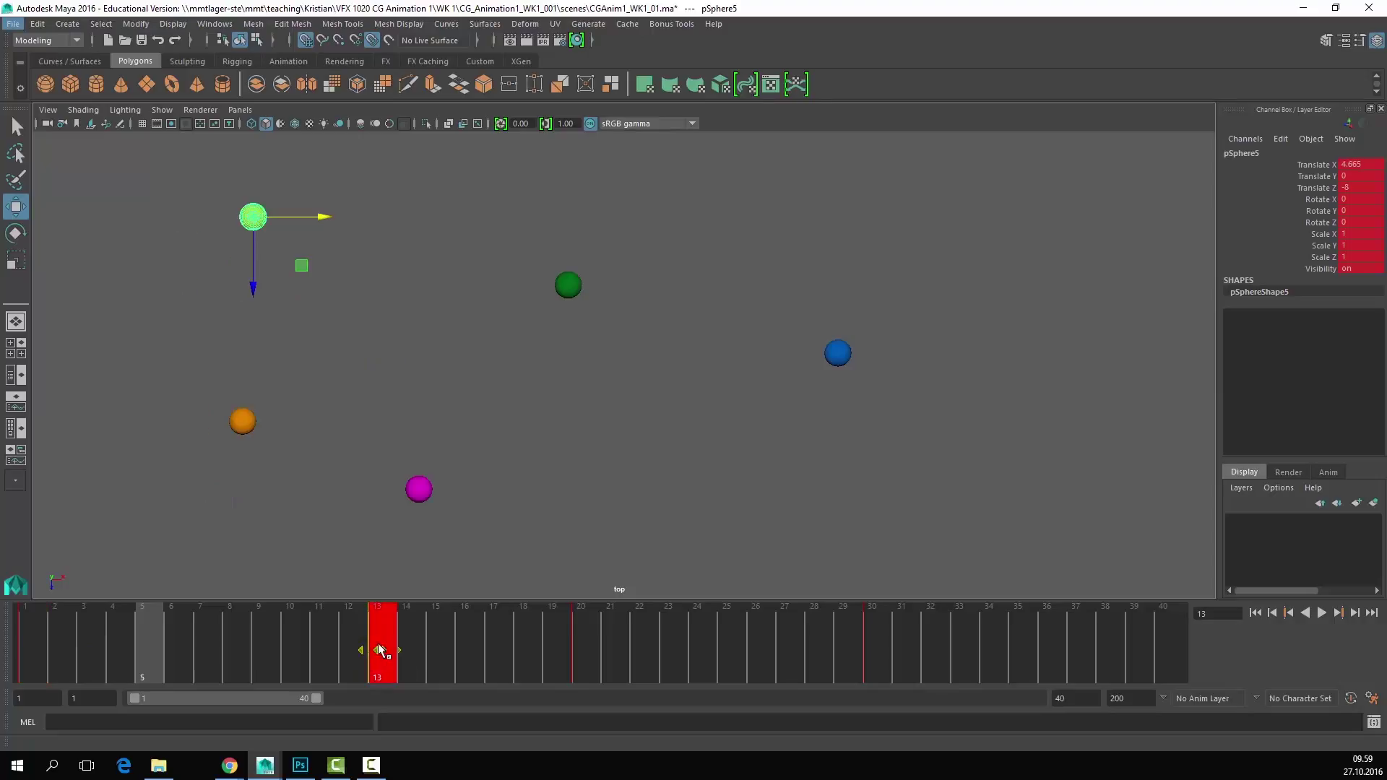
left_click(579, 636)
left_click(581, 640, "shift")
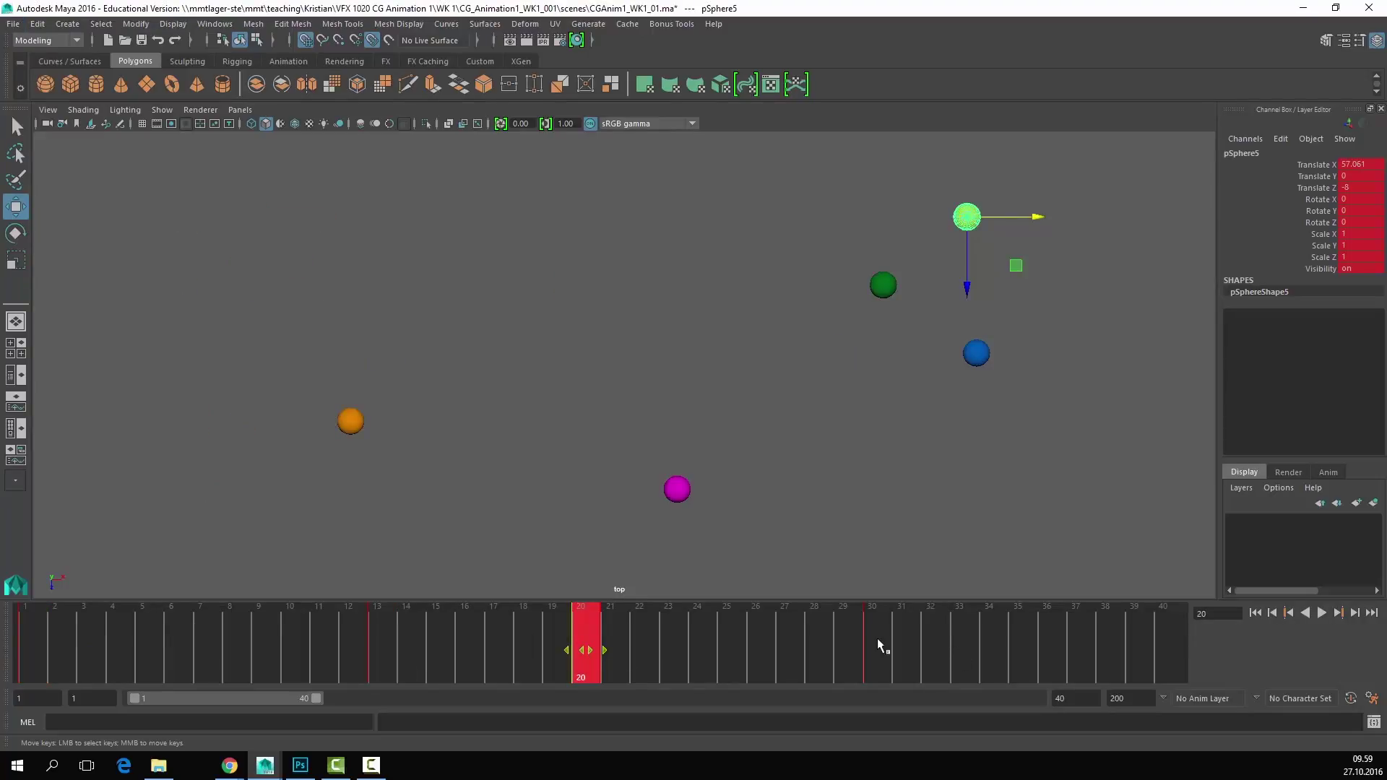
left_click(878, 640, "shift")
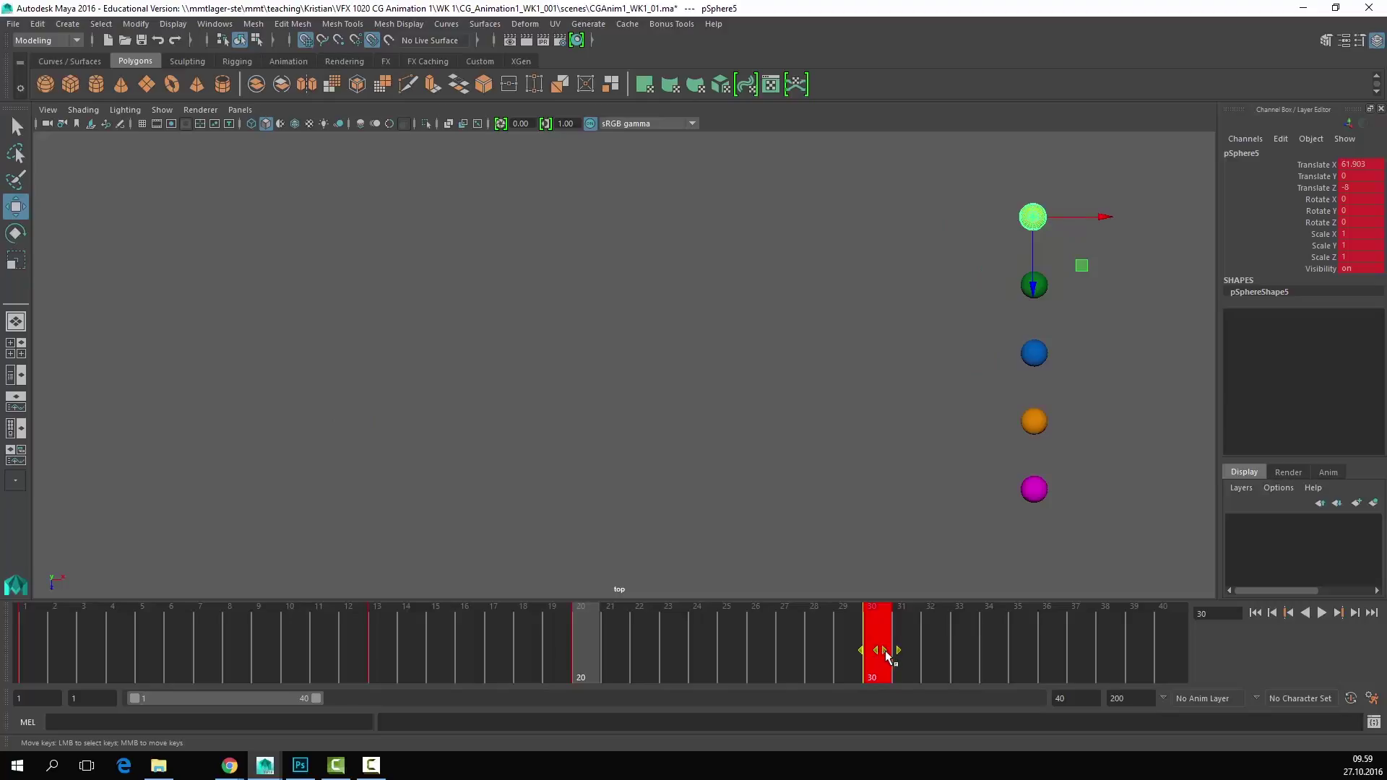
left_click_drag(885, 651, 1171, 654)
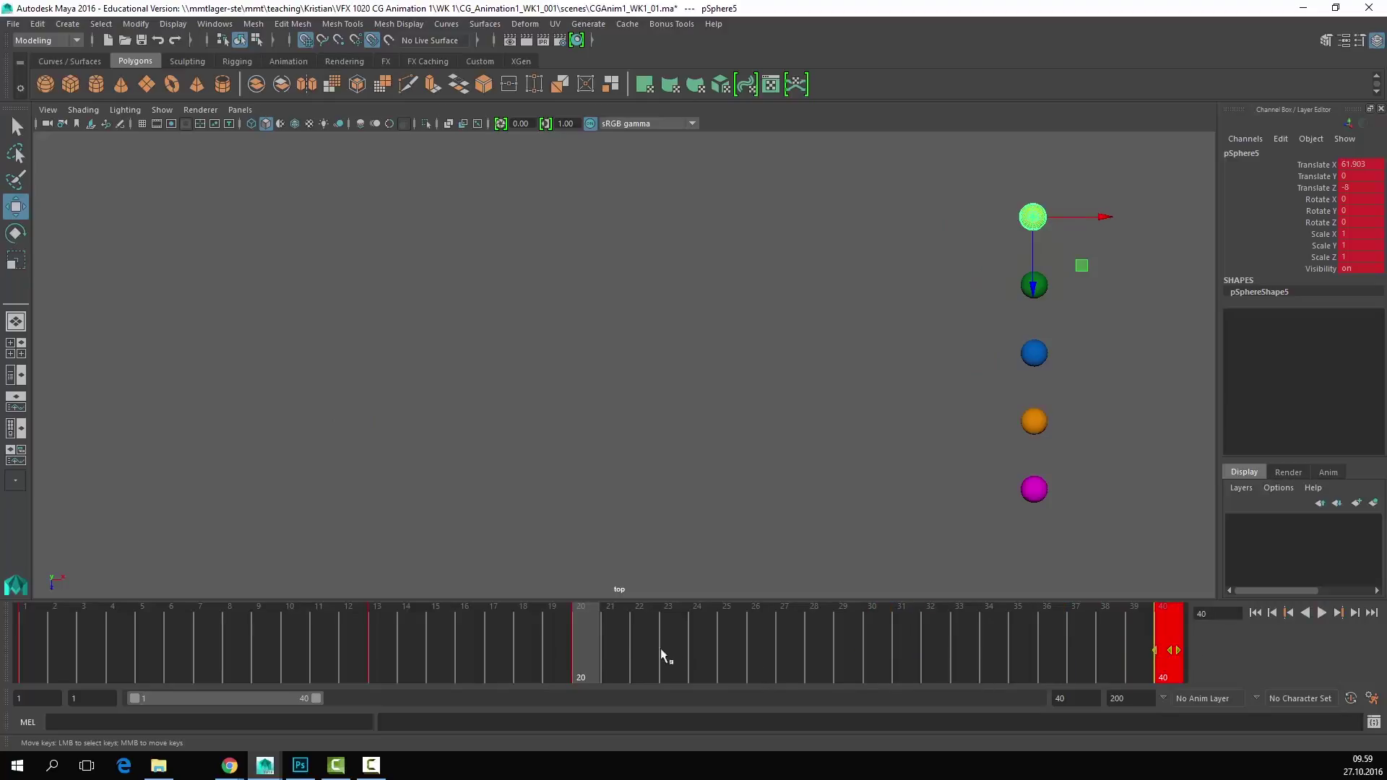
Step: Move the yellow sphere's key at frame 20 to frame 34 on the timeline
left_click(590, 642)
double_click(583, 638)
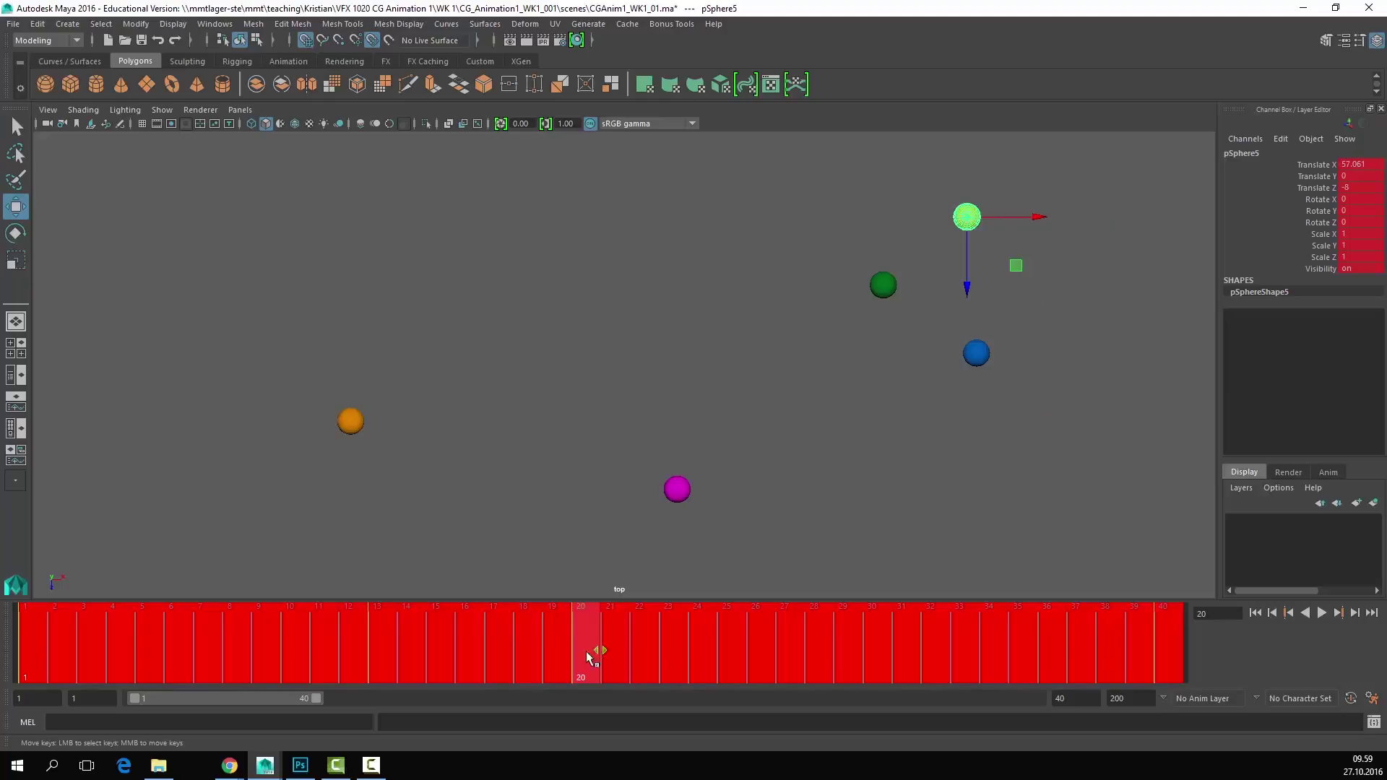
left_click(588, 651)
left_click_drag(590, 654, 996, 653)
Step: Move the yellow sphere's key at frame 13 to frame 7 and play back the new timing
double_click(385, 643)
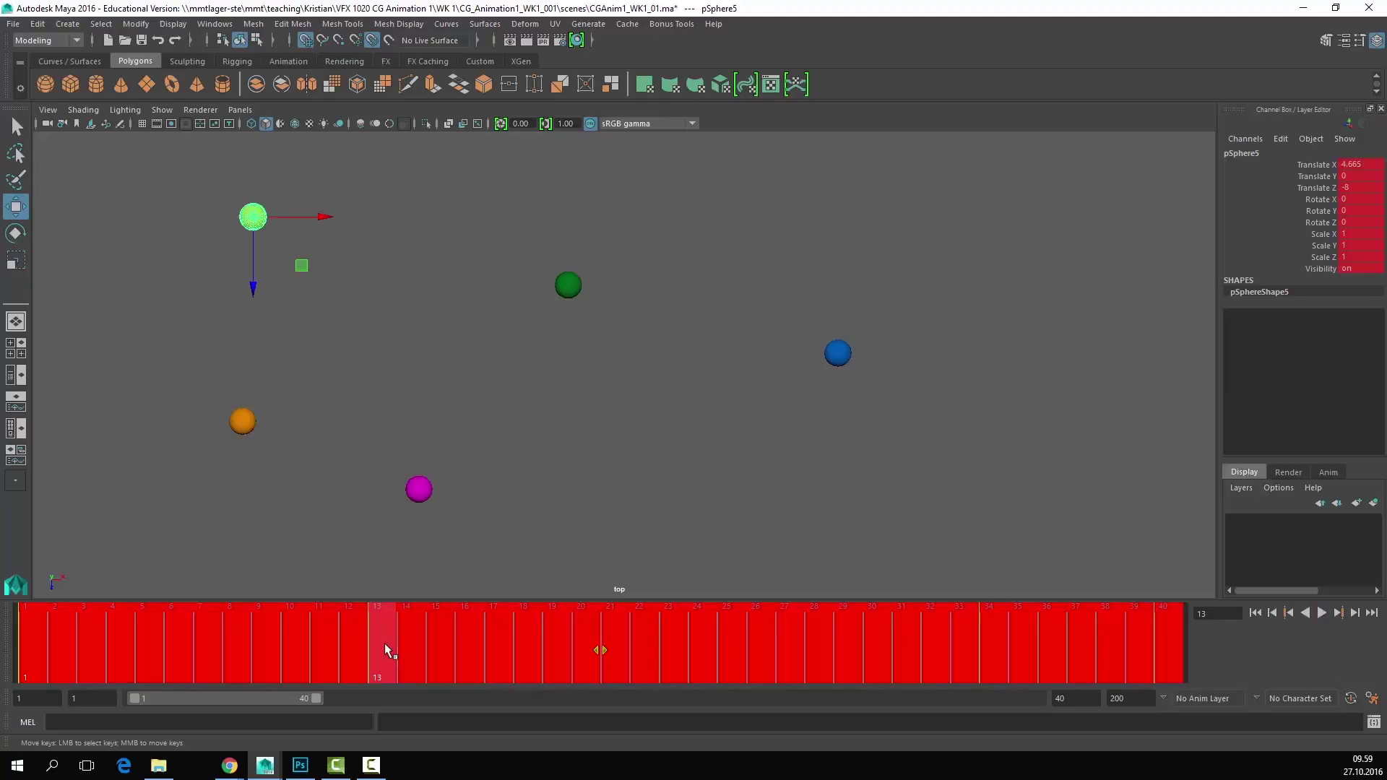
left_click(387, 649)
left_click(388, 651, "shift")
left_click_drag(388, 654, 208, 650)
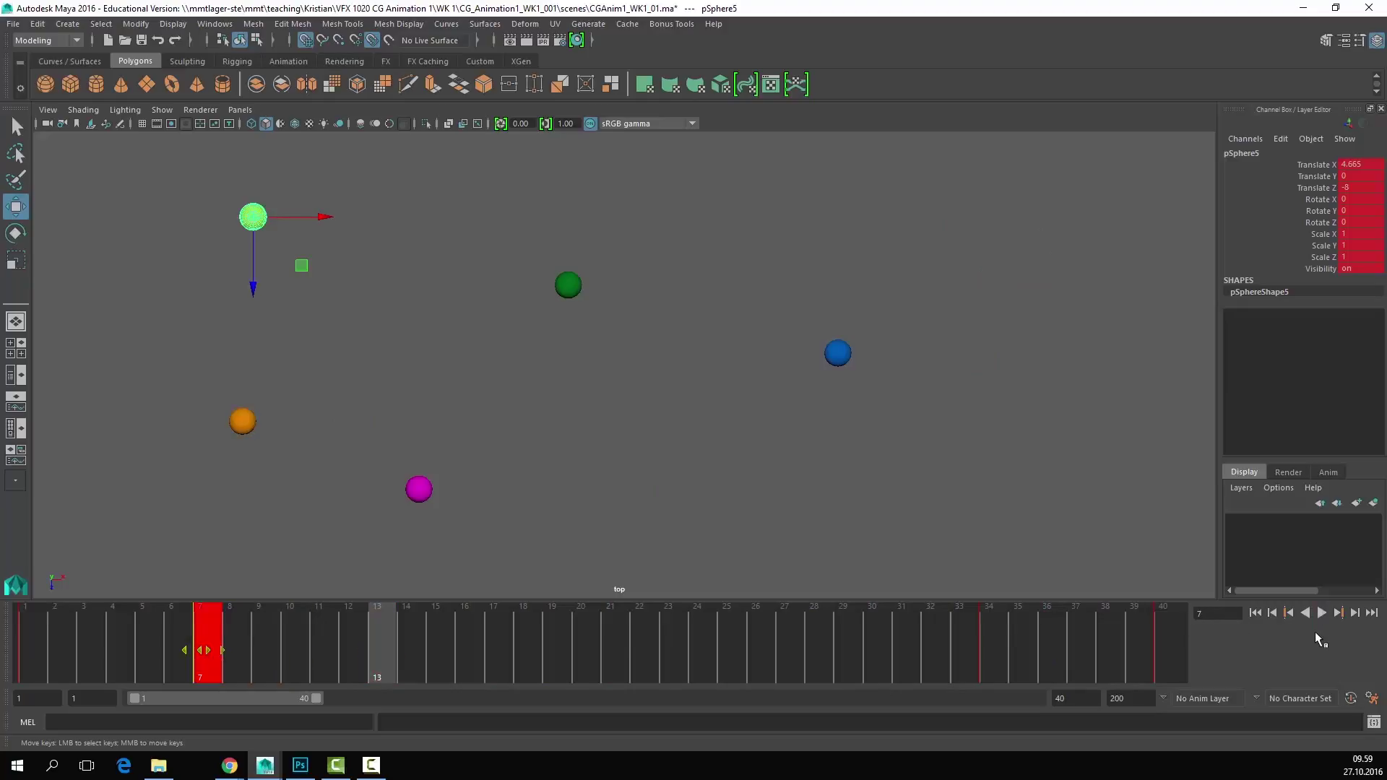
left_click(1321, 613)
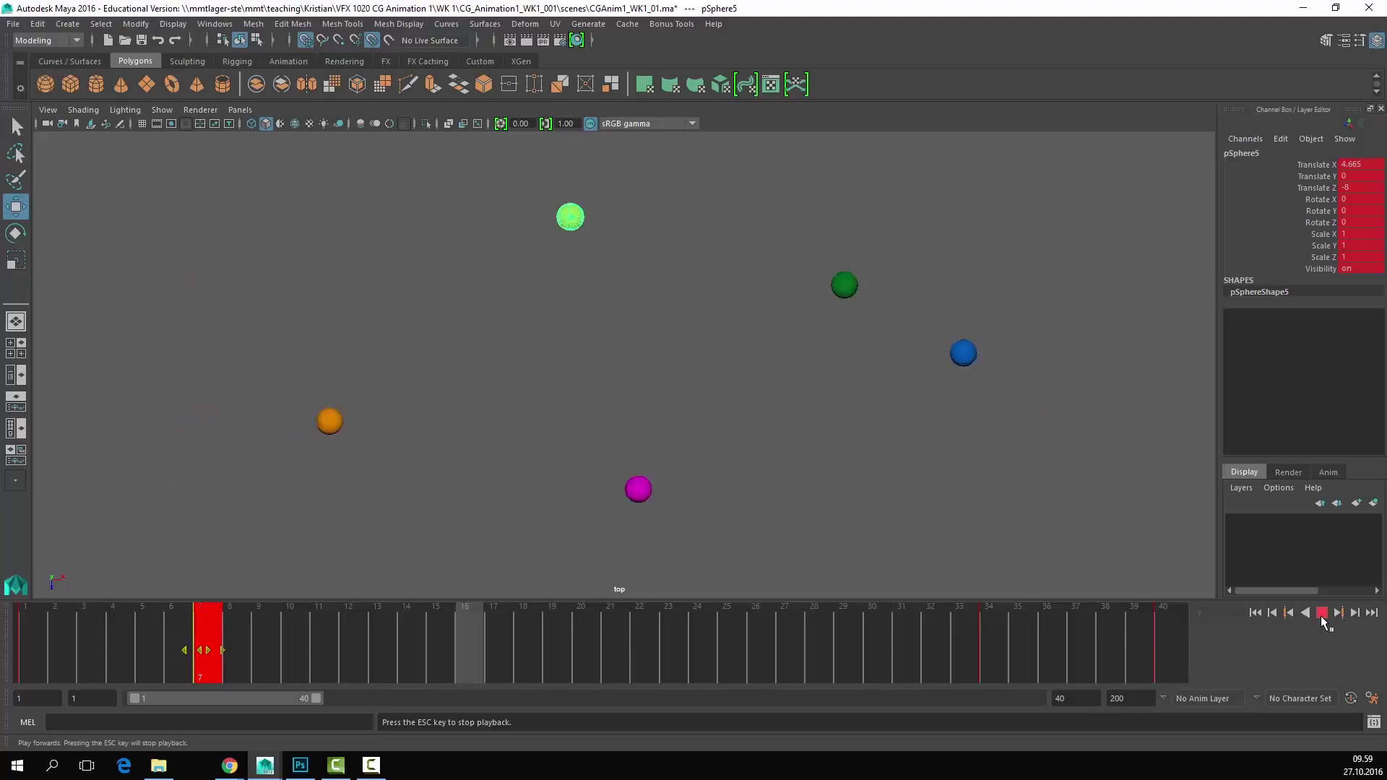
left_click(1320, 613)
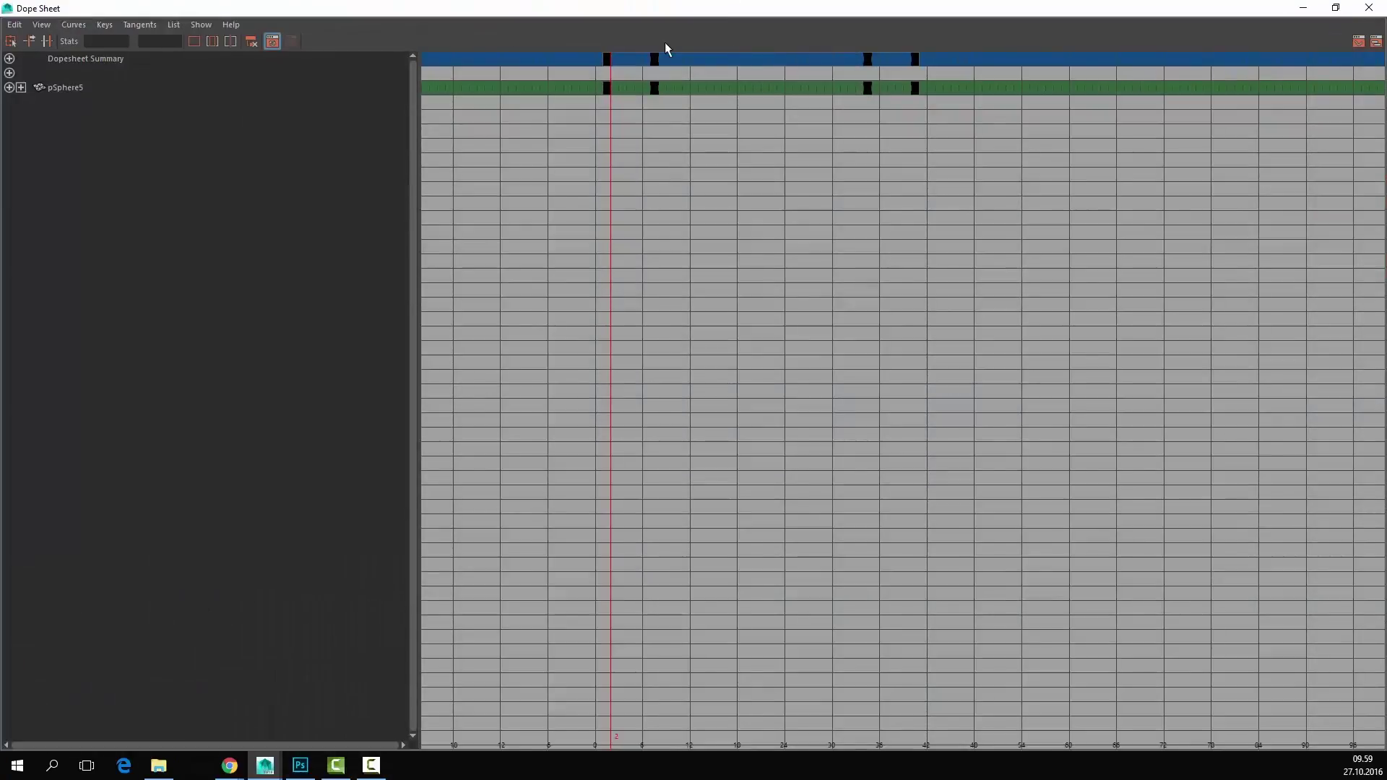
Step: Switch from the Dope Sheet to the Graph Editor and isolate the yellow sphere's Translate X curve
left_click(1374, 42)
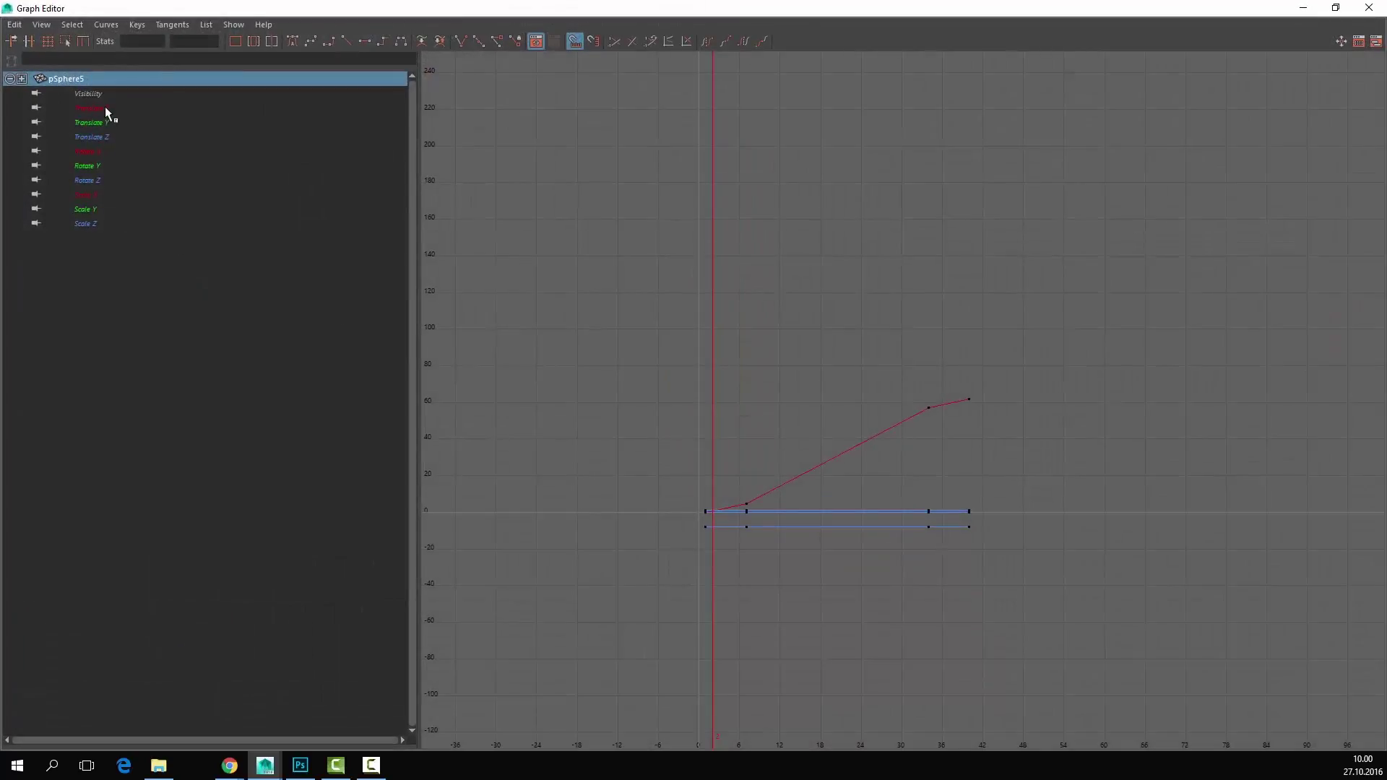
left_click(105, 109)
scroll(776, 538, "up", 2)
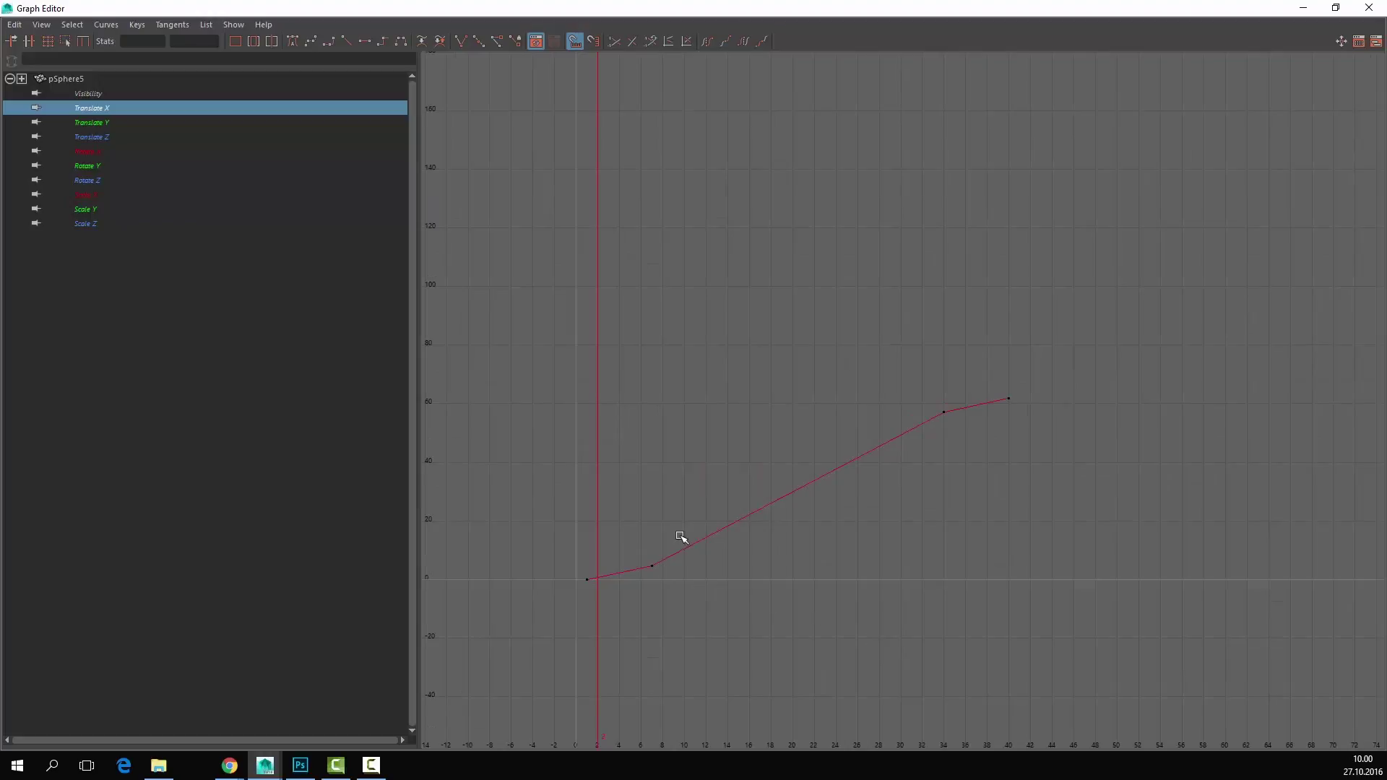
Step: Move the second key of the Translate X curve to frame 8
left_click(654, 577)
left_click(588, 580)
left_click_drag(691, 522, 646, 589)
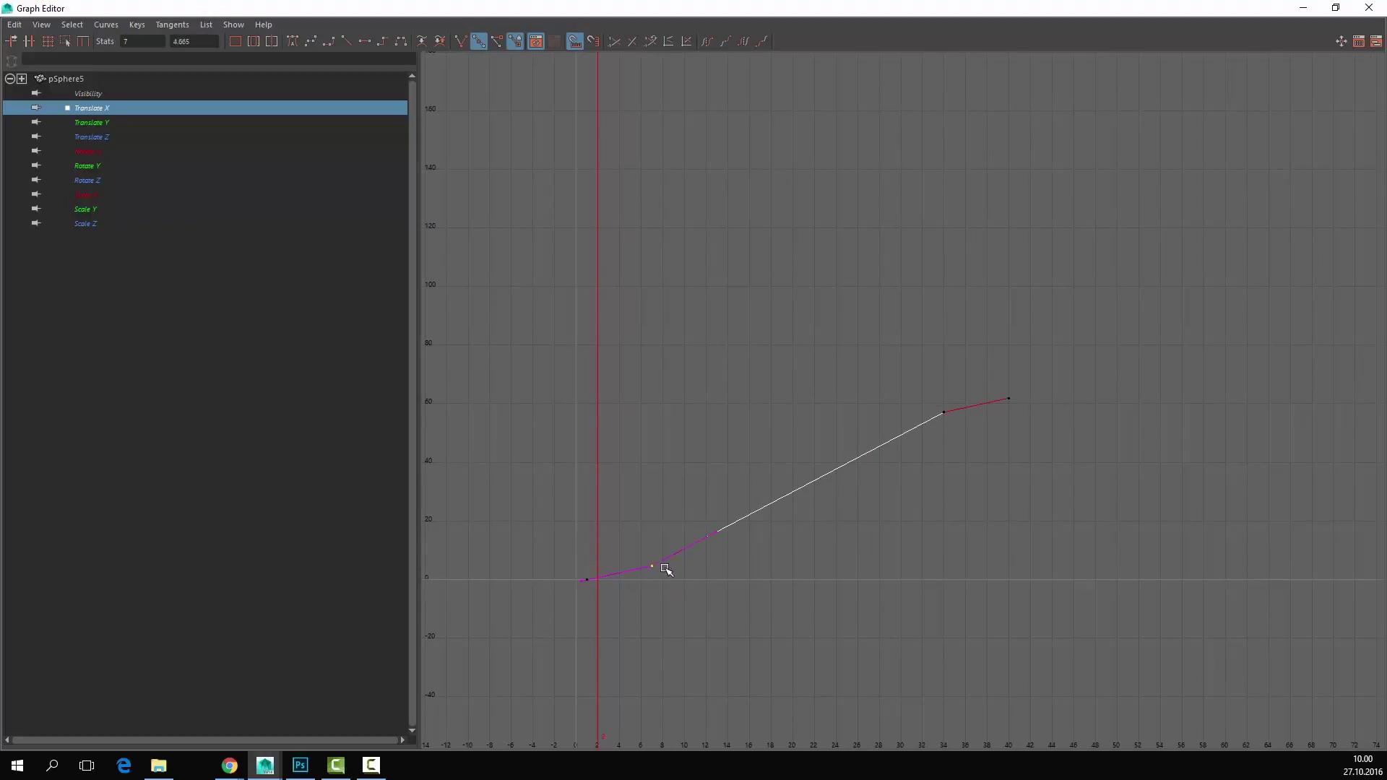
mouse_move(660, 570)
middle_mouse_down("shift")
mouse_move(765, 573)
mouse_move(666, 573)
mouse_move(816, 560)
mouse_move(656, 575)
mouse_move(824, 557)
mouse_move(657, 575)
mouse_move(699, 576)
mouse_move(674, 582)
middle_mouse_up("shift")
left_click_drag(424, 712, 424, 712)
middle_click_drag(579, 579, 647, 593)
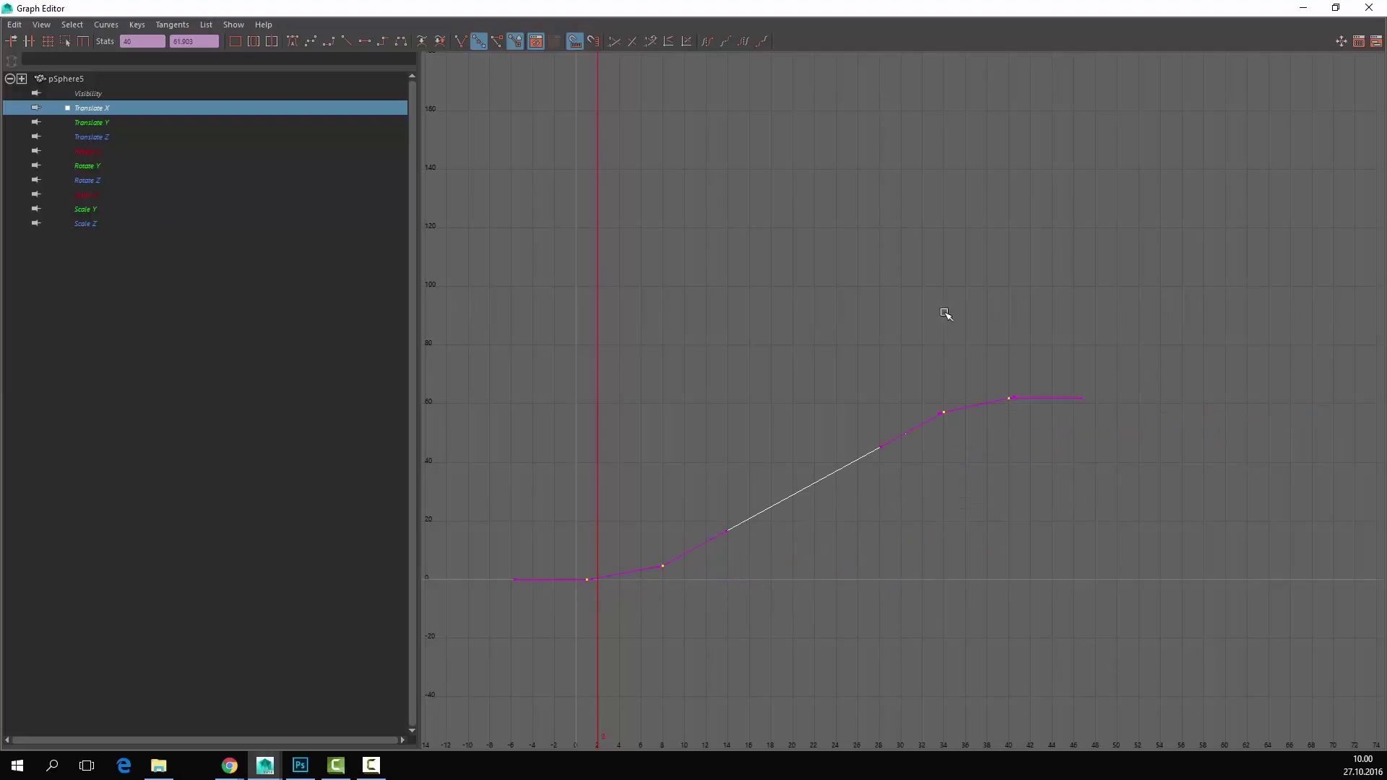
Step: Raise the third Translate X key at frame 34 to a value of about 59.77
left_click_drag(1113, 392, 920, 444)
middle_click_drag(936, 425, 944, 409, "shift")
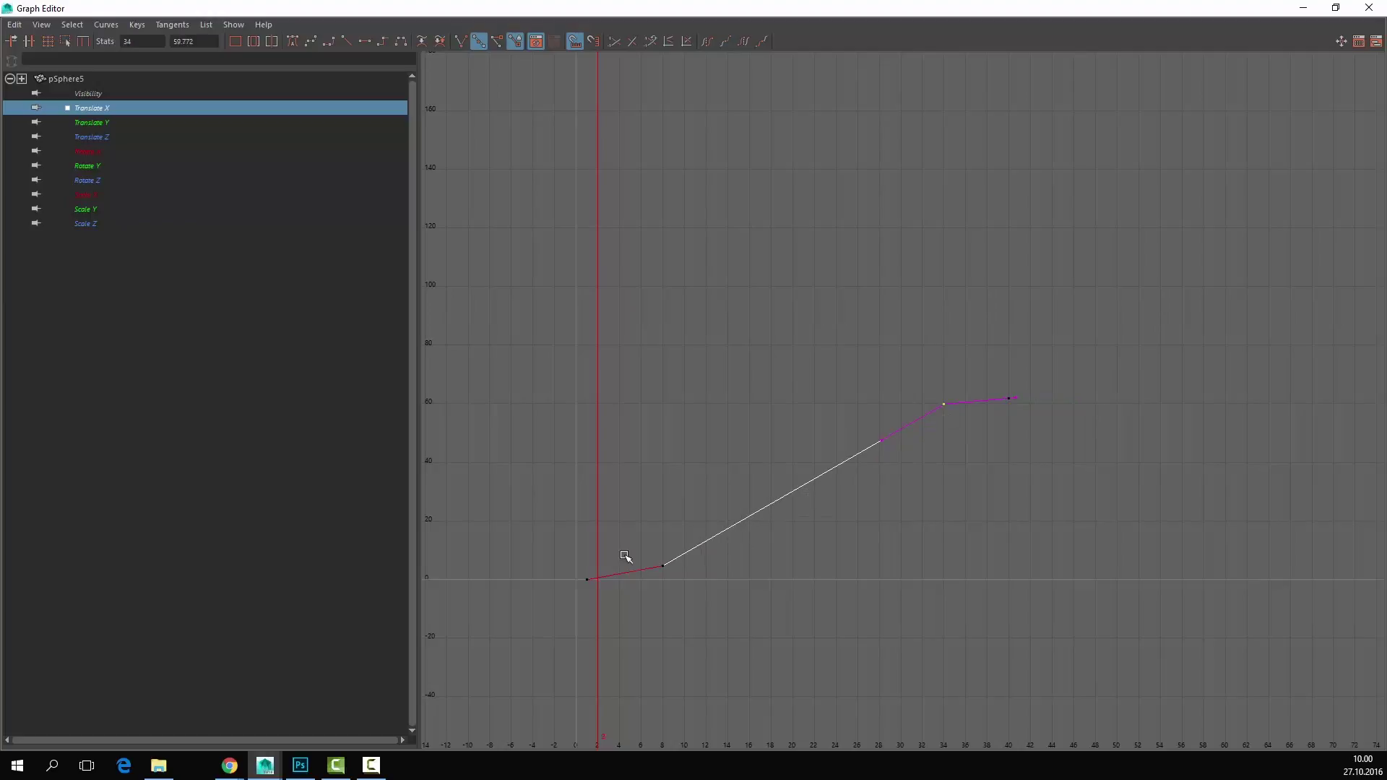
left_click(660, 577)
middle_click_drag(660, 576, 661, 580, "shift")
Step: Move the third Translate X key to frame 28 and the second one to frame 11, and minimize the Graph Editor
left_click_drag(973, 374, 886, 409)
middle_click_drag(886, 409, 768, 557, "shift")
left_click_drag(731, 516, 645, 590)
middle_click_drag(645, 591, 695, 553, "shift")
left_click_drag(973, 434, 1056, 390)
left_click(1301, 8)
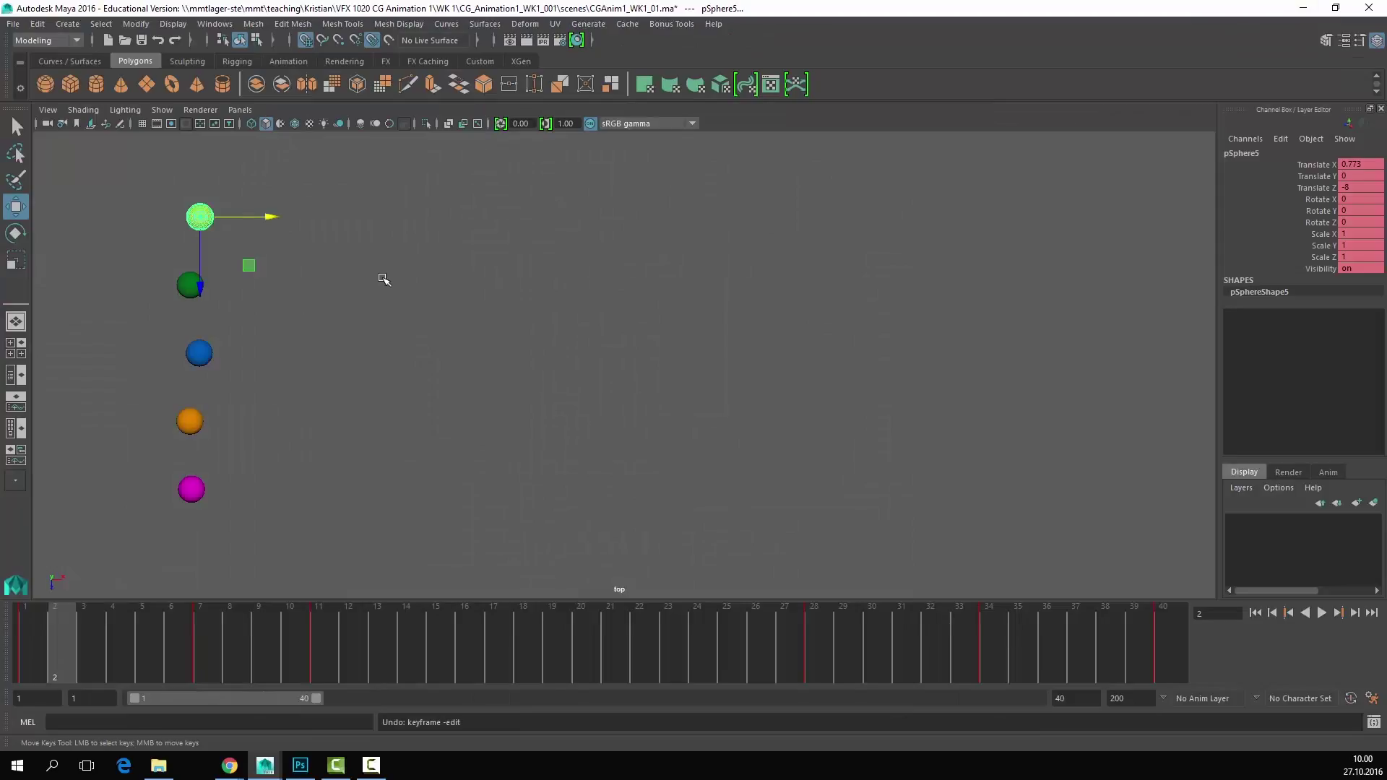
Step: Key the yellow sphere at frame 19, and key it scaled uniformly to about 3.72 at frame 28
left_click_drag(582, 649, 556, 649)
key("r")
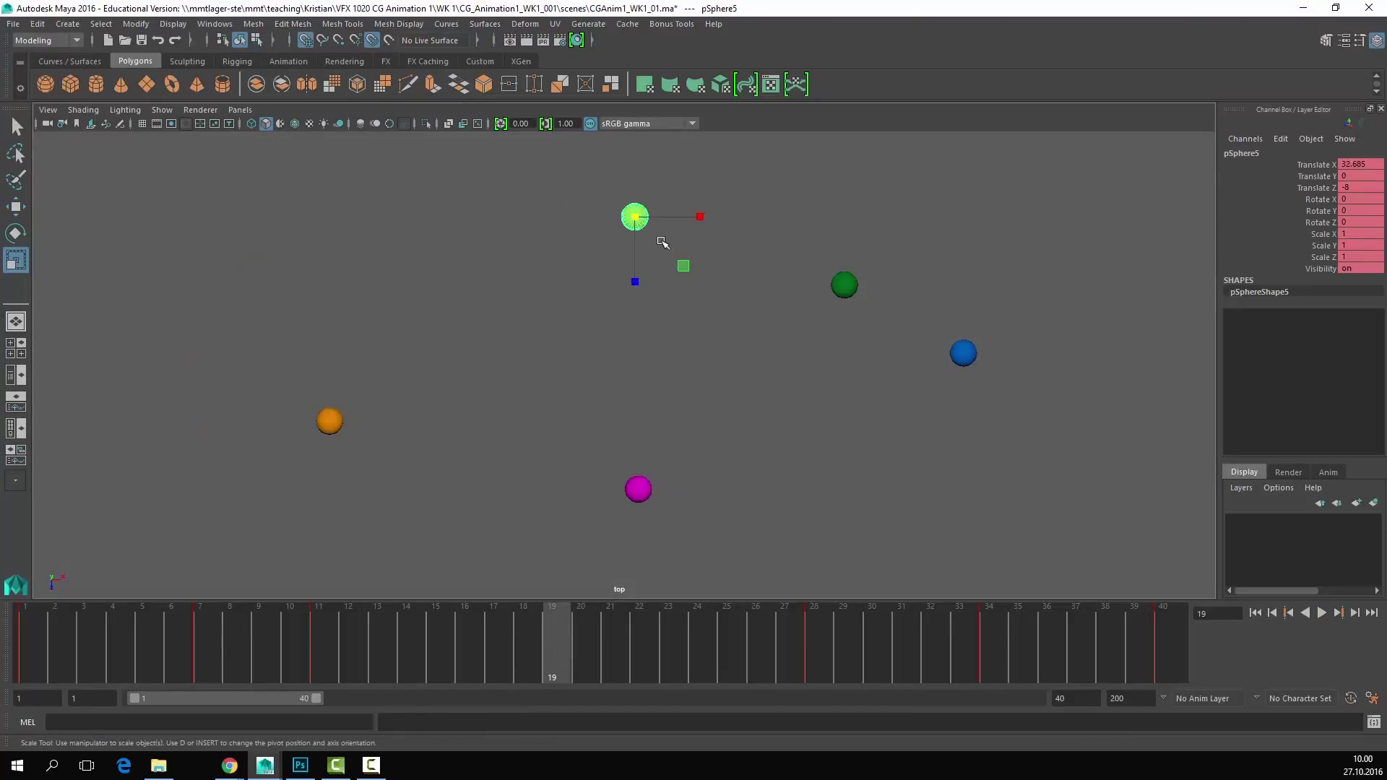
key("s")
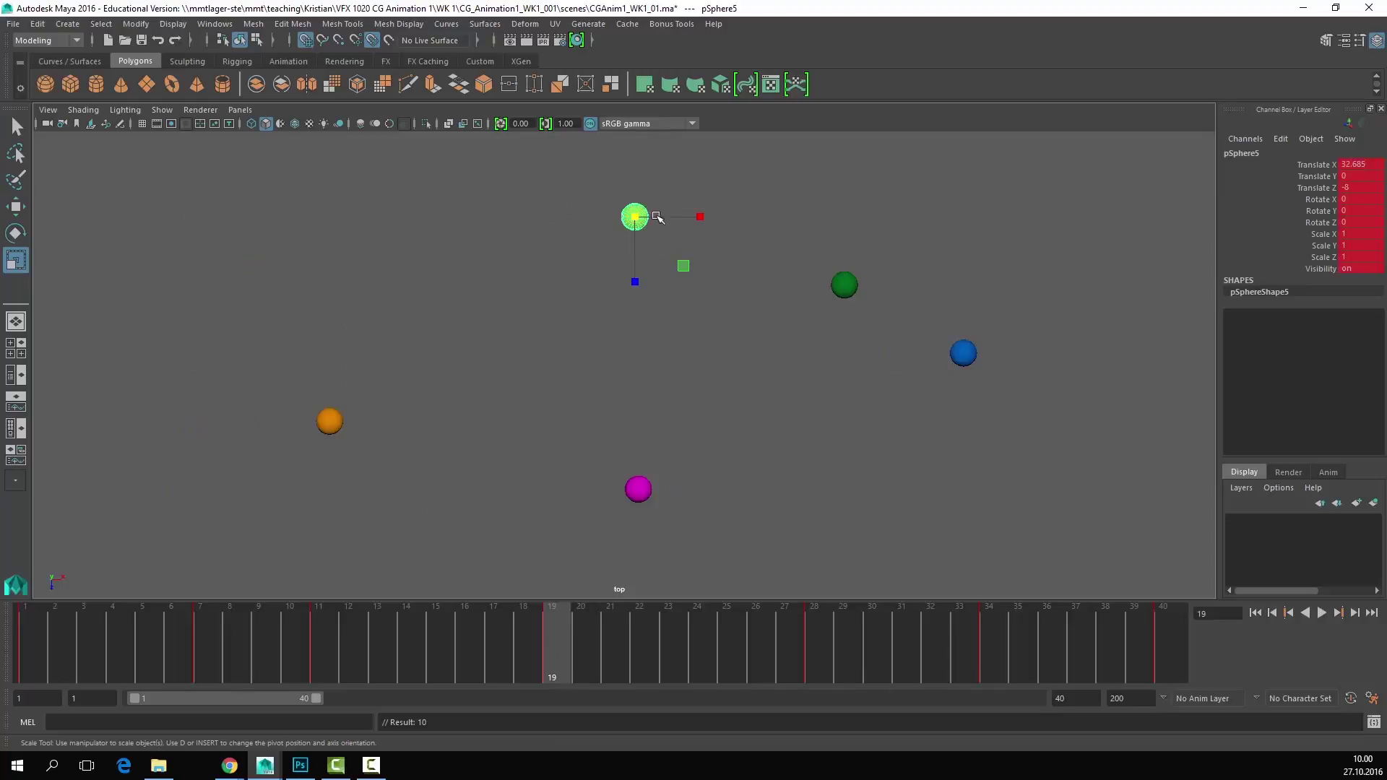
left_click(817, 647)
left_click_drag(1004, 216, 1065, 163)
key("s")
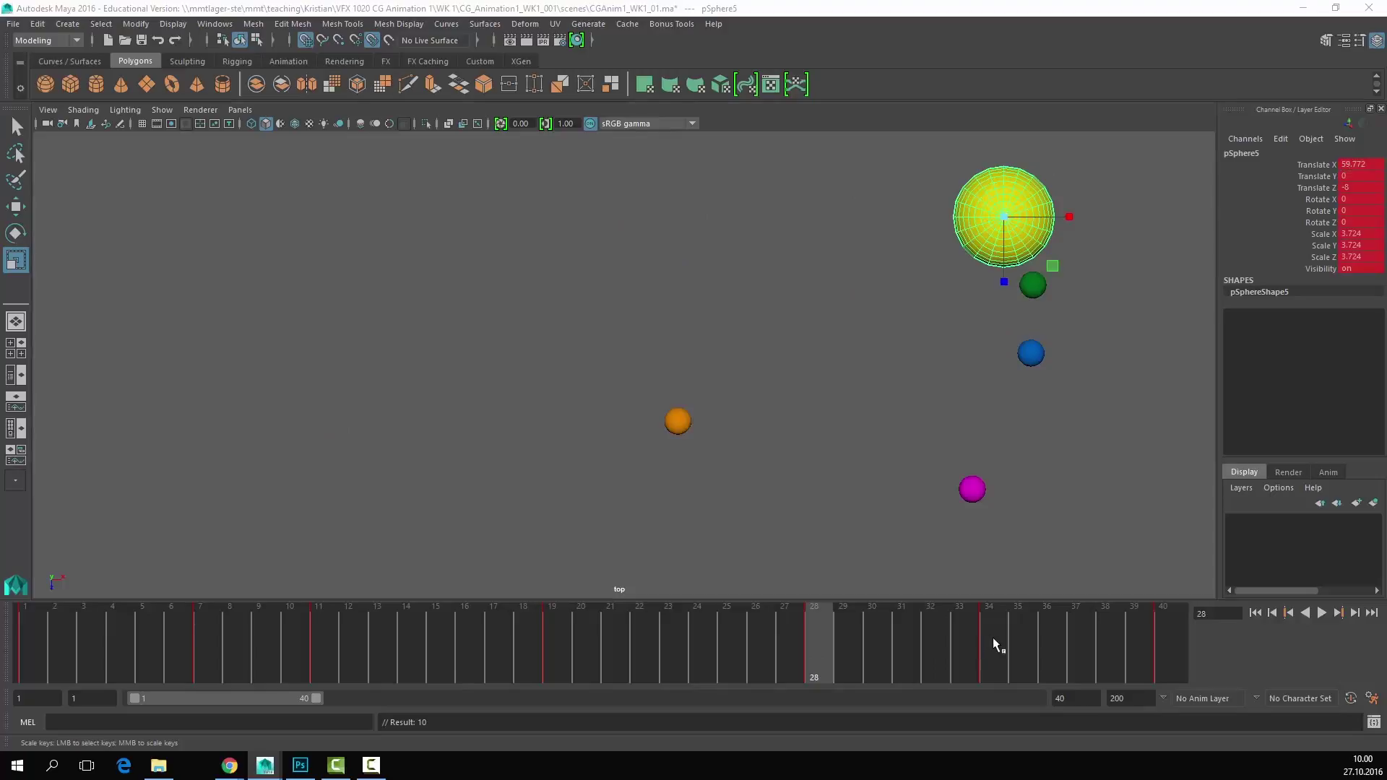
Step: Shrink the yellow sphere with a key at frame 34, and stretch it along X to about 3.88 at frame 11
left_click(993, 637)
left_click_drag(1019, 217, 1004, 235)
key("s")
left_click_drag(991, 647, 320, 654)
left_click_drag(372, 216, 520, 218)
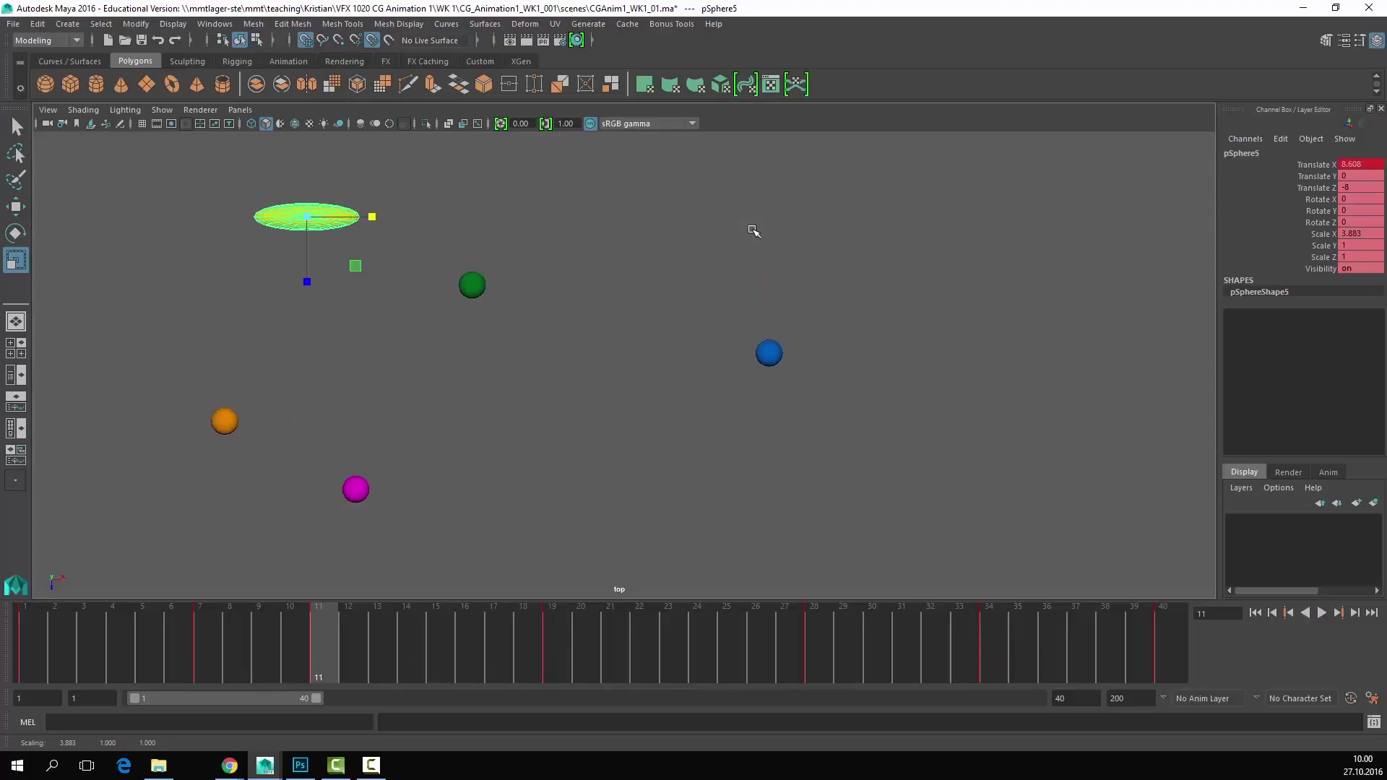
Step: Rotate the yellow sphere about -33 degrees around Y at frame 15 and set a key
left_click_drag(425, 641, 428, 641)
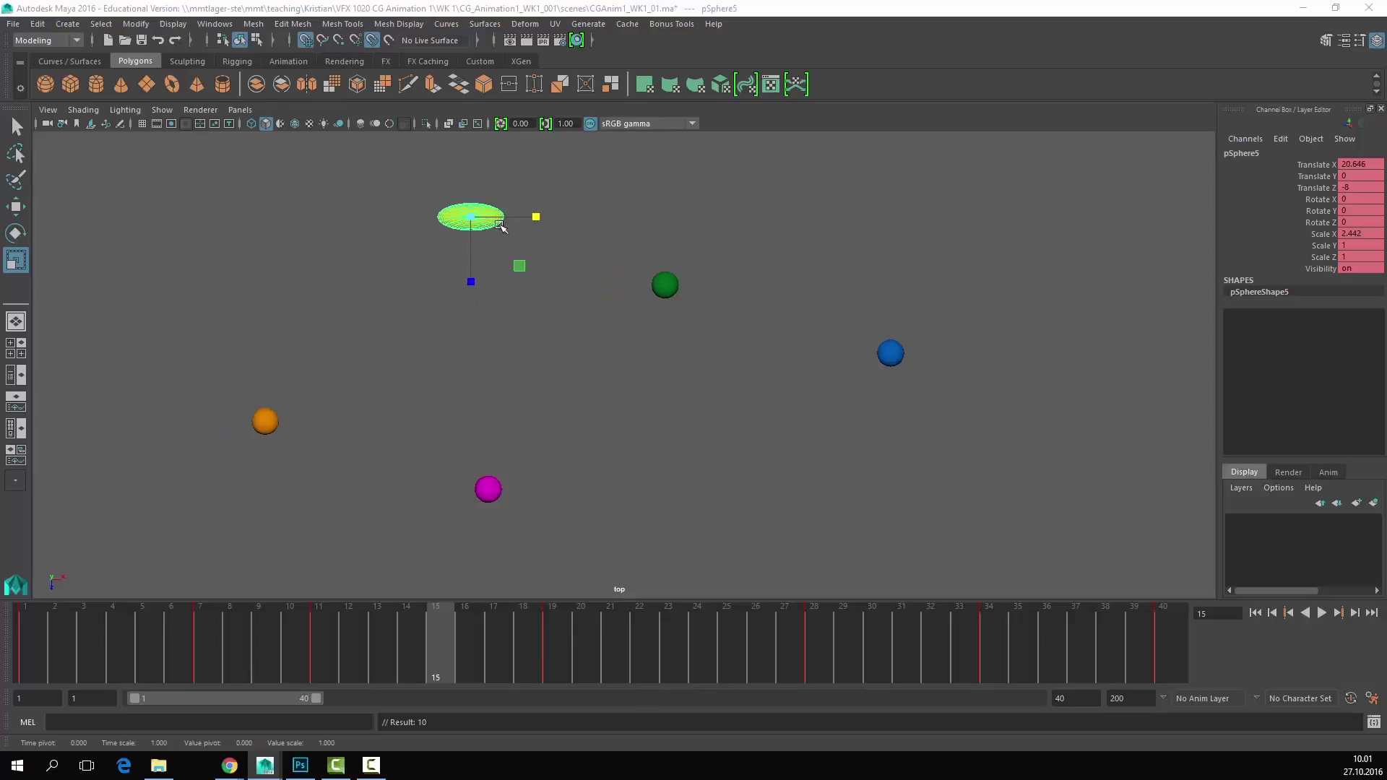
key("e")
left_click_drag(478, 230, 371, 322)
key("s")
Step: Rotate the yellow sphere to about 110 degrees around Y at frame 22 and set a key
left_click_drag(509, 650, 640, 636)
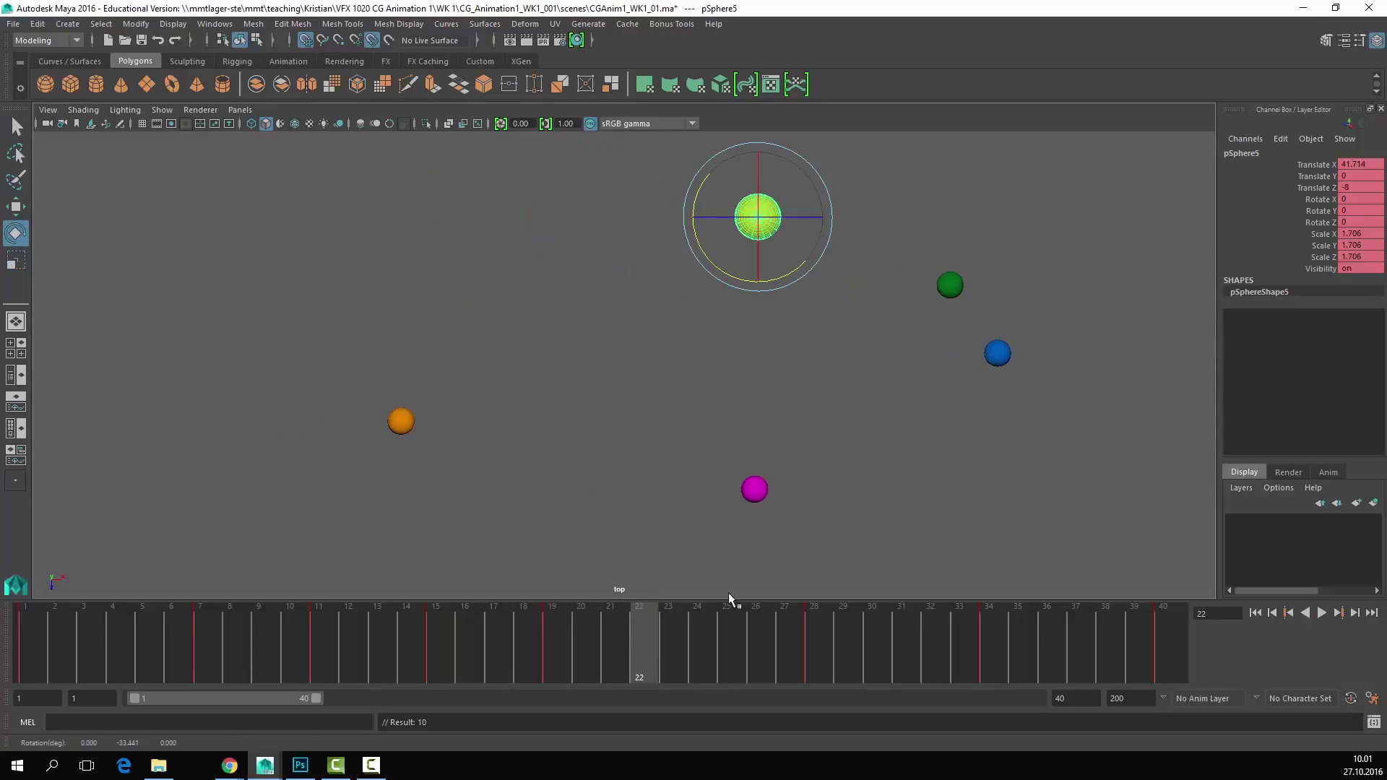
left_click_drag(807, 165, 901, 155)
left_click_drag(809, 261, 842, 205)
key("s")
Step: Play the animation from near its start to review the yellow sphere's scale and rotation changes
left_click_drag(586, 635, 113, 654)
left_click(1322, 614)
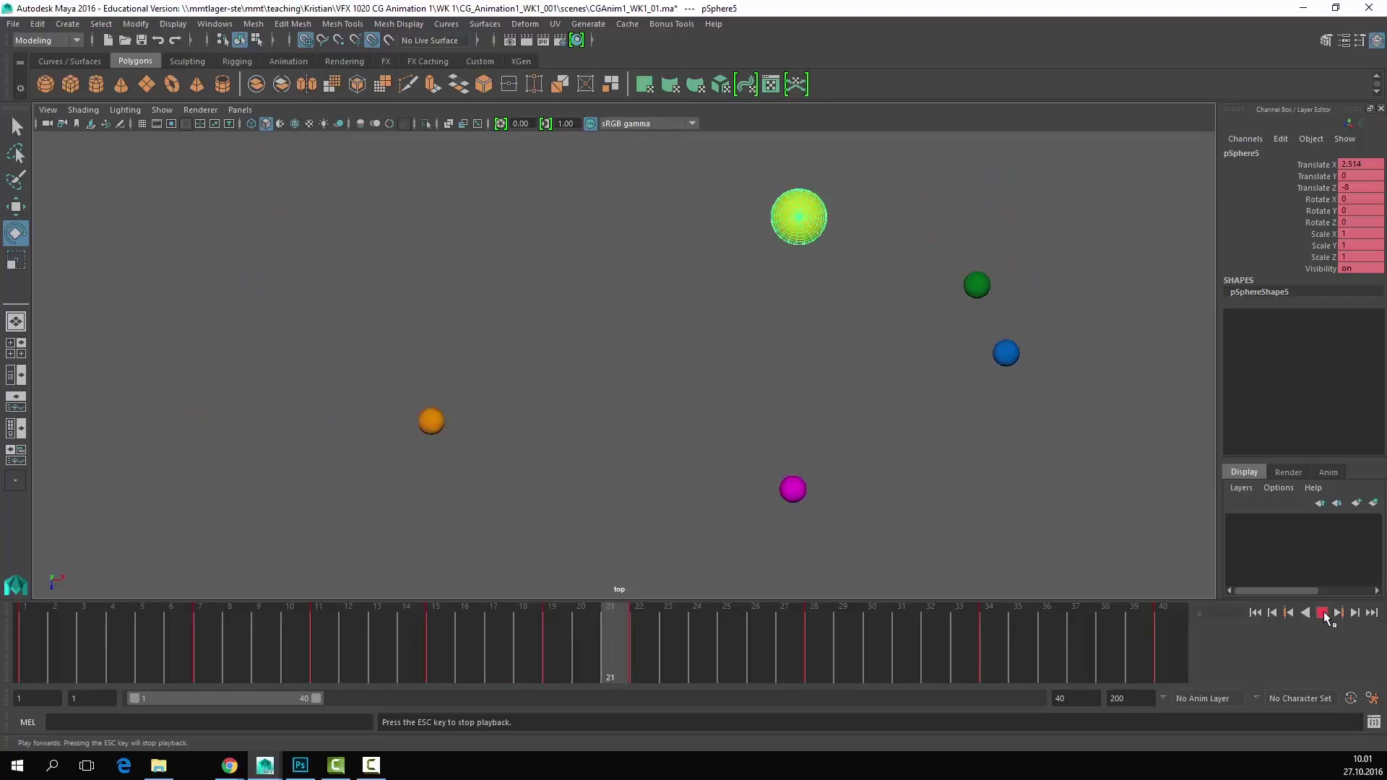
left_click(1323, 613)
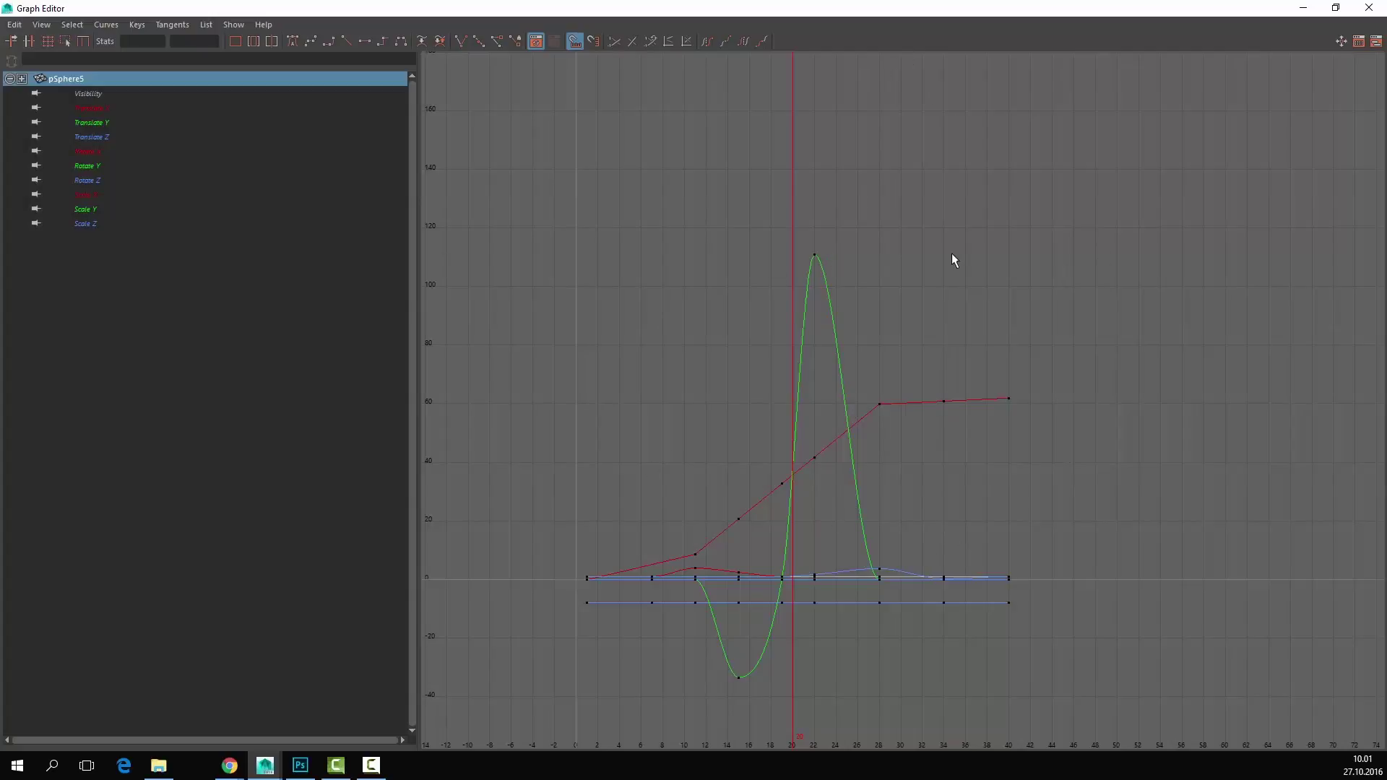
Step: Compare the yellow sphere's Translate Y, Translate Z and Rotate Y curves with all its transform curves shown together
left_click(132, 119)
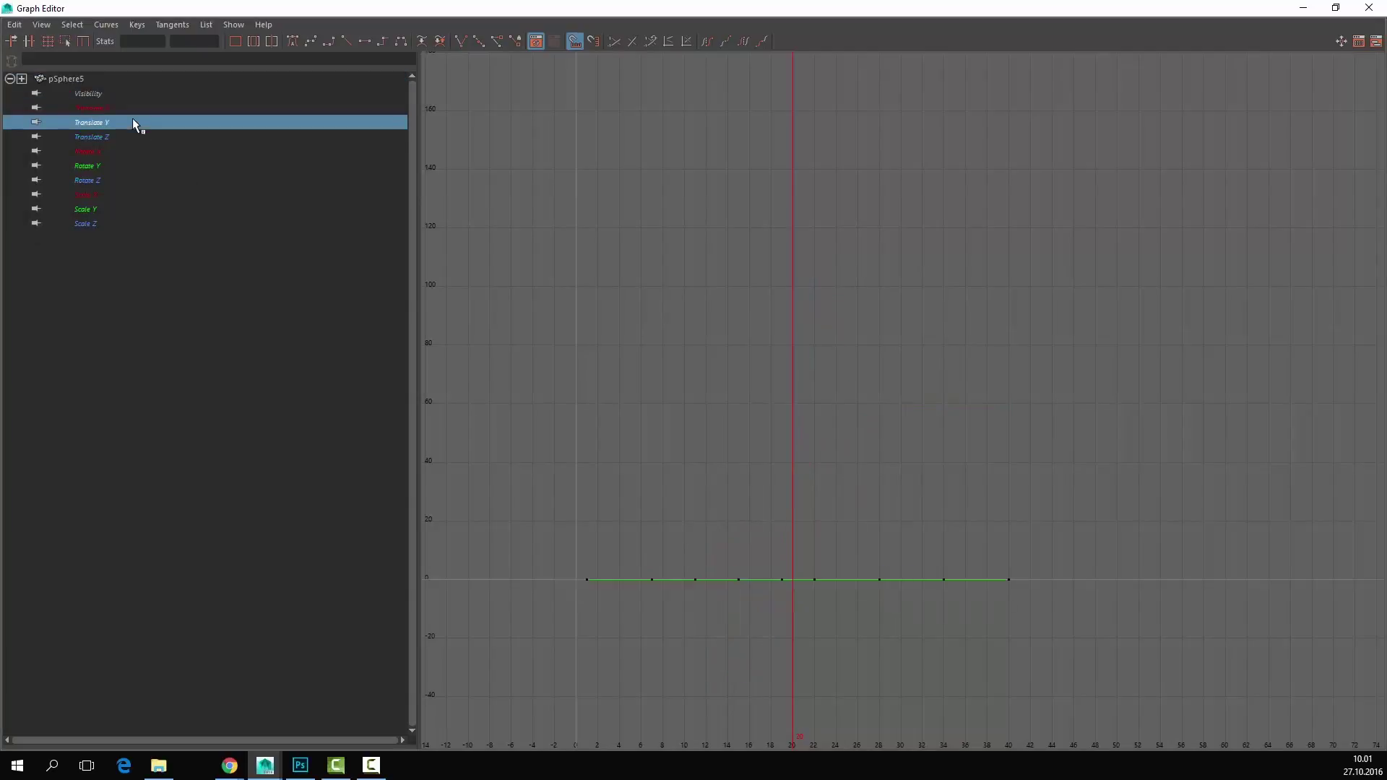
left_click(136, 137)
left_click(134, 166)
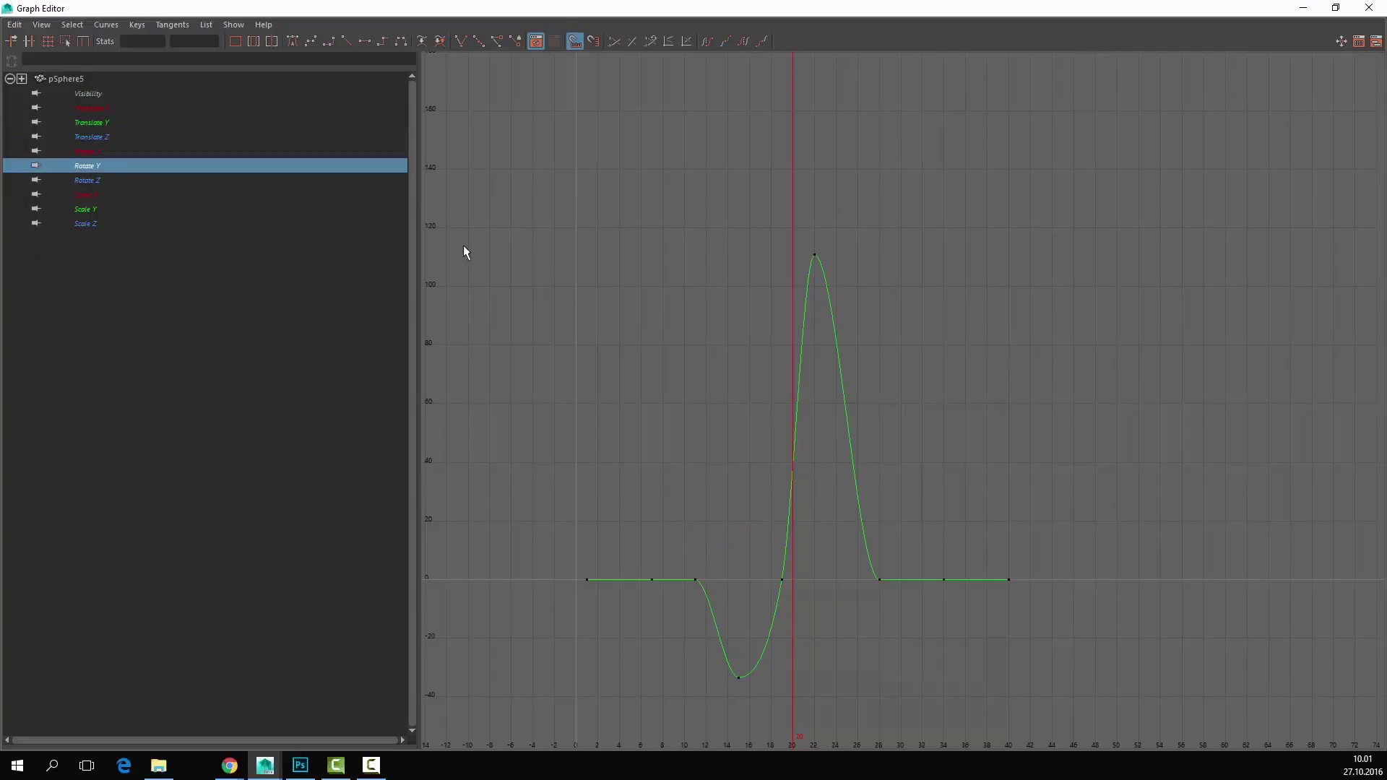
left_click(140, 106)
left_click(139, 223, "shift")
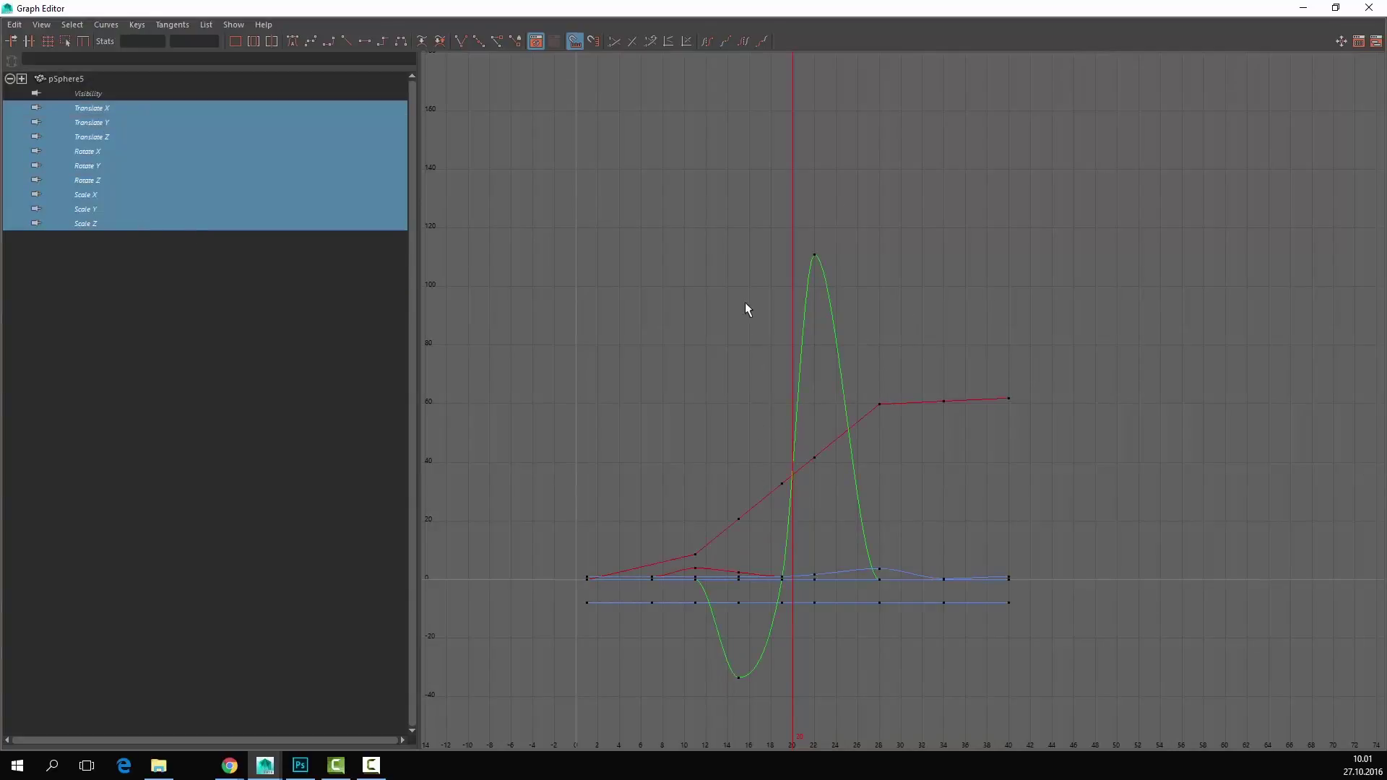
left_click(156, 258)
Step: Examine the yellow sphere's translate, rotate and Scale X curves one channel at a time in the Graph Editor
left_click(140, 109)
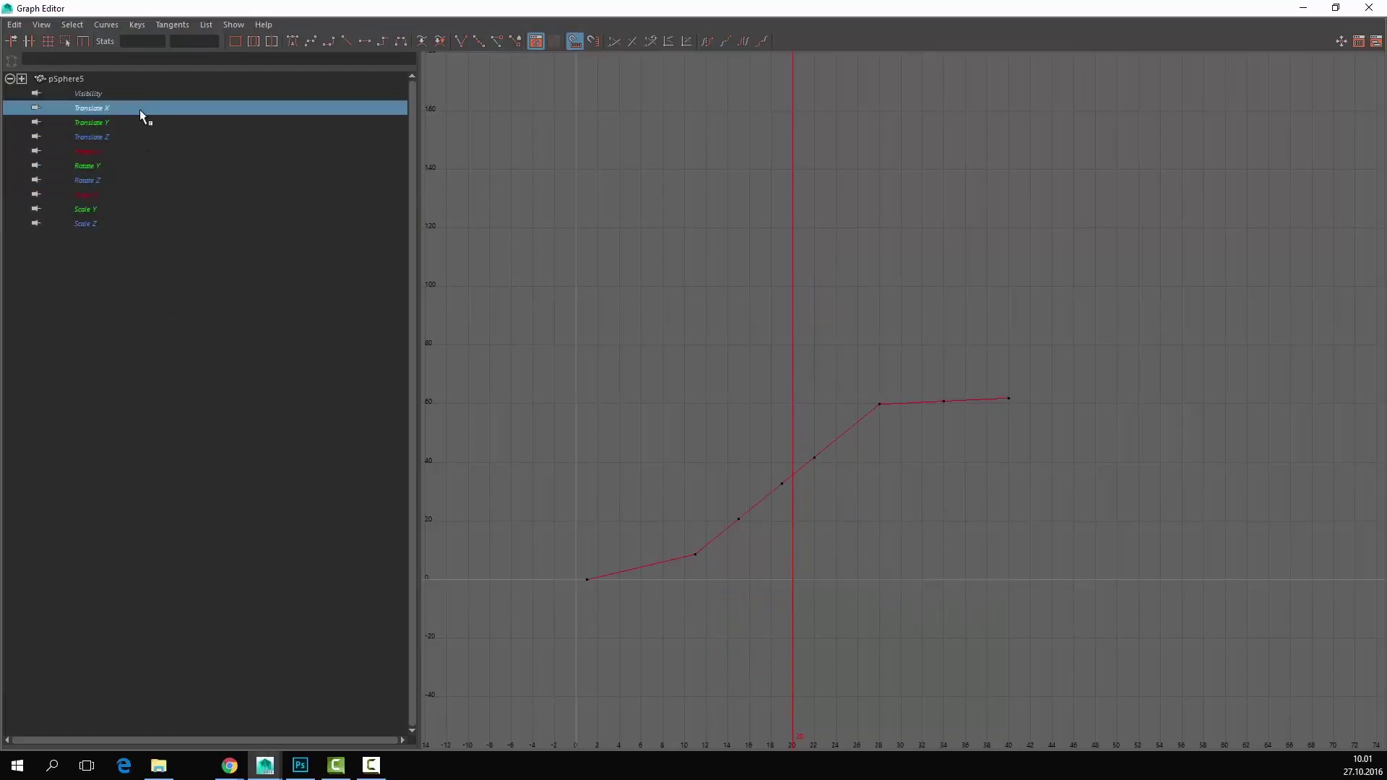
left_click(135, 121)
left_click(135, 149)
left_click(148, 139)
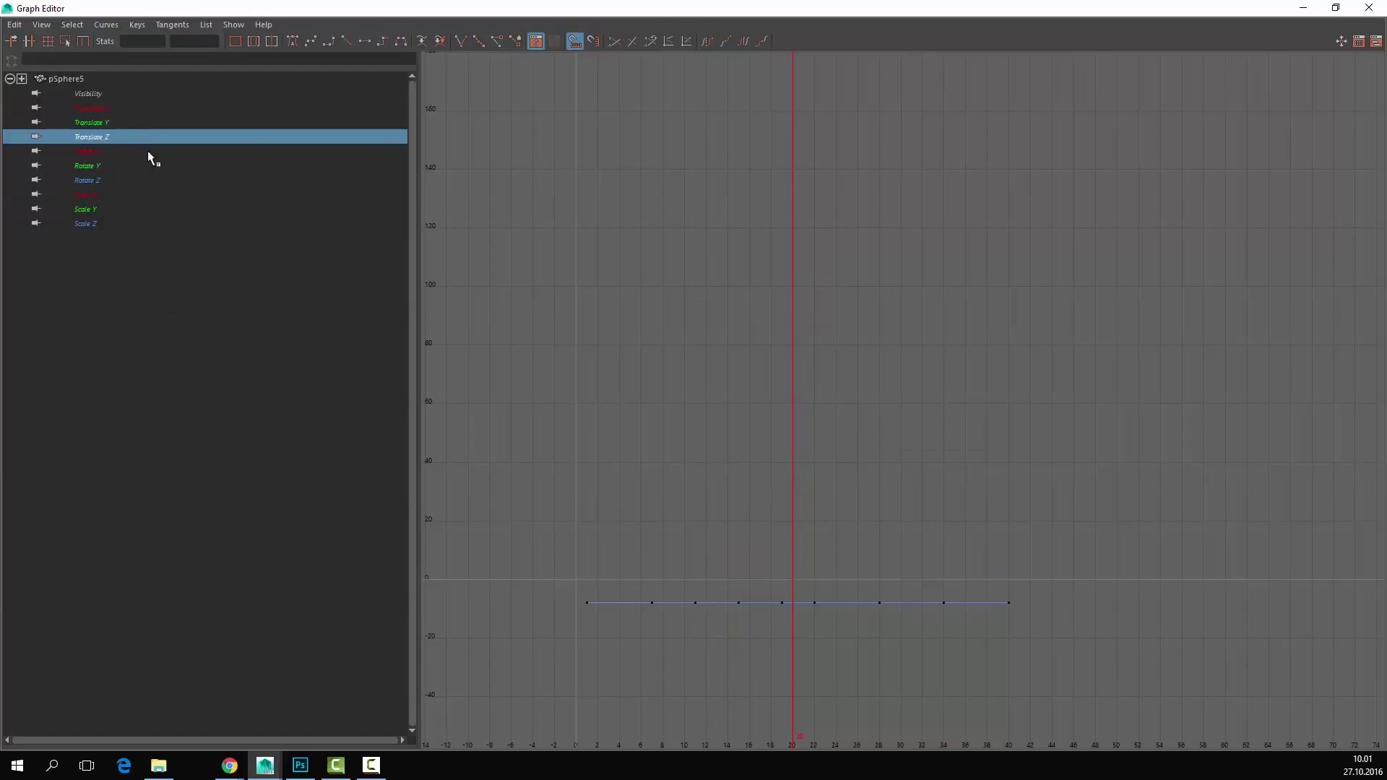
left_click(149, 152)
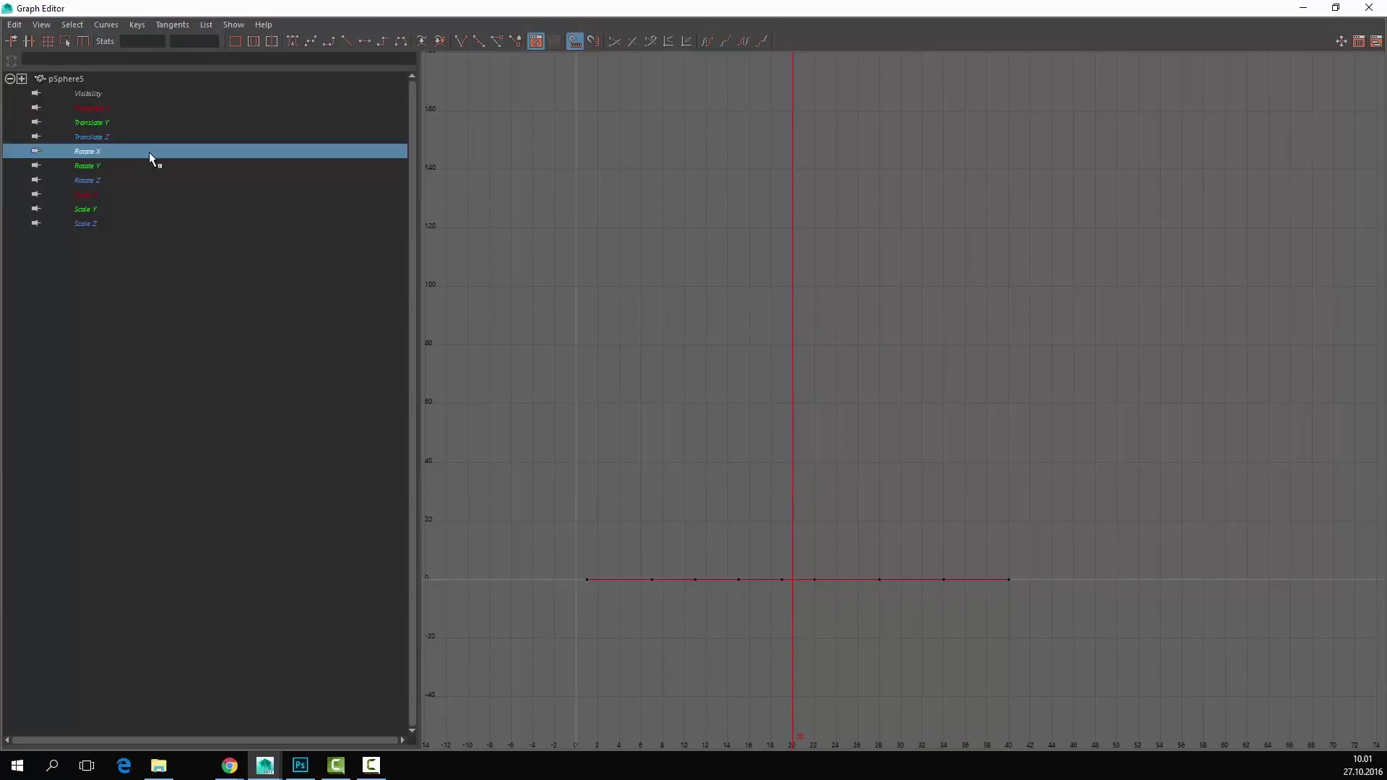
left_click(148, 168)
left_click(154, 190)
left_click(156, 180)
left_click(158, 191)
Step: Reshape the yellow sphere's Scale Y curve by raising its frame 34 key and lowering its frame 22 key to 1.27
left_click(159, 210)
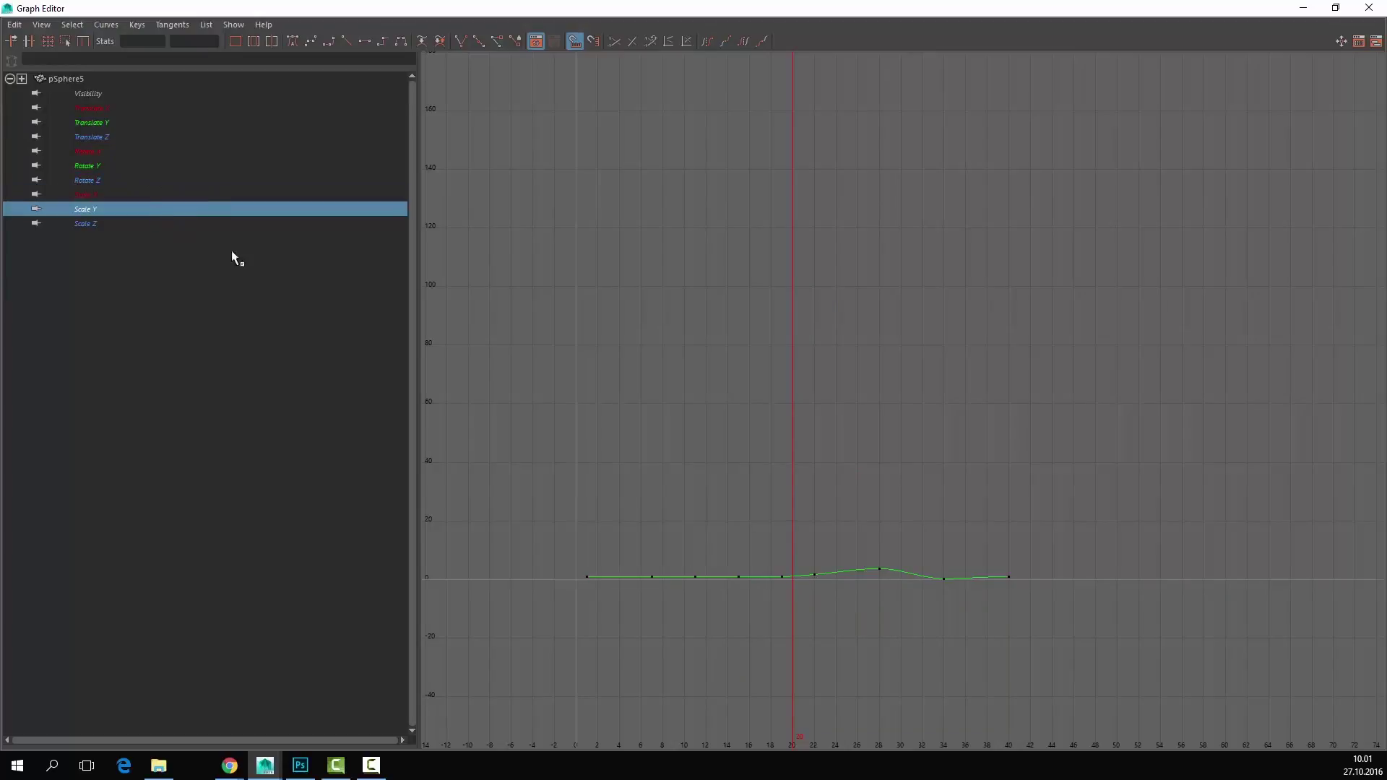
left_click_drag(920, 536, 807, 610)
key("f")
scroll(901, 404, "down", 3)
left_click(1060, 490)
middle_click_drag(1054, 491, 1065, 397, "shift")
left_click(811, 425)
middle_click_drag(811, 429, 810, 443, "shift")
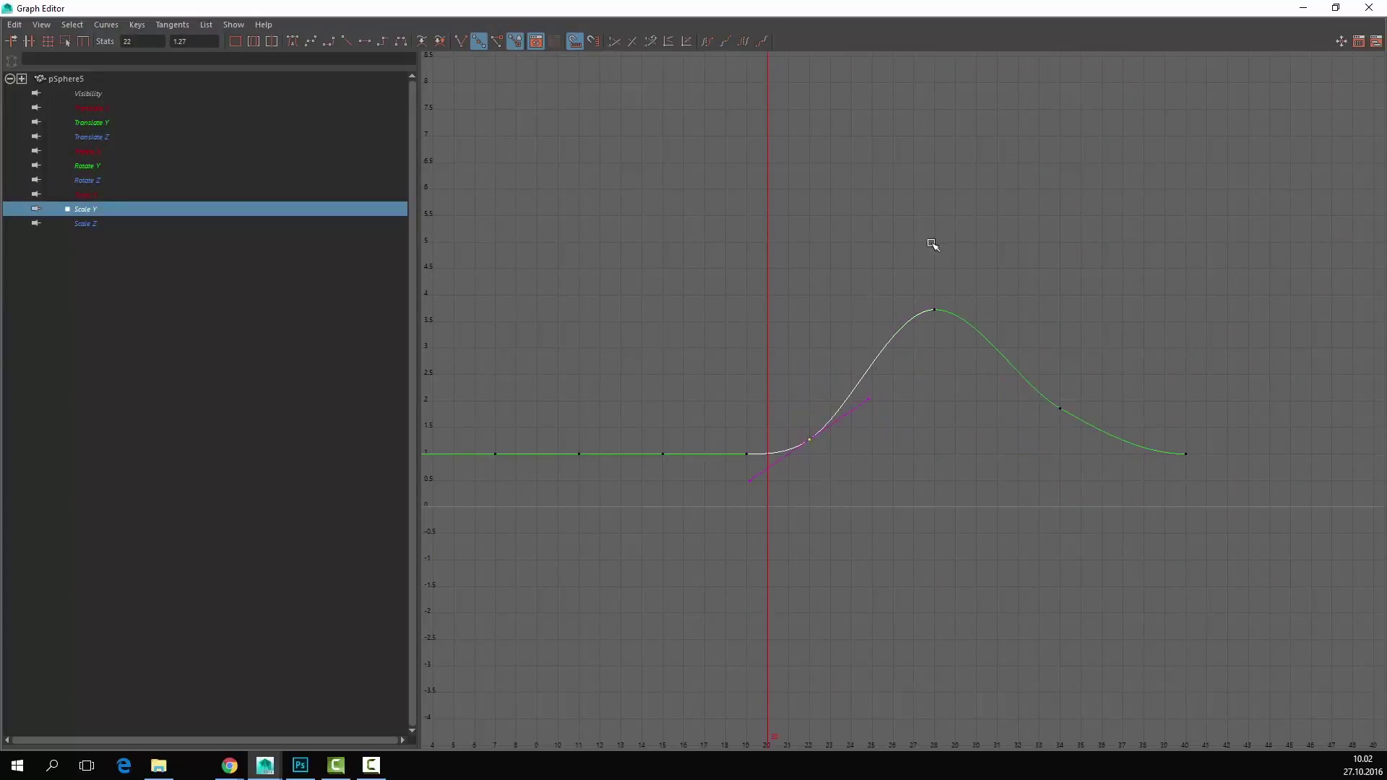
left_click(1057, 412)
middle_click_drag(1052, 428, 1052, 455, "shift")
scroll(1052, 403, "down", 5)
Step: Delete the Rotate Y keys at frames 15, 19 and 22 so the yellow sphere's rotation curve is flat
left_click(126, 177)
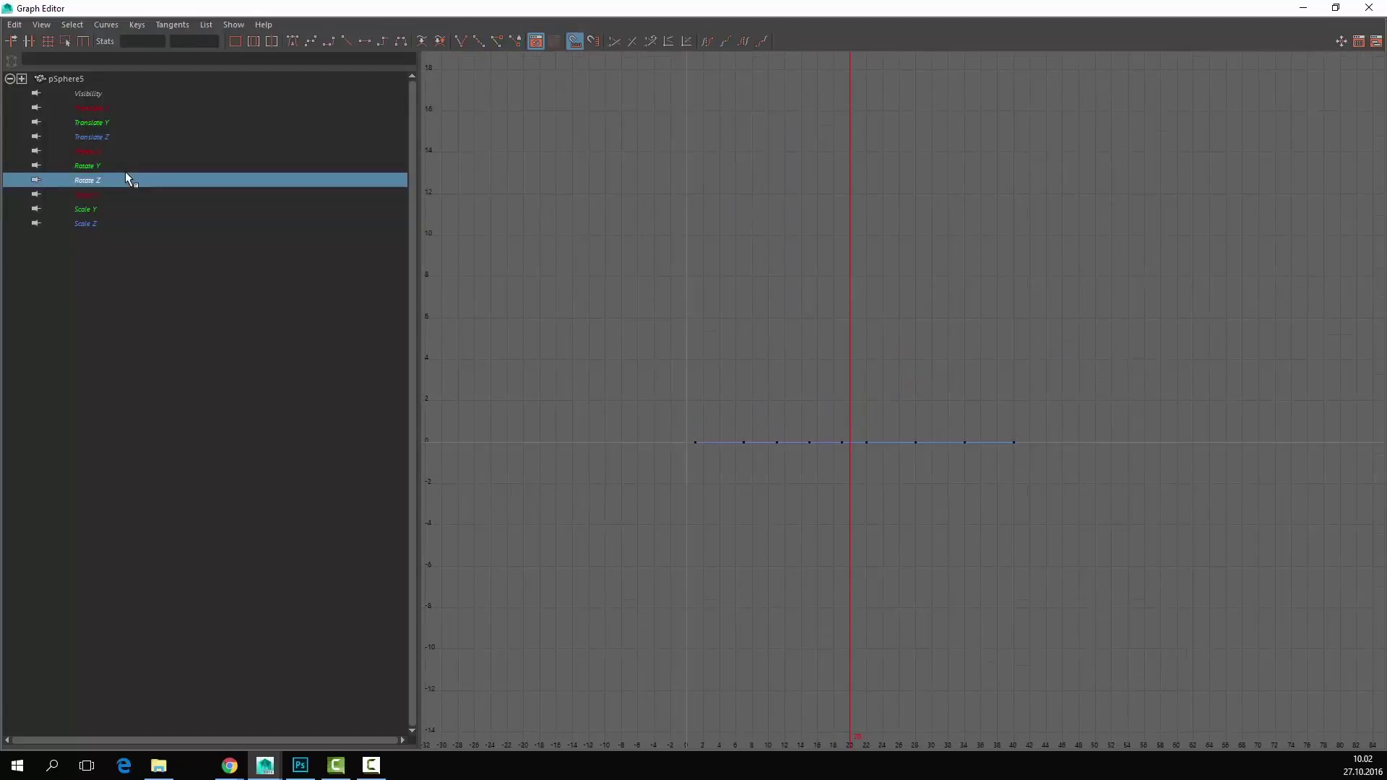
left_click(130, 166)
scroll(920, 418, "down", 5)
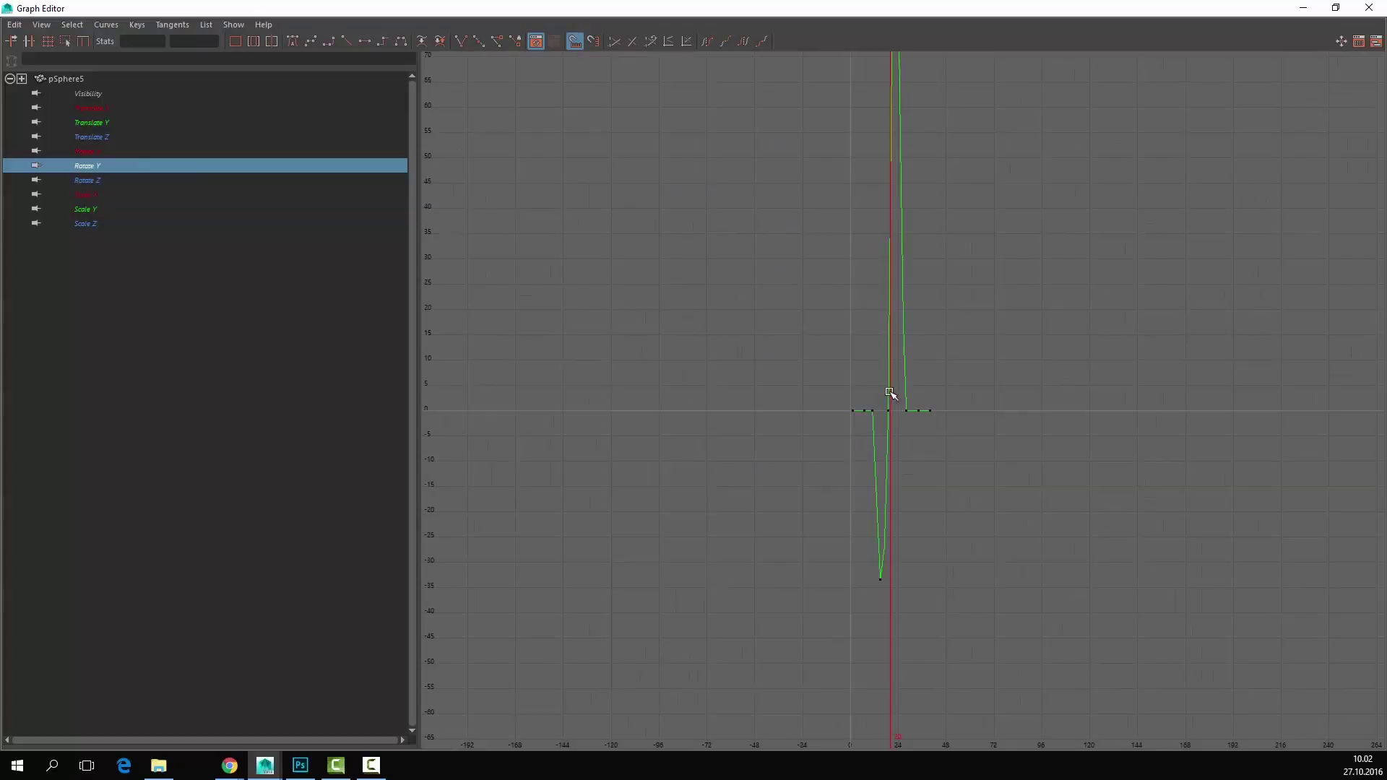
left_click(888, 412)
scroll(978, 238, "down", 8)
left_click_drag(960, 289, 959, 365)
key("f")
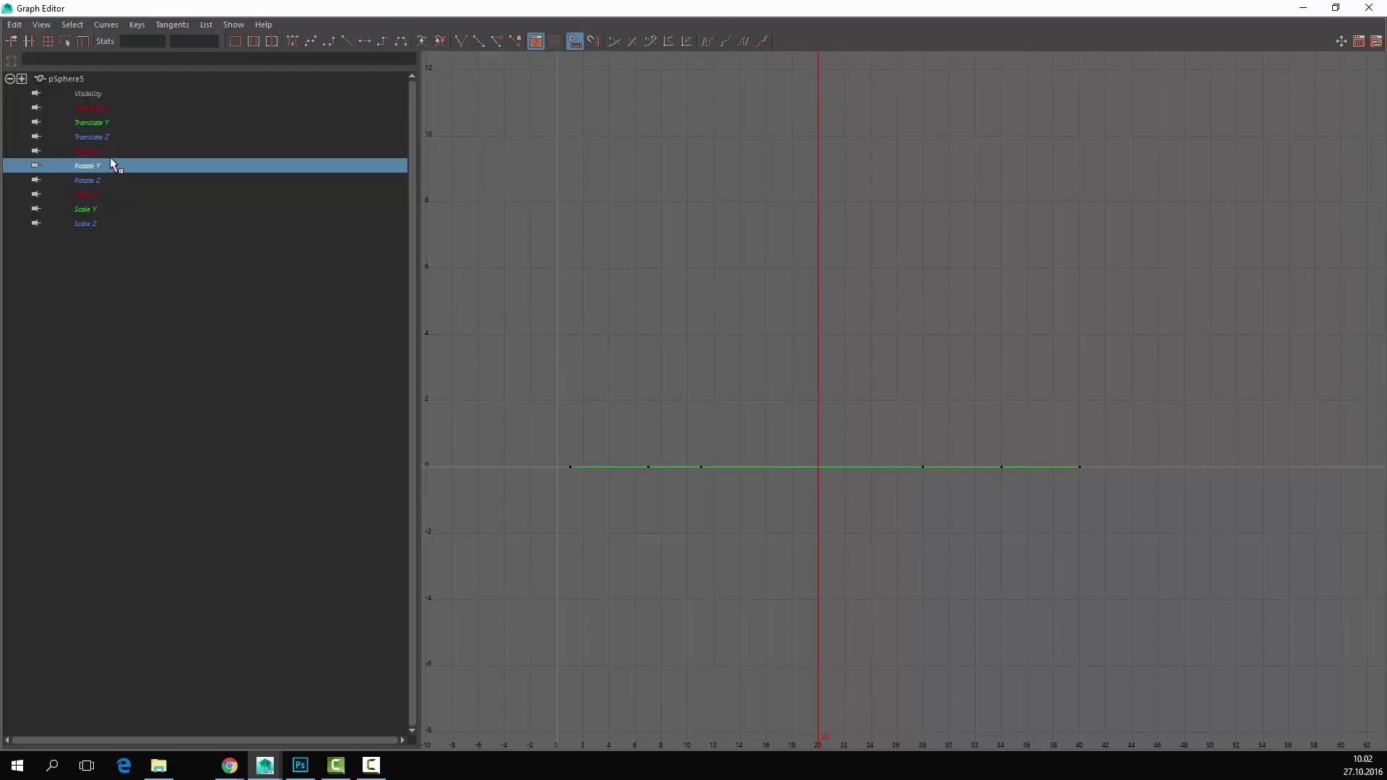
Step: Examine the Rotate X, Translate Z and Translate Y curves, and the full Translate X curve of the yellow sphere
left_click(111, 152)
left_click(123, 137)
left_click(132, 121)
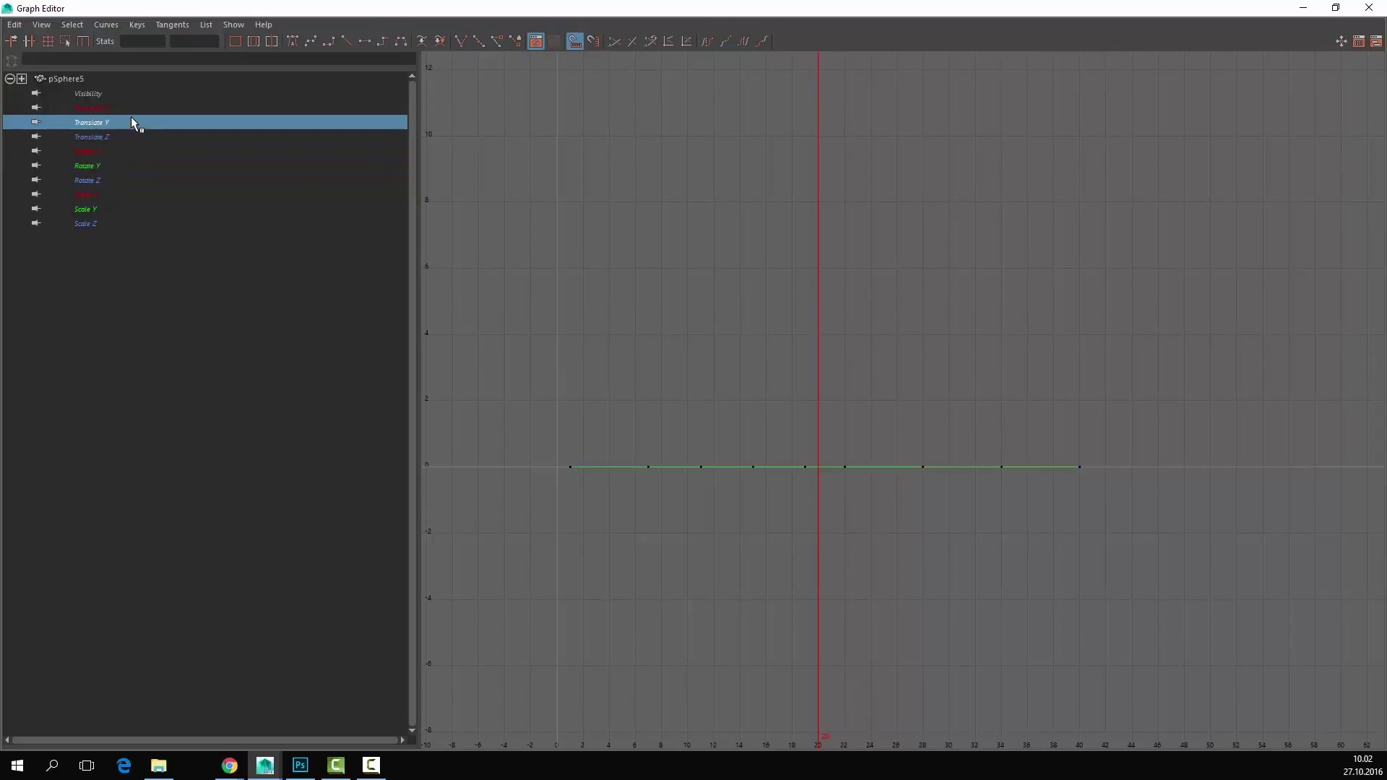
left_click(130, 108)
key("f")
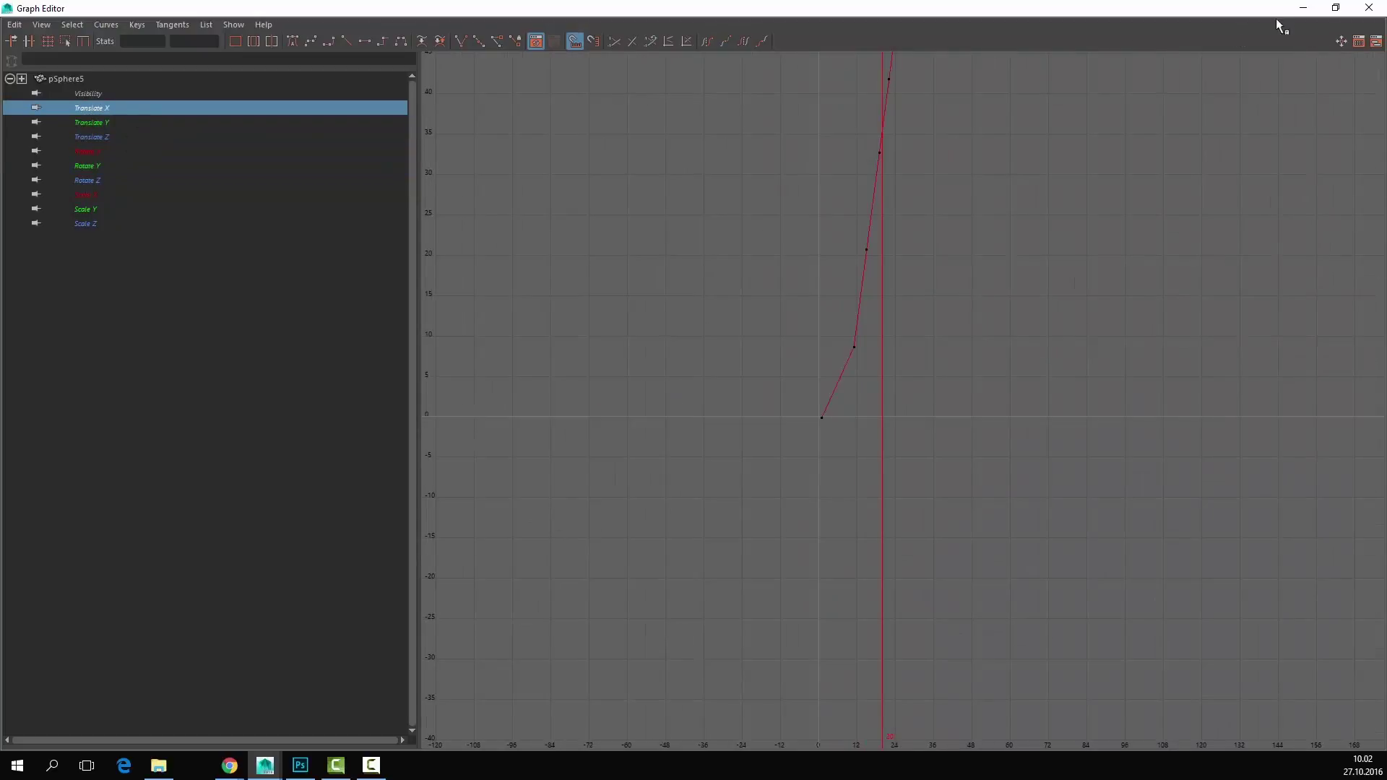
middle_click_drag(1081, 201, 876, 414, "alt")
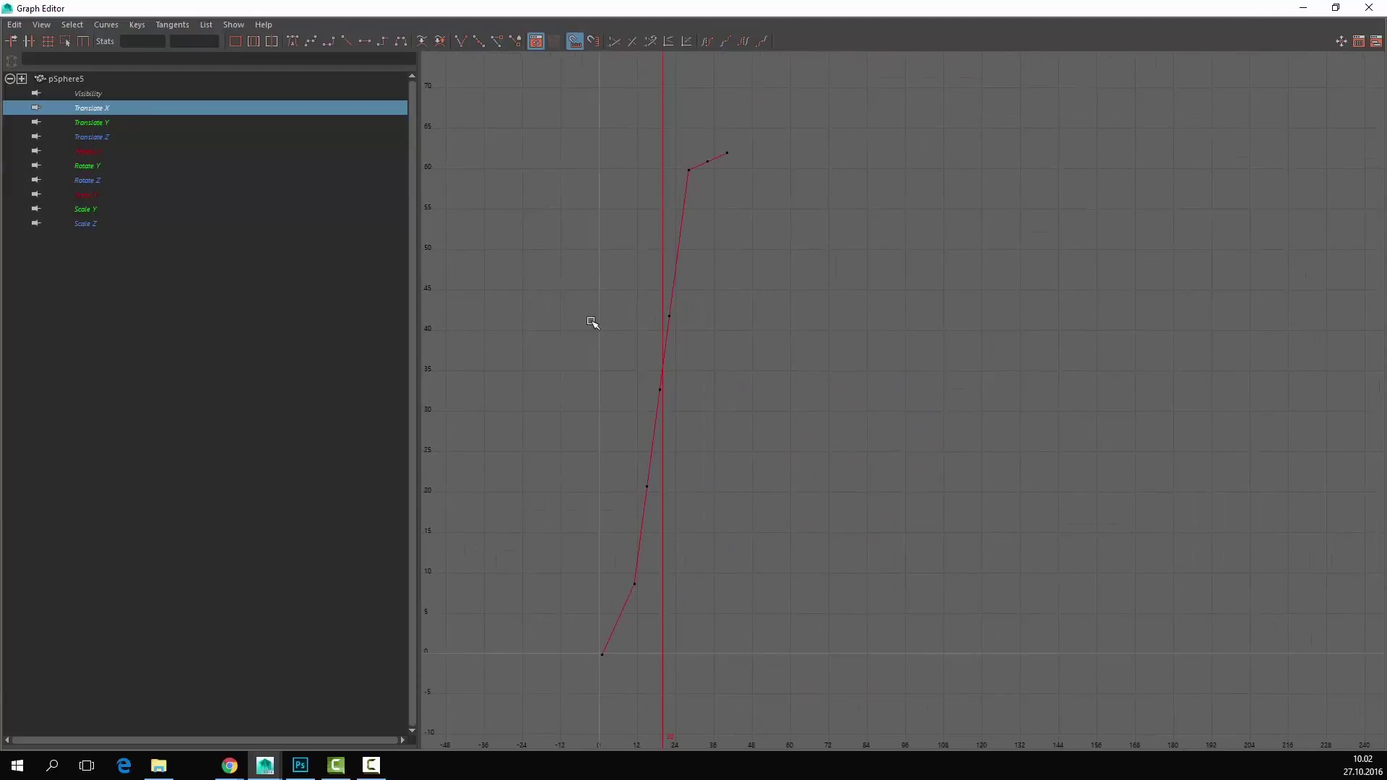
key("f")
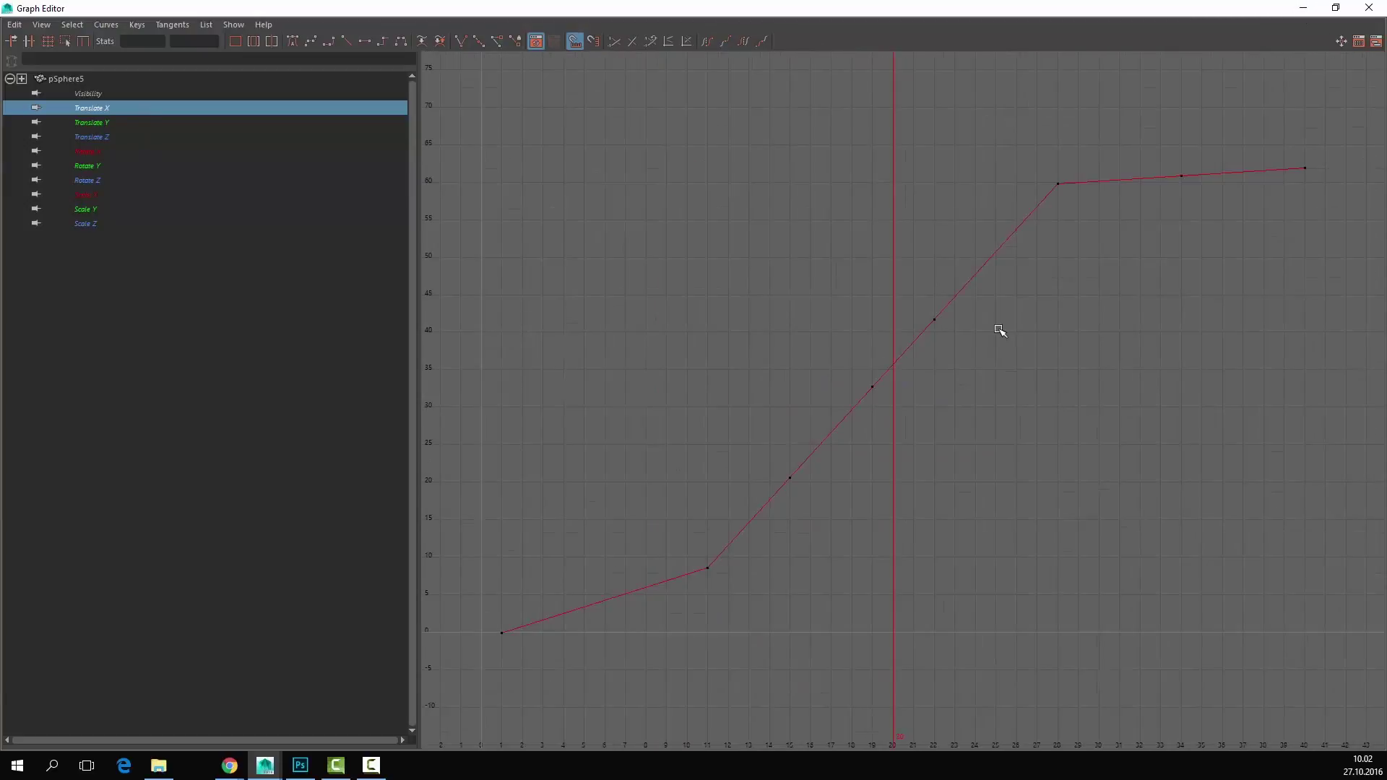
scroll(1007, 421, "down", 5)
scroll(1007, 421, "up", 4)
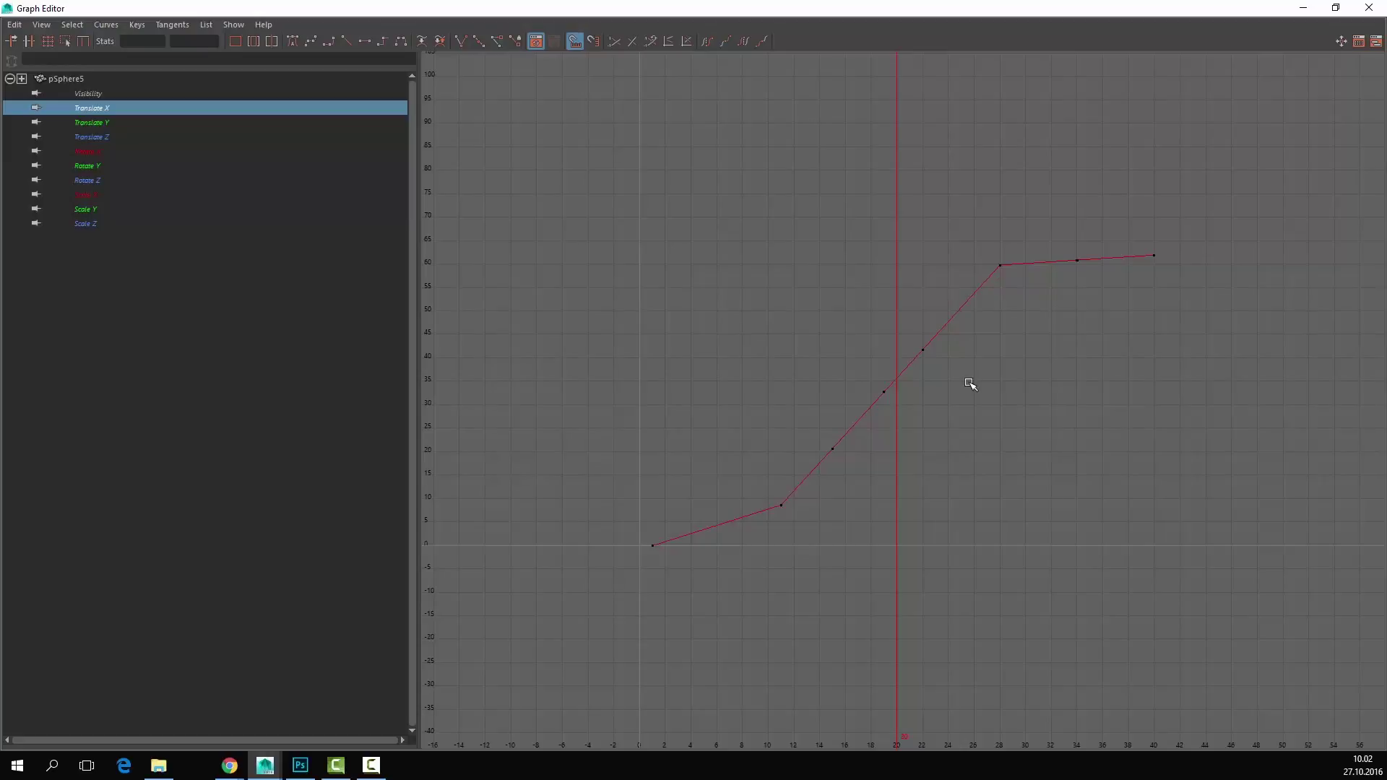
Step: Copy all Translate X keys, paste them onto the Translate Z curve at frame 20, and undo the paste
left_click_drag(1205, 200, 585, 679)
left_click(110, 137)
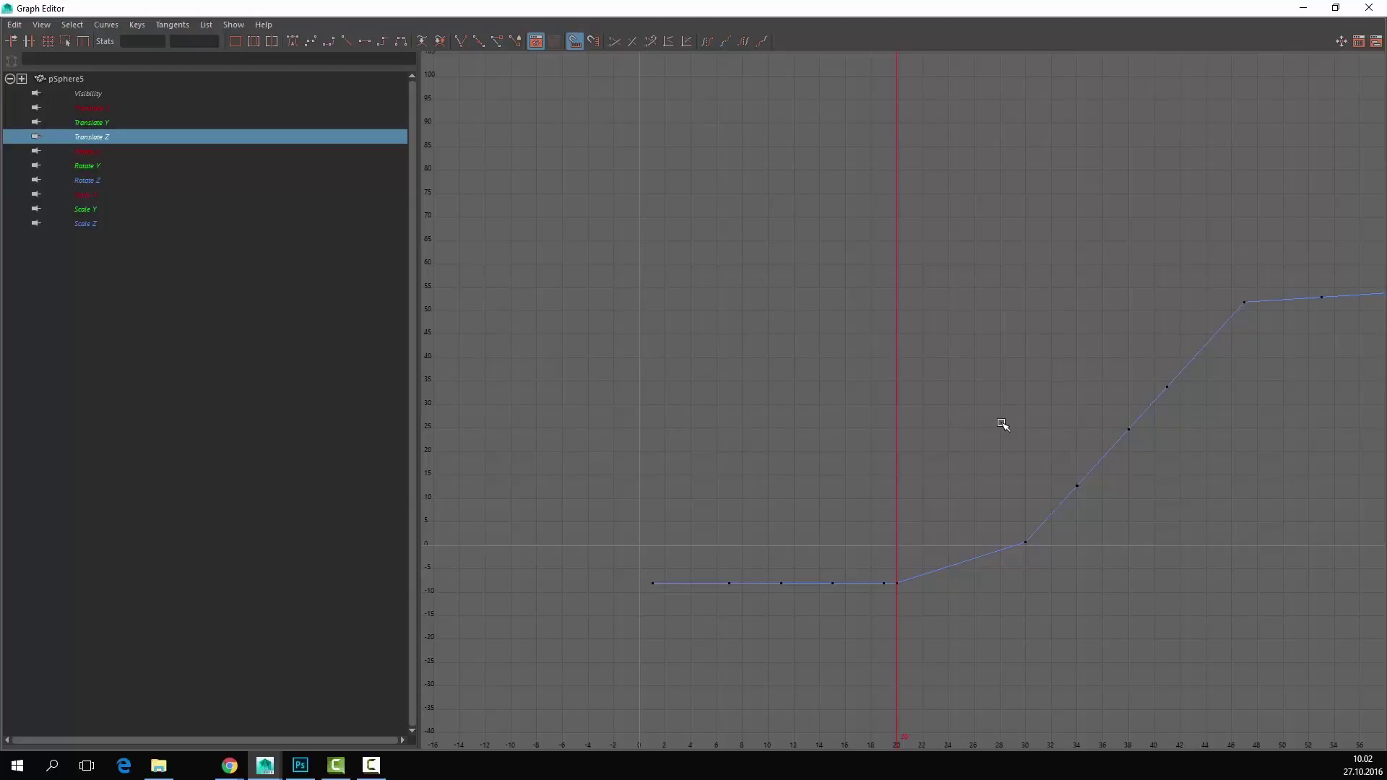
scroll(1054, 253, "down", 1)
scroll(951, 236, "down", 1)
scroll(831, 253, "down", 1)
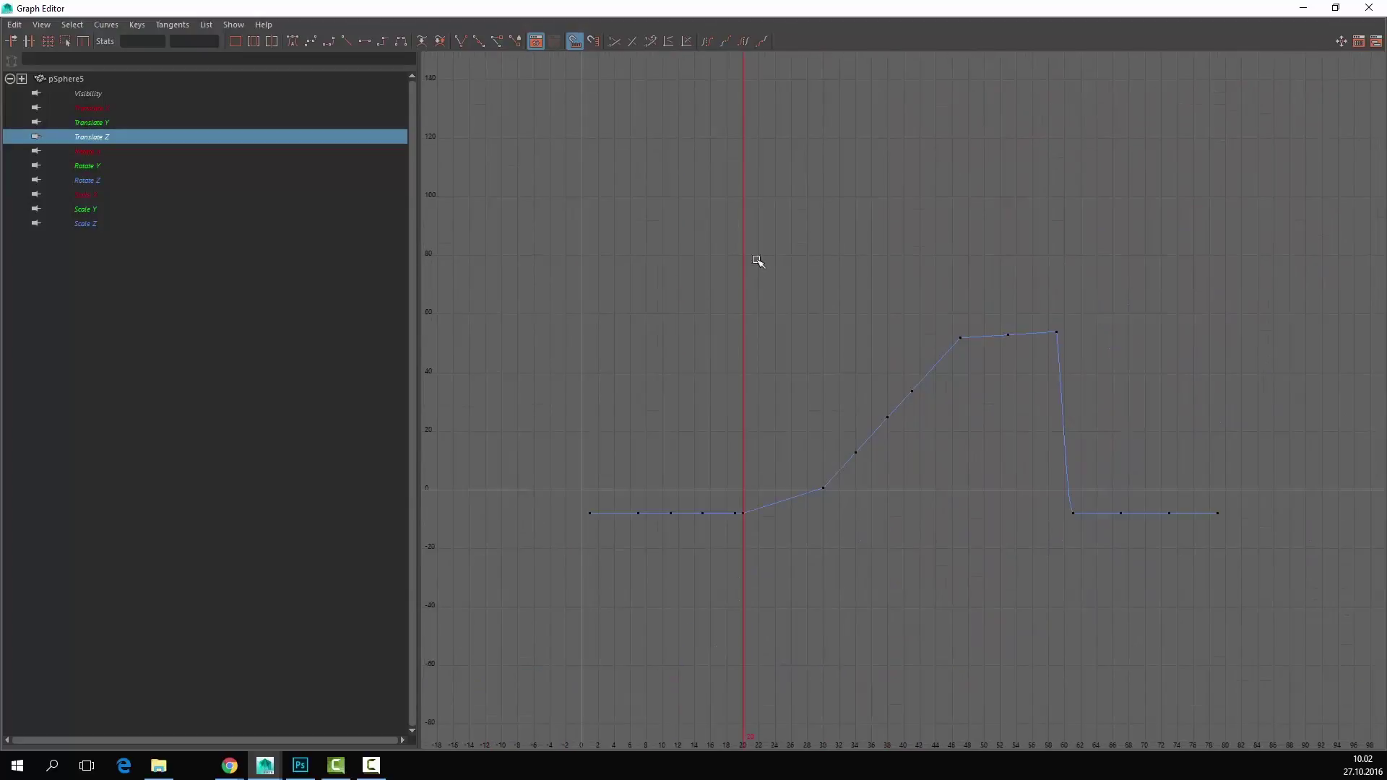
key("ctrl+z")
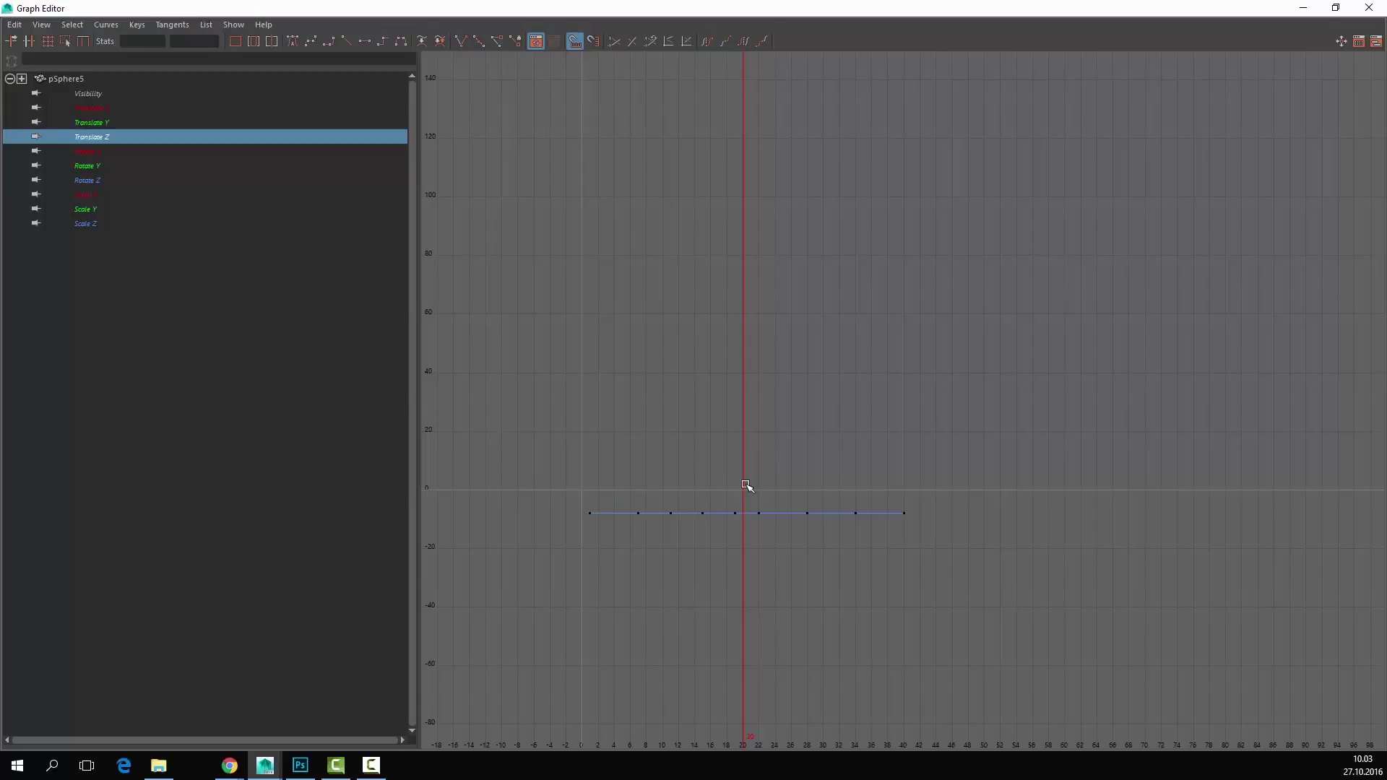
Step: Raise the Translate Z key at frame 28 to about 9.5 and pull the frame 19 key moderately below the flat curve
left_click(807, 513)
middle_click_drag(812, 462, 792, 465, "shift")
left_click(735, 512)
middle_click_drag(740, 532, 742, 588)
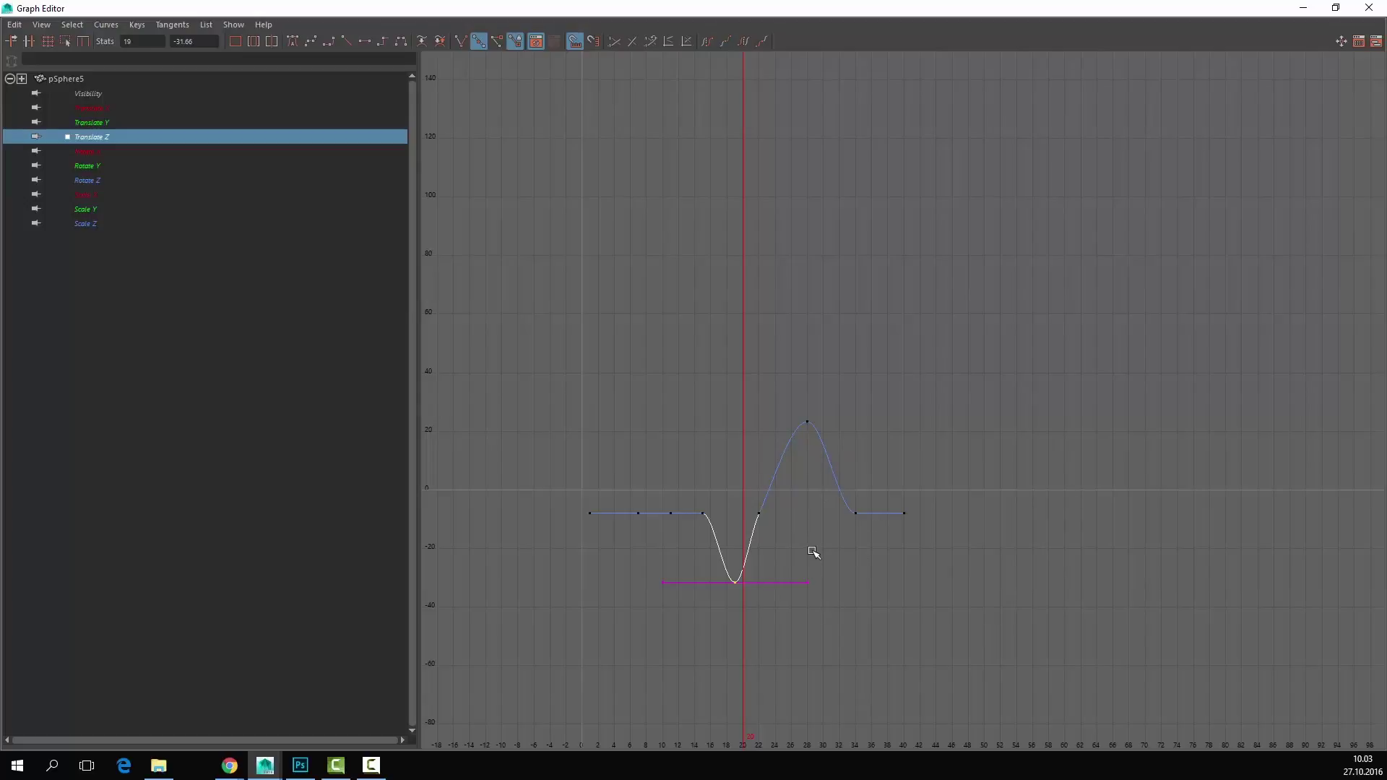
middle_click_drag(731, 597, 739, 550)
left_click_drag(858, 382, 763, 455)
middle_click_drag(773, 428, 789, 466)
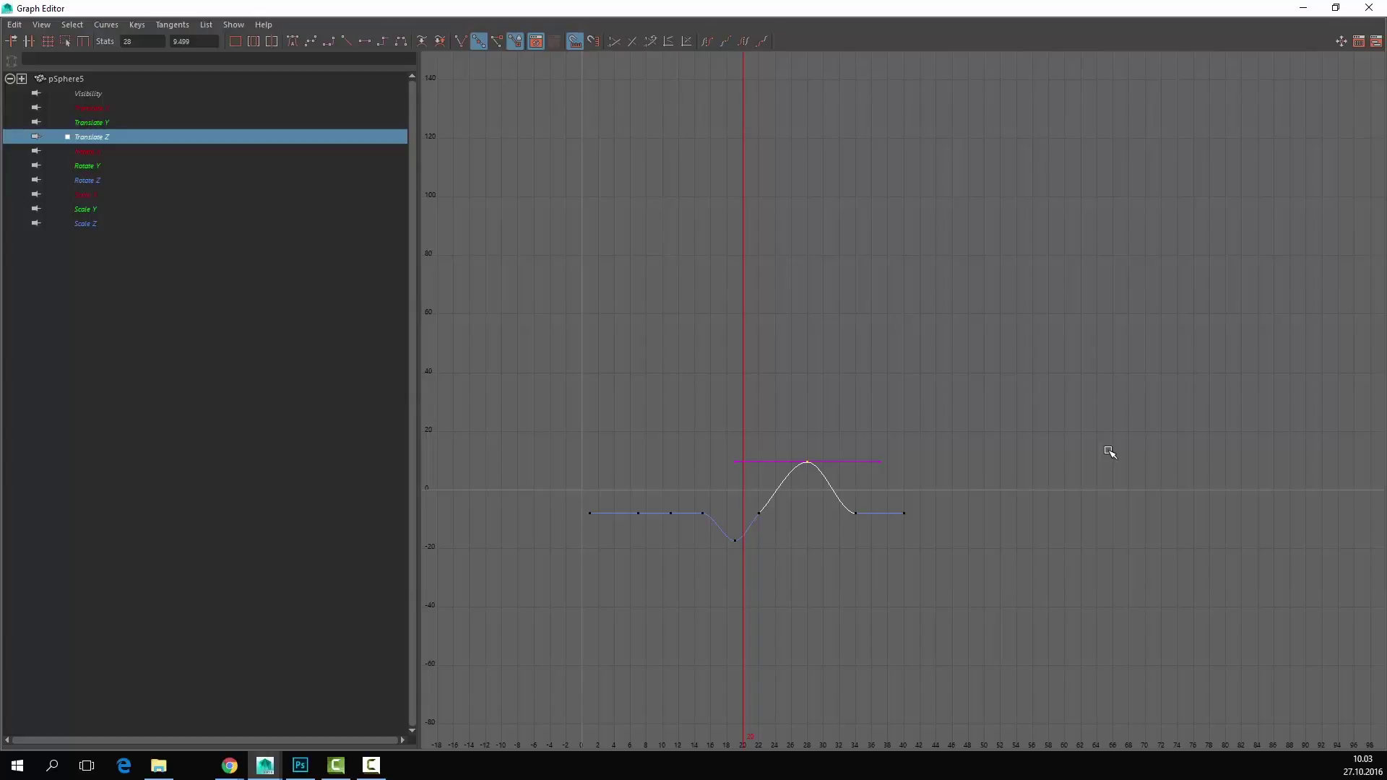
Step: Undo the value changes made to the Translate Z keys at frames 19 and 28
key("ctrl+z")
key("ctrl+z")
key("ctrl+z")
key("ctrl+z")
key("ctrl+z")
key("ctrl+z")
key("ctrl+z")
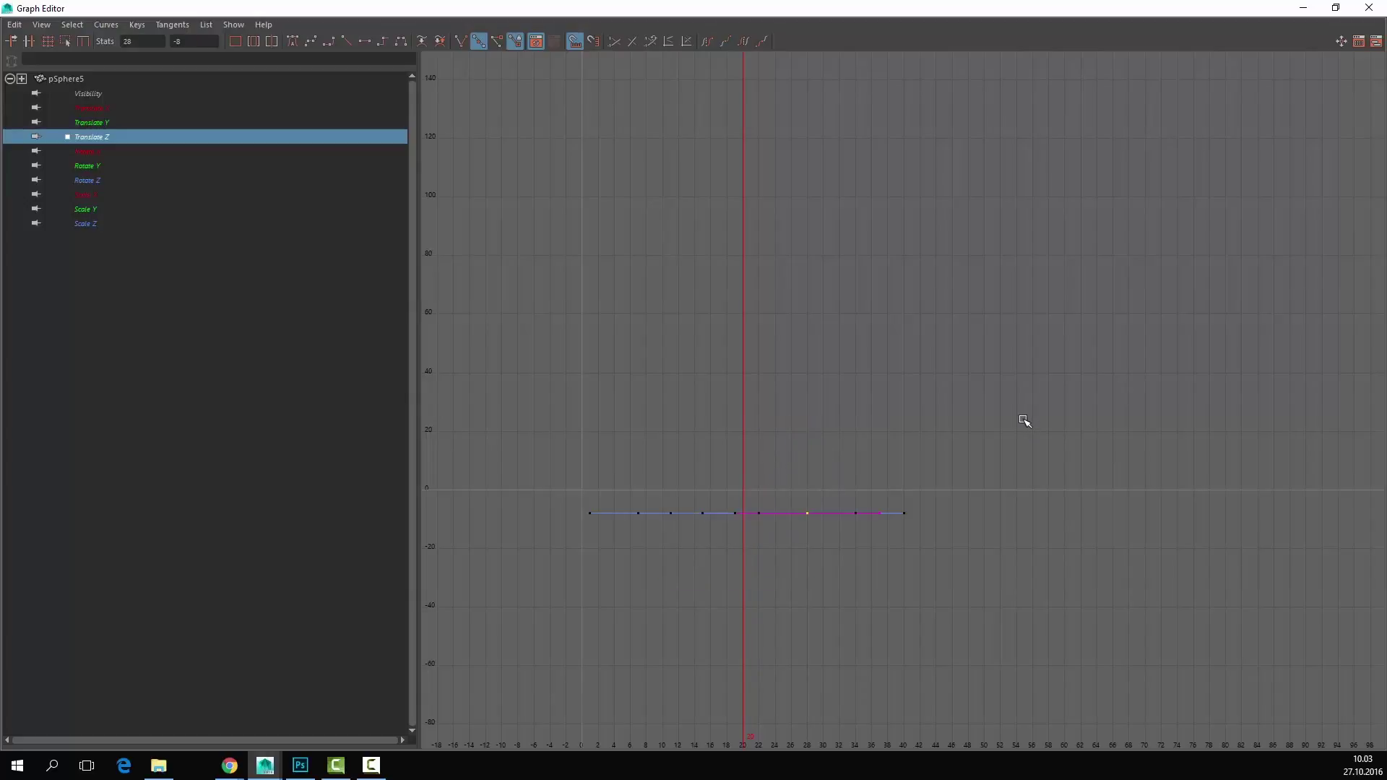
Step: Try lowering the Translate X key at frame 28 to about 56, and undo the move
left_click(126, 149)
left_click(139, 112)
scroll(856, 403, "up", 2)
scroll(767, 383, "up", 1)
scroll(912, 350, "down", 1)
left_click_drag(924, 195, 880, 247)
middle_click_drag(880, 248, 882, 262)
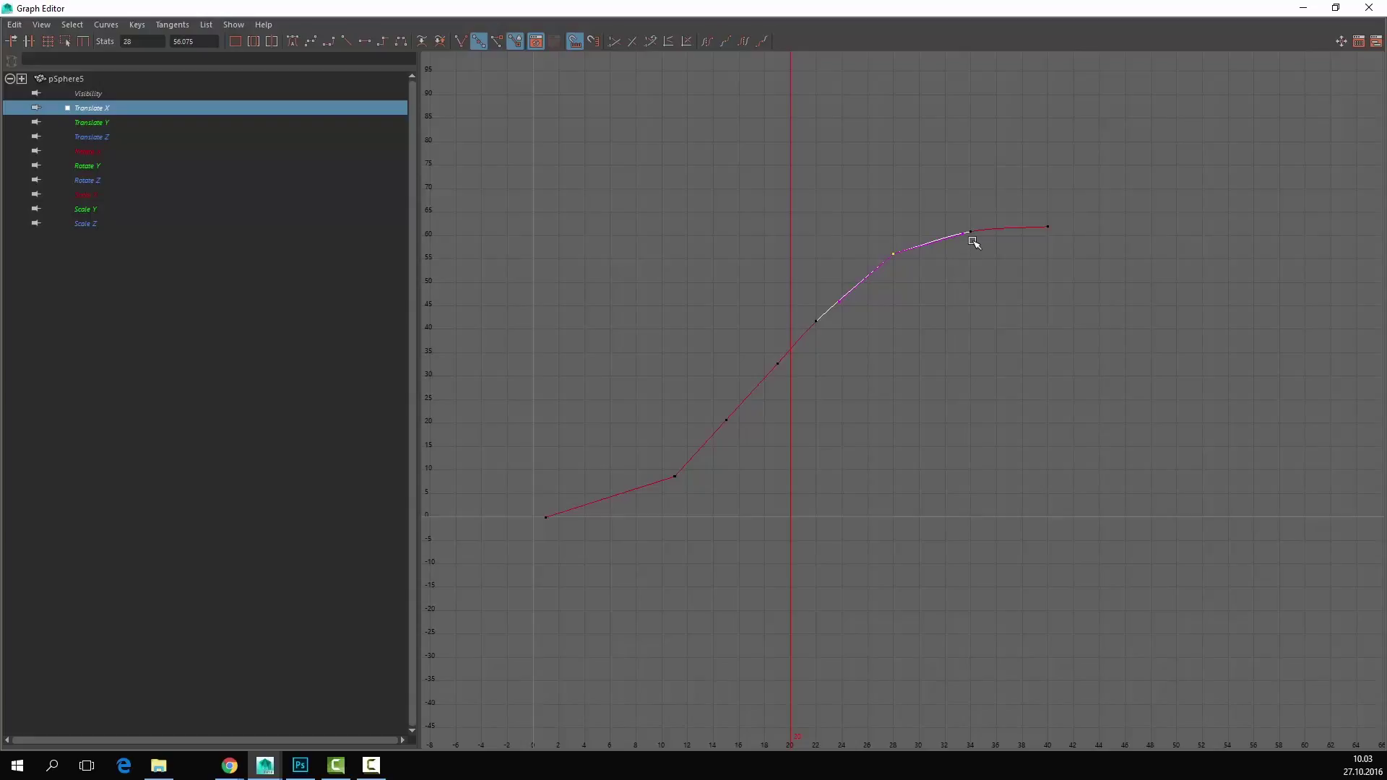
key("ctrl+z")
Step: Delete the redundant Translate X keys at frames 15, 19, 22 and 34 from the yellow sphere's curve
left_click(950, 289)
left_click_drag(867, 302, 714, 449)
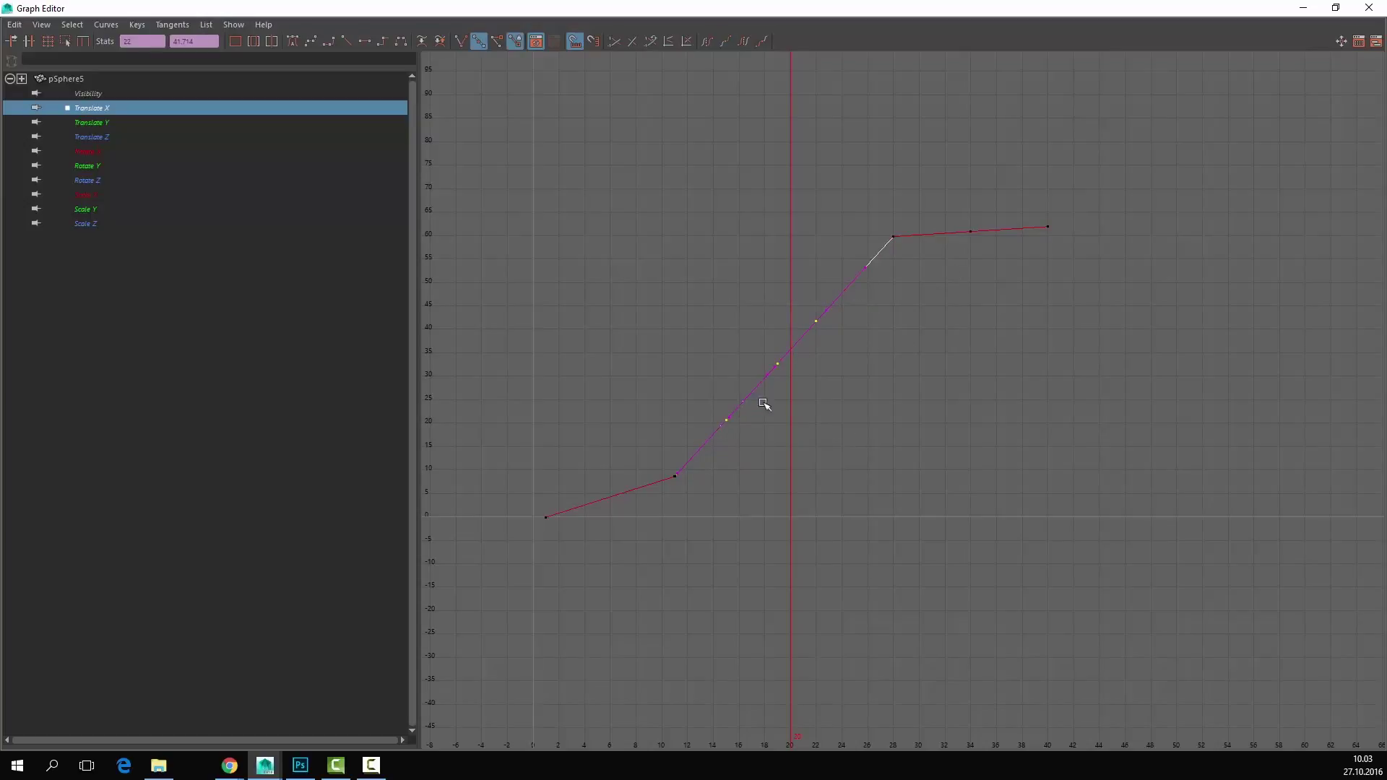
left_click(964, 228)
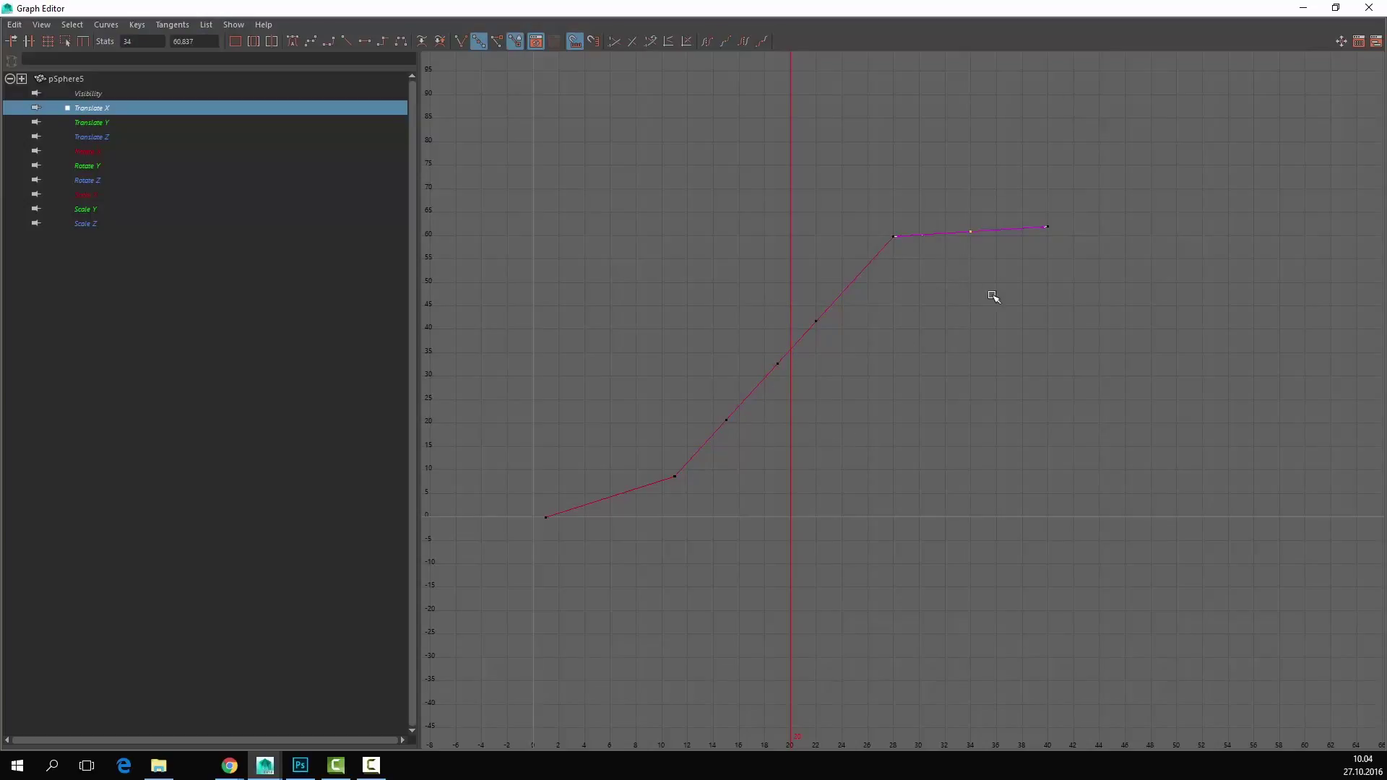
key("f")
right_click_drag(1029, 235, 908, 300, "alt")
middle_click_drag(909, 300, 816, 375, "alt")
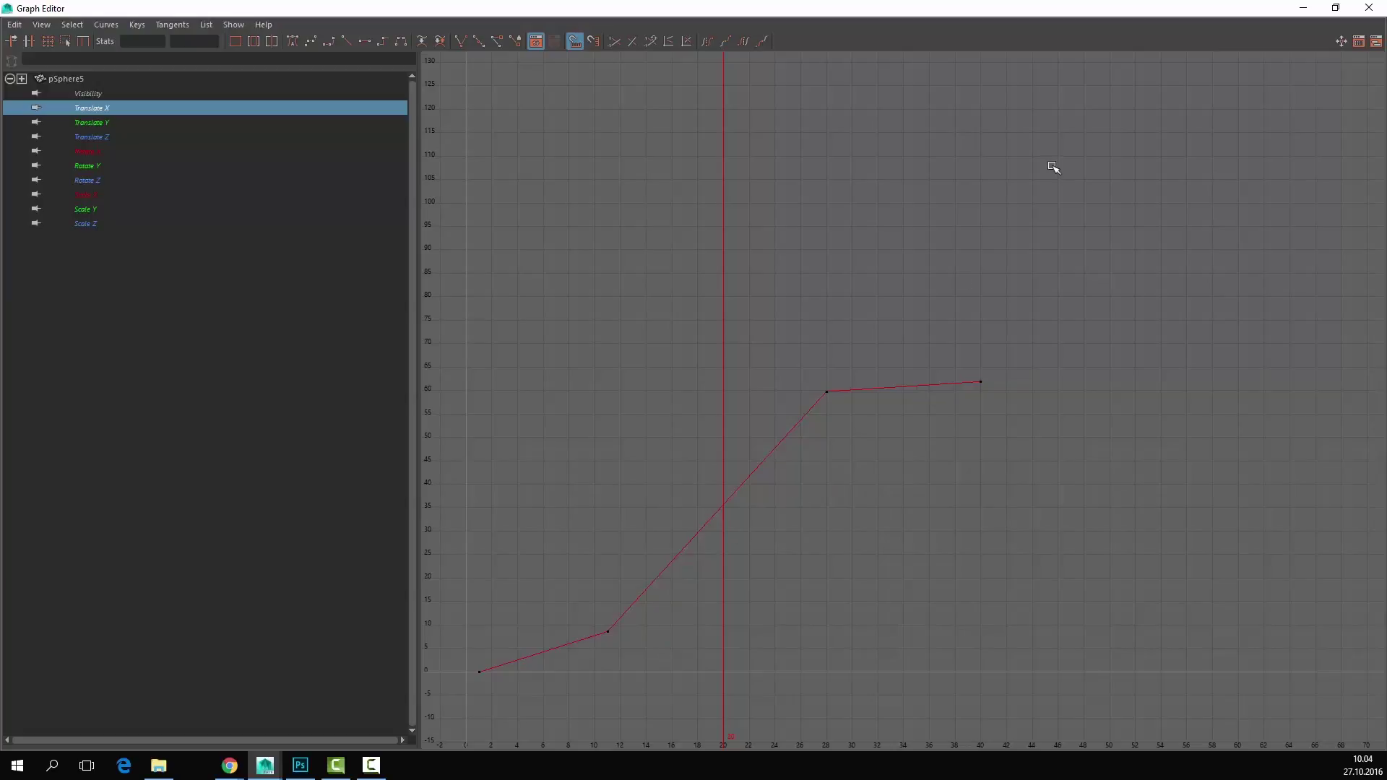
Step: Return to the top view, deselect the yellow sphere and play the animation to review the motion of all five spheres
left_click(1303, 7)
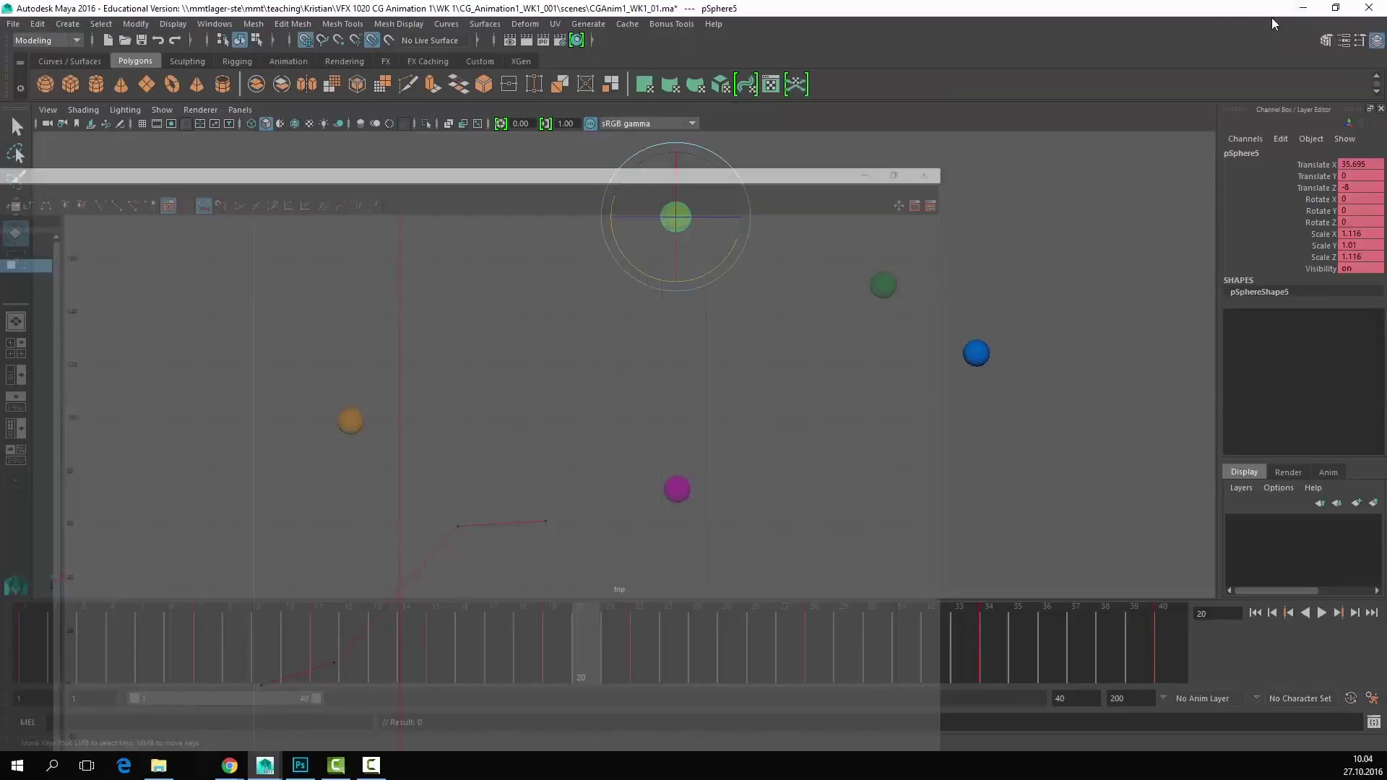
left_click(729, 307)
left_click(692, 224)
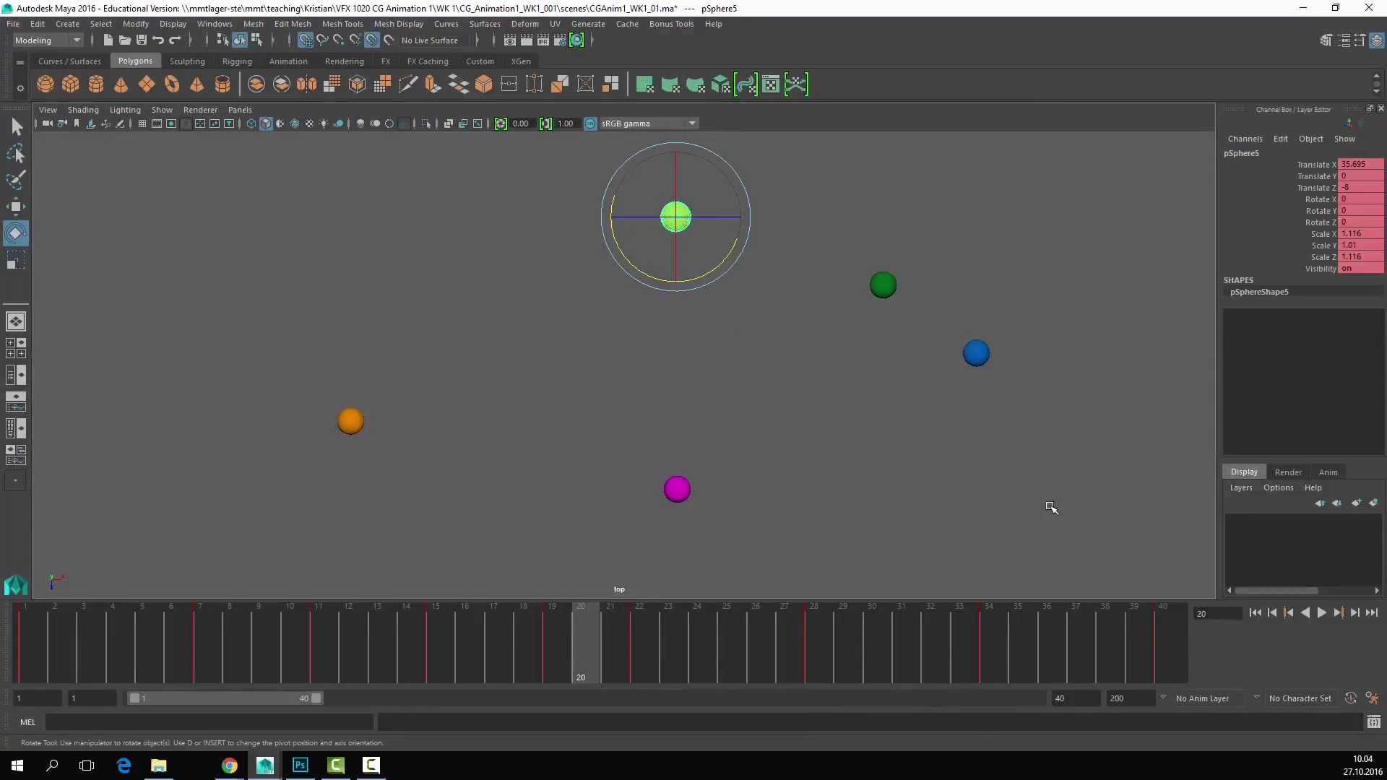
left_click(1052, 508)
left_click(1322, 613)
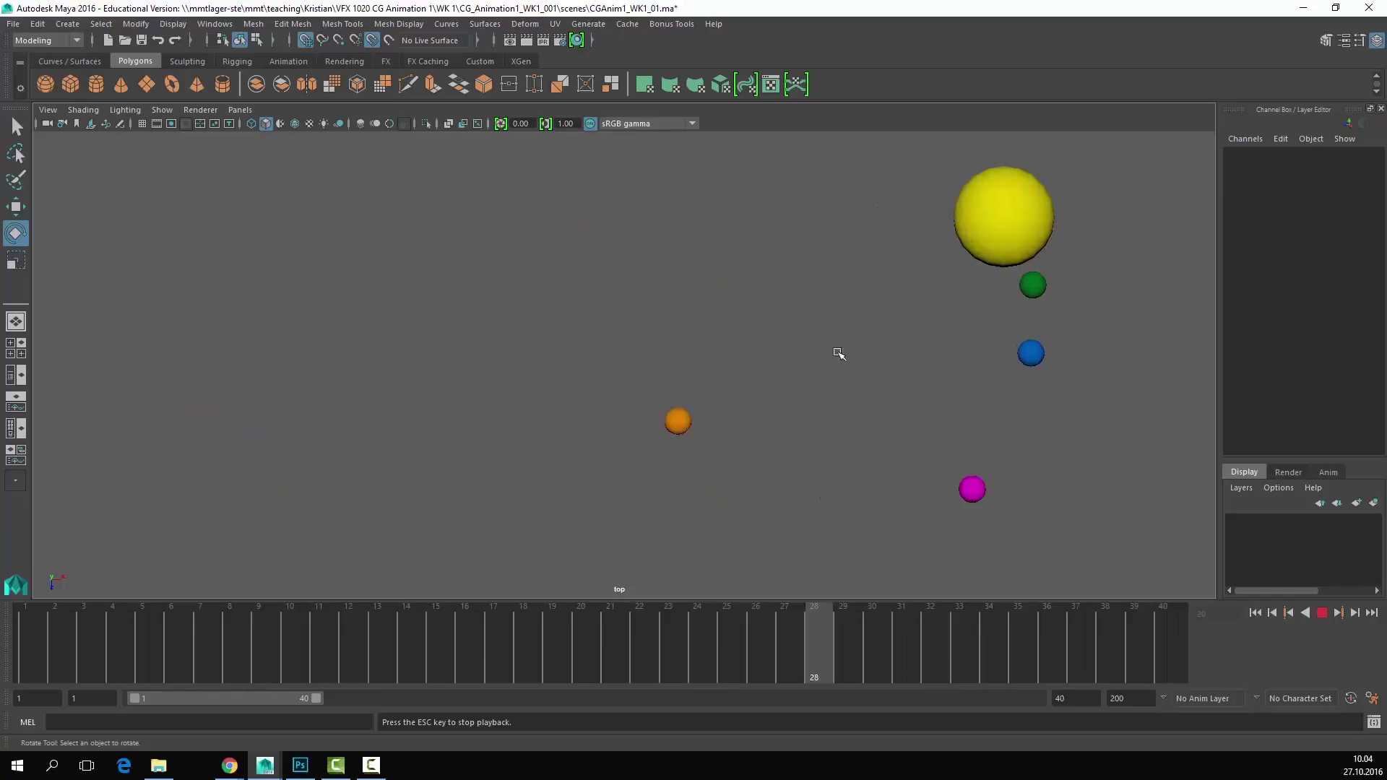
left_click(1322, 613)
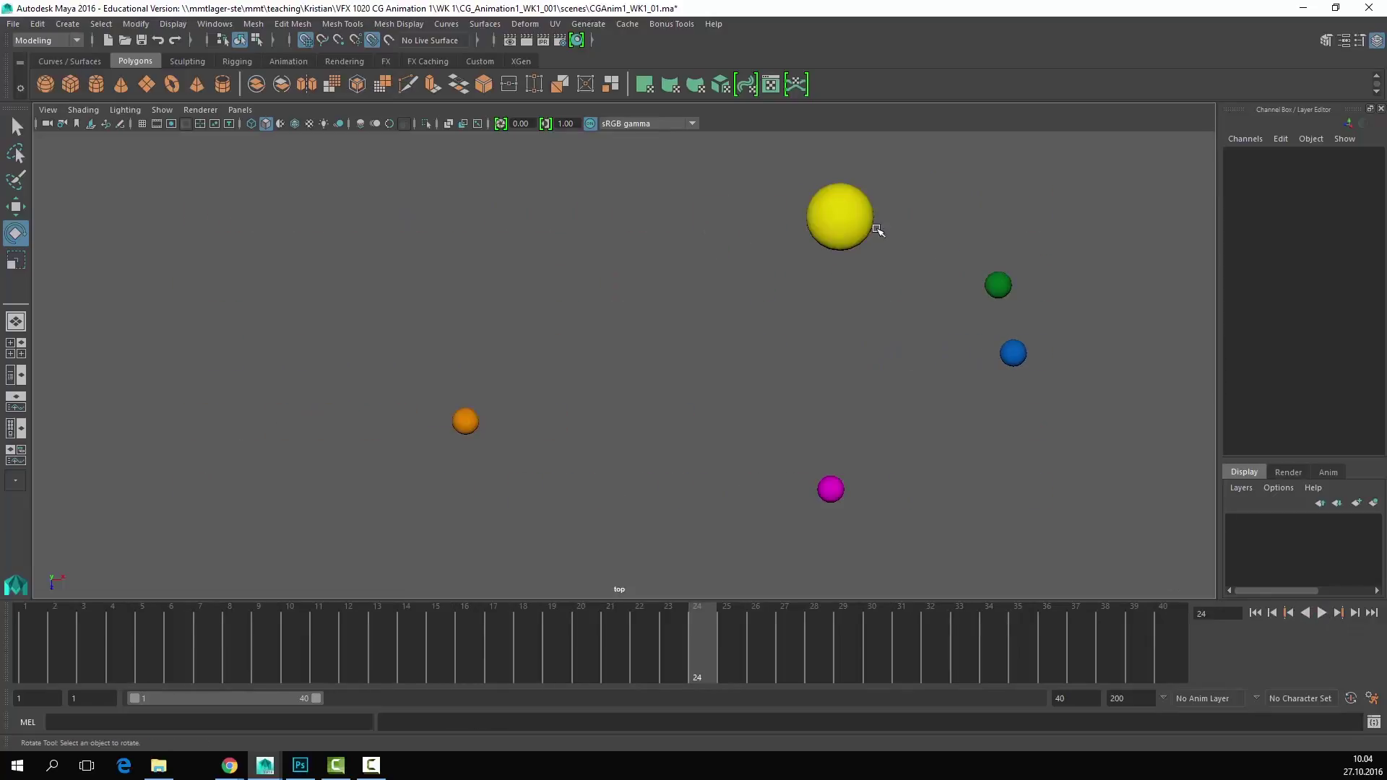
left_click(1324, 617)
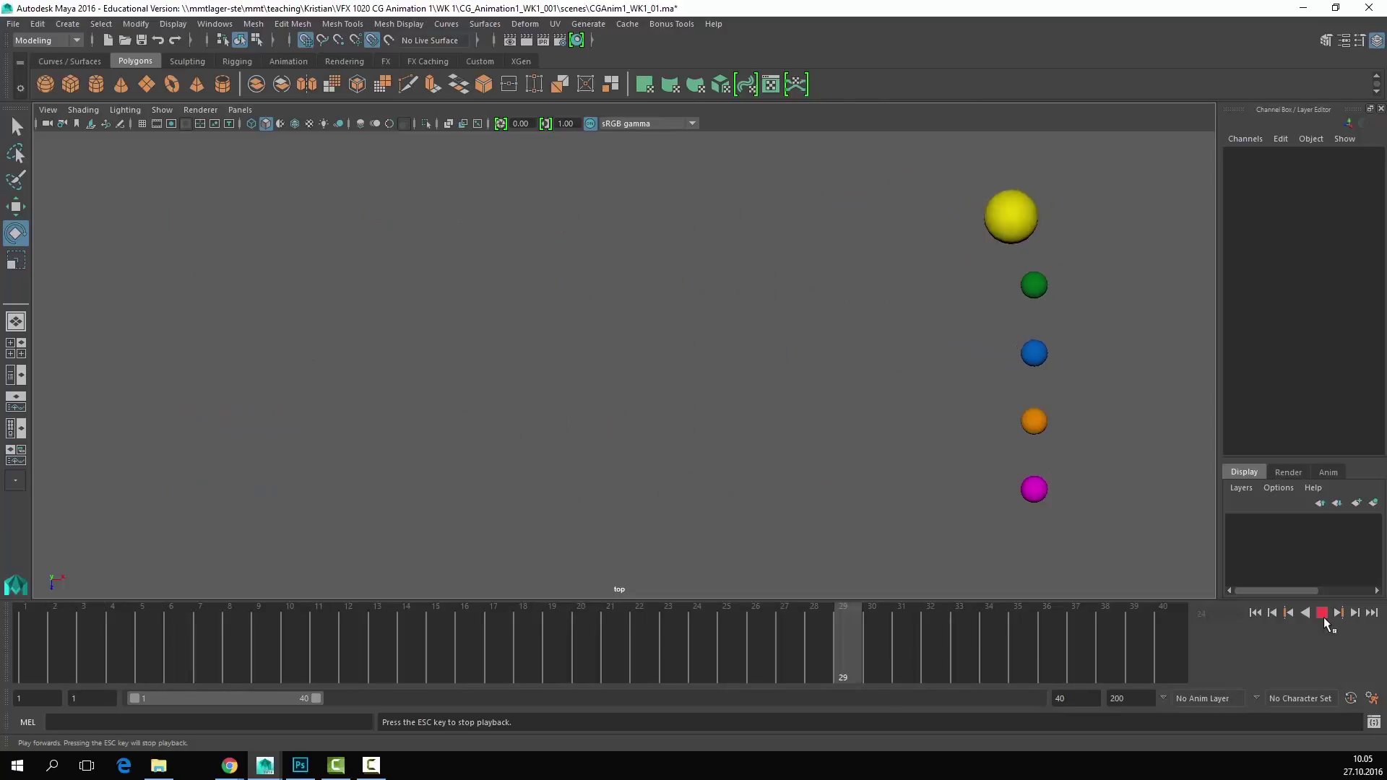
left_click(1322, 614)
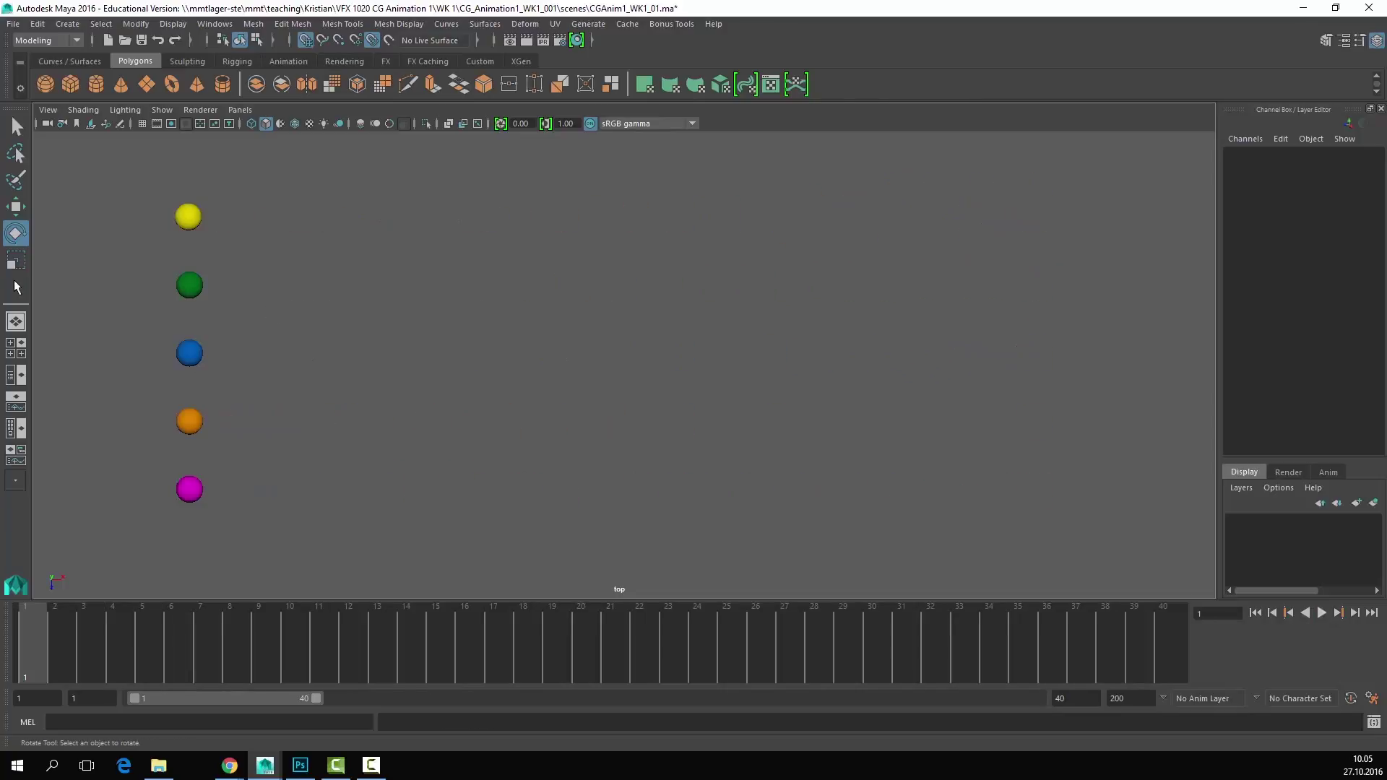